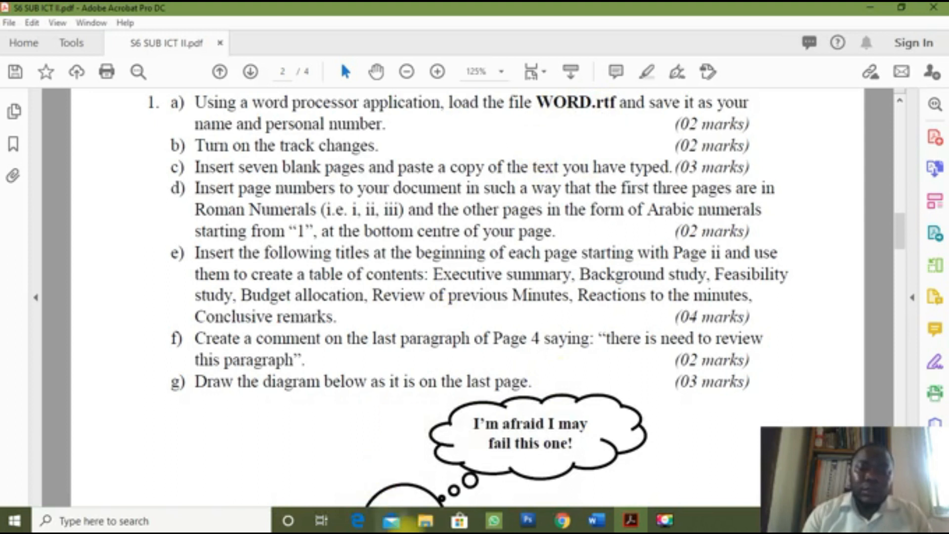
# Step: Switch from Acrobat to the MUKAJEB Source Files folder window
pyautogui.moveTo(424, 521)
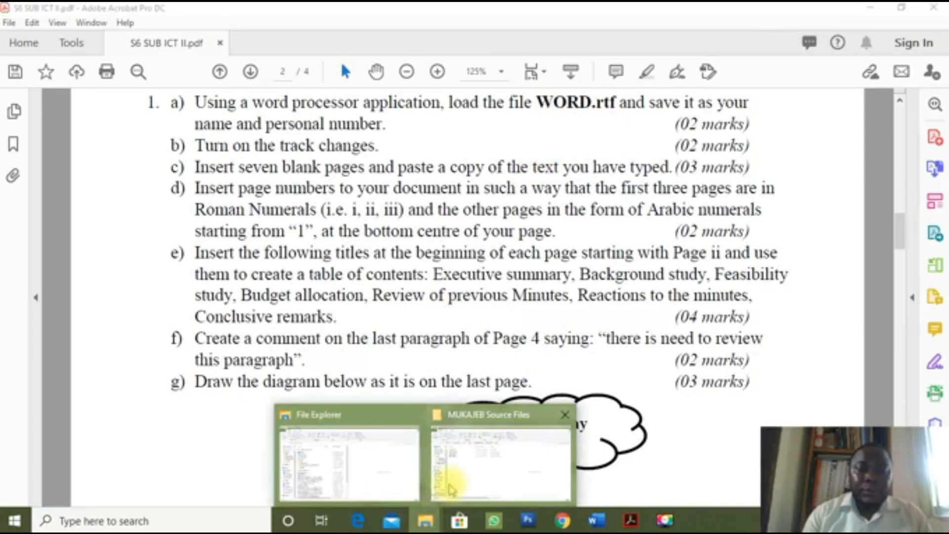
pyautogui.click(453, 485)
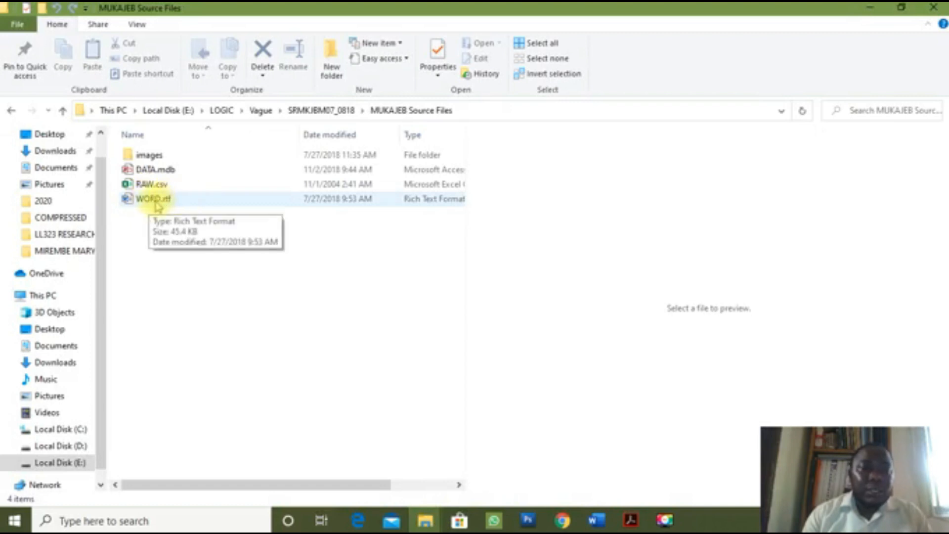
# Step: Open WORD.rtf from the MUKAJEB Source Files folder in Word, cancelling the accidental rename
pyautogui.click(154, 200)
pyautogui.click(154, 200)
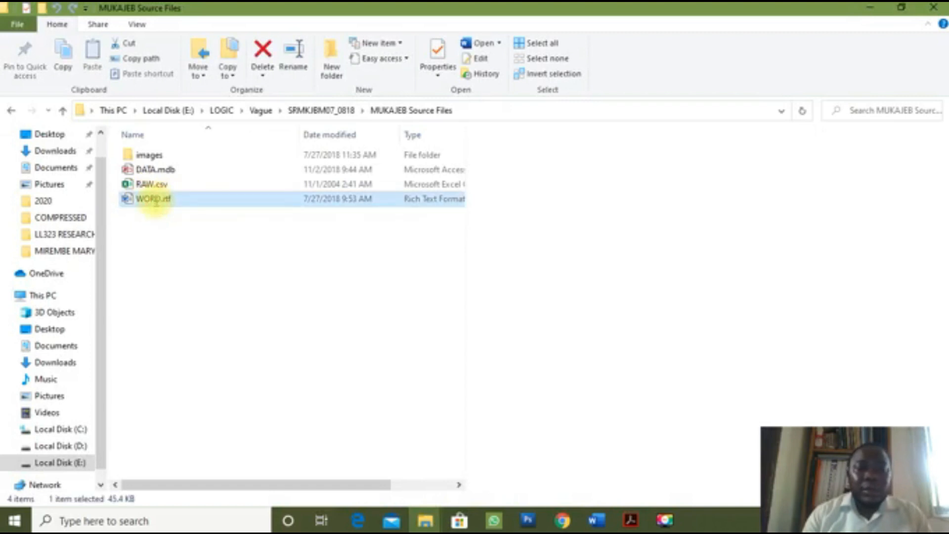
pyautogui.press('Escape')
pyautogui.doubleClick(155, 202)
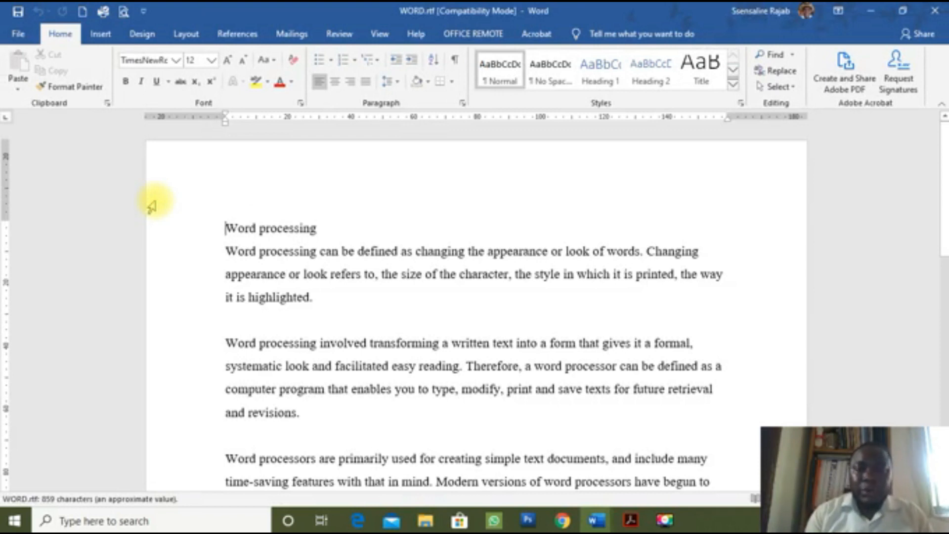
# Step: Read the one-page 'Word processing' text top to bottom, then start saving under a new name
pyautogui.scroll(-3, 438, 315)
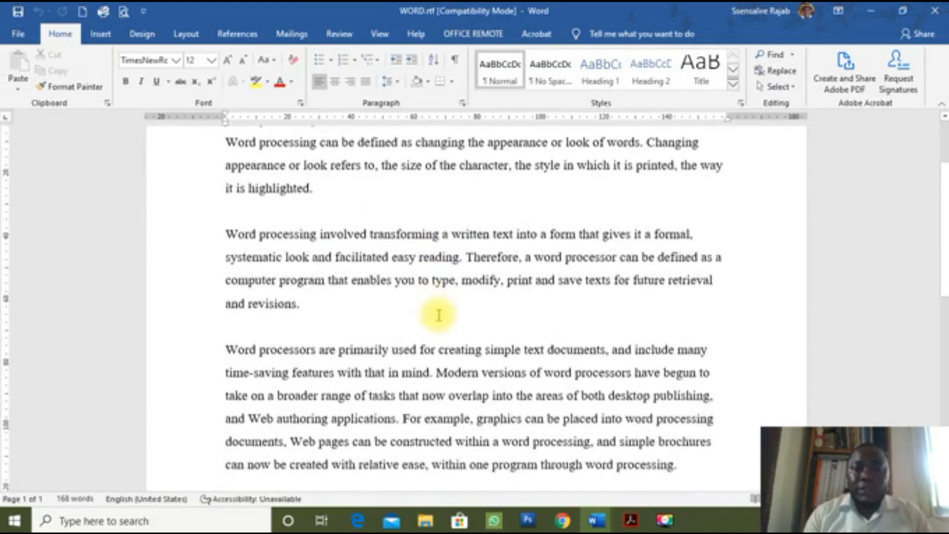
pyautogui.scroll(-3, 438, 315)
pyautogui.scroll(-3, 438, 315)
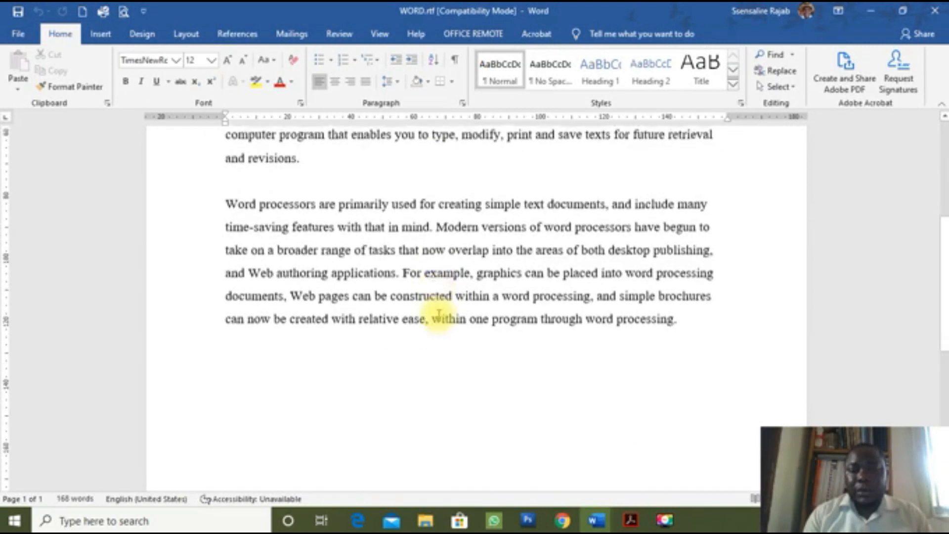
pyautogui.scroll(-1, 438, 314)
pyautogui.scroll(8, 438, 315)
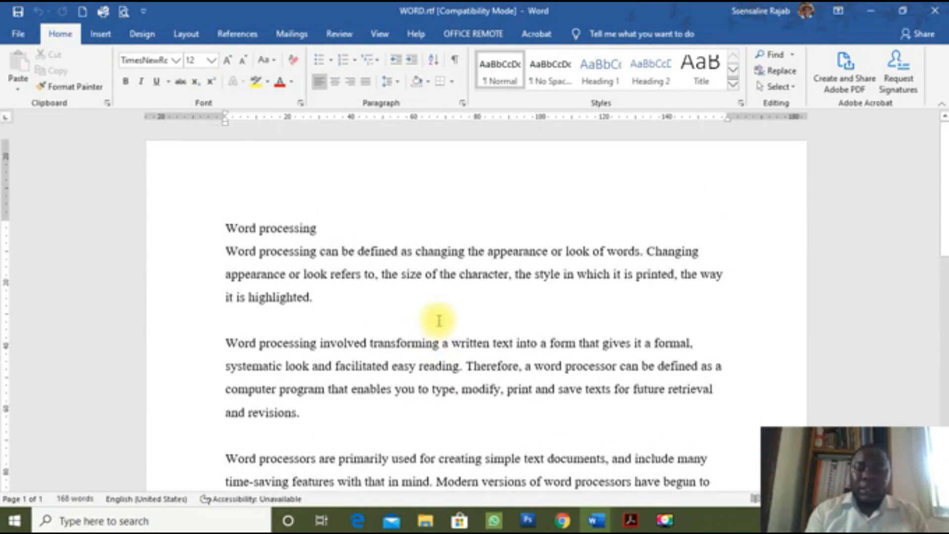
pyautogui.press('F12')
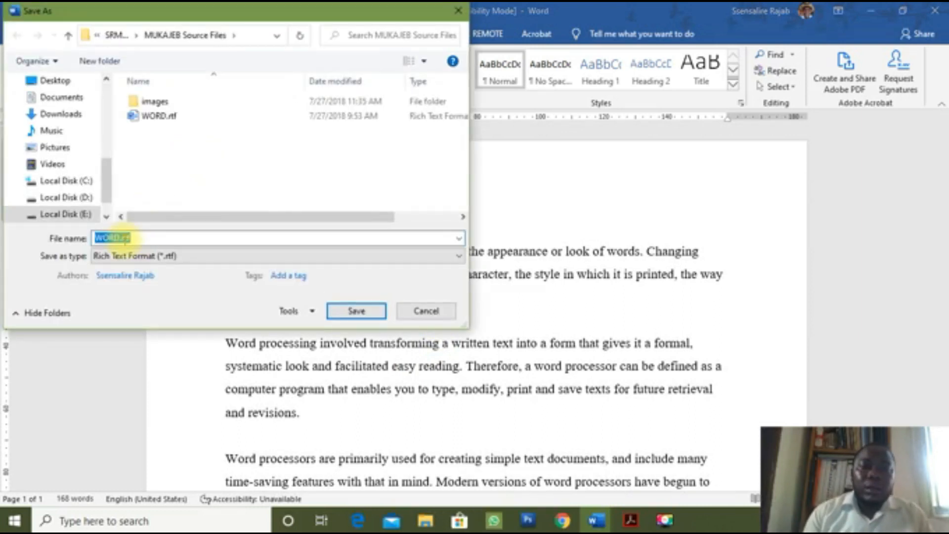
# Step: Save the document as 'SENSE 057' in Word Document (*.docx) format, accepting the format upgrade
pyautogui.write('SE')
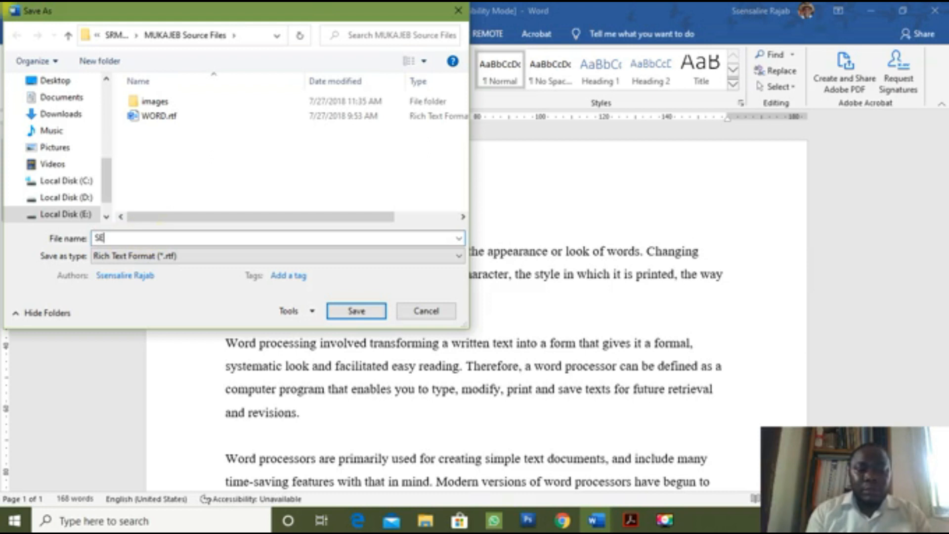
pyautogui.write('NSE 057')
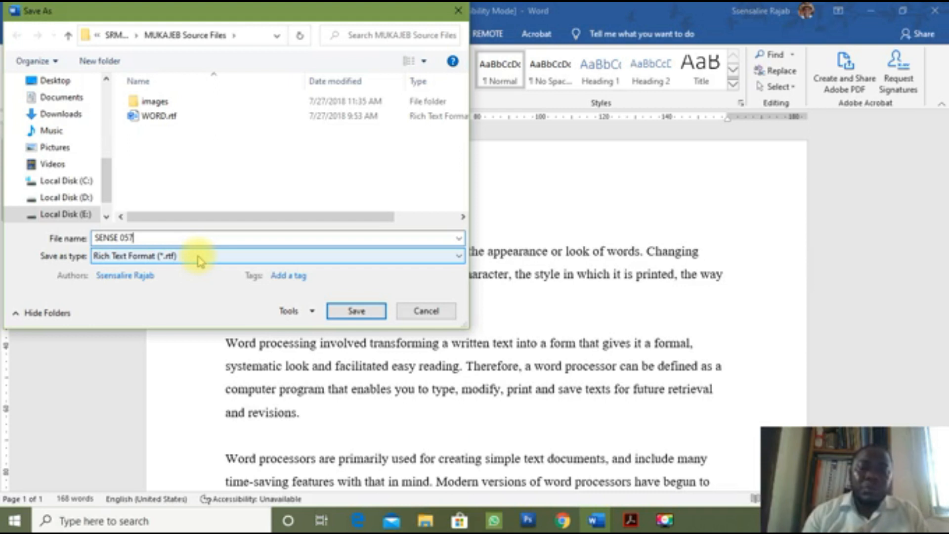
pyautogui.click(200, 256)
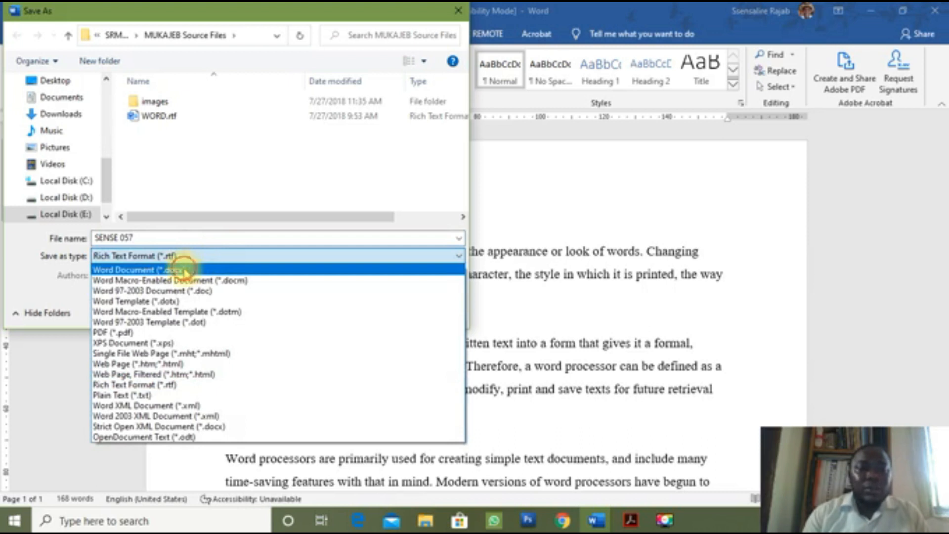
pyautogui.click(186, 271)
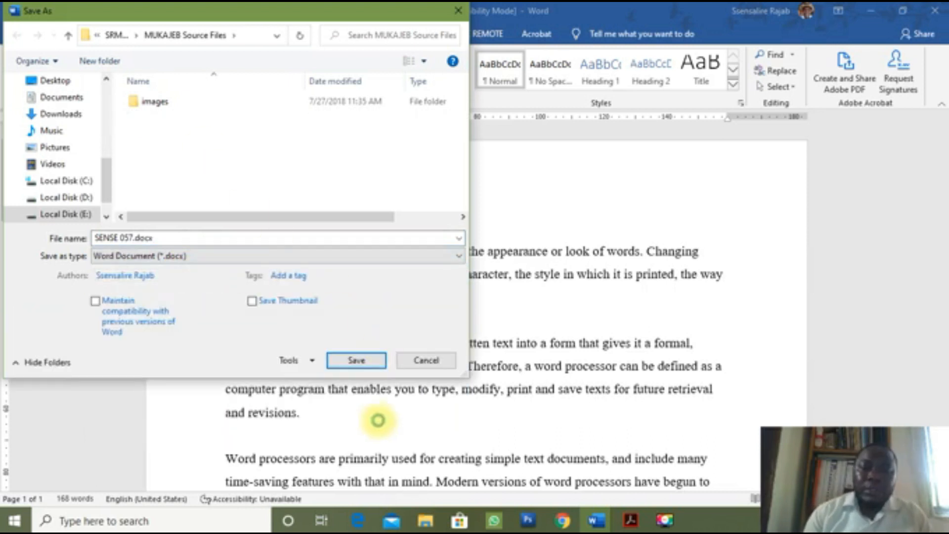
pyautogui.click(370, 361)
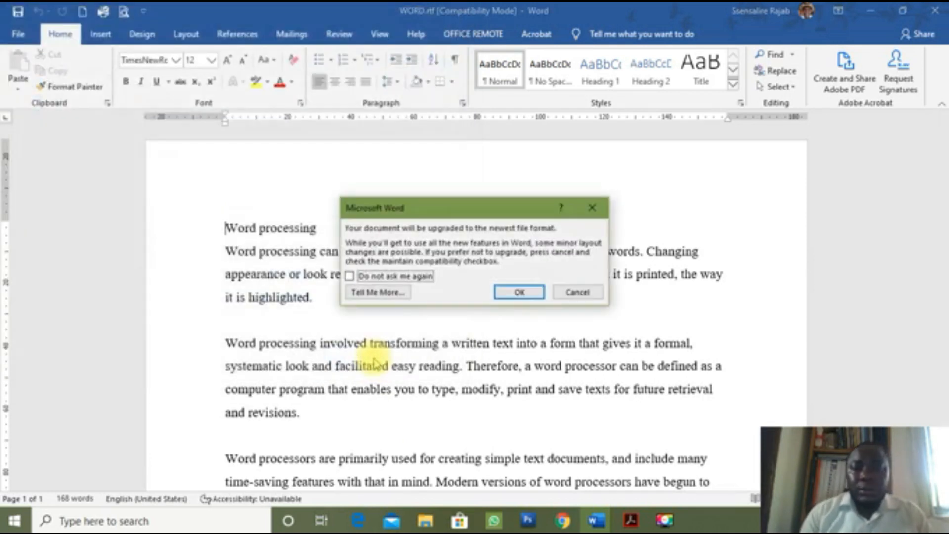
pyautogui.click(529, 292)
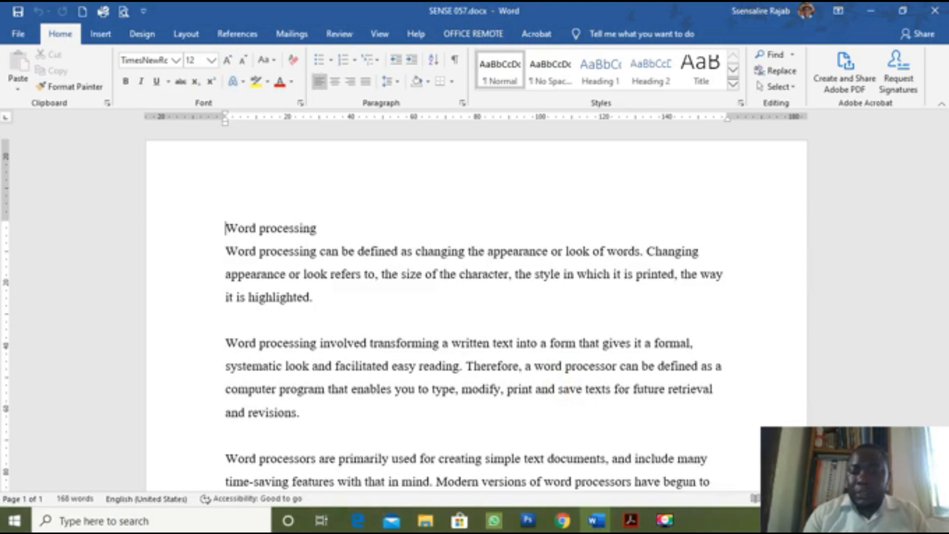
# Step: Check the exam question paper in Acrobat, then bring up the open Word windows
pyautogui.scroll(1, 476, 313)
pyautogui.scroll(3, 477, 313)
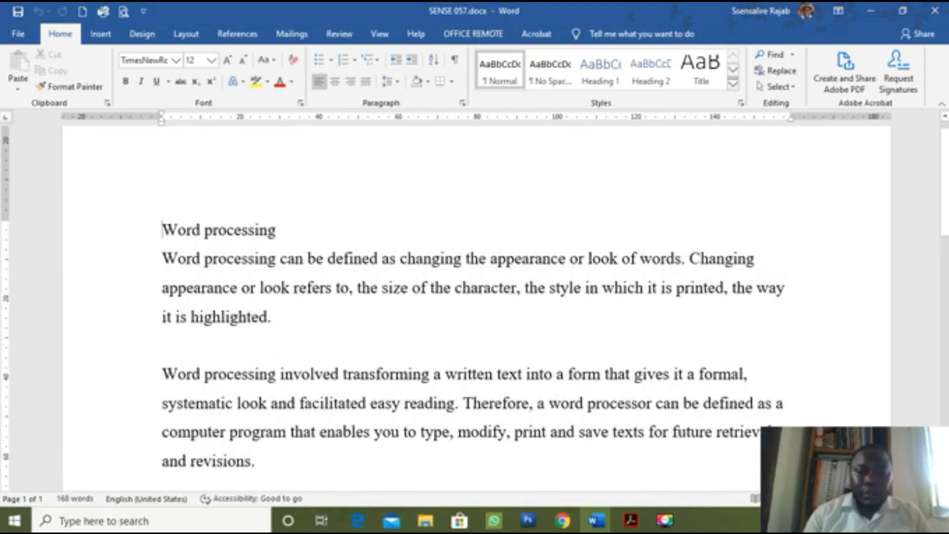
pyautogui.click(637, 521)
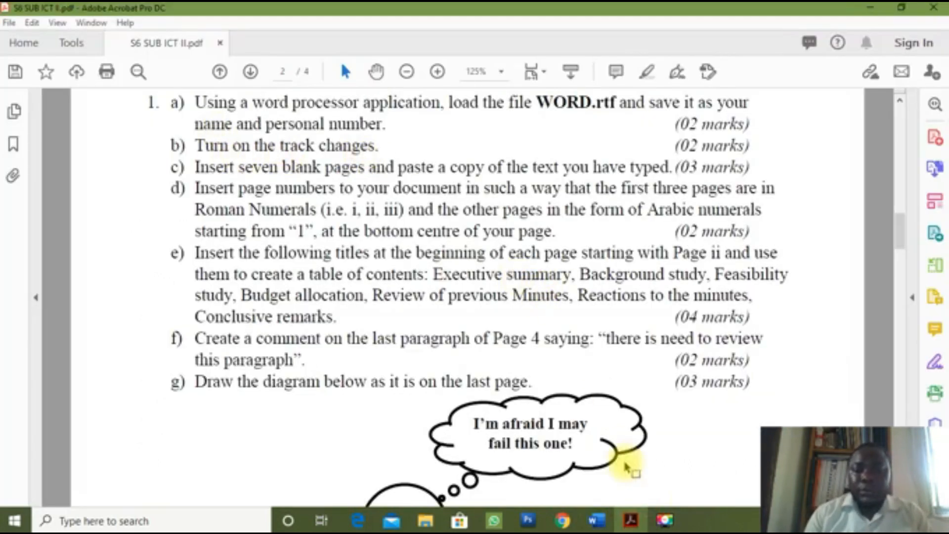
pyautogui.click(597, 521)
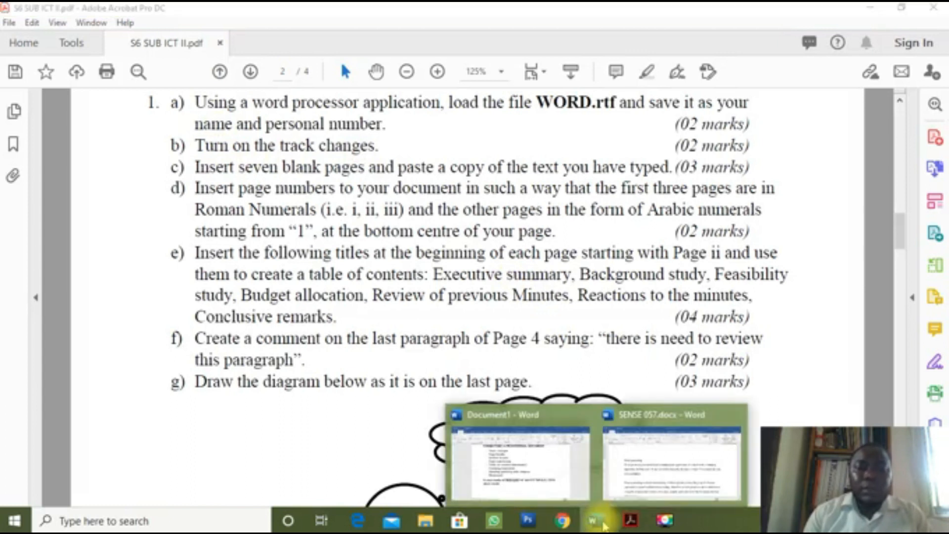
# Step: Return to SENSE 057.docx and show the Review tab's change-tracking tools
pyautogui.click(652, 500)
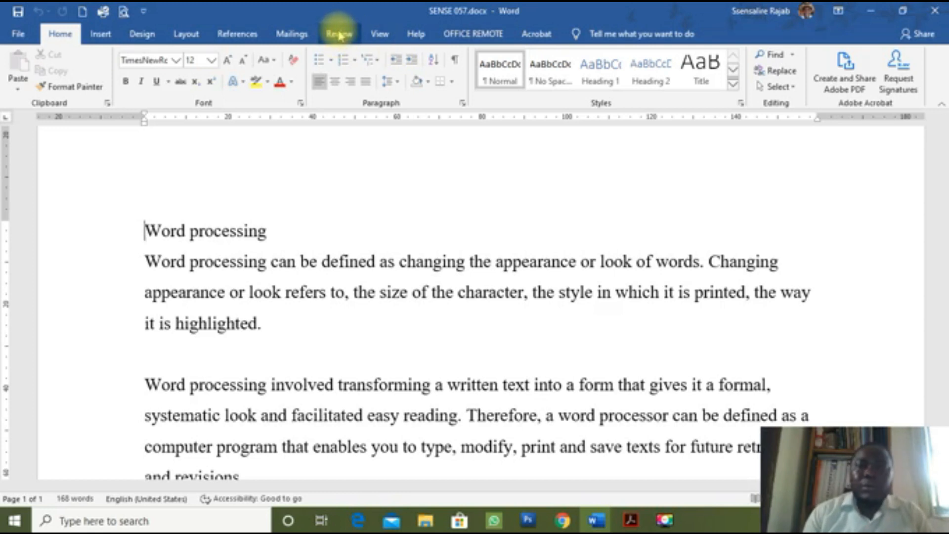
pyautogui.click(350, 37)
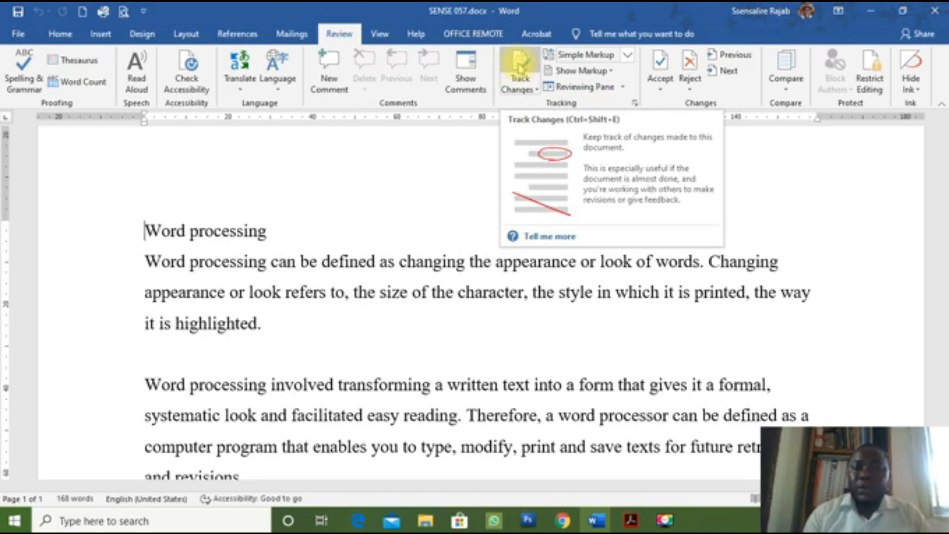
# Step: Switch on Track Changes for SENSE 057.docx
pyautogui.click(519, 68)
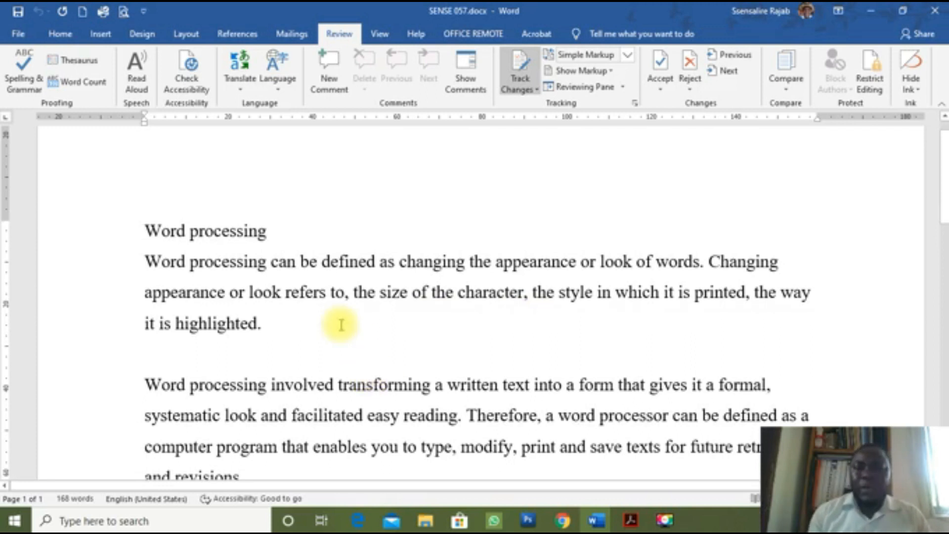
# Step: Add the candidate's name on a new line under the title and replace 'character' with WORD
pyautogui.click(296, 227)
pyautogui.press('Return')
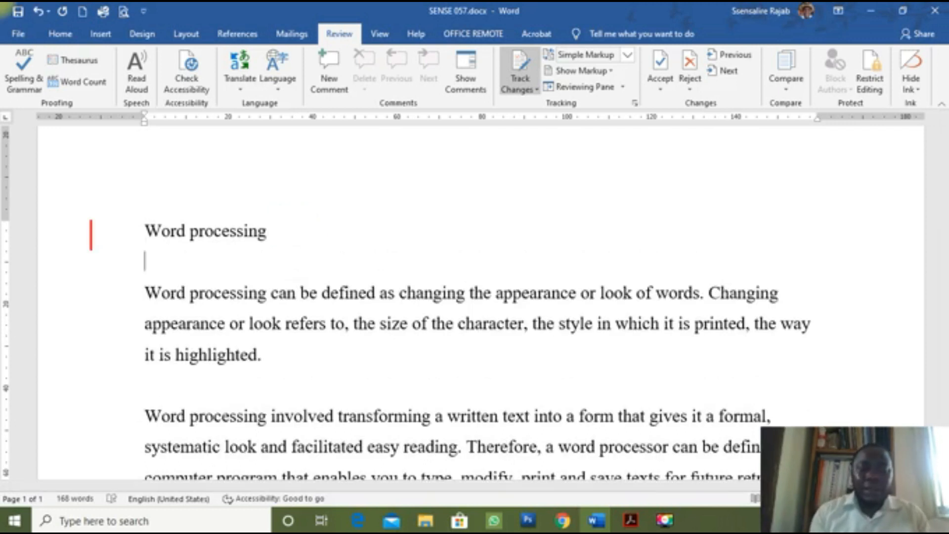
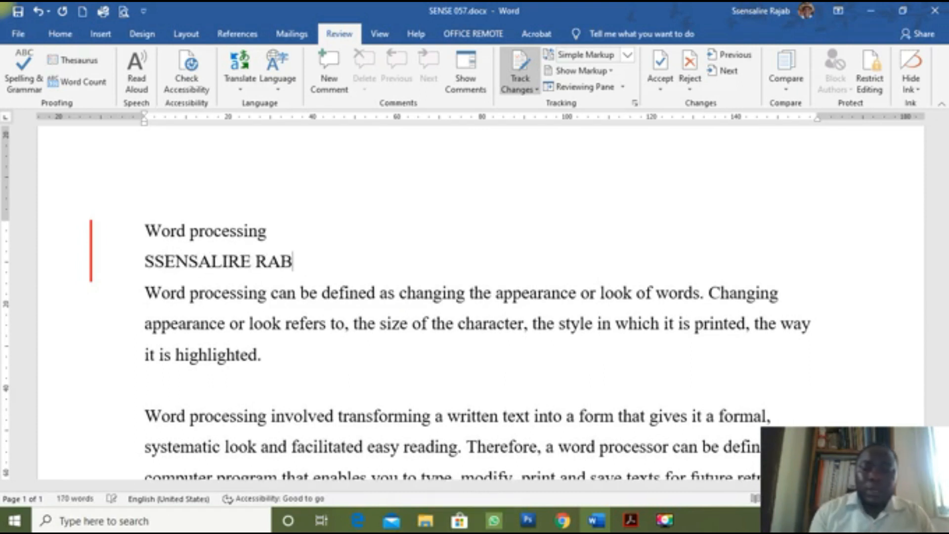
pyautogui.doubleClick(493, 327)
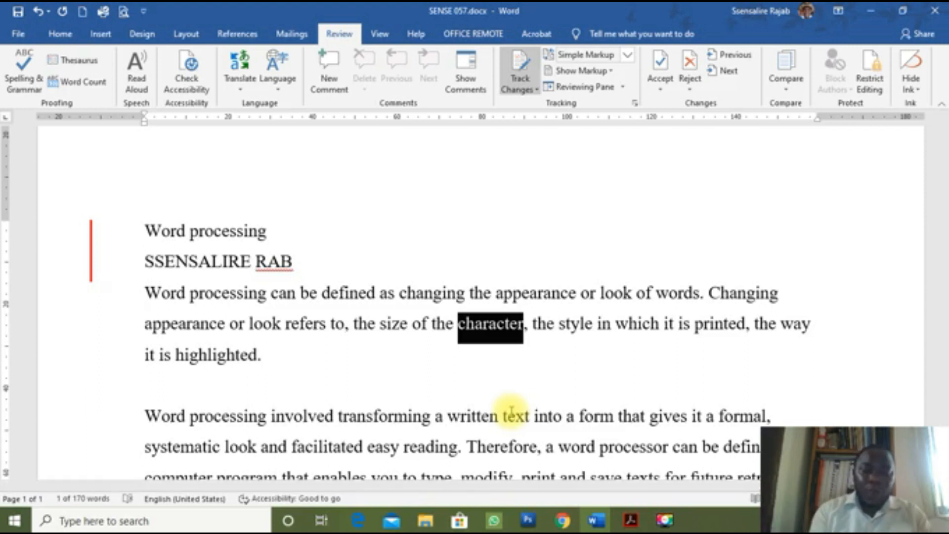
pyautogui.write('WORD')
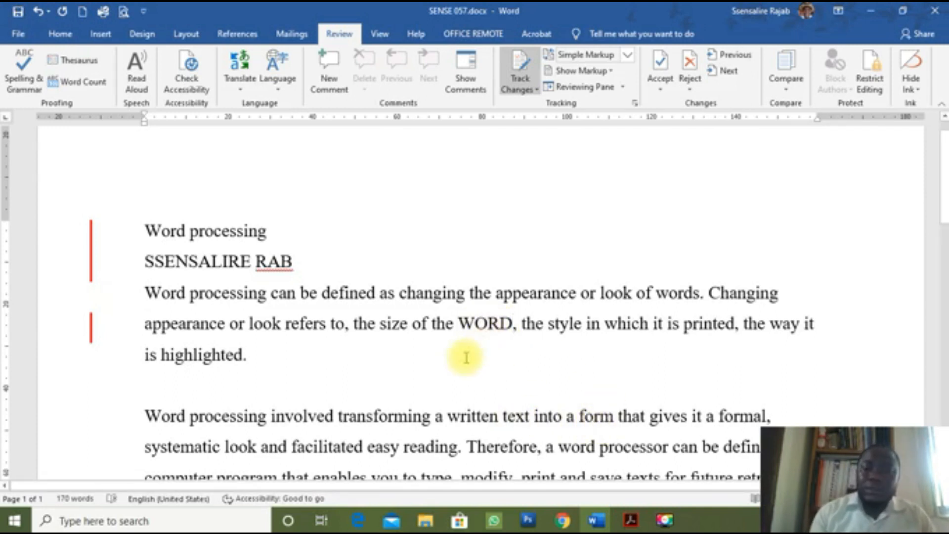
# Step: Bold 'transforming', complete the candidate's name, and display All Markup
pyautogui.doubleClick(375, 413)
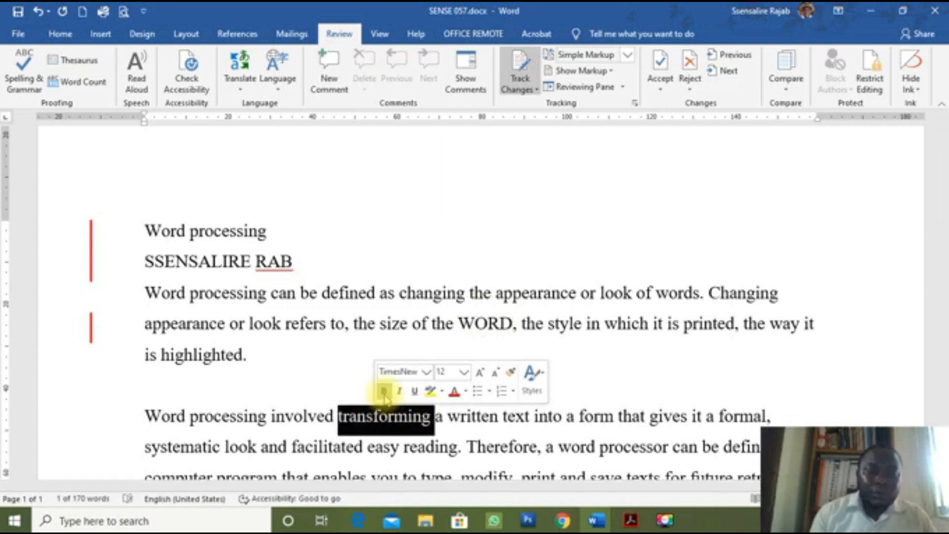
pyautogui.click(383, 393)
pyautogui.click(464, 438)
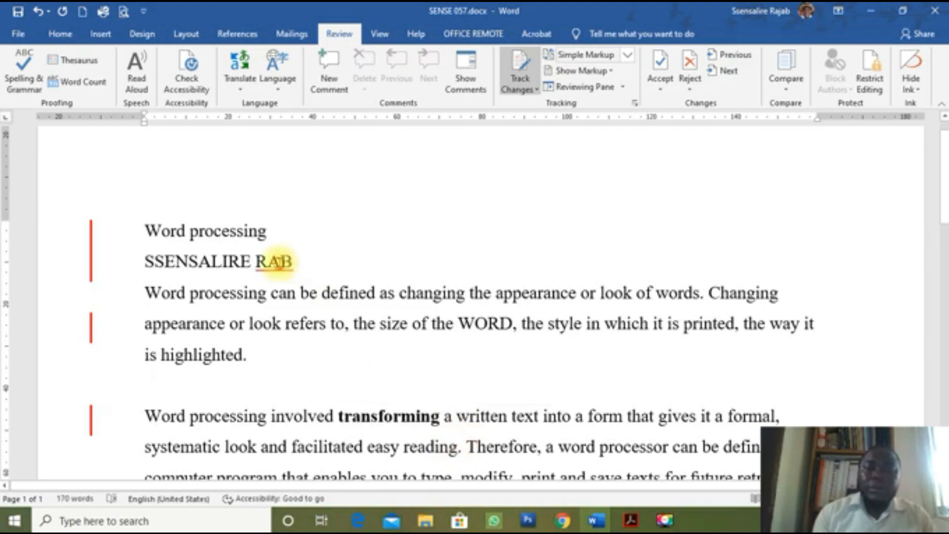
pyautogui.click(279, 261)
pyautogui.write('JA')
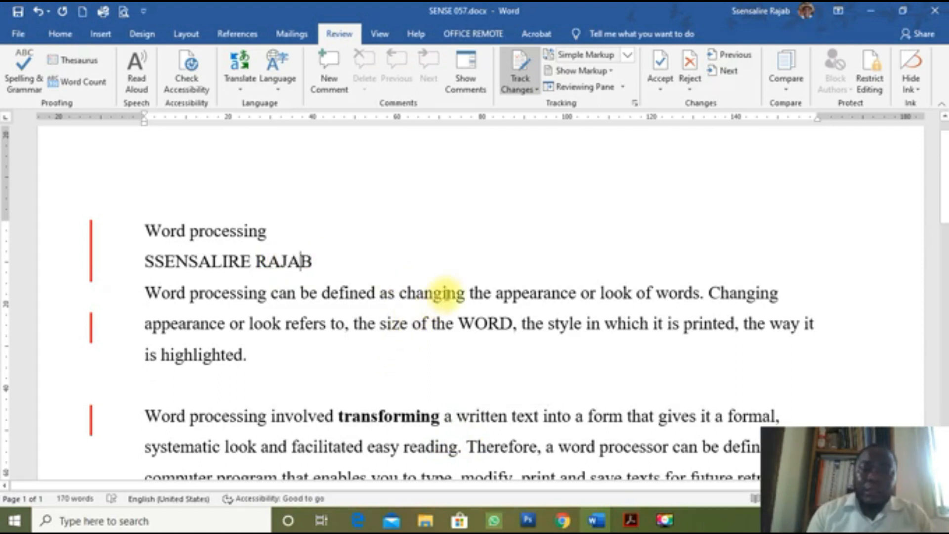
pyautogui.click(91, 273)
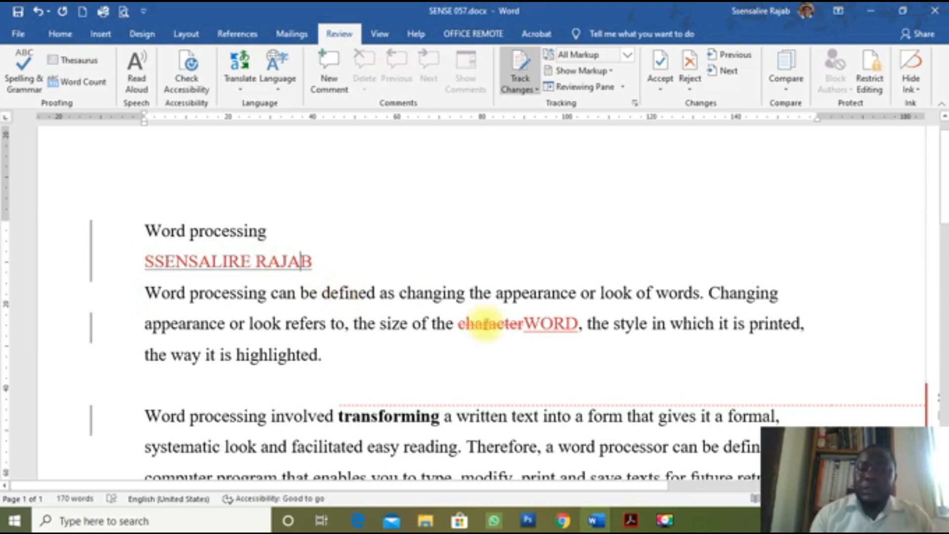
pyautogui.moveTo(505, 337)
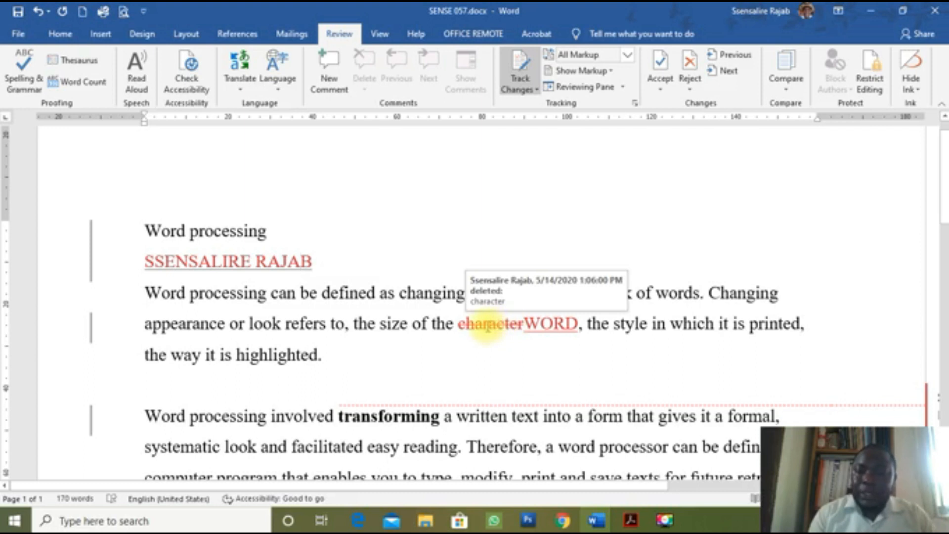
pyautogui.moveTo(545, 324)
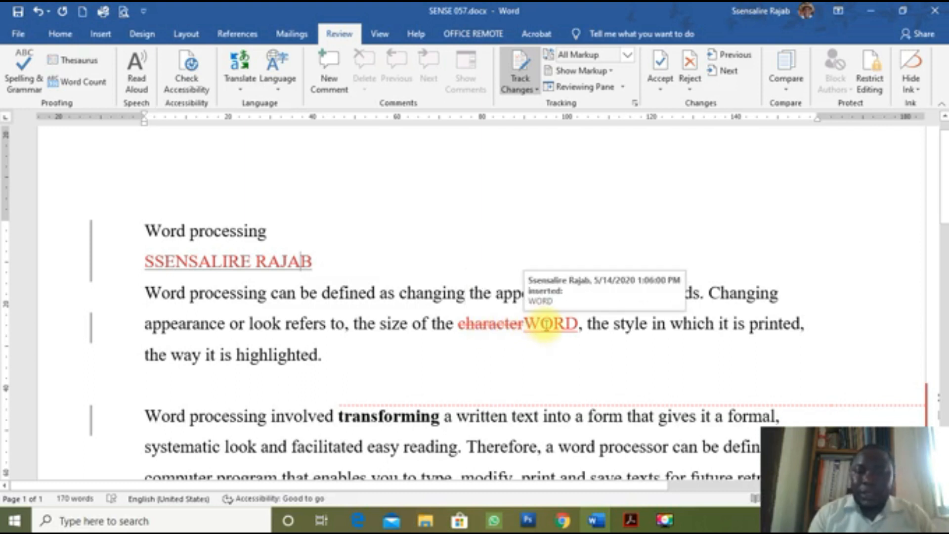
pyautogui.scroll(-2, 627, 453)
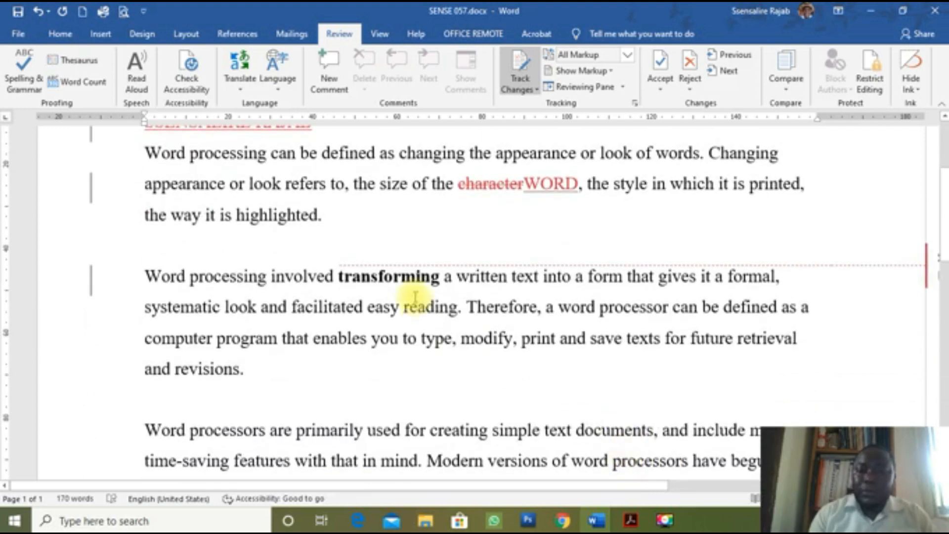
pyautogui.hscroll(3, 415, 296)
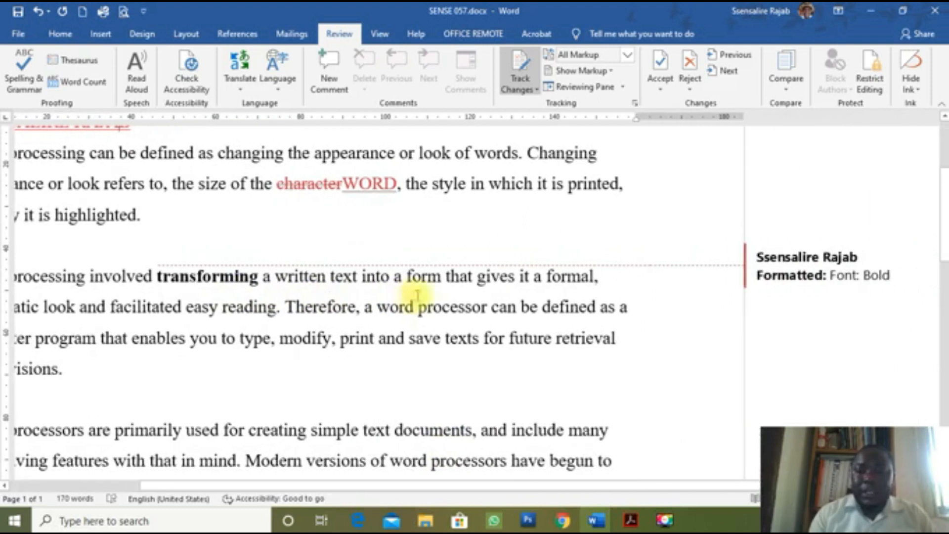
pyautogui.click(841, 290)
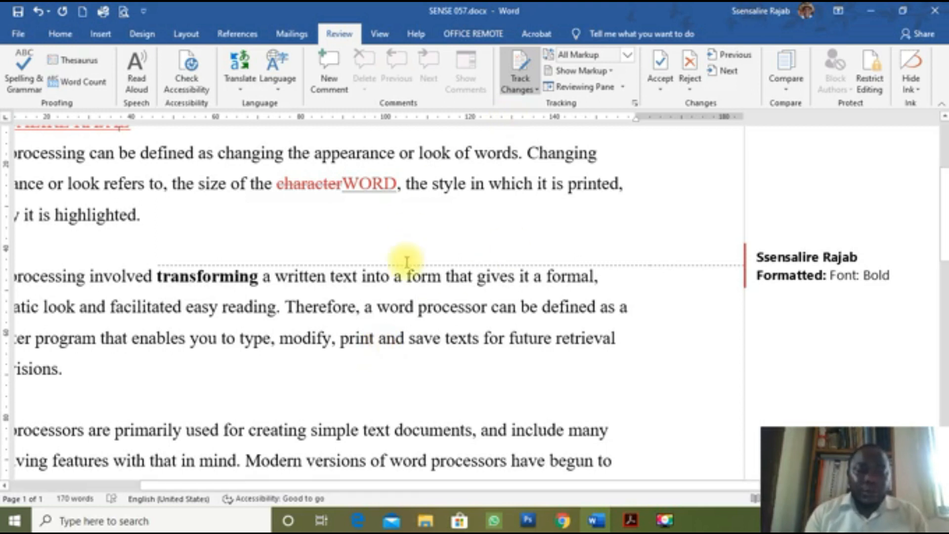
# Step: Undo the tracked edits, restoring the original 168-word text without the name line
pyautogui.hotkey('ctrl', 'z')
pyautogui.hotkey('ctrl', 'z')
pyautogui.hotkey('ctrl', 'z')
pyautogui.hotkey('ctrl', 'z')
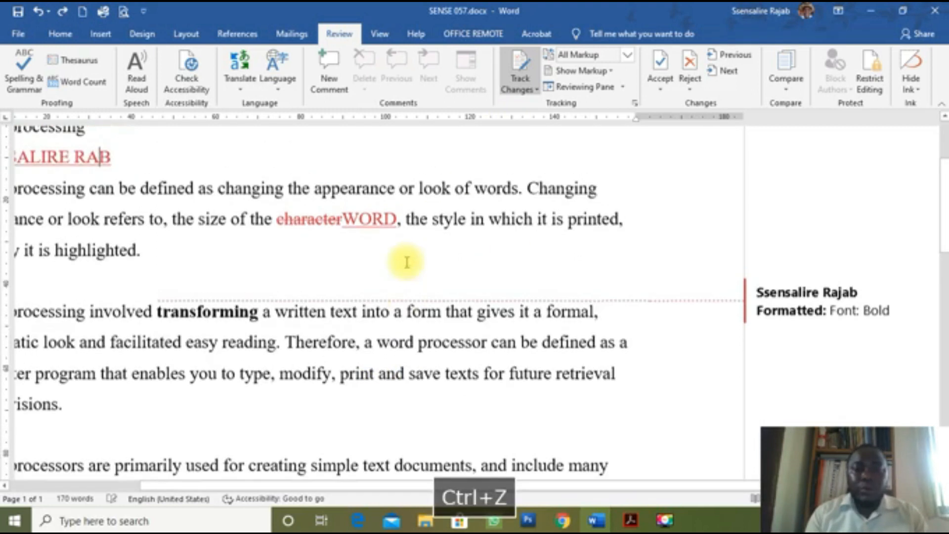
pyautogui.hotkey('ctrl', 'z')
pyautogui.hotkey('ctrl', 'z')
pyautogui.hotkey('ctrl', 'z')
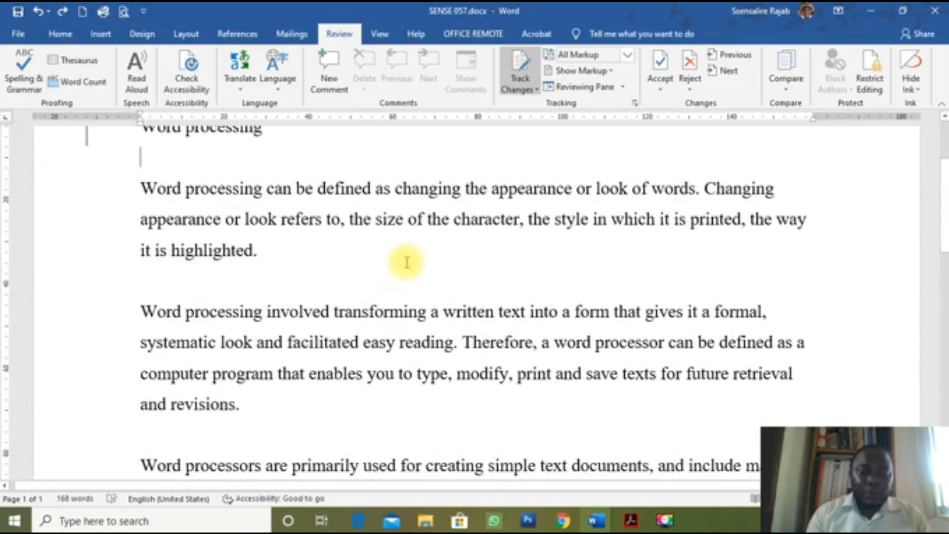
pyautogui.scroll(2, 406, 262)
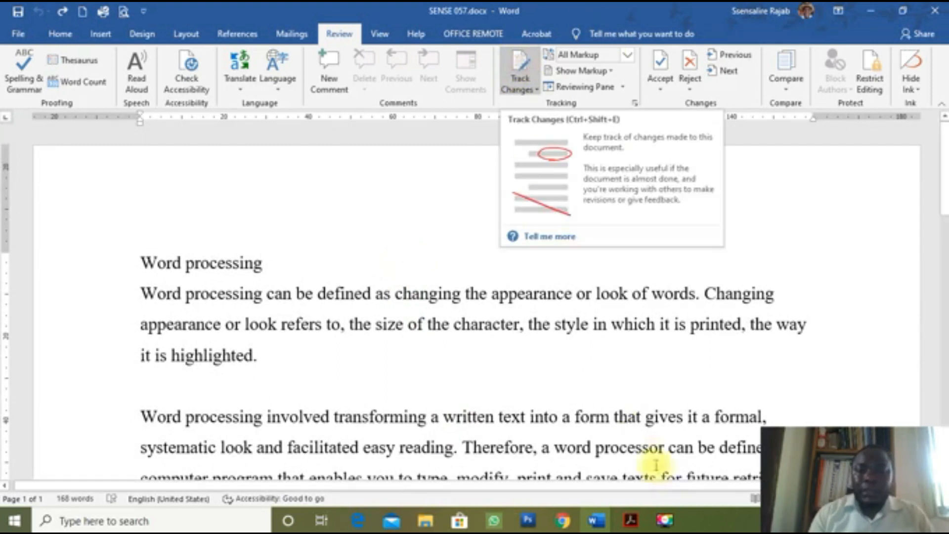
# Step: Check the task in Acrobat, then return to SENSE 057.docx at the end of the text
pyautogui.click(640, 519)
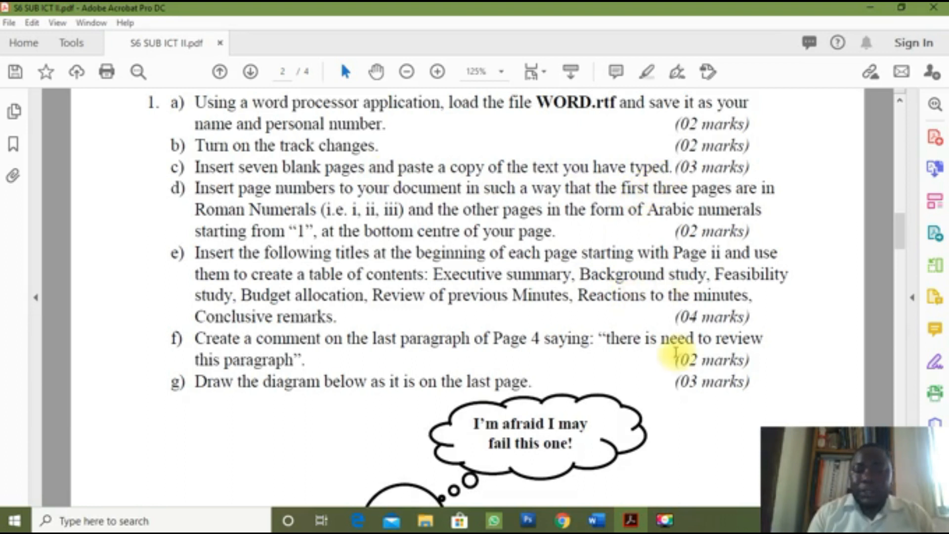
pyautogui.click(610, 520)
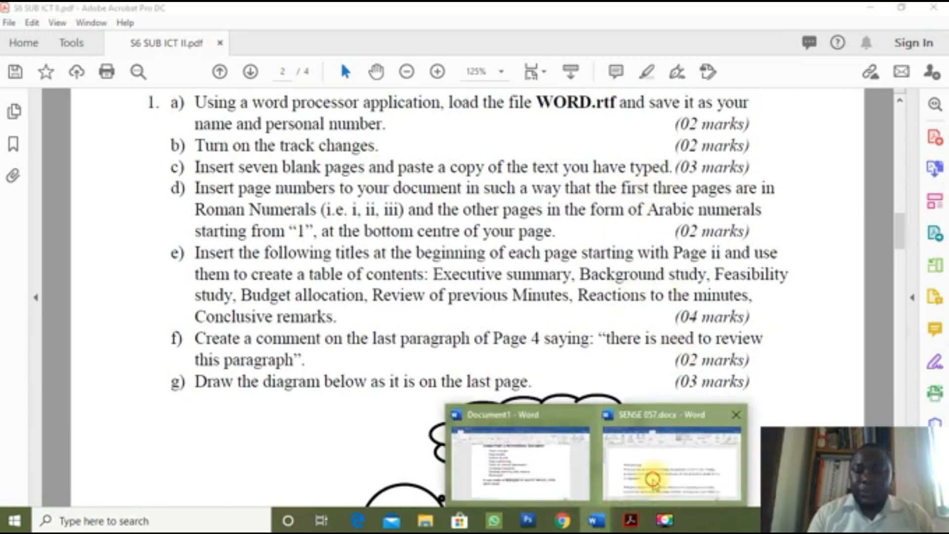
pyautogui.click(652, 474)
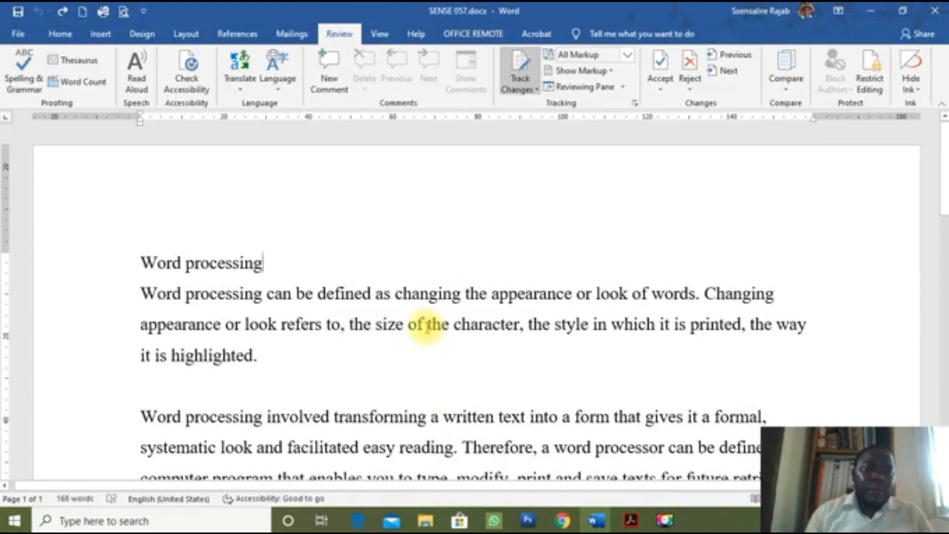
pyautogui.scroll(-2, 363, 330)
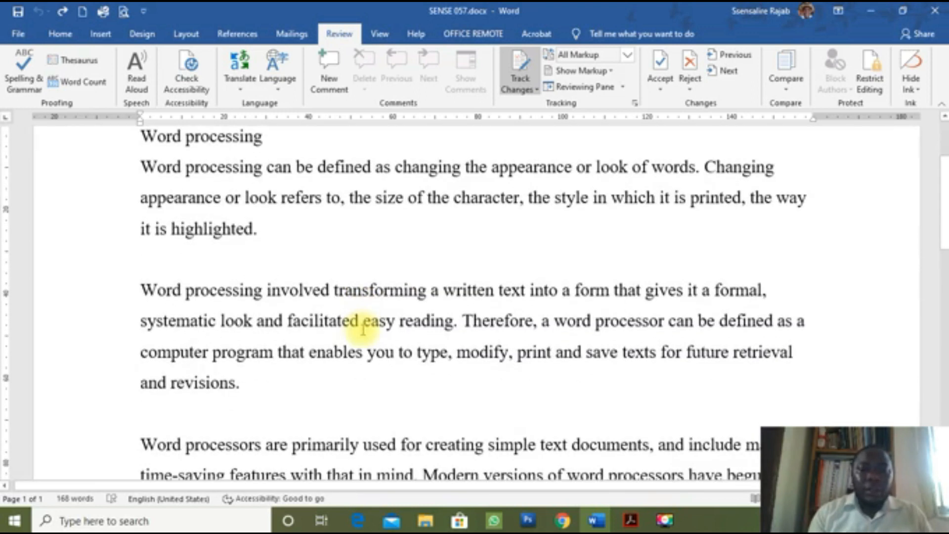
pyautogui.scroll(-3, 363, 328)
pyautogui.scroll(-5, 362, 329)
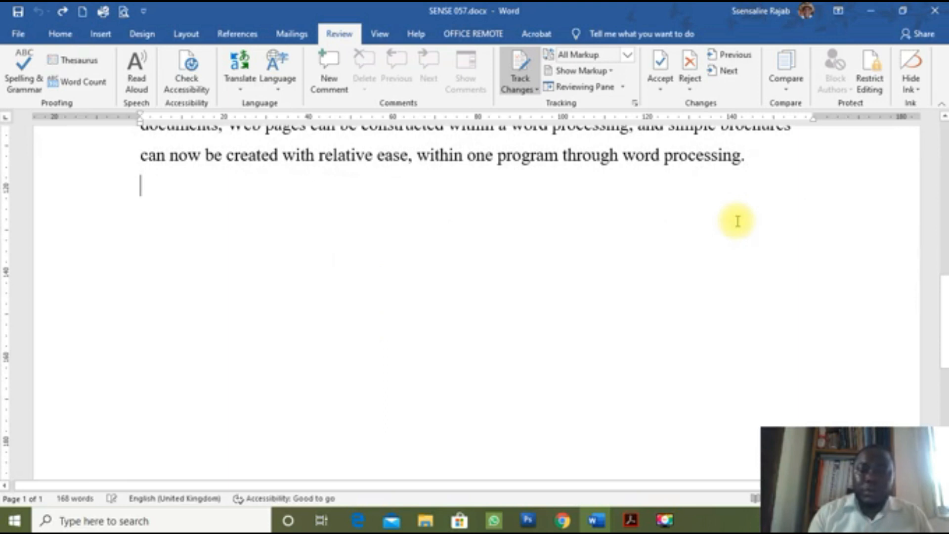
# Step: Add empty lines below the last paragraph to reach a second page
pyautogui.press('Return')
pyautogui.press('Return')
pyautogui.press('Return')
pyautogui.press('Return')
pyautogui.press('Return')
pyautogui.press('Return')
pyautogui.press('Return')
pyautogui.press('Return')
pyautogui.press('Return')
pyautogui.press('Return')
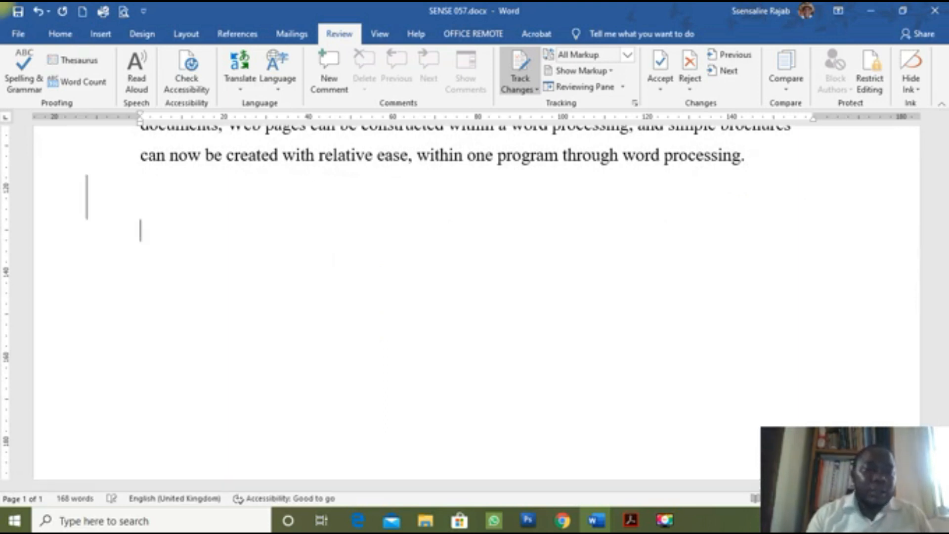
pyautogui.press('Return')
pyautogui.press('Return')
pyautogui.press('Return')
pyautogui.press('Return')
pyautogui.press('Return')
pyautogui.press('Return')
pyautogui.press('Return')
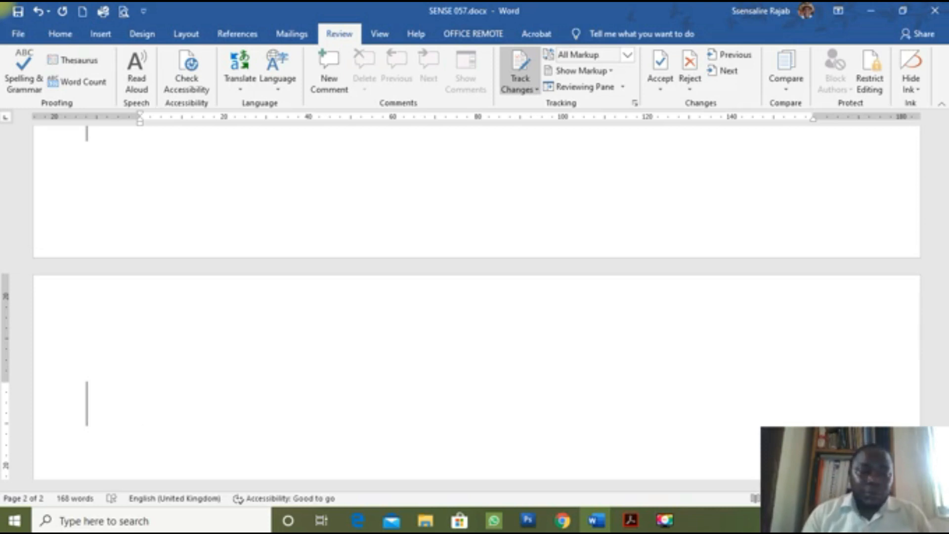
pyautogui.scroll(15, 671, 172)
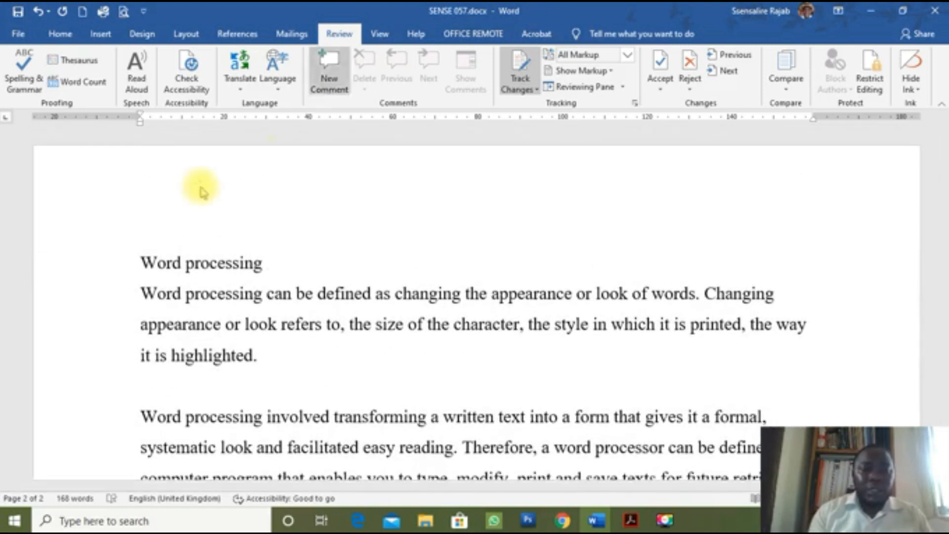
# Step: Copy the whole text from the heading down and paste it at the top of page 2
pyautogui.moveTo(68, 265); pyautogui.dragTo(206, 286)
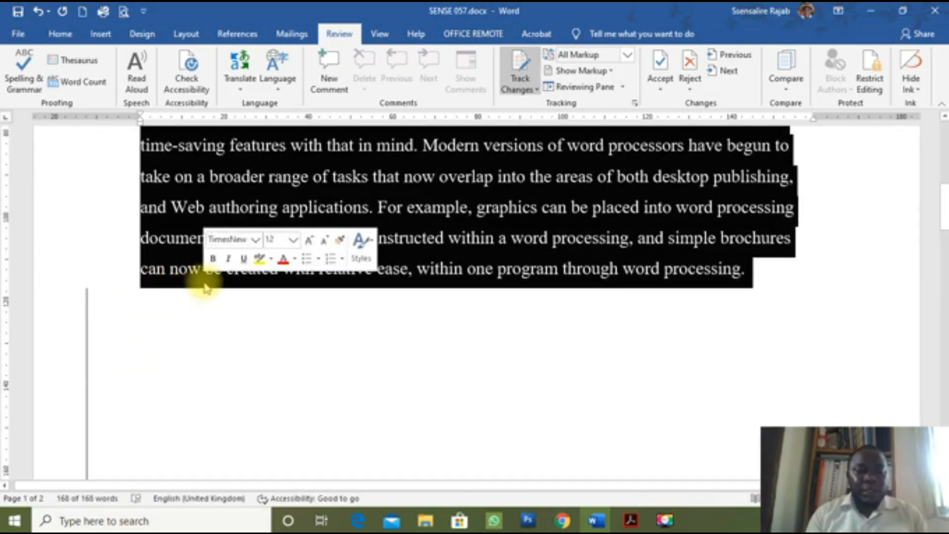
pyautogui.hotkey('ctrl', 'c')
pyautogui.scroll(-3, 205, 282)
pyautogui.scroll(-3, 204, 281)
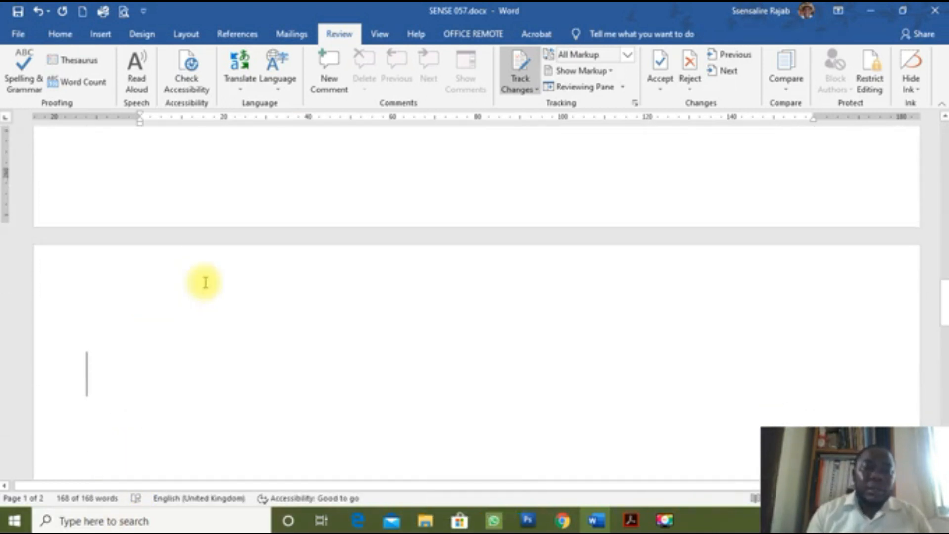
pyautogui.click(184, 324)
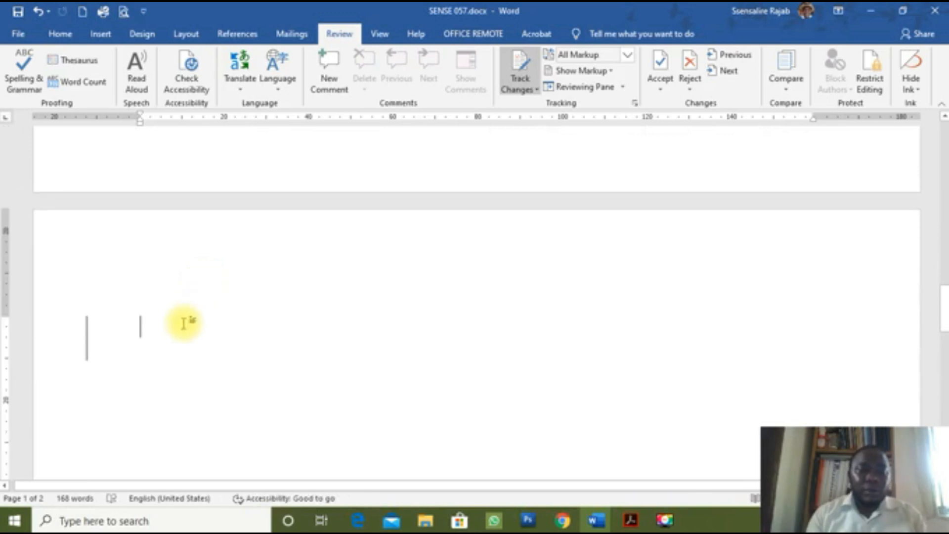
pyautogui.hotkey('ctrl', 'v')
# Step: Collapse the tracked changes into Simple Markup and review the pasted copy
pyautogui.scroll(8, 257, 329)
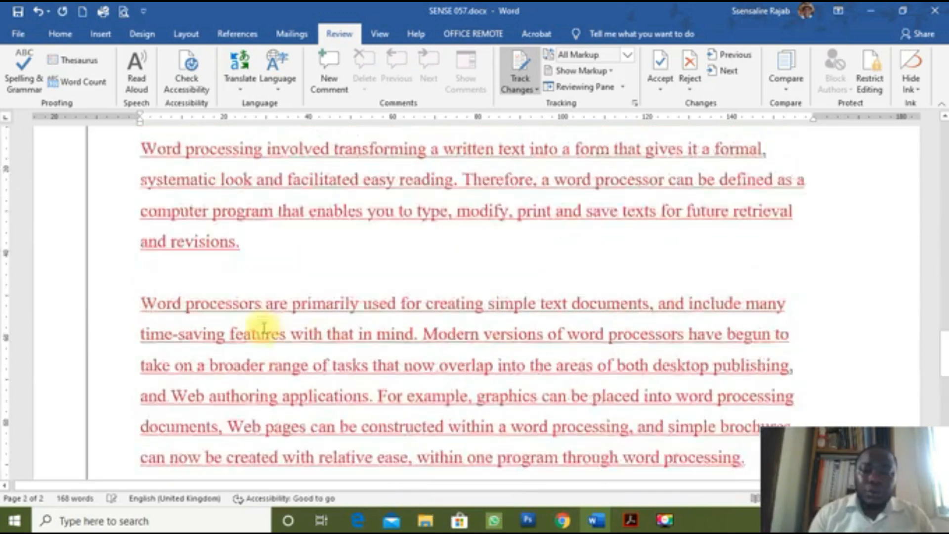
pyautogui.click(85, 415)
pyautogui.scroll(-2, 243, 439)
pyautogui.scroll(-3, 243, 439)
pyautogui.scroll(5, 244, 439)
pyautogui.scroll(-5, 233, 435)
# Step: Add dash-bulleted lines JKREKJKER, HKRJKR and JBIKERKE below the first copy's last paragraph
pyautogui.scroll(5, 250, 429)
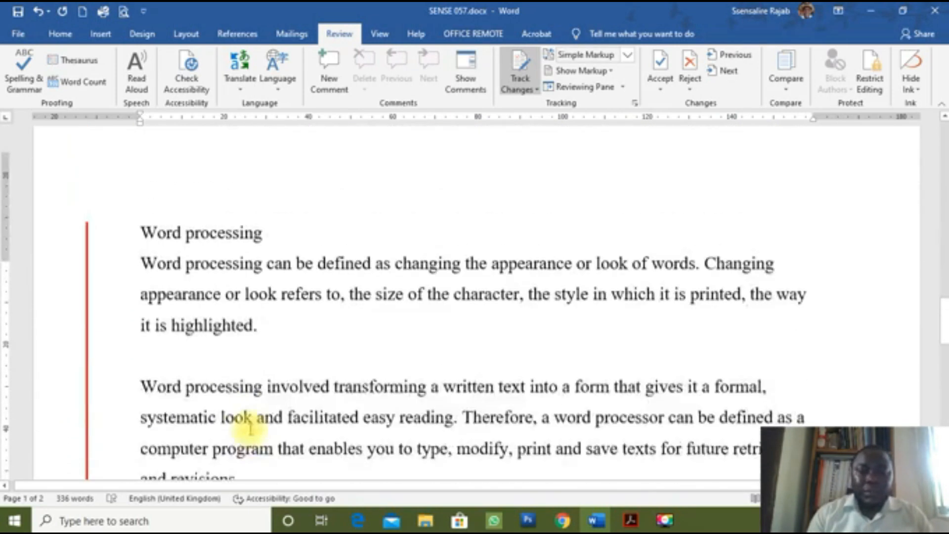
pyautogui.scroll(5, 251, 429)
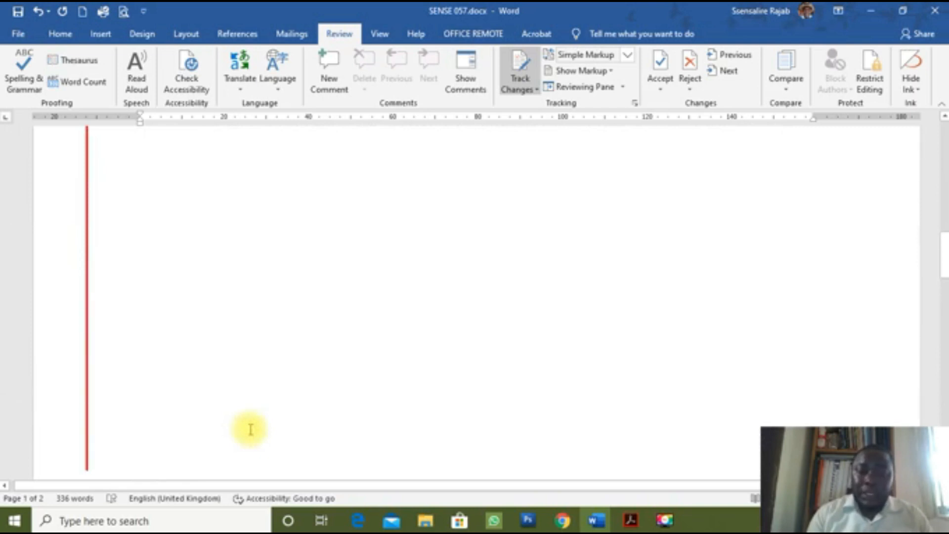
pyautogui.scroll(5, 251, 429)
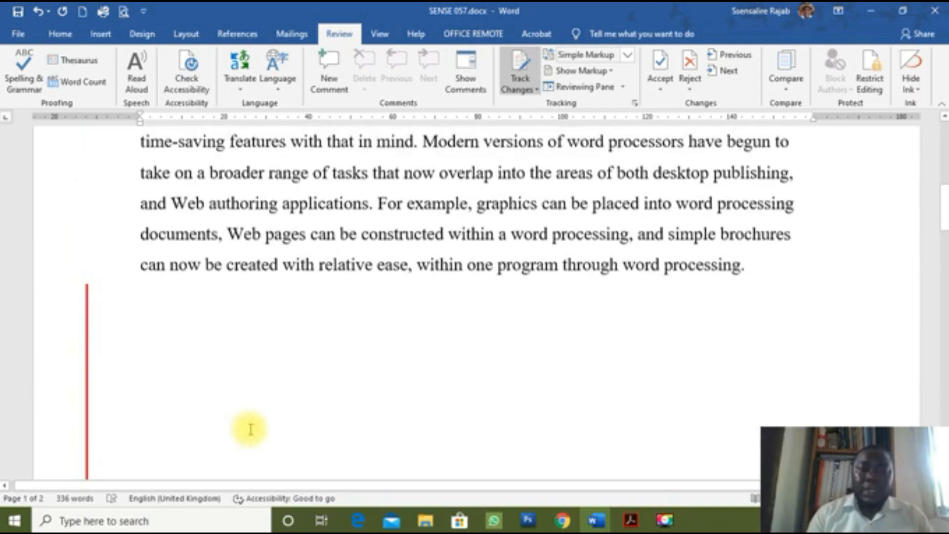
pyautogui.click(295, 318)
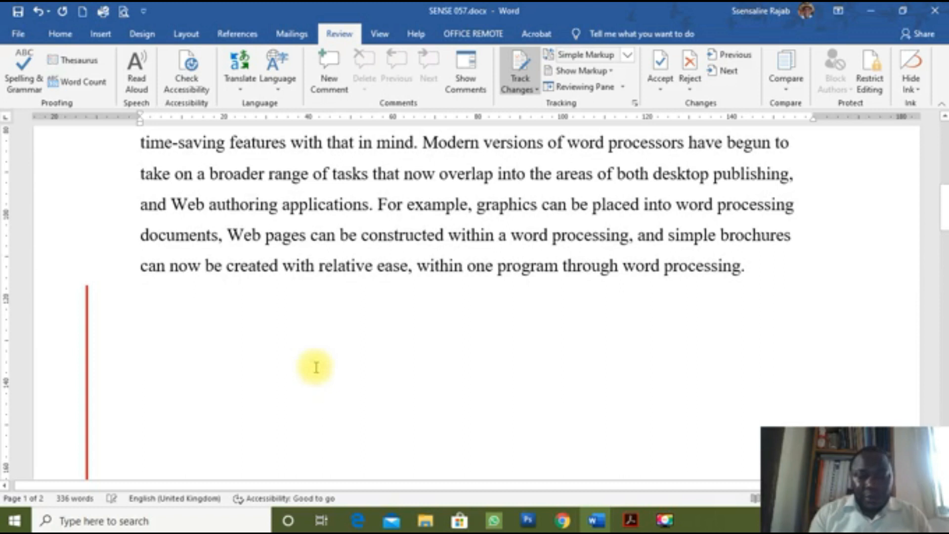
pyautogui.click(360, 353)
pyautogui.press('Return')
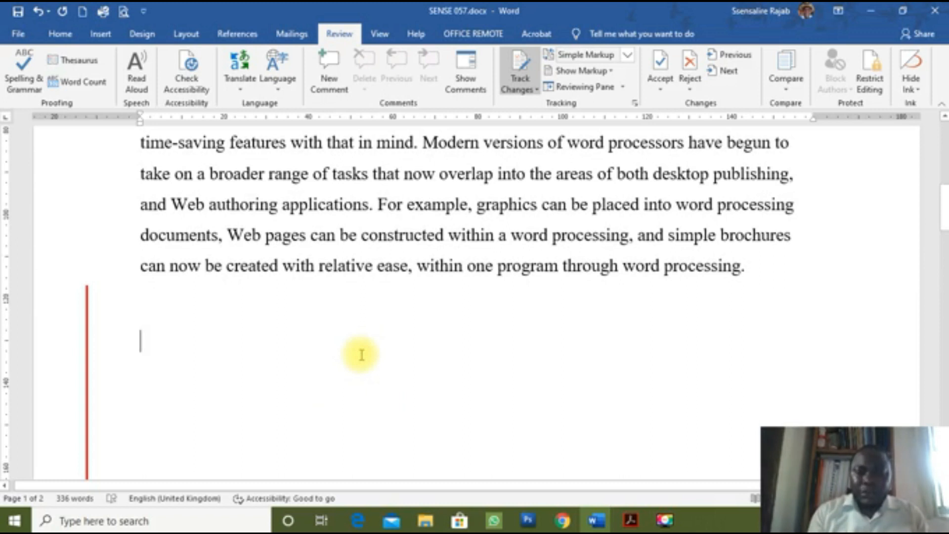
pyautogui.write('- JKREKJKER')
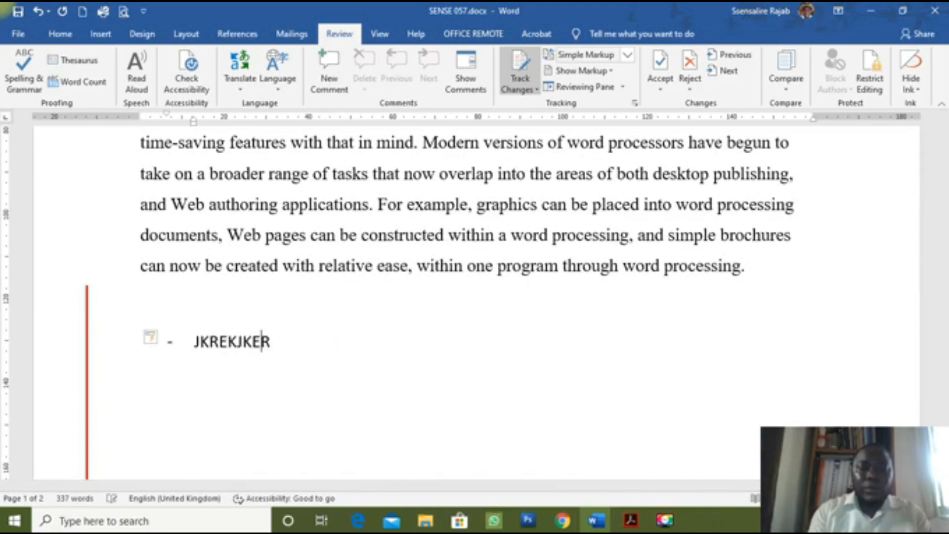
pyautogui.press('Return')
pyautogui.write('HKRJKR')
pyautogui.press('Return')
pyautogui.write('JBIKERKE')
pyautogui.press('Return')
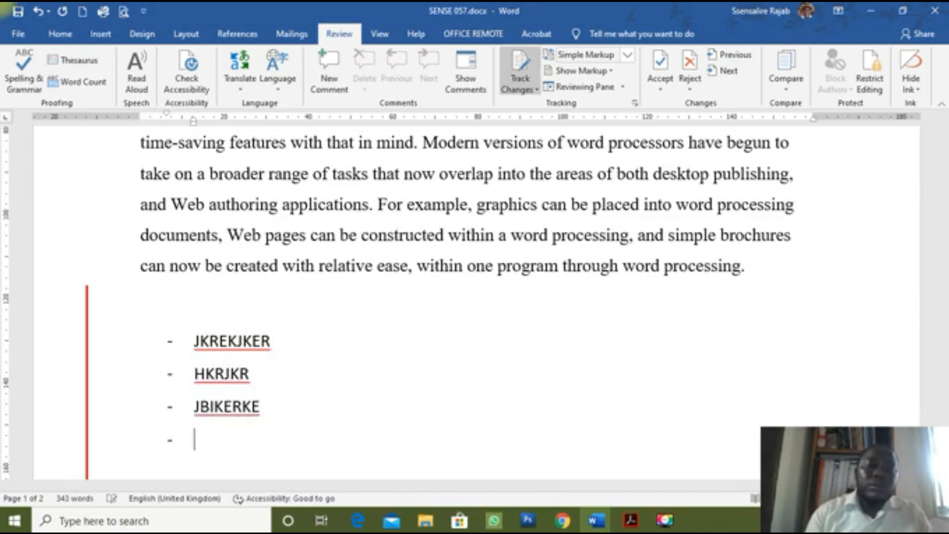
pyautogui.scroll(-10, 507, 381)
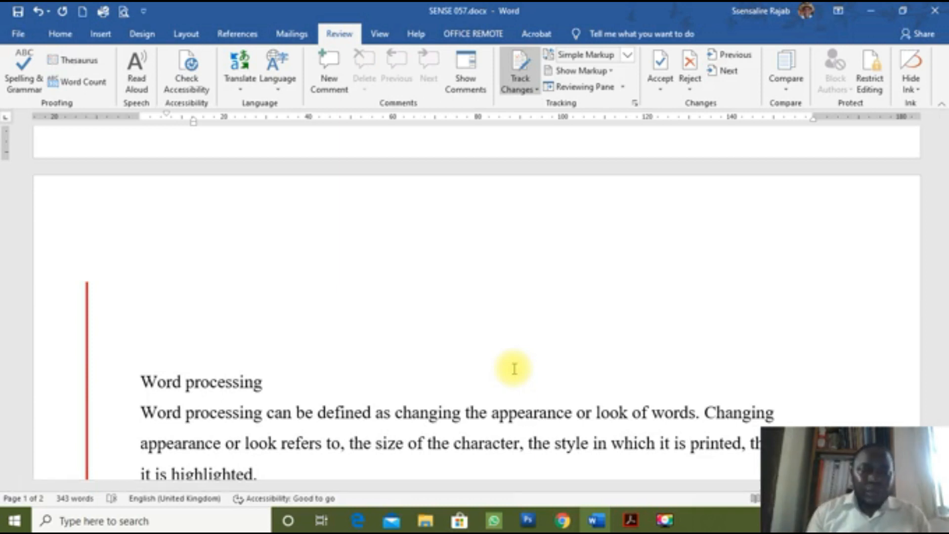
pyautogui.scroll(10, 303, 395)
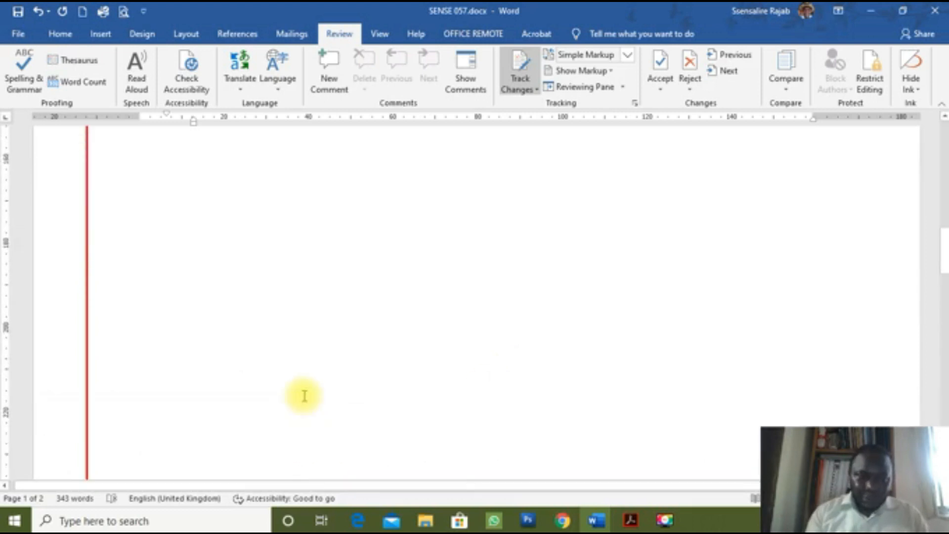
pyautogui.scroll(-4, 204, 372)
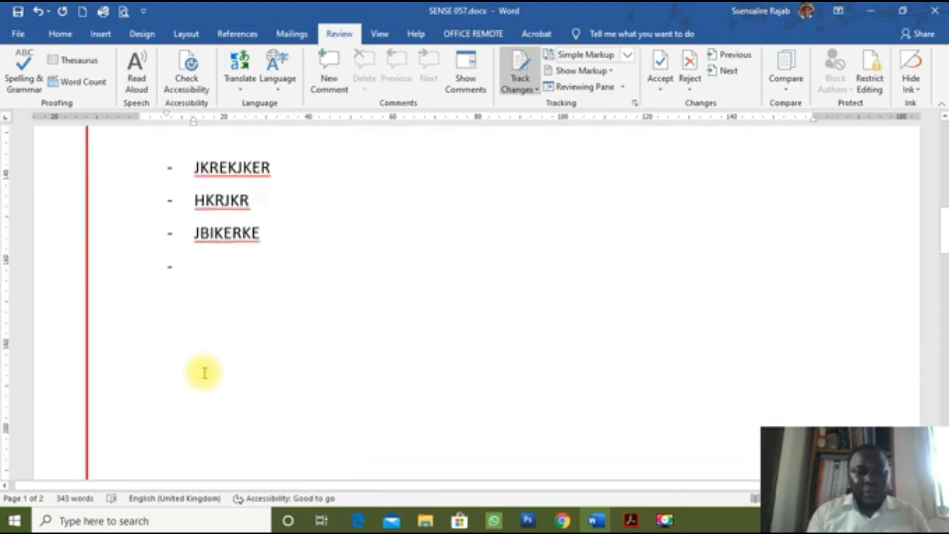
pyautogui.scroll(-2, 204, 373)
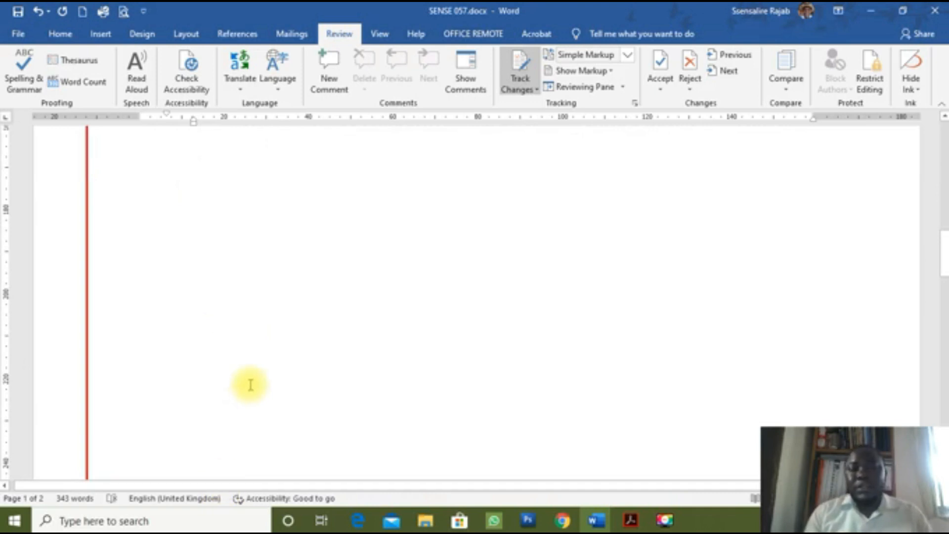
pyautogui.scroll(6, 251, 384)
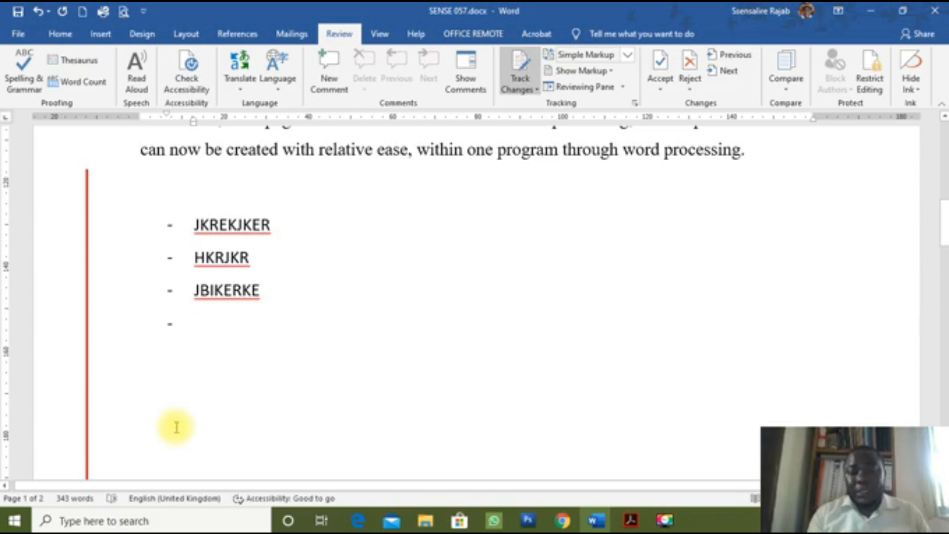
pyautogui.scroll(-2, 178, 426)
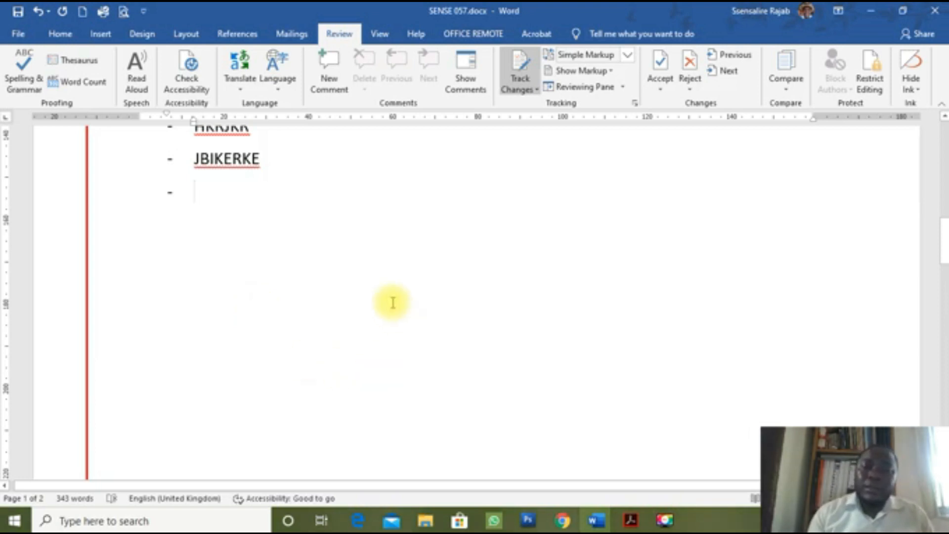
pyautogui.scroll(3, 393, 302)
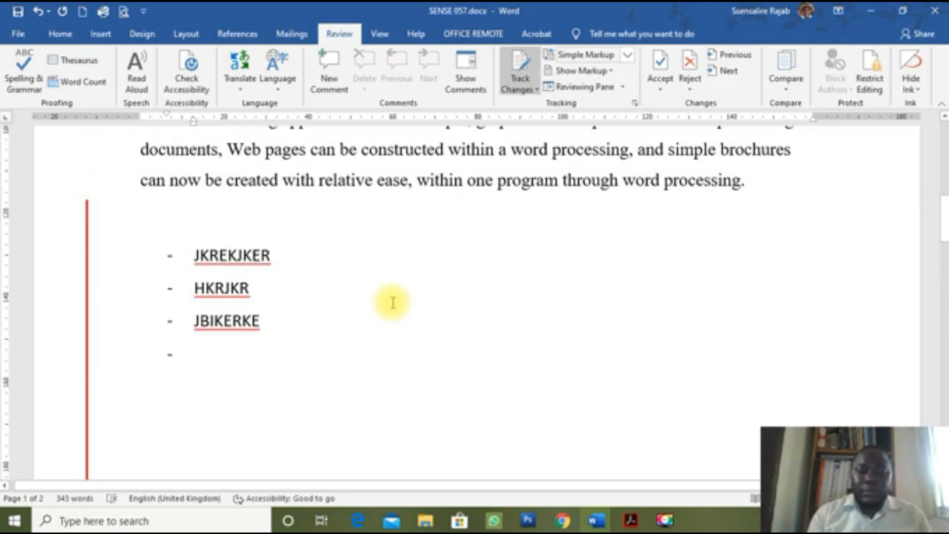
pyautogui.press('F9')
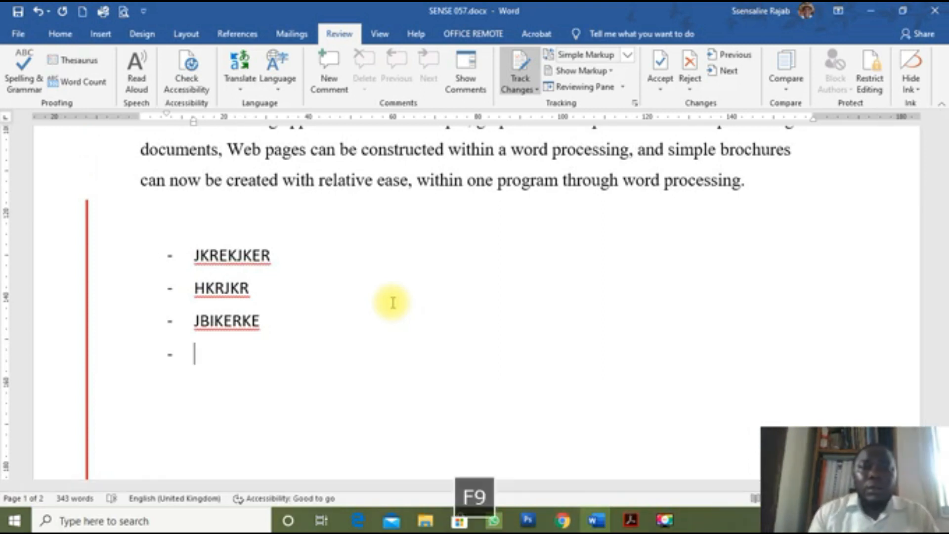
pyautogui.scroll(-1, 409, 335)
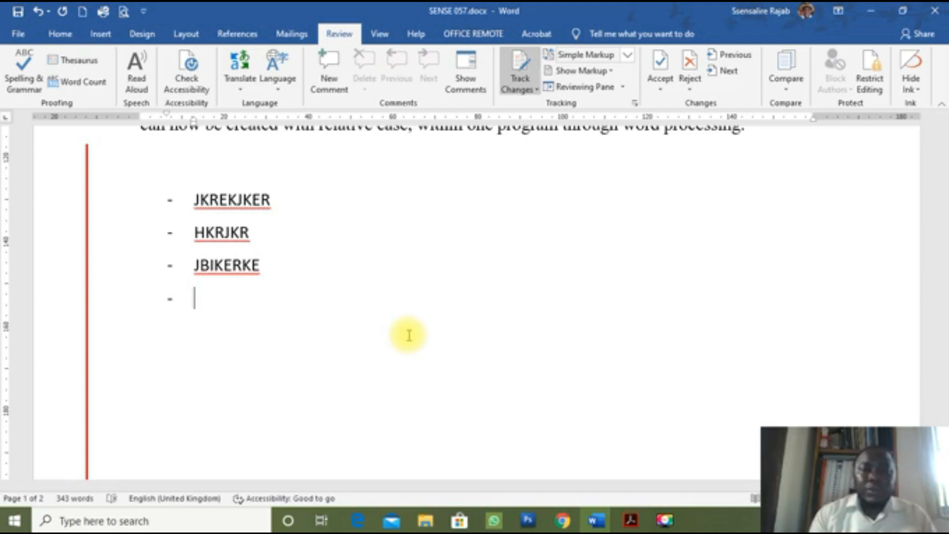
pyautogui.scroll(3, 453, 318)
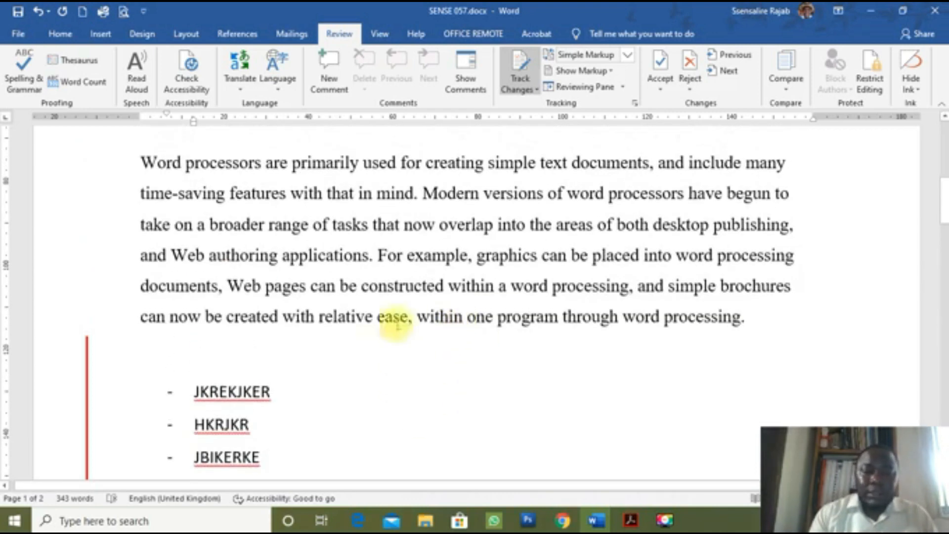
pyautogui.scroll(-1, 430, 360)
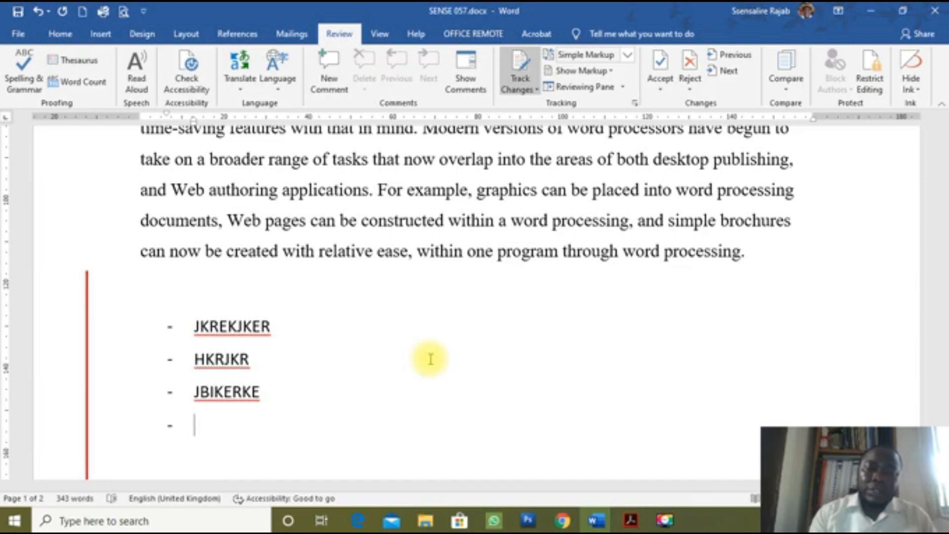
# Step: Undo the dash list, added text and page break so the document returns to one page
pyautogui.hotkey('ctrl', 'z')
pyautogui.hotkey('ctrl', 'z')
pyautogui.hotkey('ctrl', 'z')
pyautogui.hotkey('ctrl', 'z')
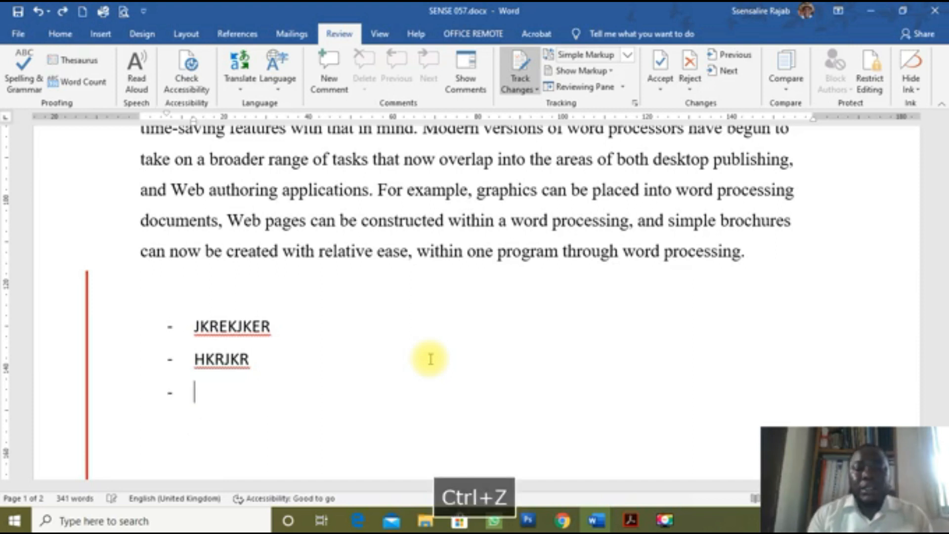
pyautogui.hotkey('ctrl', 'z')
pyautogui.hotkey('ctrl', 'z')
pyautogui.hotkey('ctrl', 'z')
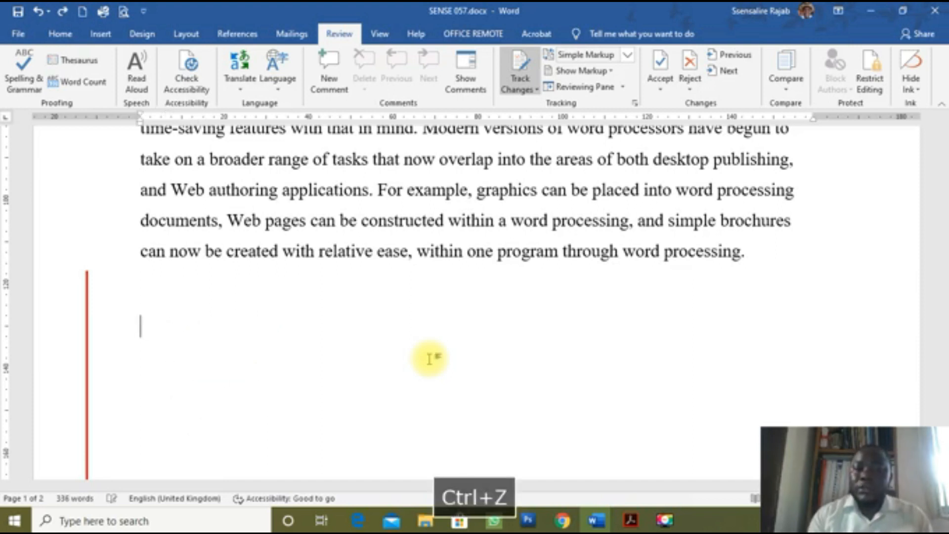
pyautogui.hotkey('ctrl', 'z')
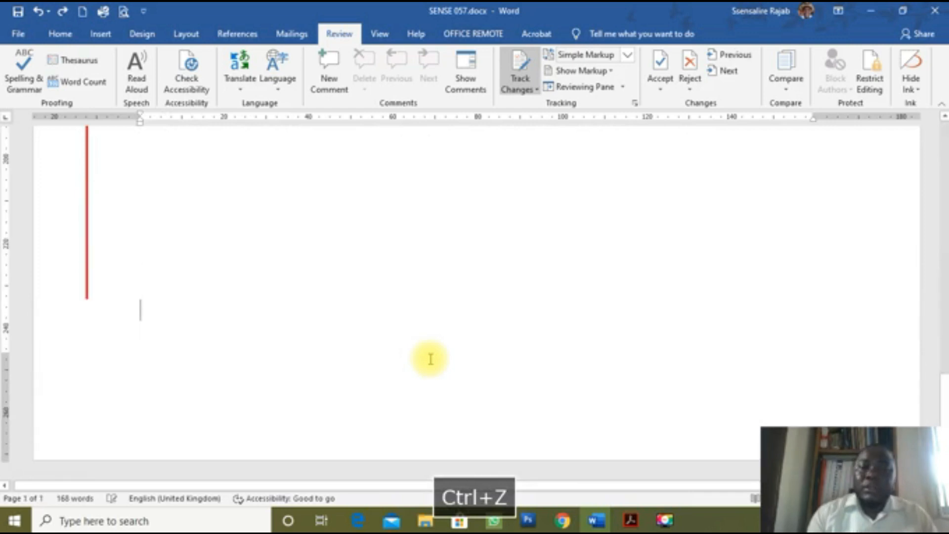
pyautogui.scroll(5, 267, 291)
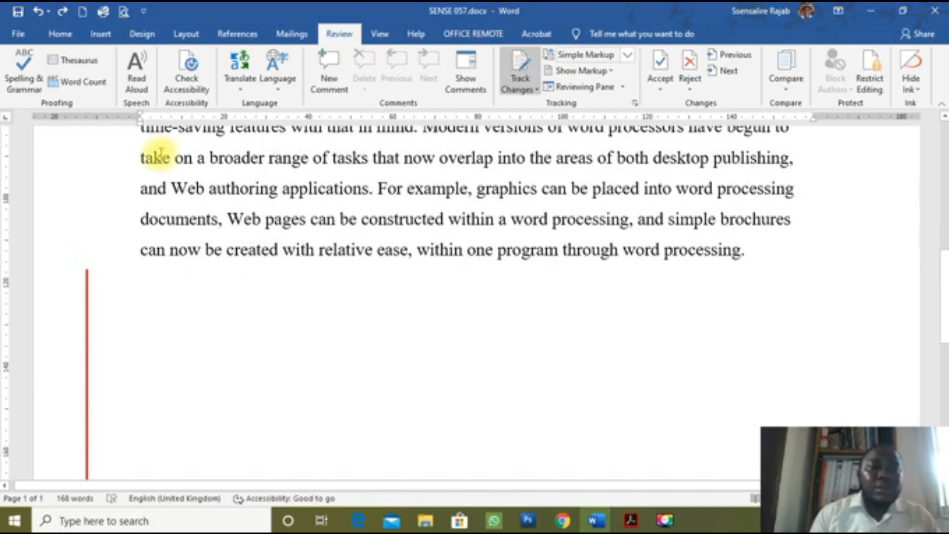
pyautogui.click(62, 35)
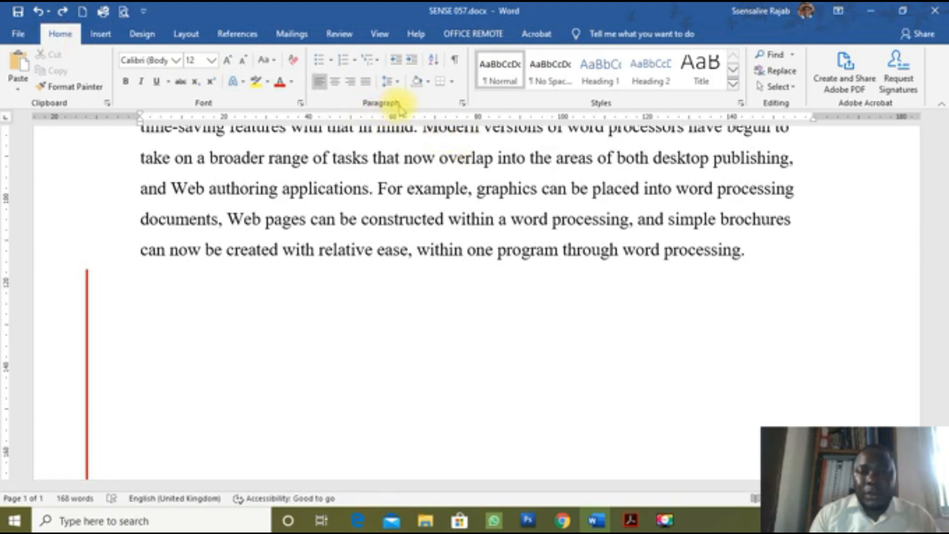
# Step: Show formatting marks and put the caret in the empty paragraph after the text
pyautogui.click(456, 63)
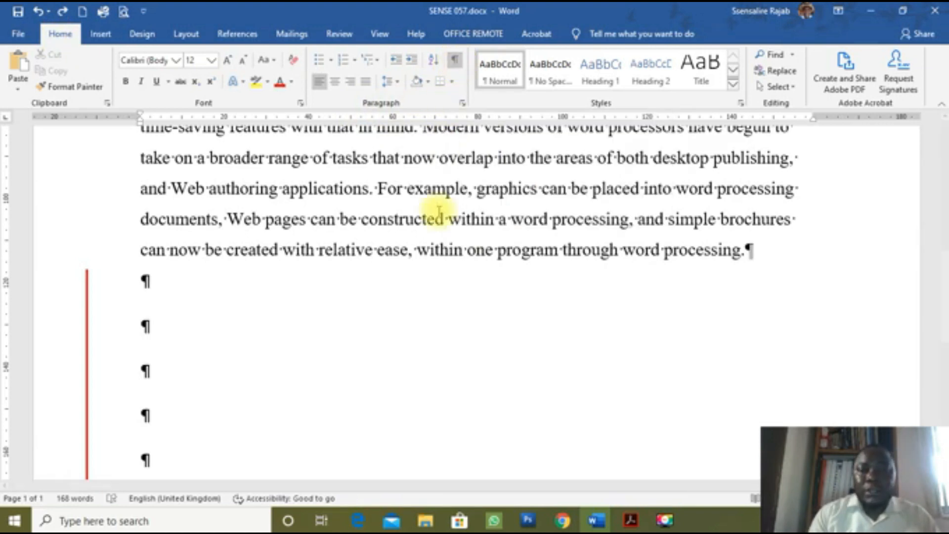
pyautogui.scroll(4, 436, 281)
pyautogui.scroll(-3, 438, 284)
pyautogui.scroll(-3, 438, 284)
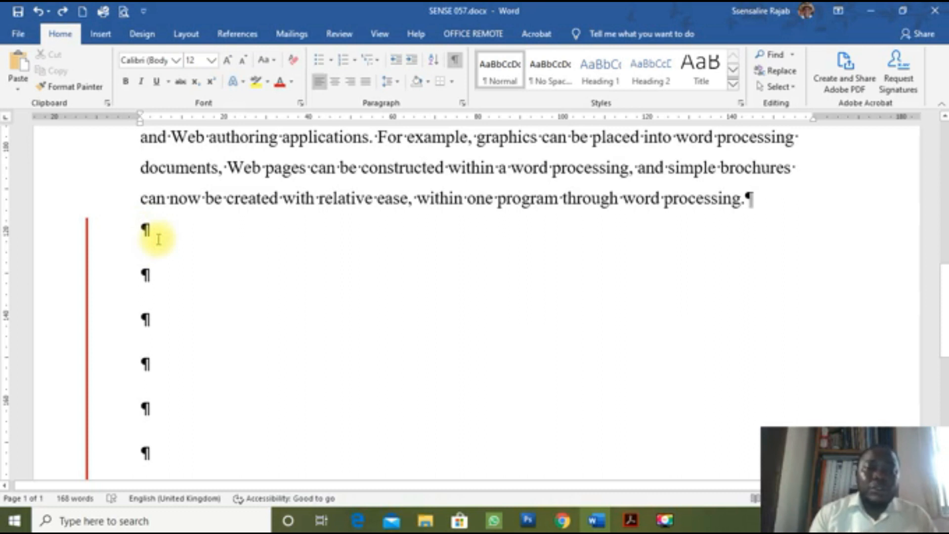
pyautogui.scroll(5, 157, 238)
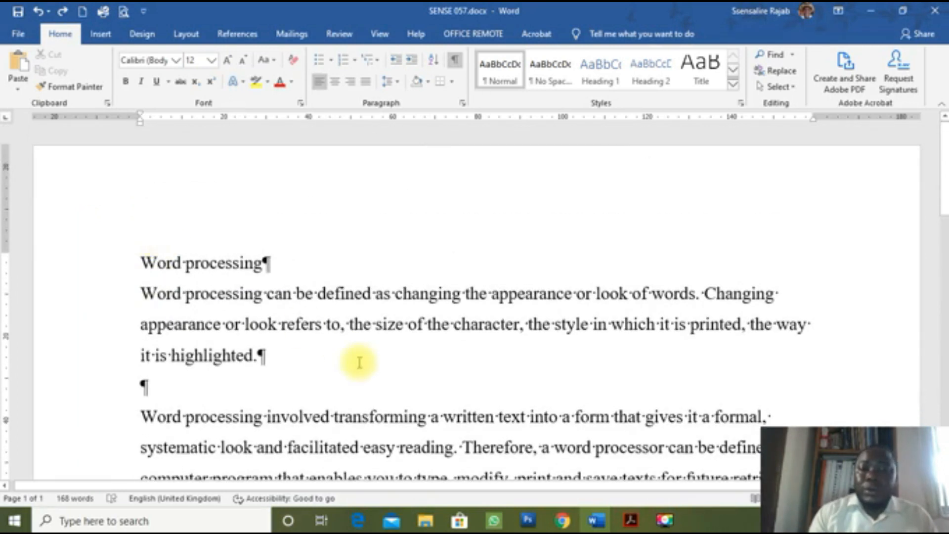
pyautogui.scroll(-6, 359, 363)
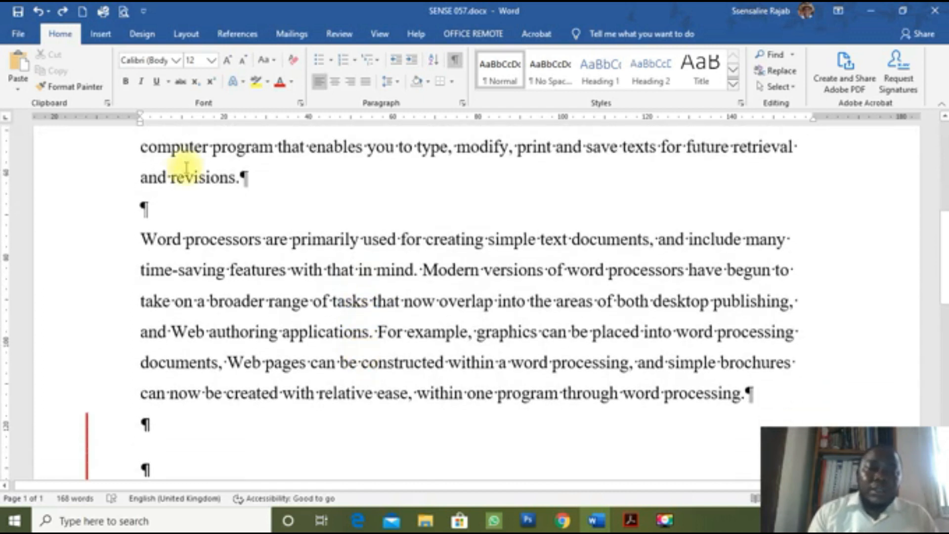
pyautogui.click(180, 207)
pyautogui.press('Return')
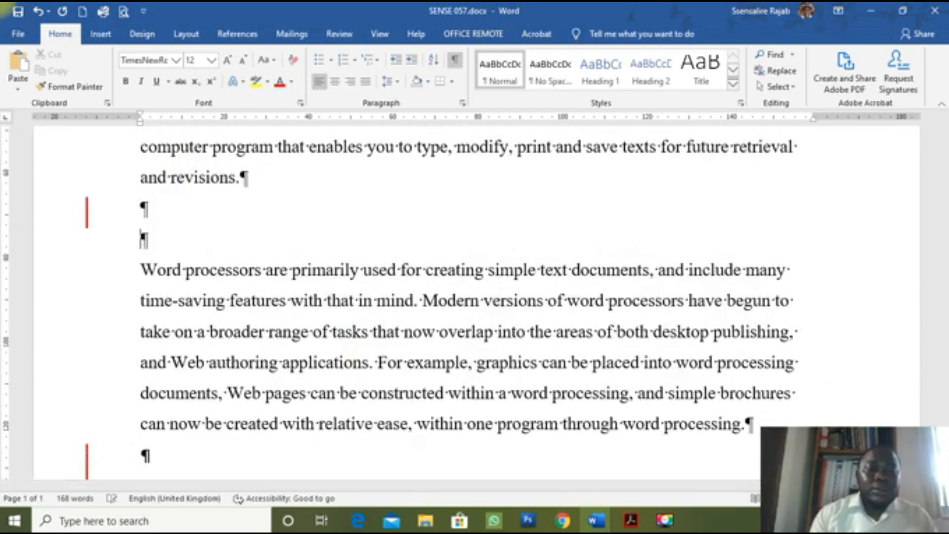
pyautogui.press('Return')
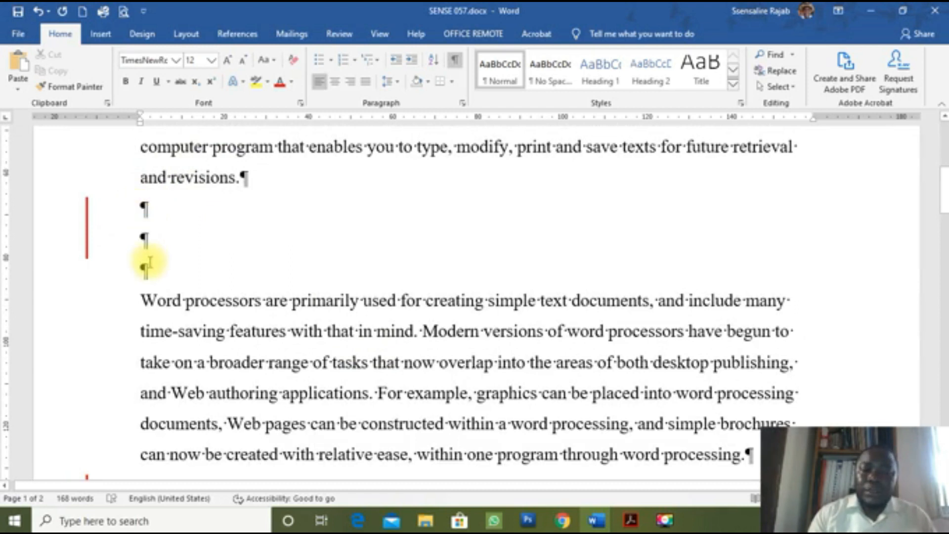
pyautogui.press('BackSpace')
pyautogui.press('BackSpace')
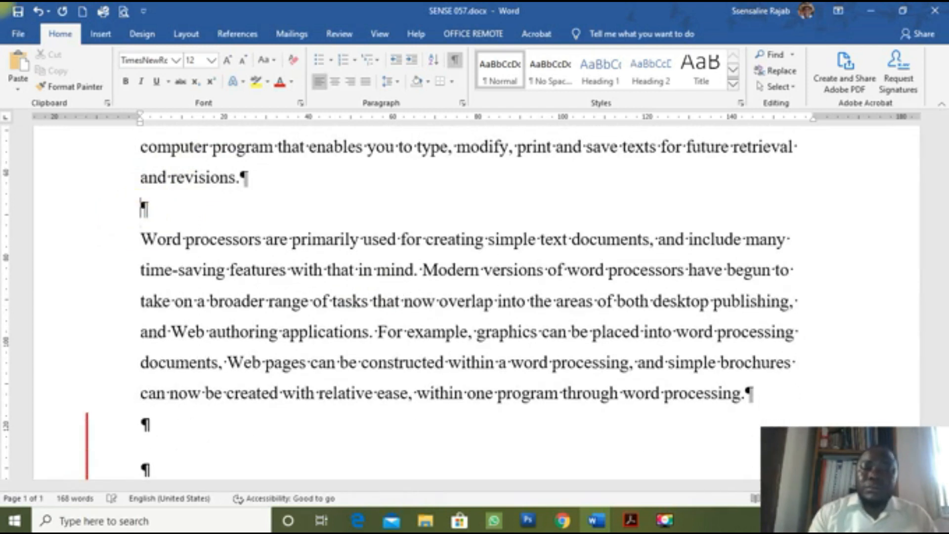
# Step: Delete the leftover empty paragraphs after the last paragraph, then hide formatting marks again
pyautogui.scroll(-3, 229, 325)
pyautogui.moveTo(145, 255); pyautogui.dragTo(218, 402)
pyautogui.press('BackSpace')
pyautogui.scroll(5, 290, 273)
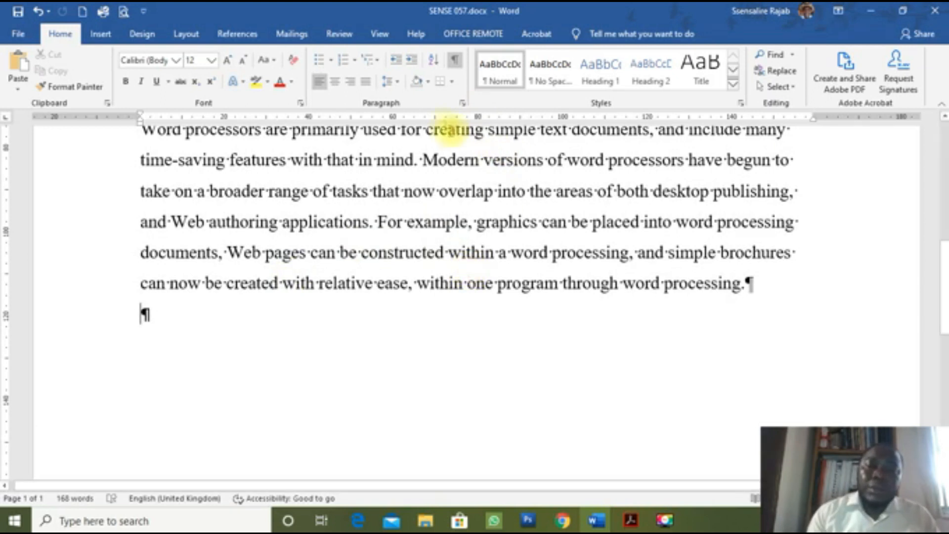
pyautogui.click(454, 58)
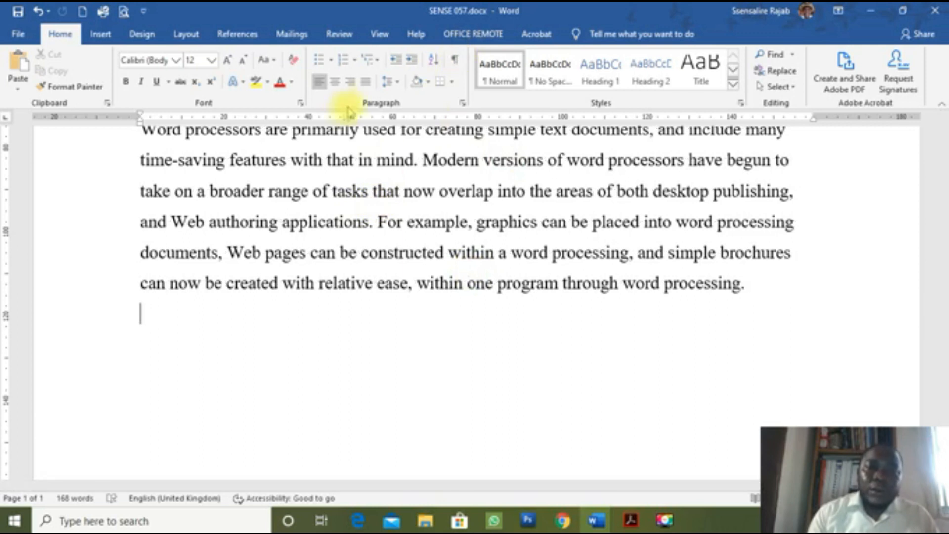
# Step: Insert two page breaks after the text using Layout > Breaks > Page
pyautogui.click(187, 35)
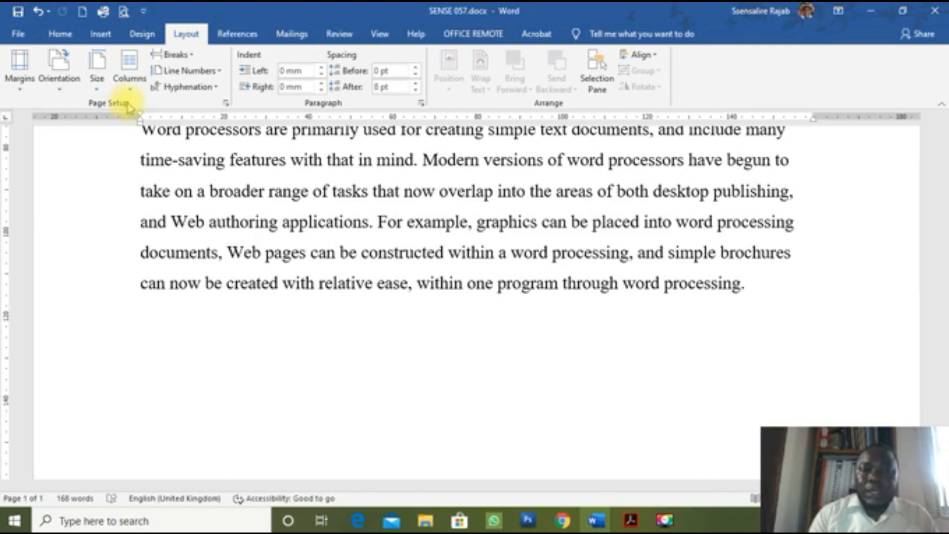
pyautogui.click(194, 59)
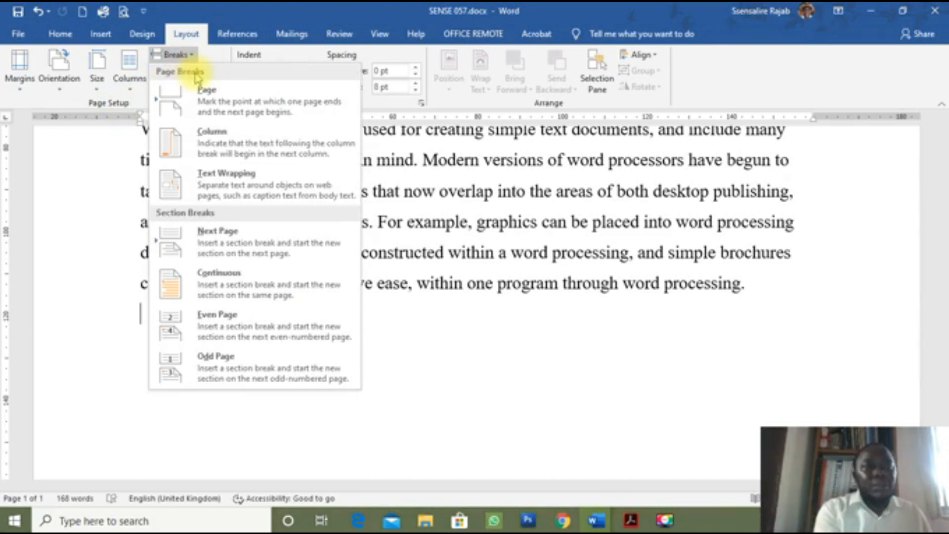
pyautogui.click(202, 107)
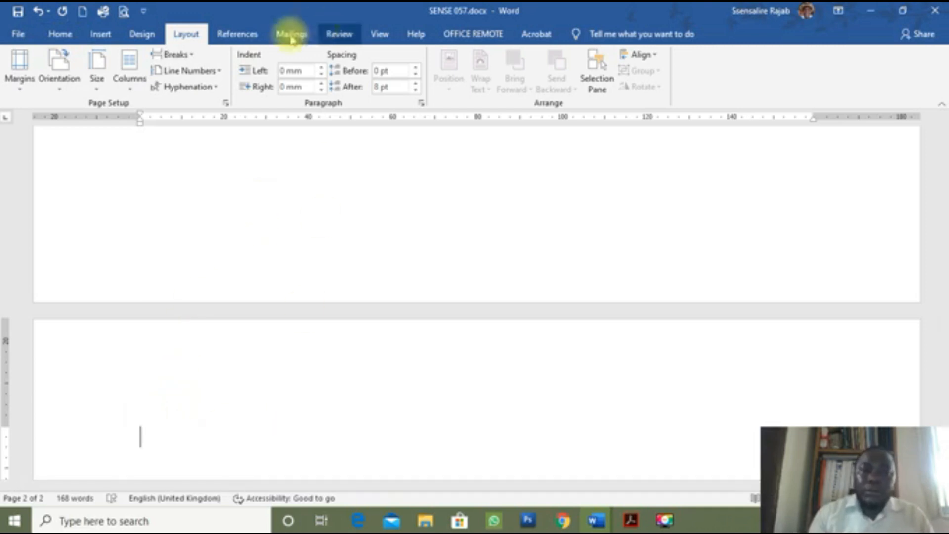
pyautogui.click(192, 56)
pyautogui.click(187, 101)
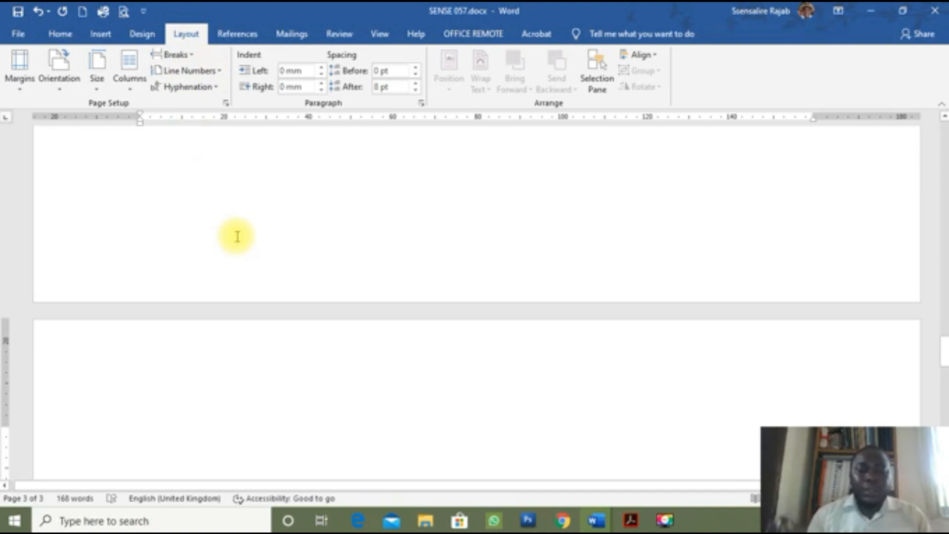
# Step: Add three more page breaks with Ctrl+Enter so the document runs to eight pages
pyautogui.hotkey('ctrl', 'Return')
pyautogui.hotkey('ctrl', 'Return')
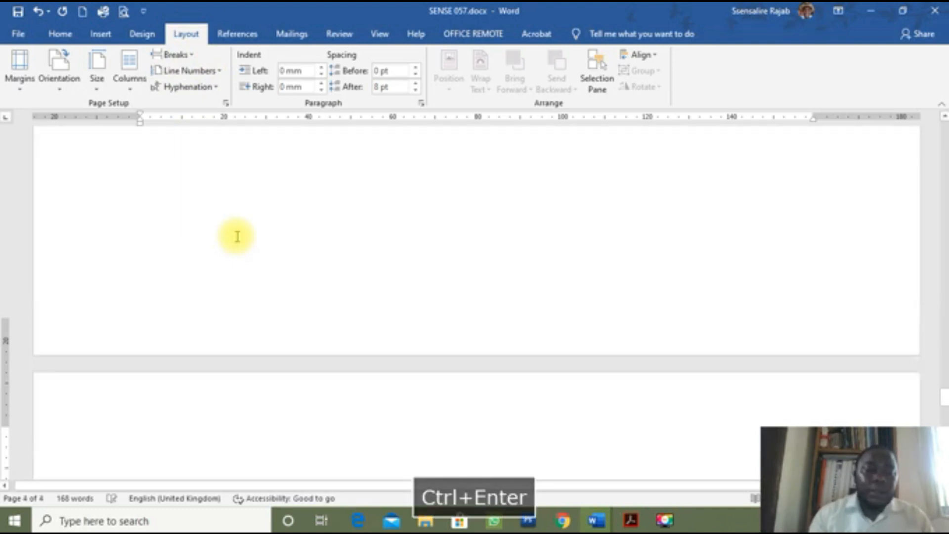
pyautogui.hotkey('ctrl', 'Return')
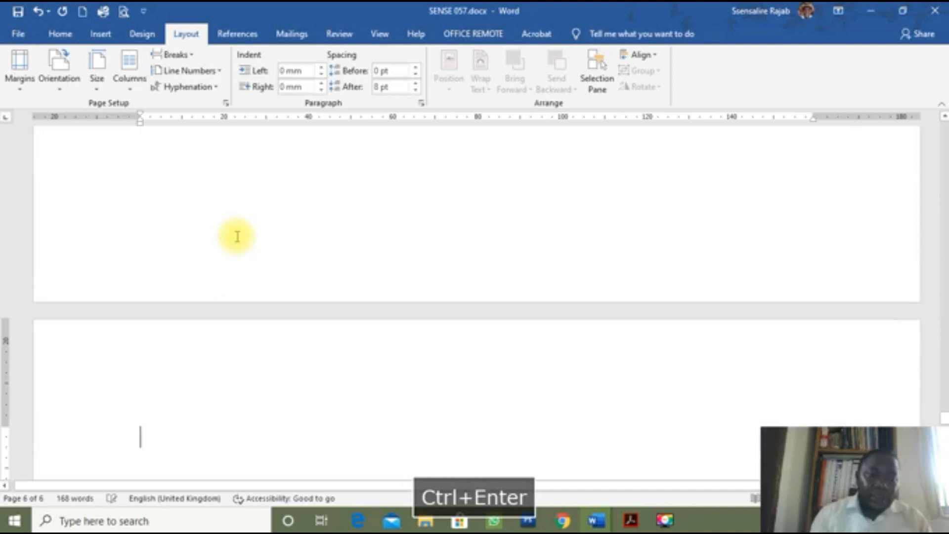
pyautogui.hotkey('ctrl', 'Return')
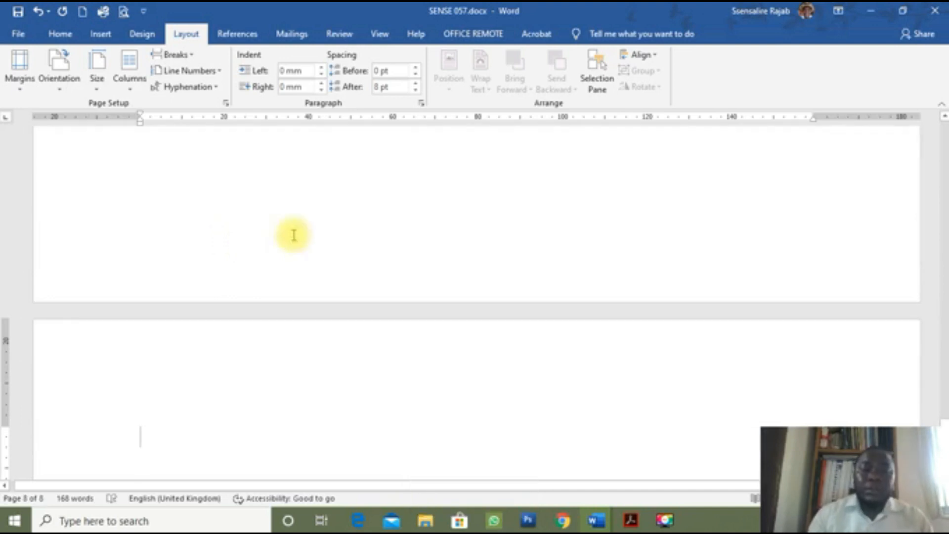
pyautogui.scroll(-2, 330, 367)
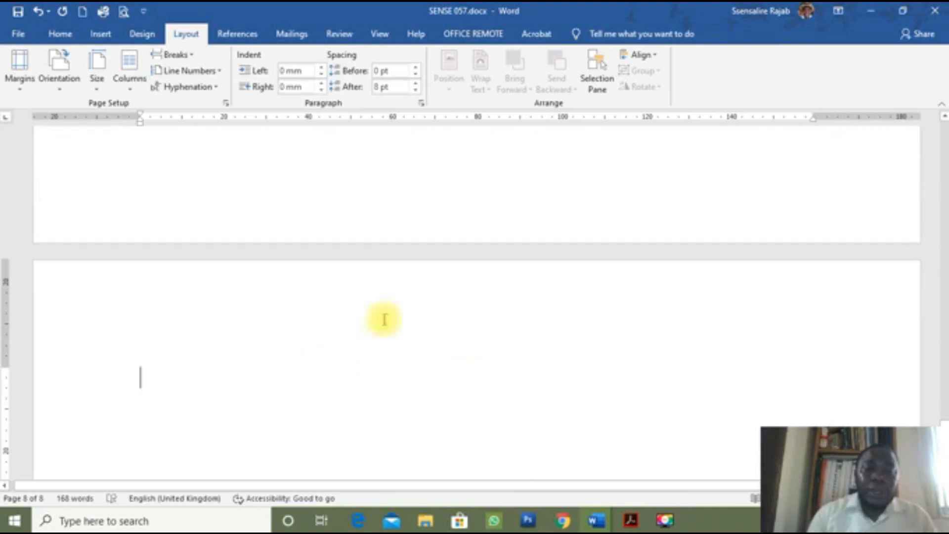
pyautogui.scroll(4, 324, 343)
pyautogui.scroll(-2, 327, 345)
pyautogui.scroll(3, 327, 345)
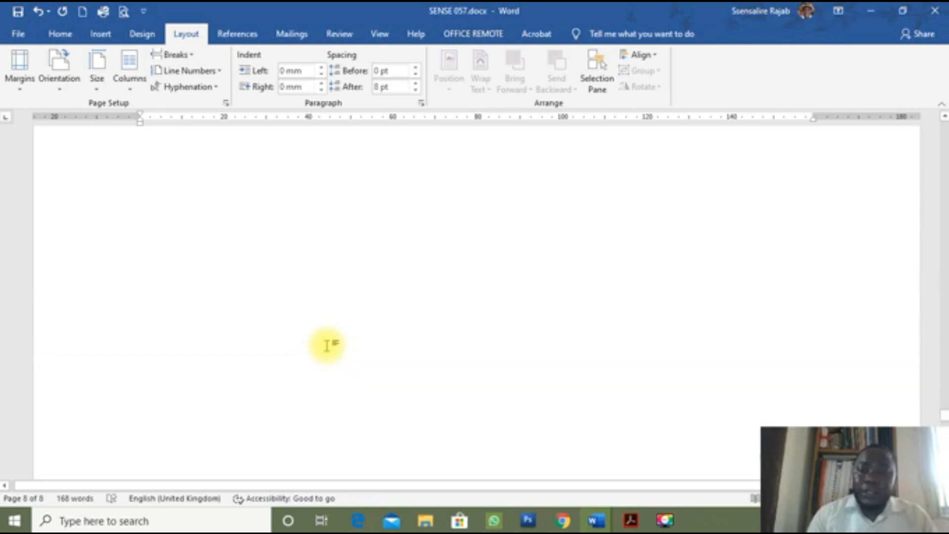
pyautogui.scroll(3, 326, 345)
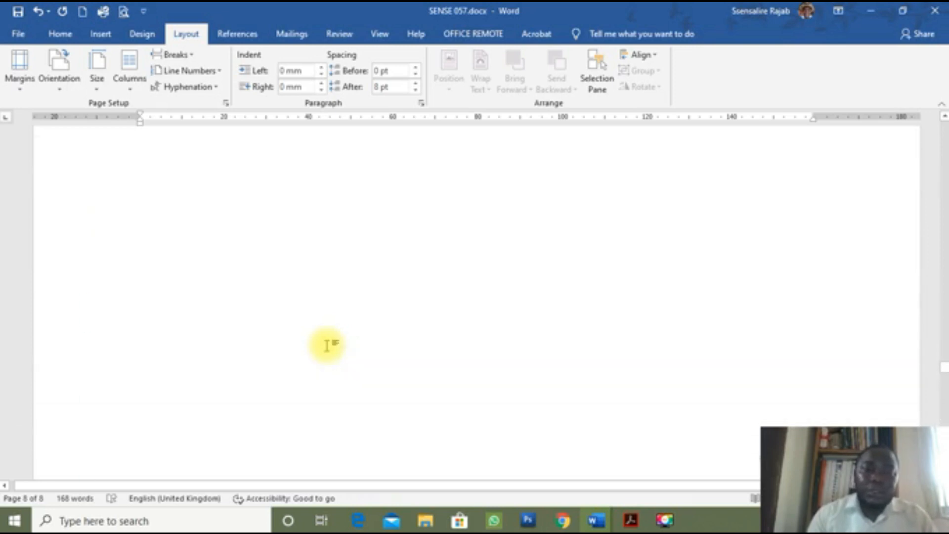
pyautogui.scroll(5, 327, 345)
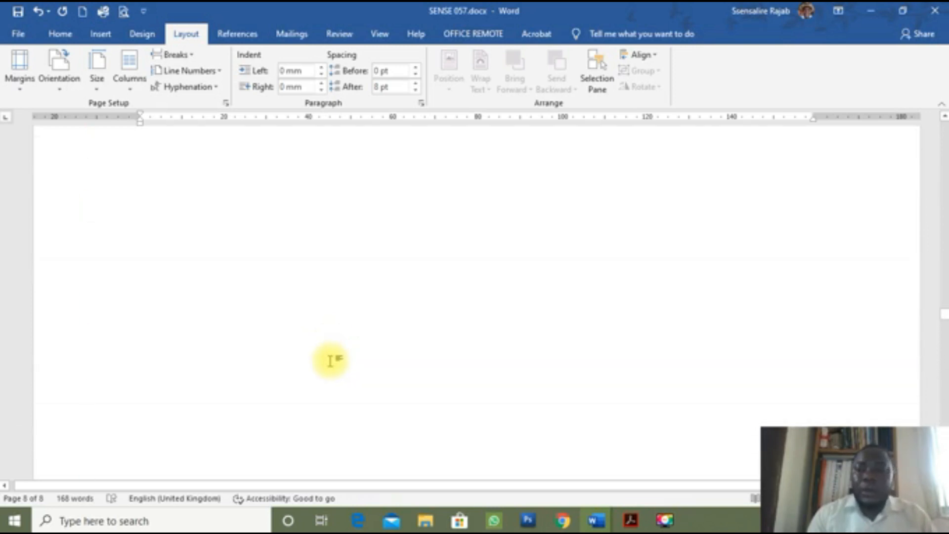
pyautogui.scroll(5, 332, 369)
pyautogui.scroll(8, 331, 368)
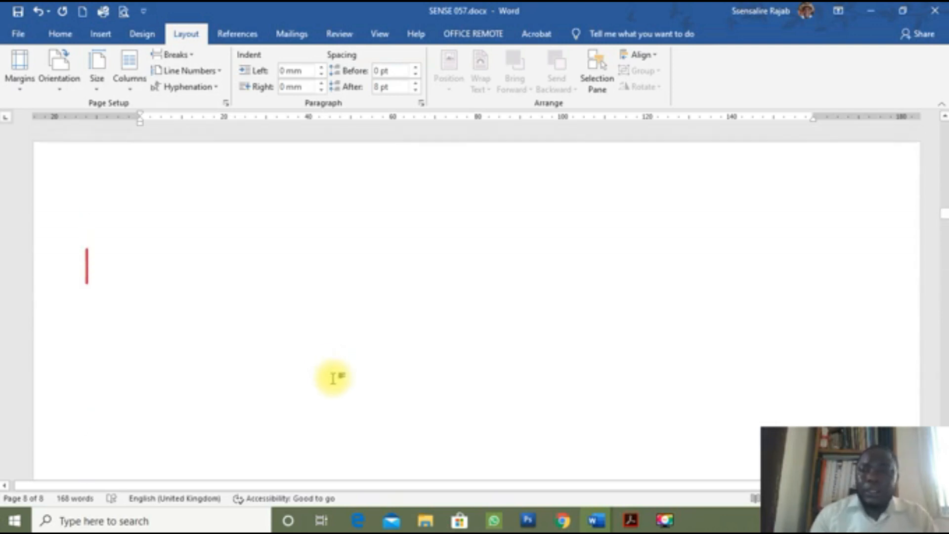
pyautogui.scroll(5, 333, 378)
pyautogui.scroll(10, 336, 388)
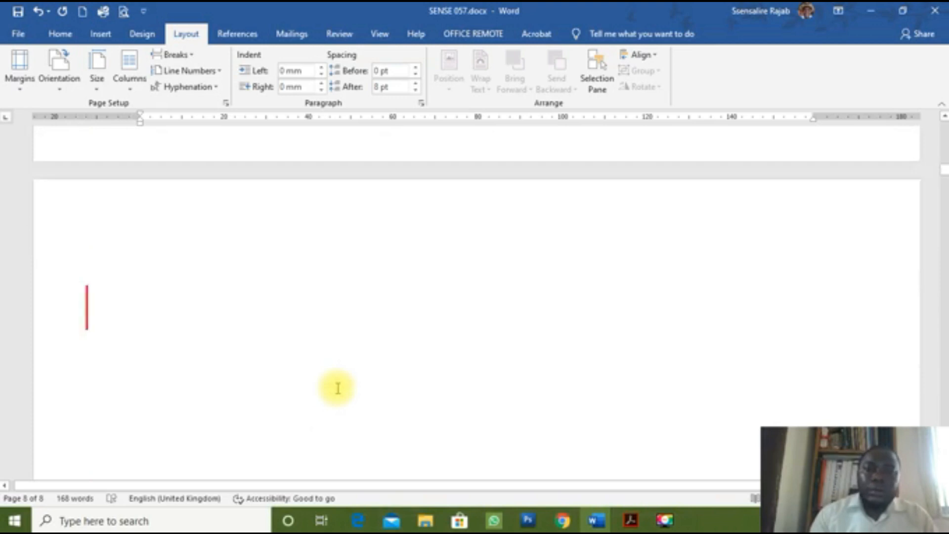
pyautogui.scroll(-3, 338, 394)
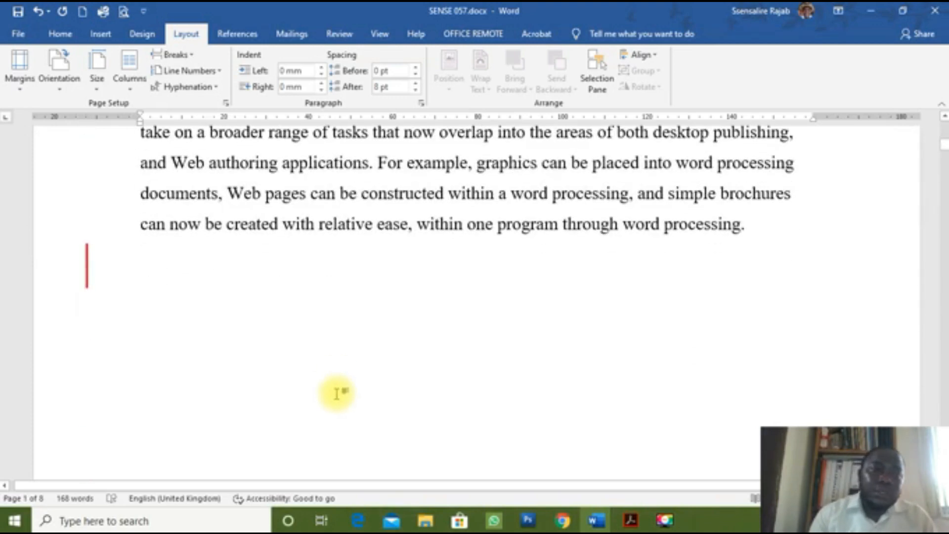
pyautogui.click(57, 37)
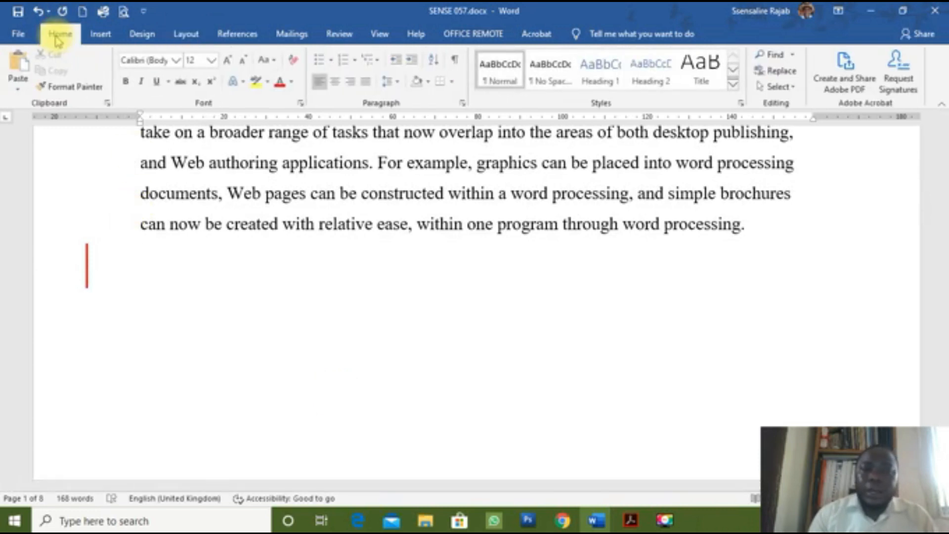
pyautogui.click(455, 62)
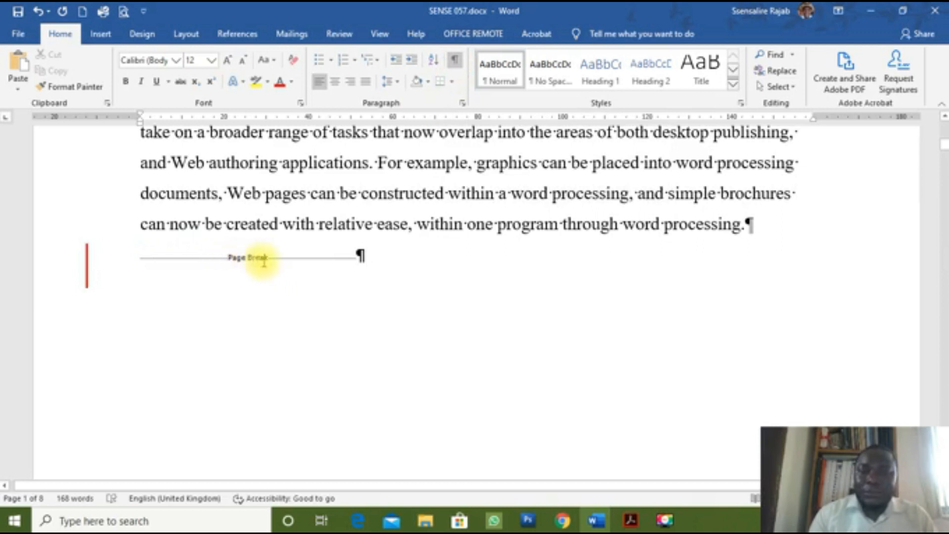
pyautogui.scroll(-12, 270, 341)
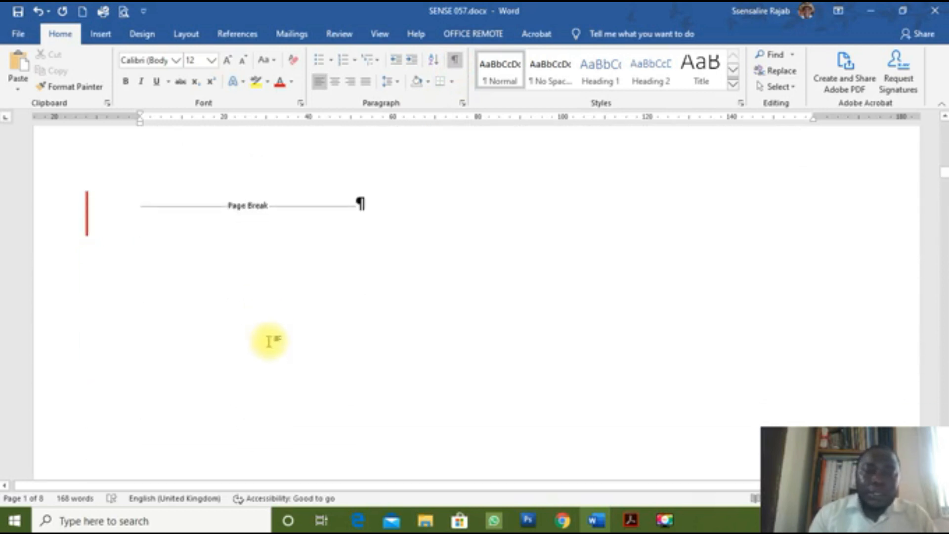
pyautogui.scroll(-3, 269, 371)
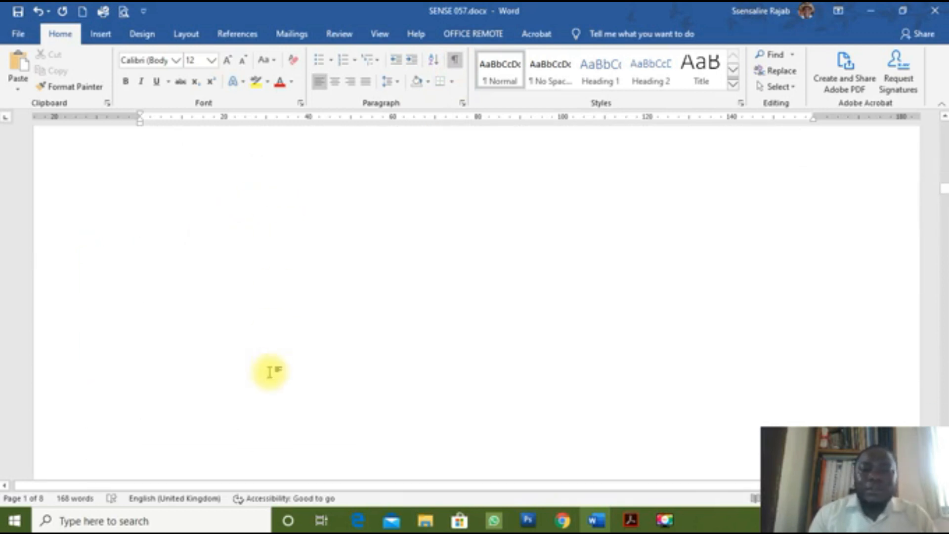
pyautogui.scroll(3, 270, 371)
pyautogui.scroll(-1, 272, 337)
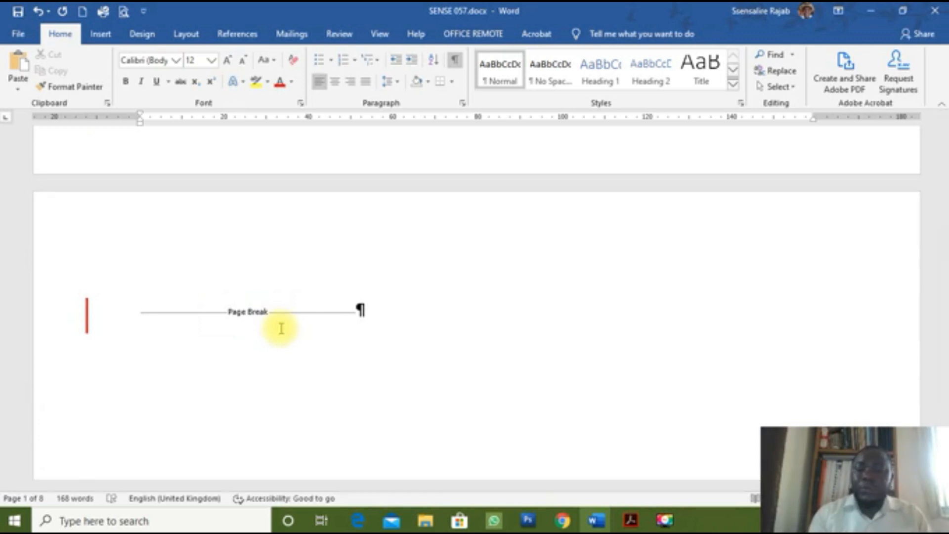
pyautogui.scroll(5, 281, 328)
pyautogui.scroll(10, 279, 328)
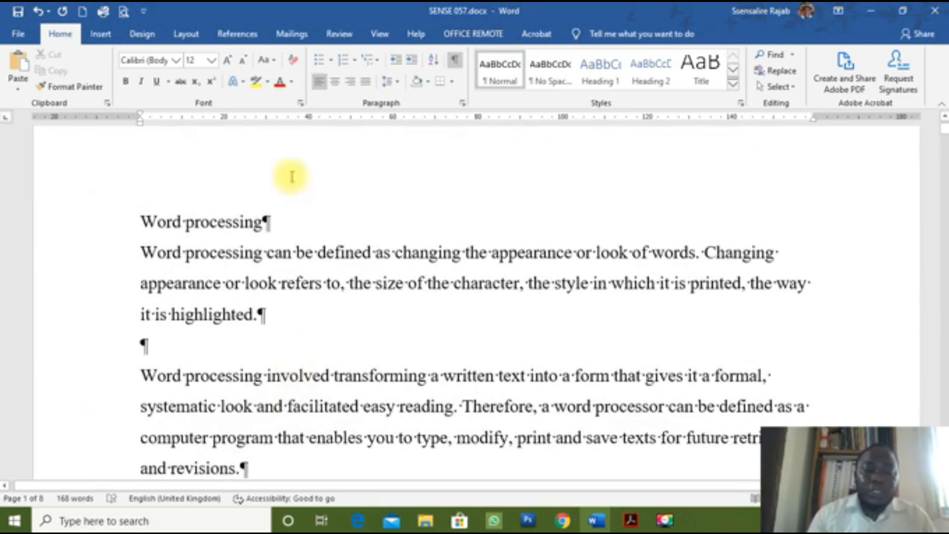
pyautogui.click(452, 66)
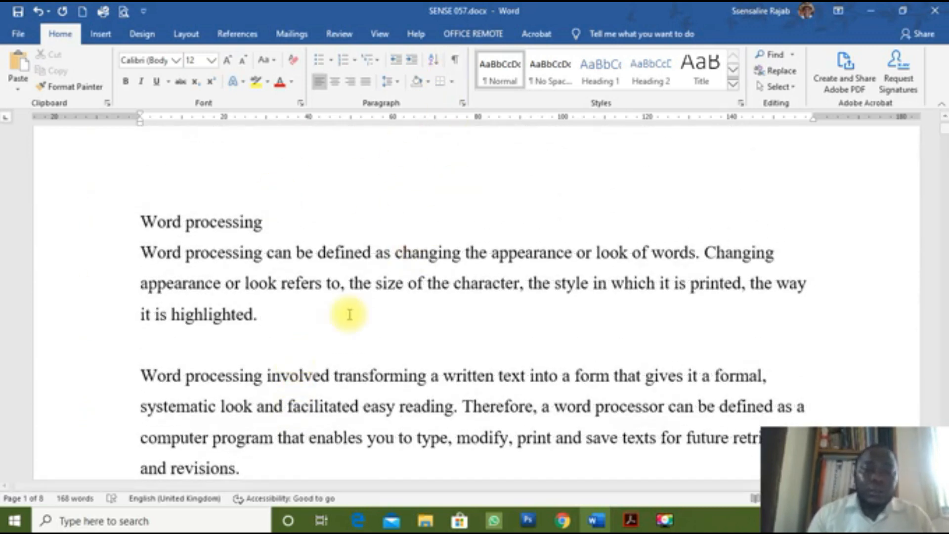
pyautogui.scroll(-2, 346, 332)
pyautogui.scroll(3, 346, 334)
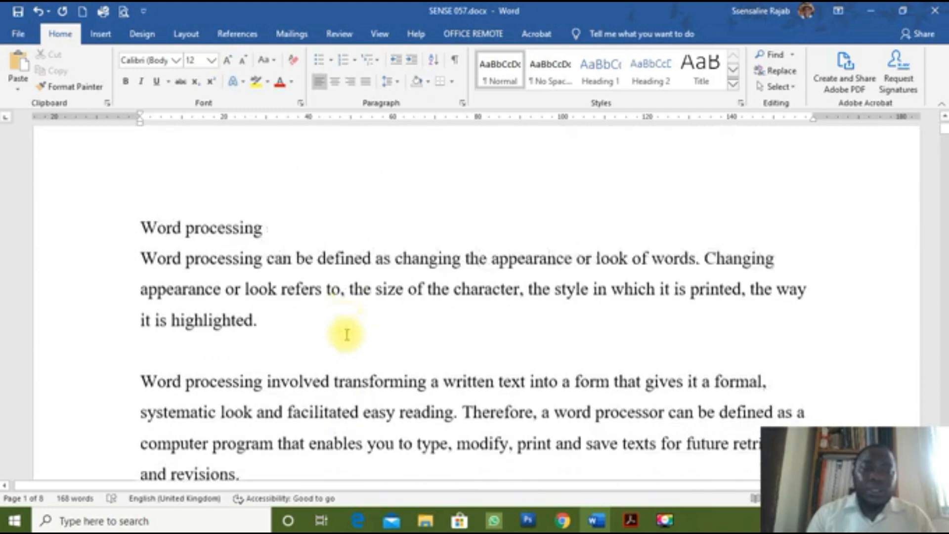
# Step: Copy the Word processing text and paste it onto blank page 2
pyautogui.moveTo(114, 267); pyautogui.dragTo(232, 303)
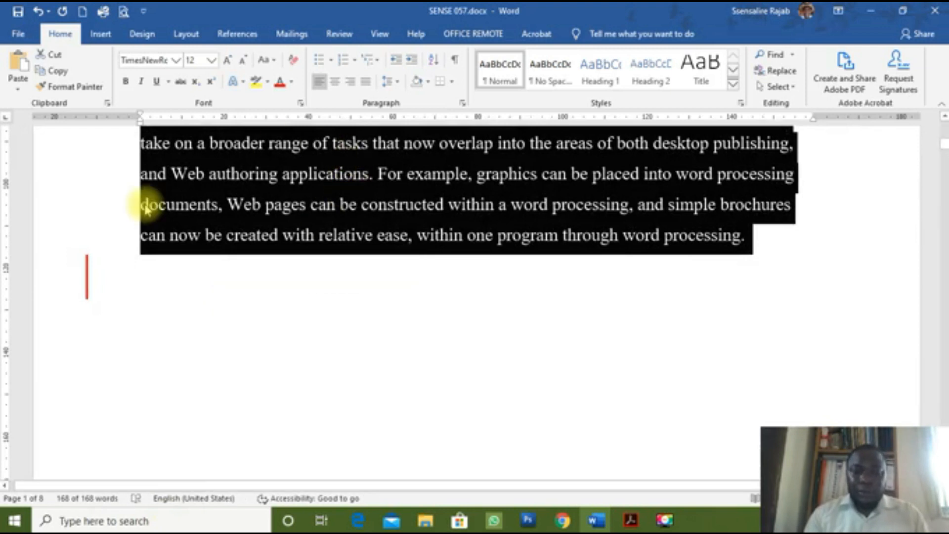
pyautogui.hotkey('ctrl', 'c')
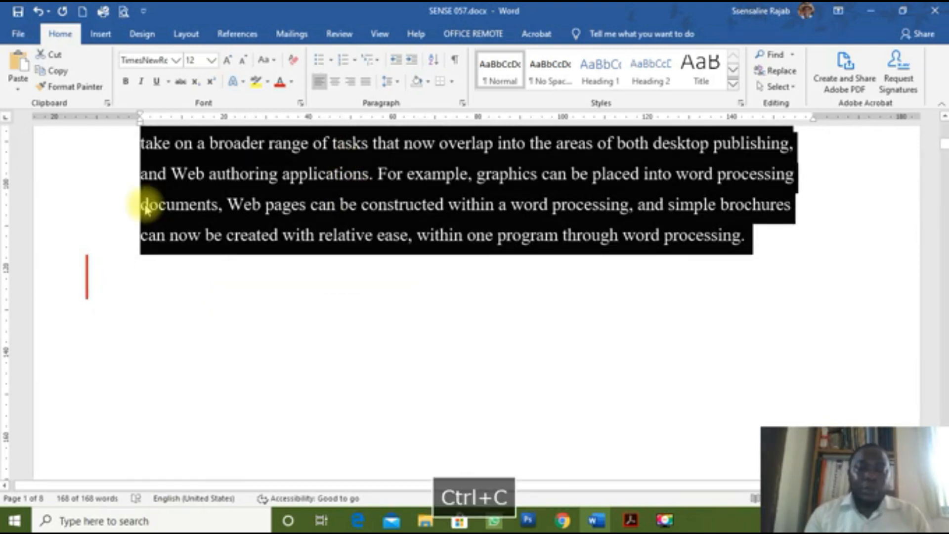
pyautogui.scroll(-3, 353, 299)
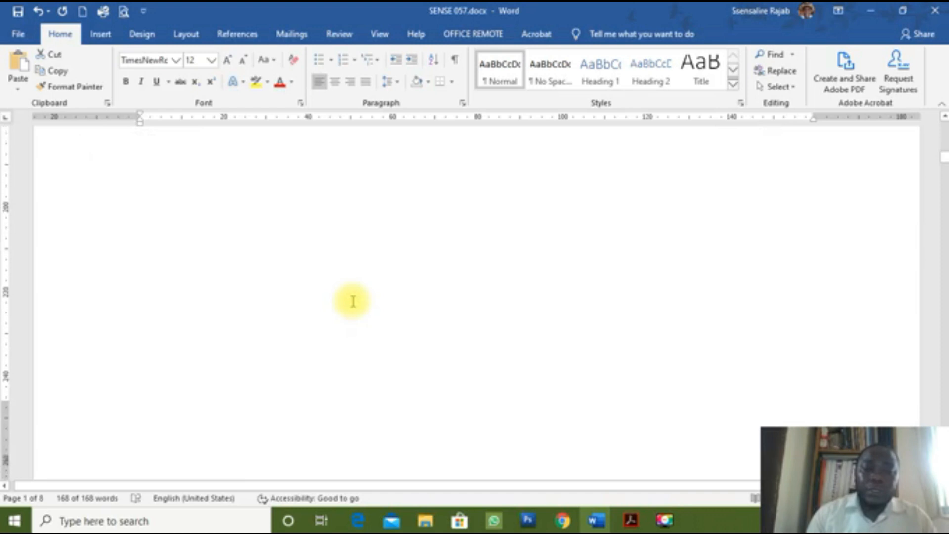
pyautogui.scroll(-6, 352, 301)
pyautogui.click(307, 213)
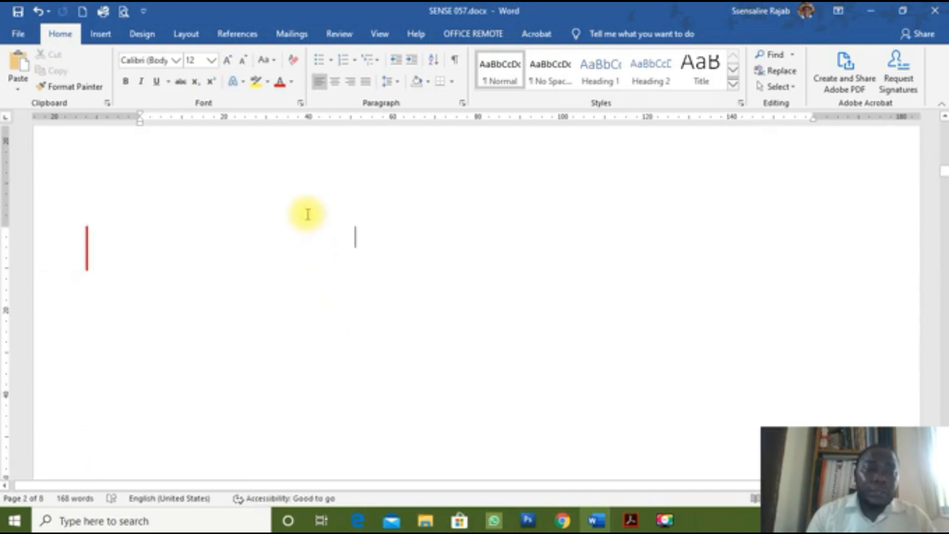
pyautogui.press('Up')
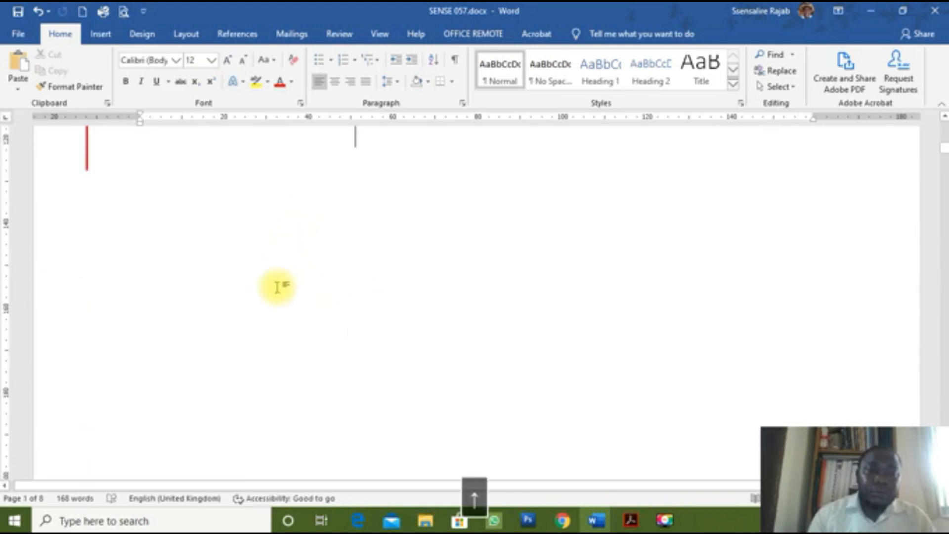
pyautogui.press('Right')
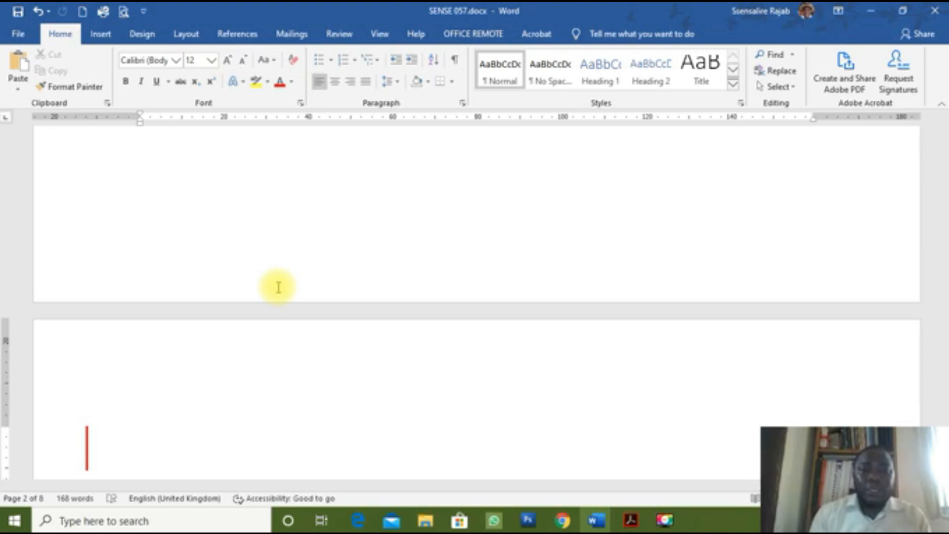
pyautogui.hotkey('ctrl', 'v')
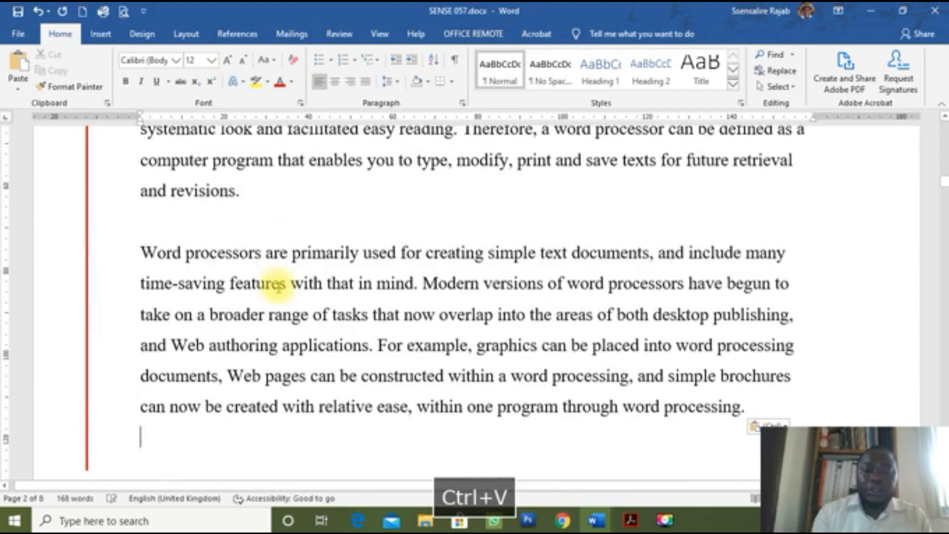
# Step: Paste the copied text onto each remaining blank page through the last one
pyautogui.press('Down')
pyautogui.press('Down')
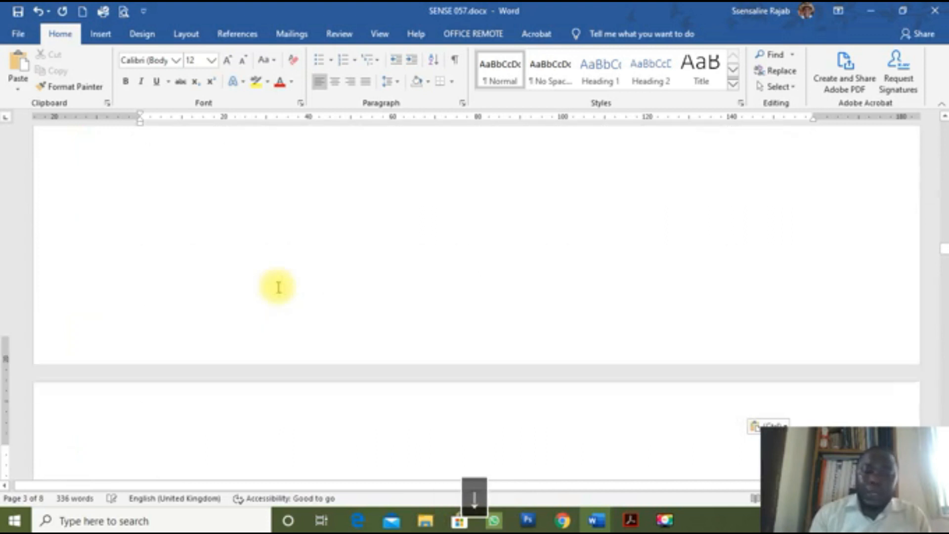
pyautogui.press('Down')
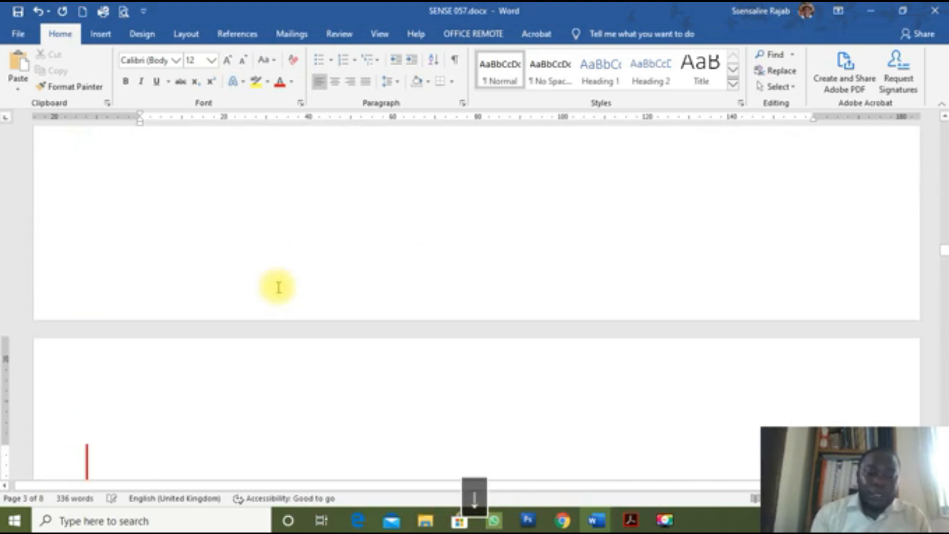
pyautogui.hotkey('ctrl', 'v')
pyautogui.press('Down')
pyautogui.press('Down')
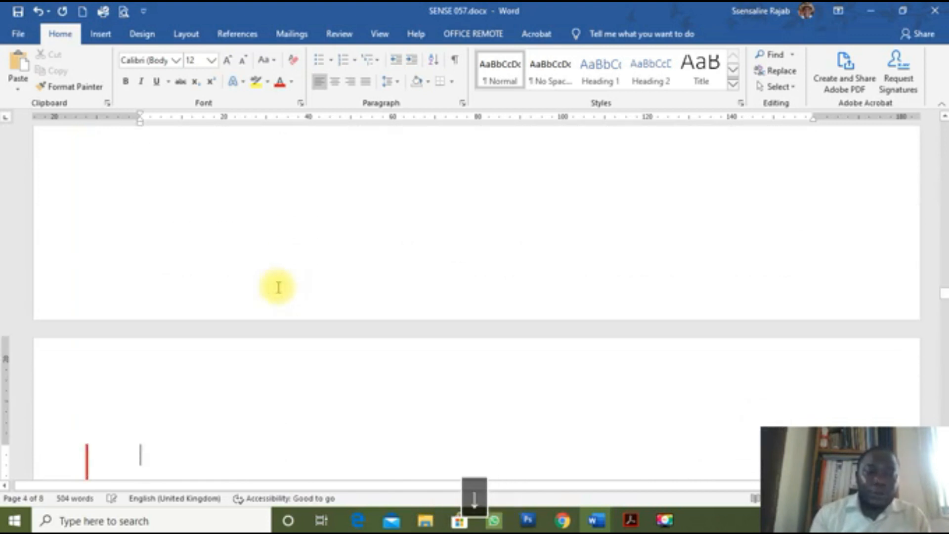
pyautogui.hotkey('ctrl', 'v')
pyautogui.press('Down')
pyautogui.press('Down')
pyautogui.hotkey('ctrl', 'v')
pyautogui.press('Down')
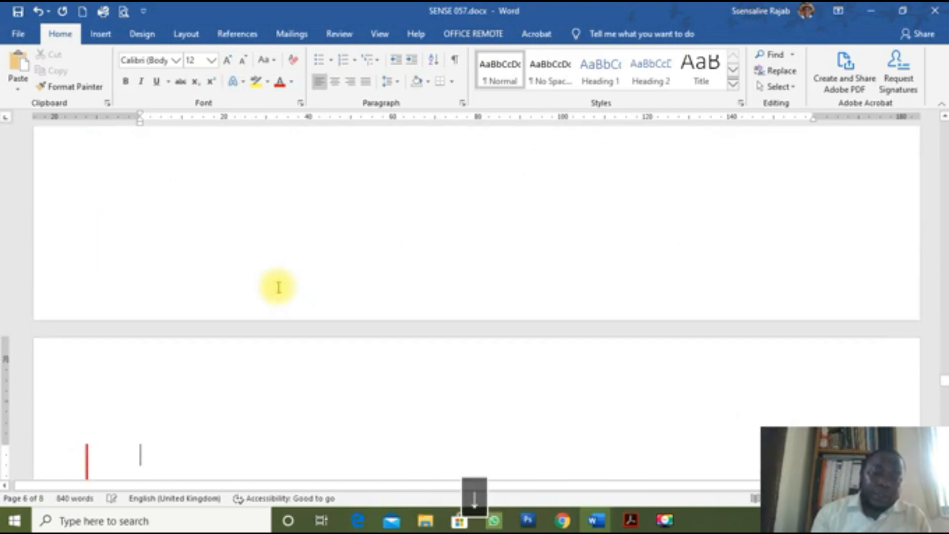
pyautogui.hotkey('ctrl', 'v')
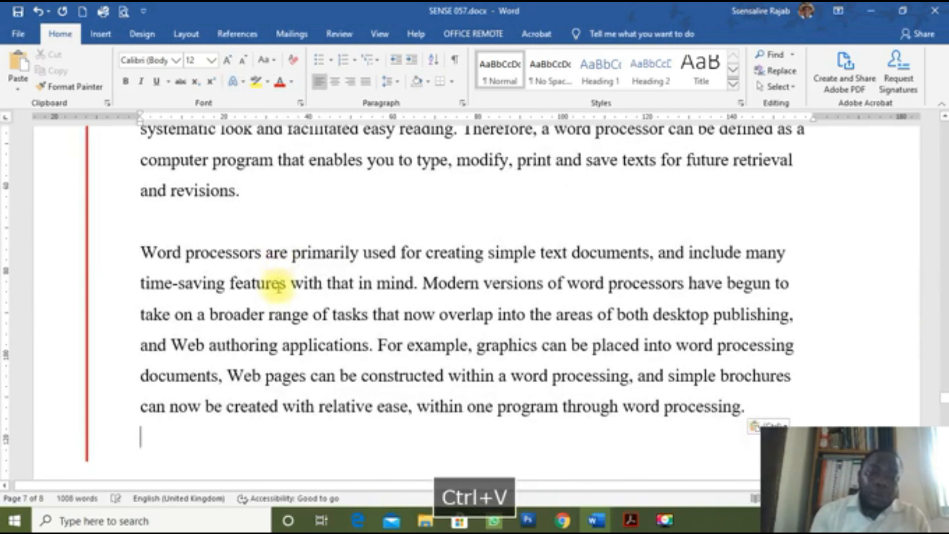
pyautogui.press('Down')
pyautogui.hotkey('ctrl', 'v')
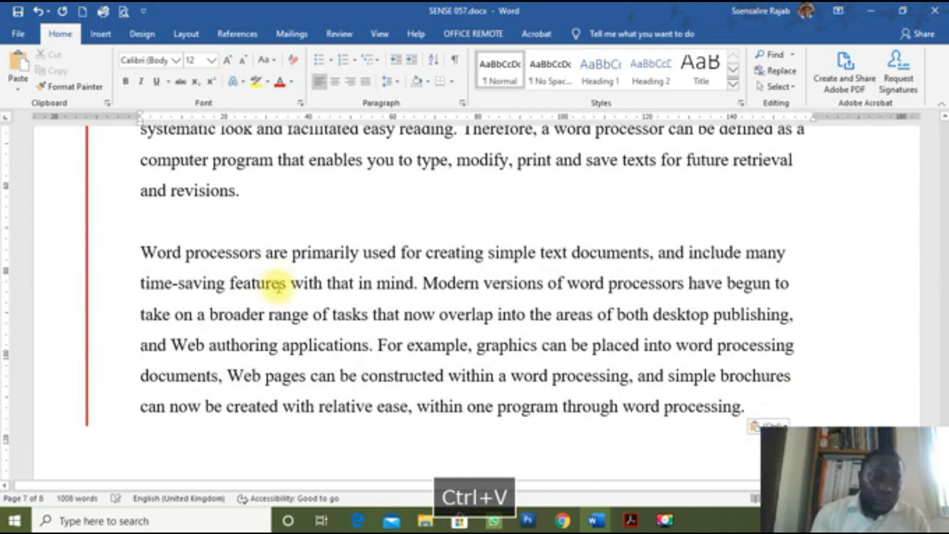
pyautogui.press('Down')
pyautogui.scroll(6, 546, 297)
pyautogui.scroll(-10, 546, 297)
pyautogui.scroll(9, 546, 297)
pyautogui.scroll(10, 546, 297)
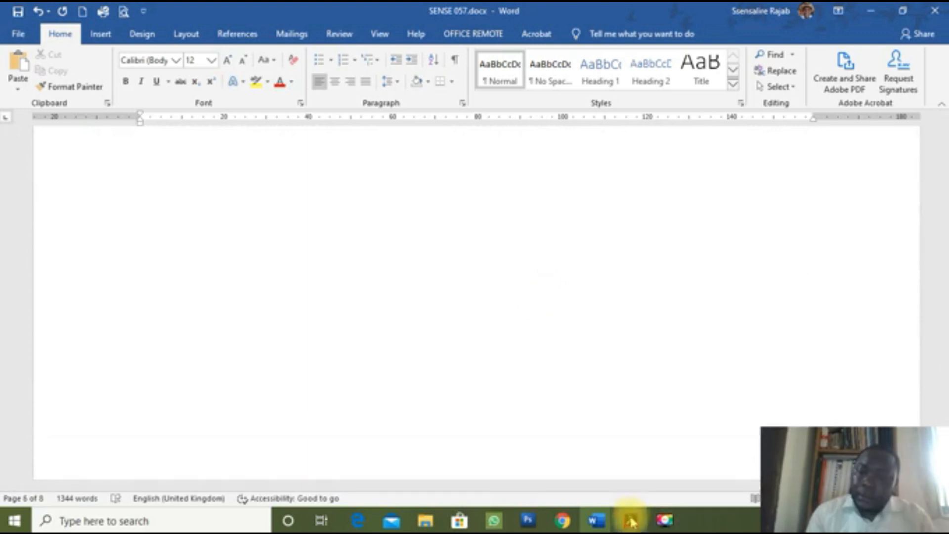
# Step: Check task d's numbering requirement (i, ii, iii, starting at 1) in the exam paper, then bring up Document1
pyautogui.click(631, 521)
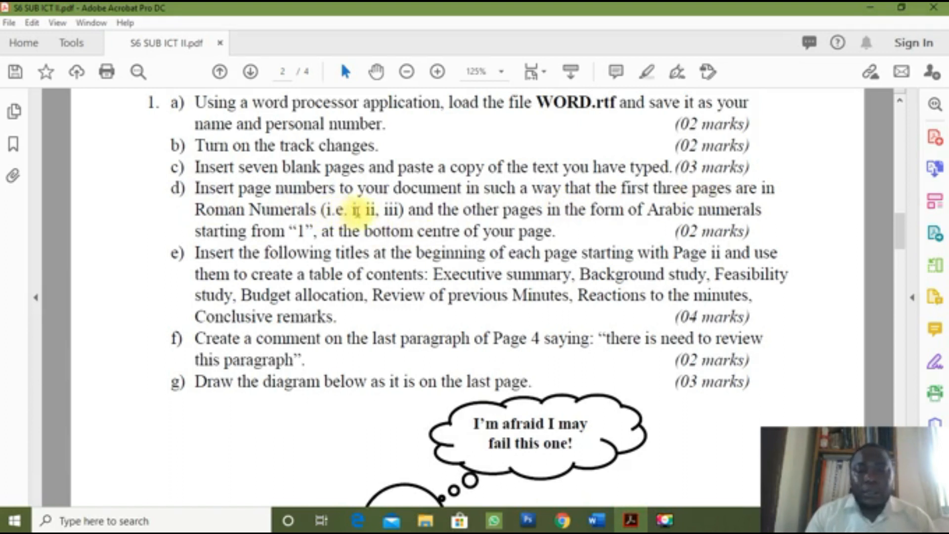
pyautogui.moveTo(354, 209); pyautogui.dragTo(398, 211)
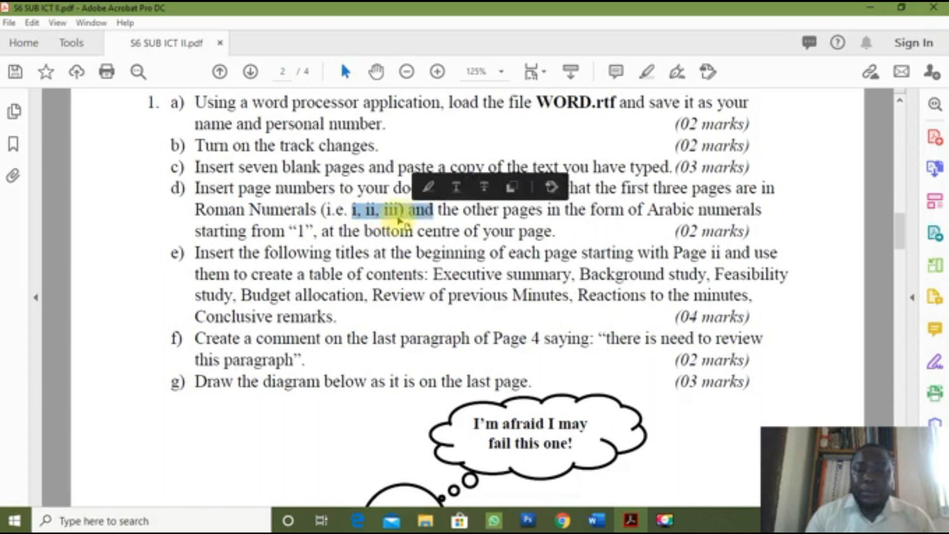
pyautogui.click(392, 209)
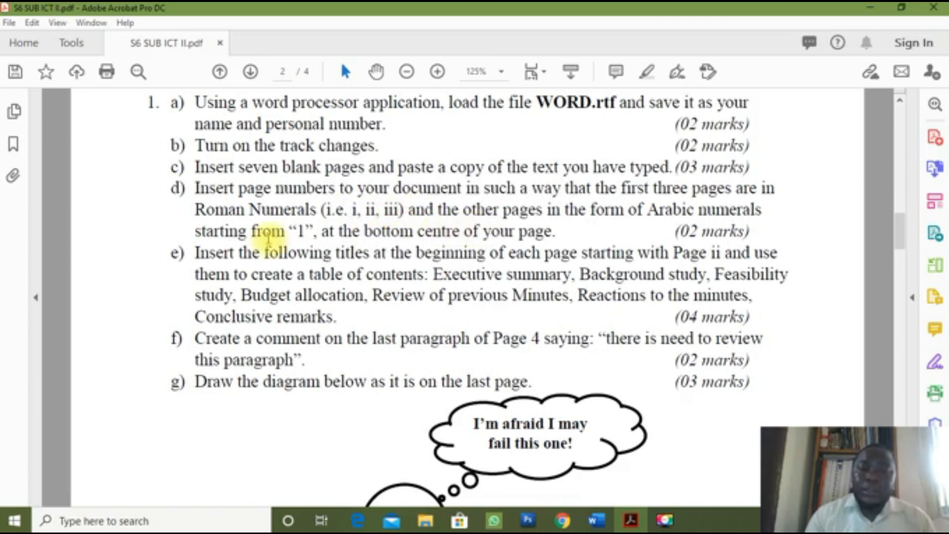
pyautogui.doubleClick(299, 231)
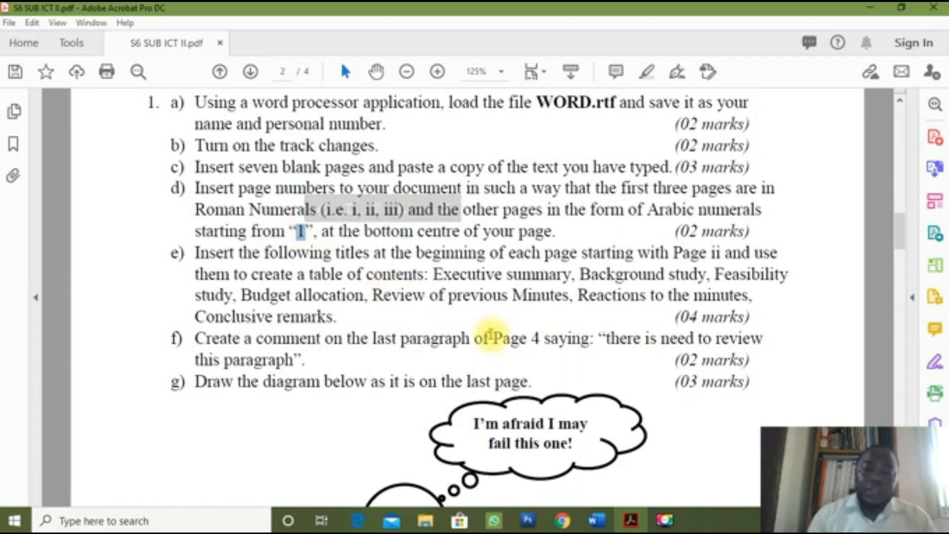
pyautogui.click(584, 291)
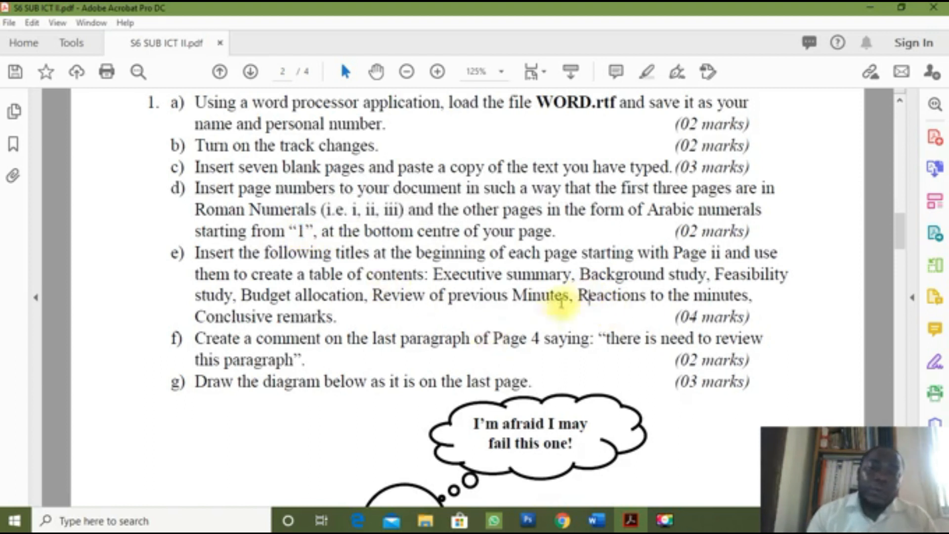
pyautogui.moveTo(596, 526)
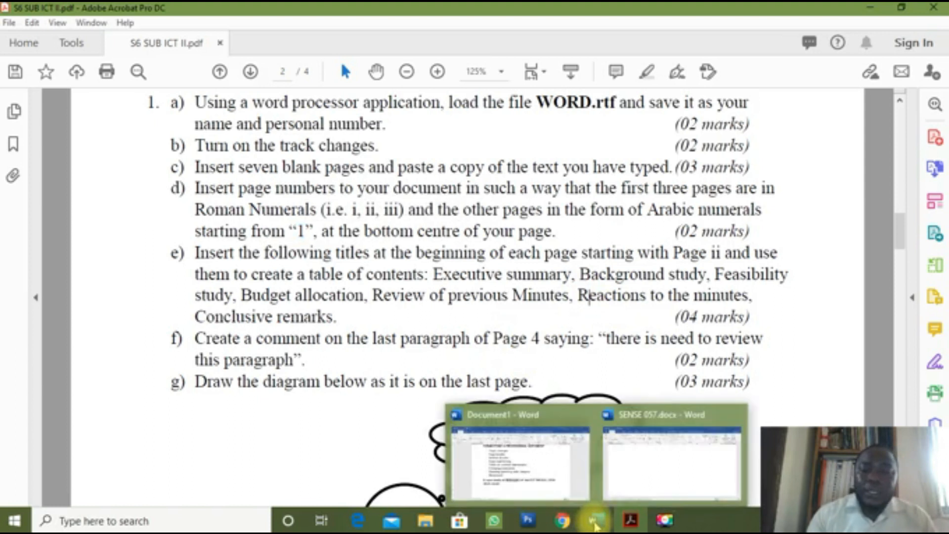
pyautogui.click(546, 470)
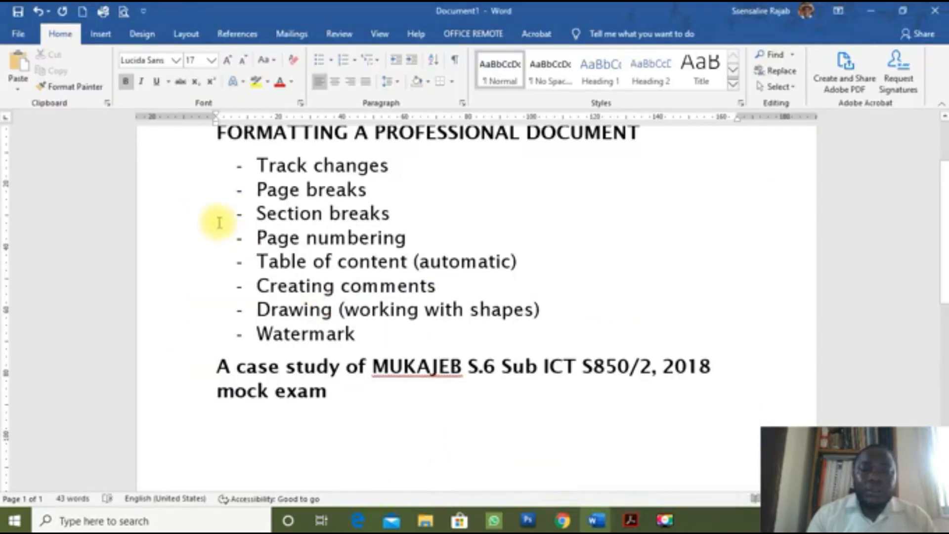
# Step: Return to the SENSE 057.docx window and scroll through its pasted text
pyautogui.click(190, 217)
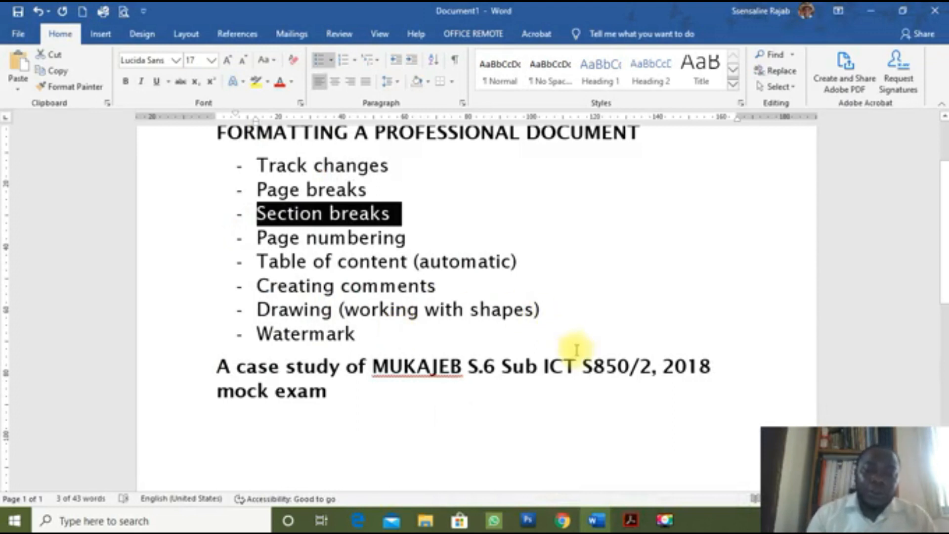
pyautogui.hotkey('alt', 'Tab')
pyautogui.hotkey('alt', 'Tab')
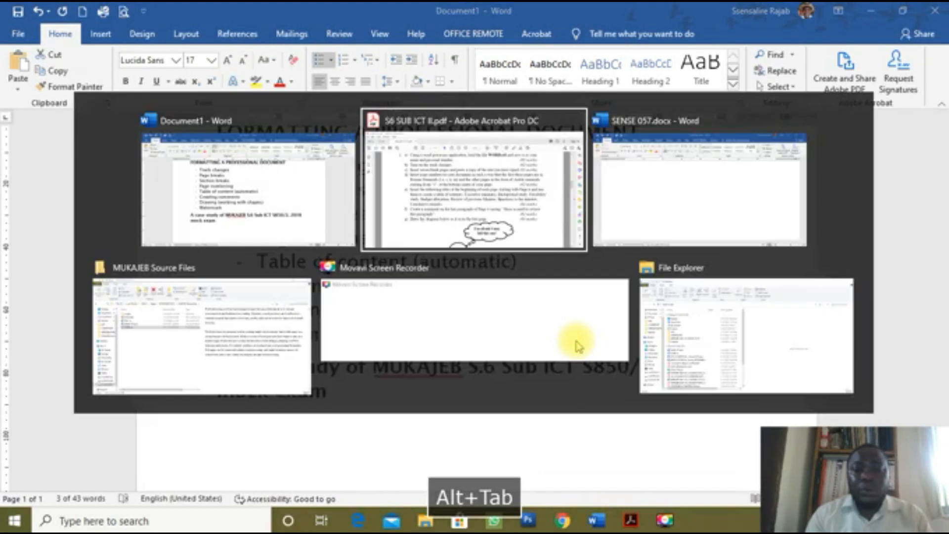
pyautogui.scroll(5, 506, 243)
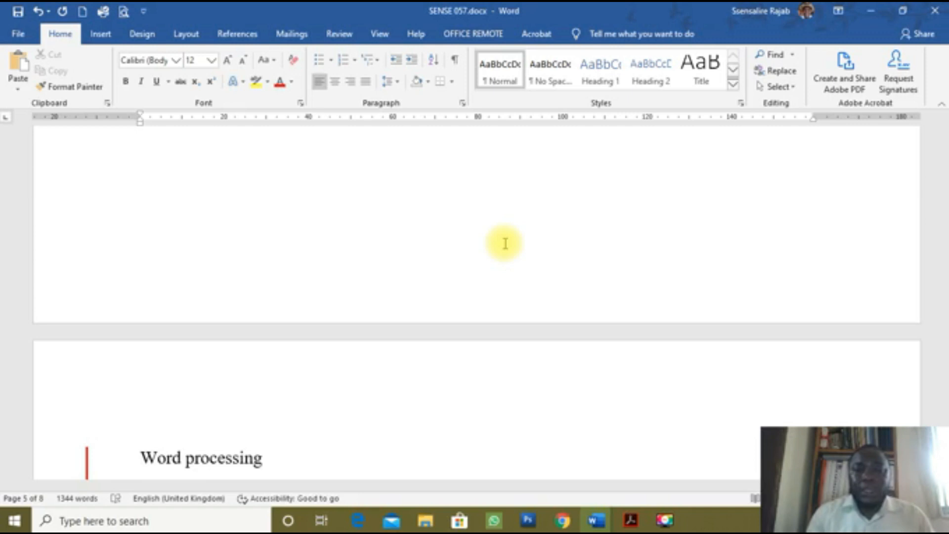
# Step: Jump to the top of the document and place the caret in page 1's first paragraph
pyautogui.scroll(15, 504, 296)
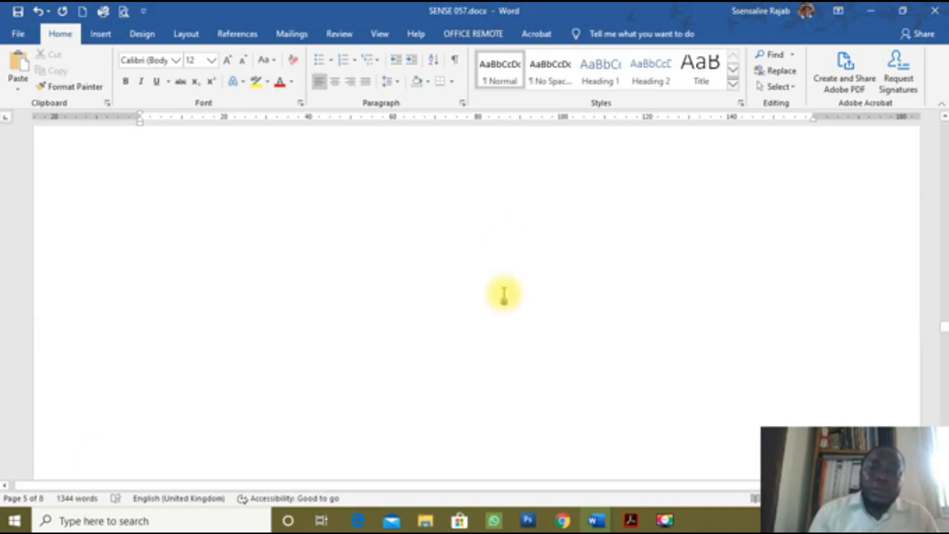
pyautogui.hotkey('ctrl', 'Home')
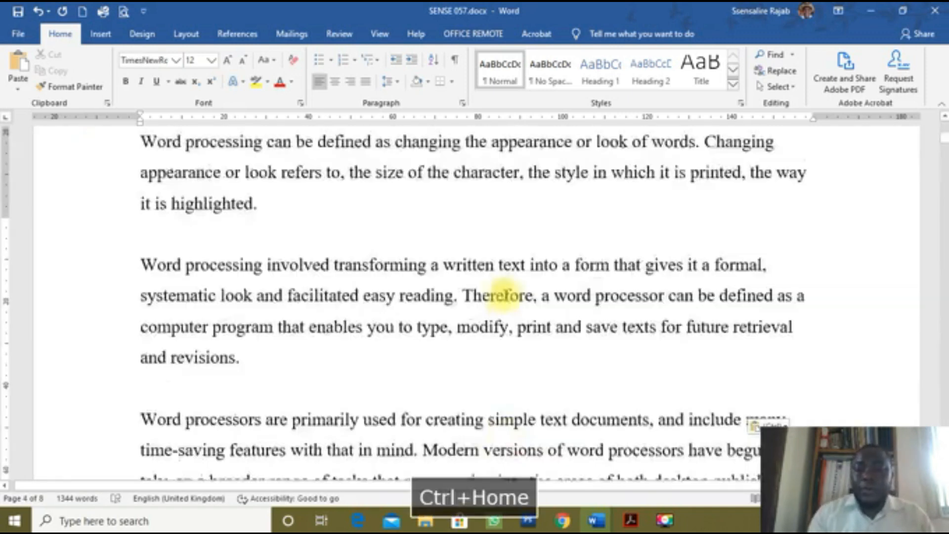
pyautogui.scroll(-3, 608, 328)
pyautogui.scroll(-20, 613, 324)
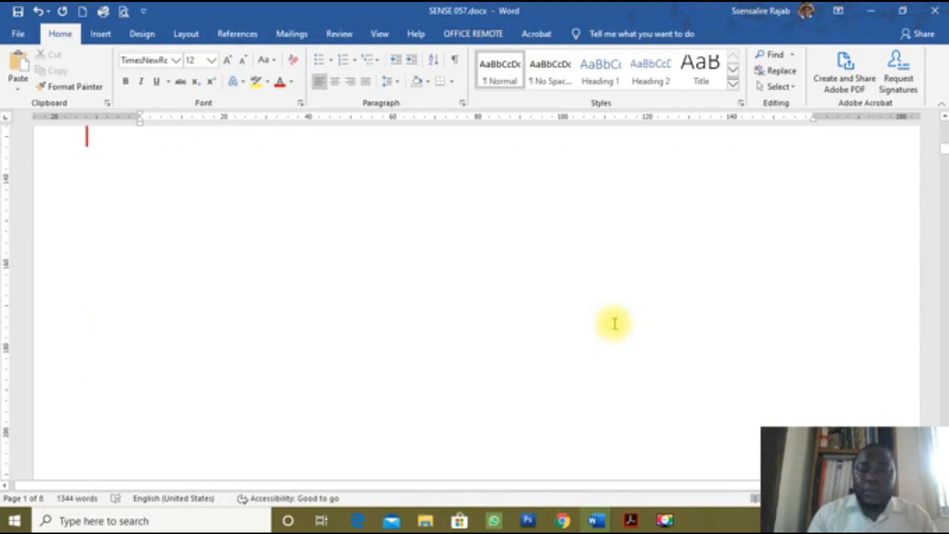
pyautogui.scroll(8, 614, 324)
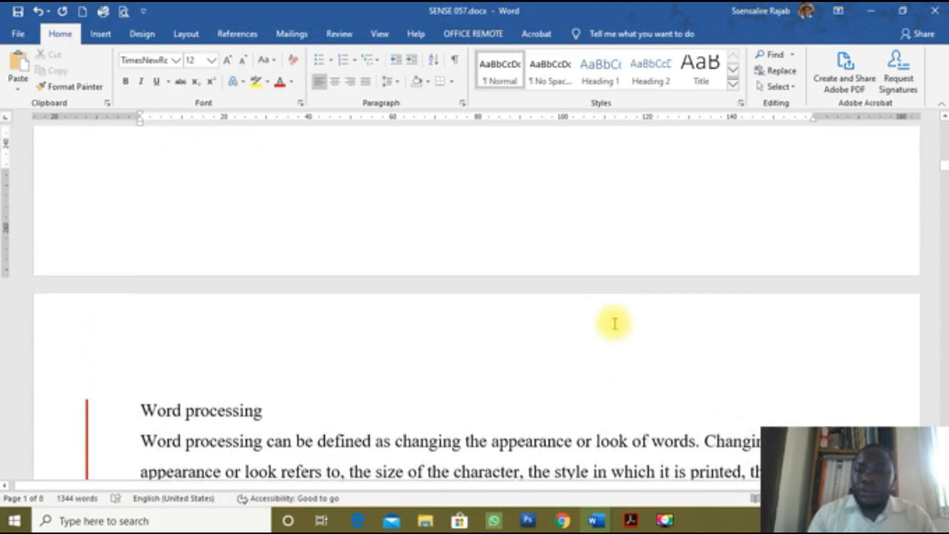
pyautogui.scroll(-7, 614, 324)
pyautogui.scroll(-2, 615, 324)
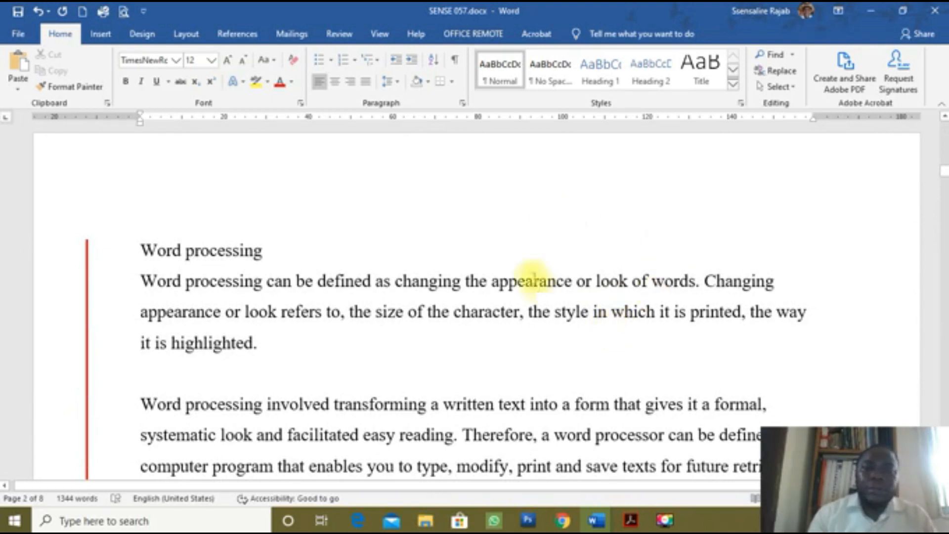
pyautogui.scroll(9, 537, 282)
pyautogui.scroll(20, 530, 424)
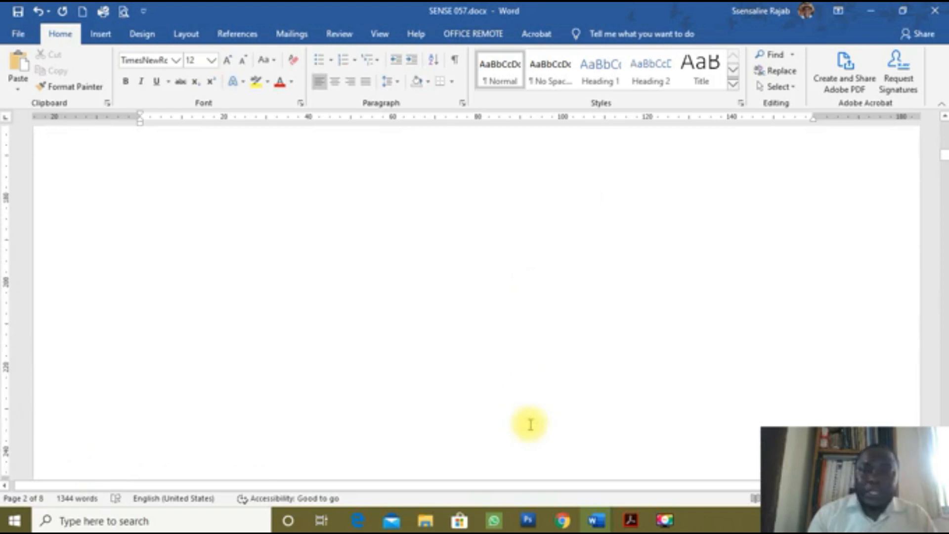
pyautogui.scroll(9, 308, 271)
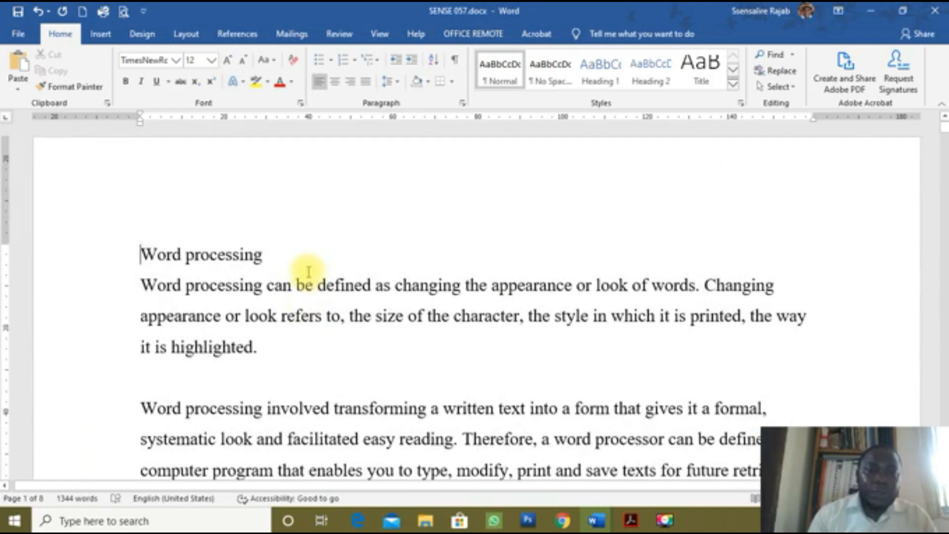
pyautogui.click(343, 345)
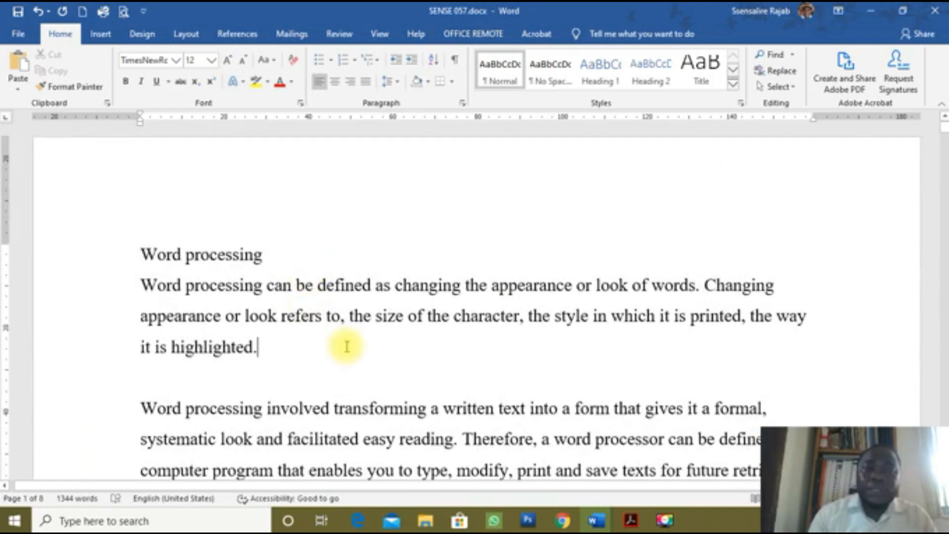
# Step: Insert a centred Plain Number 2 page number at the page bottom and select it in the footer
pyautogui.click(102, 43)
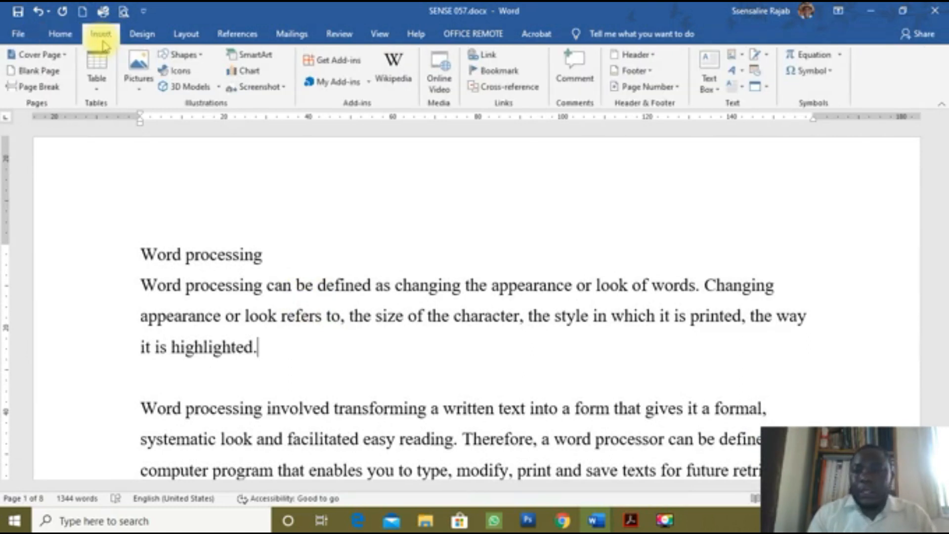
pyautogui.click(676, 92)
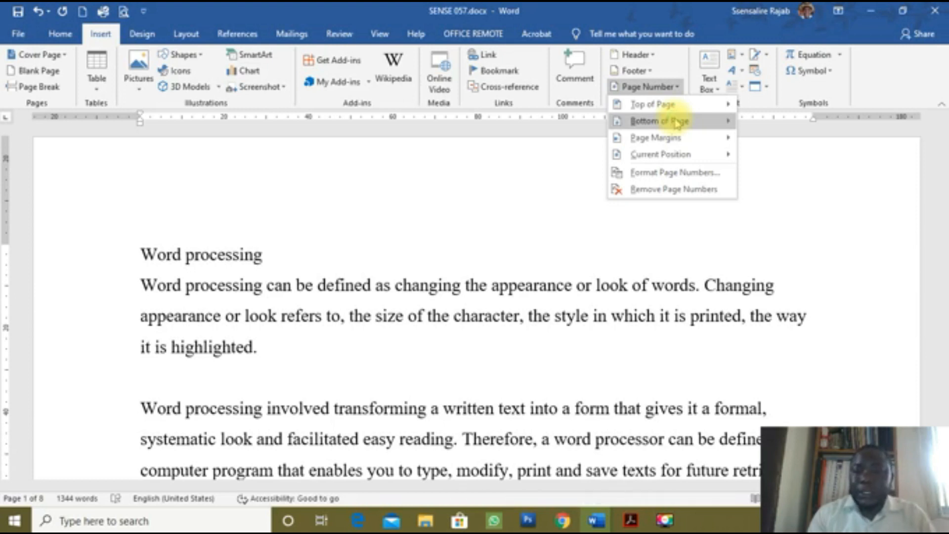
pyautogui.moveTo(674, 120)
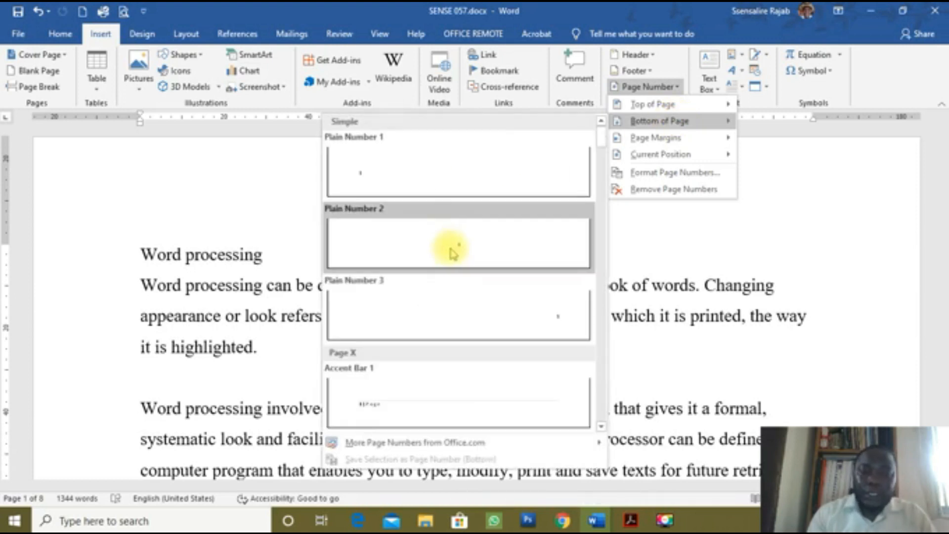
pyautogui.click(450, 248)
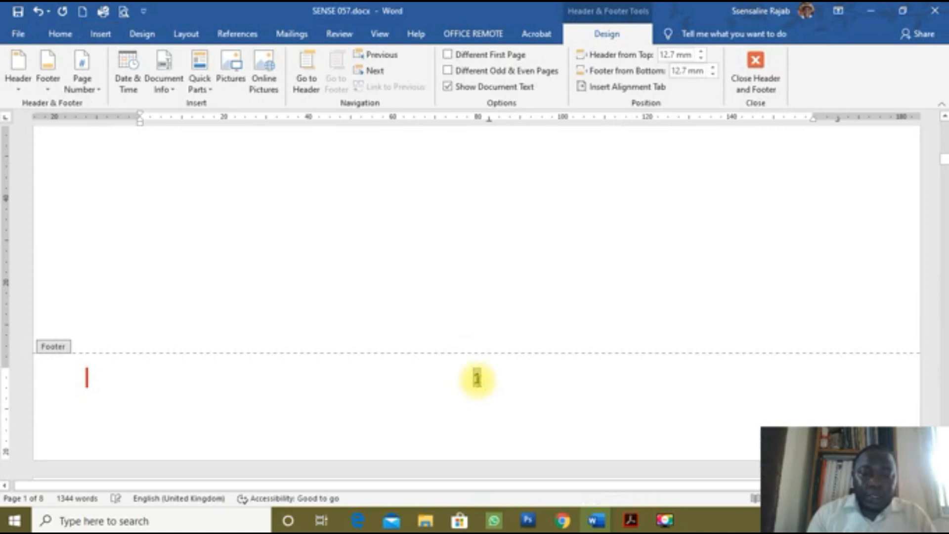
pyautogui.click(477, 379)
pyautogui.doubleClick(476, 380)
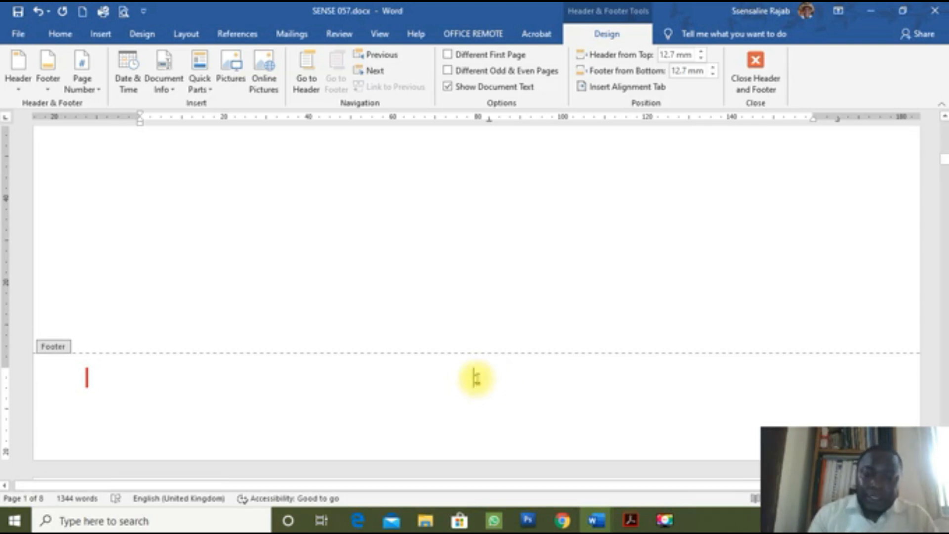
pyautogui.rightClick(476, 379)
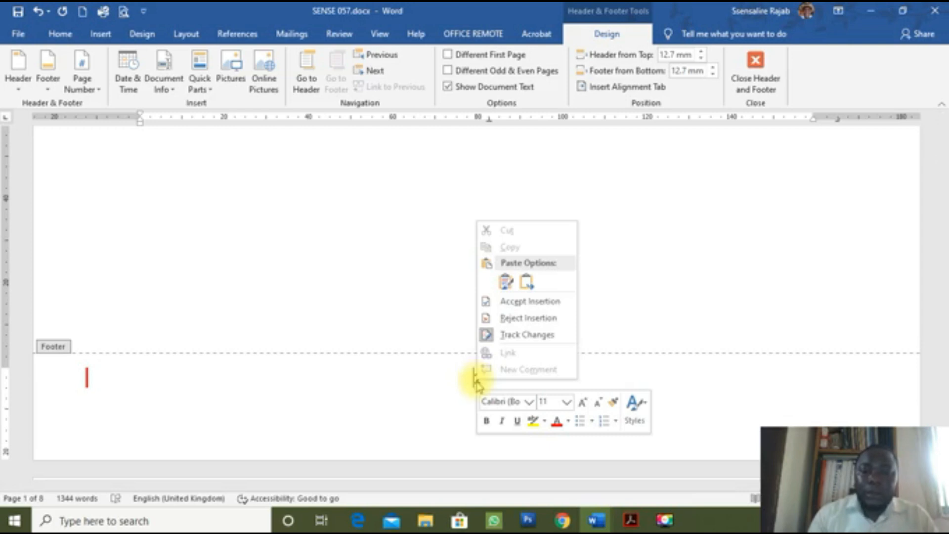
pyautogui.press('Escape')
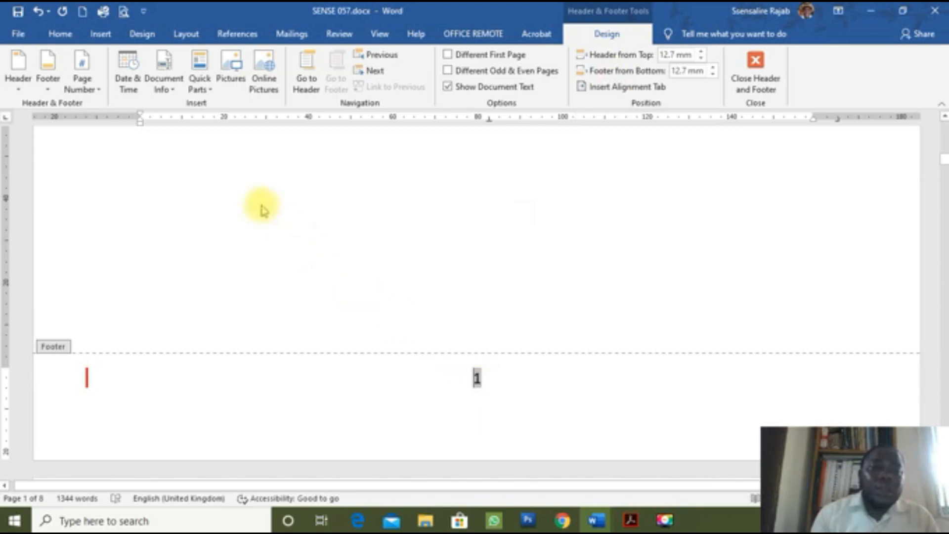
# Step: Format the page numbers as lowercase Roman numerals (i, ii, iii) and check page 2 reads ii
pyautogui.click(91, 94)
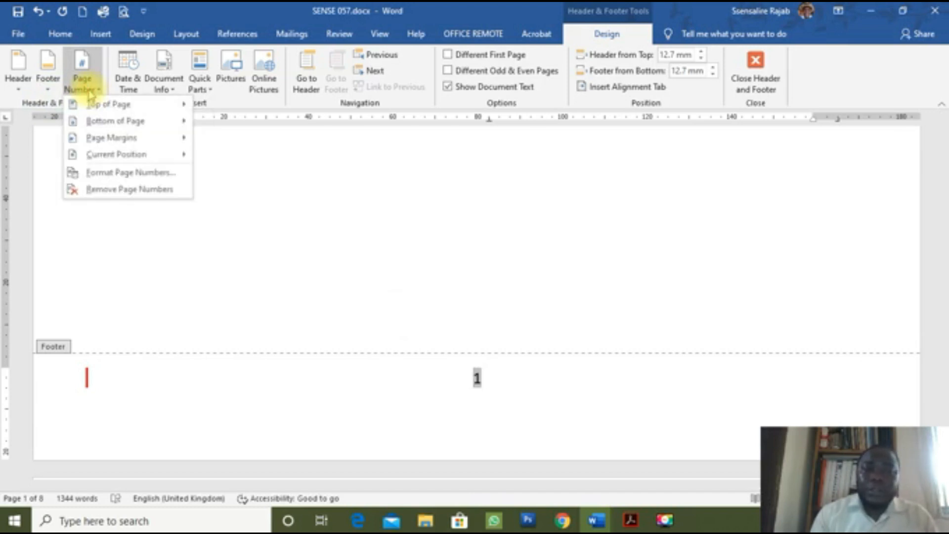
pyautogui.click(97, 174)
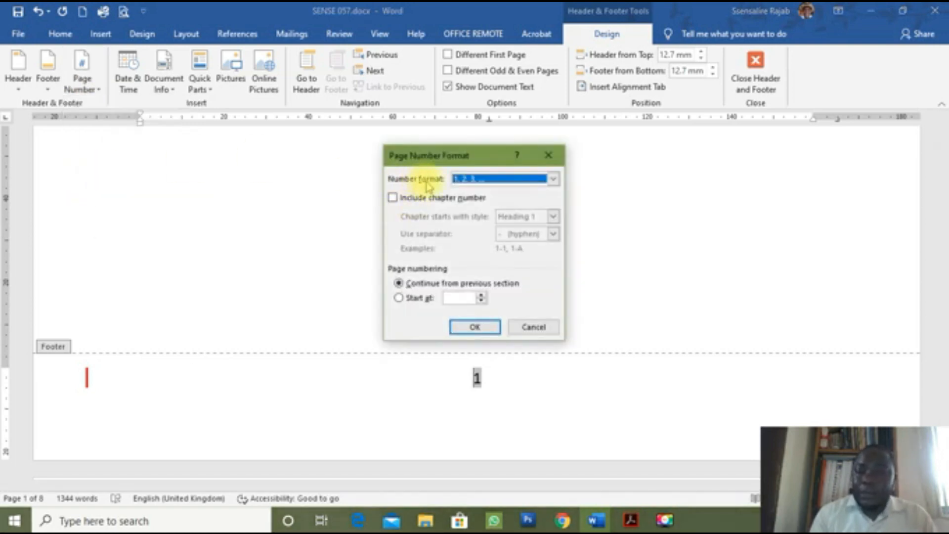
pyautogui.click(553, 179)
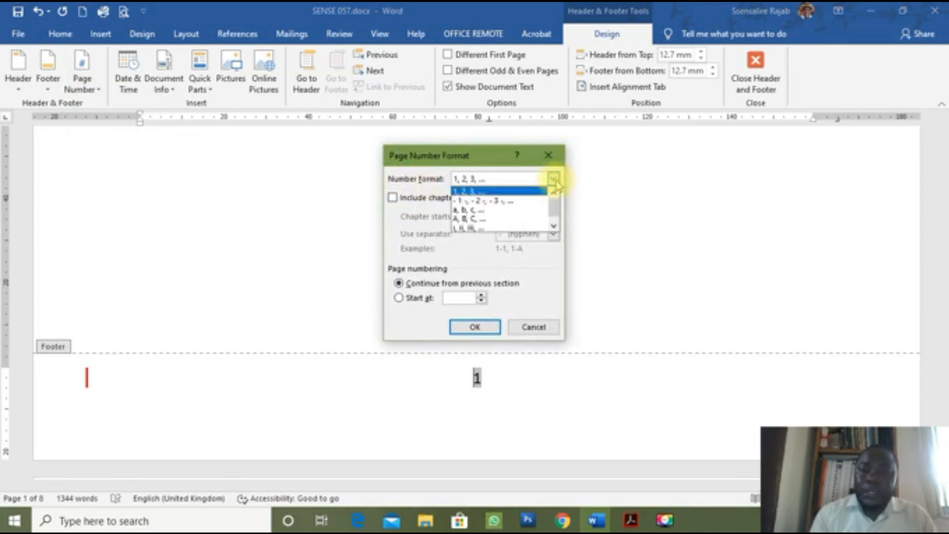
pyautogui.click(502, 228)
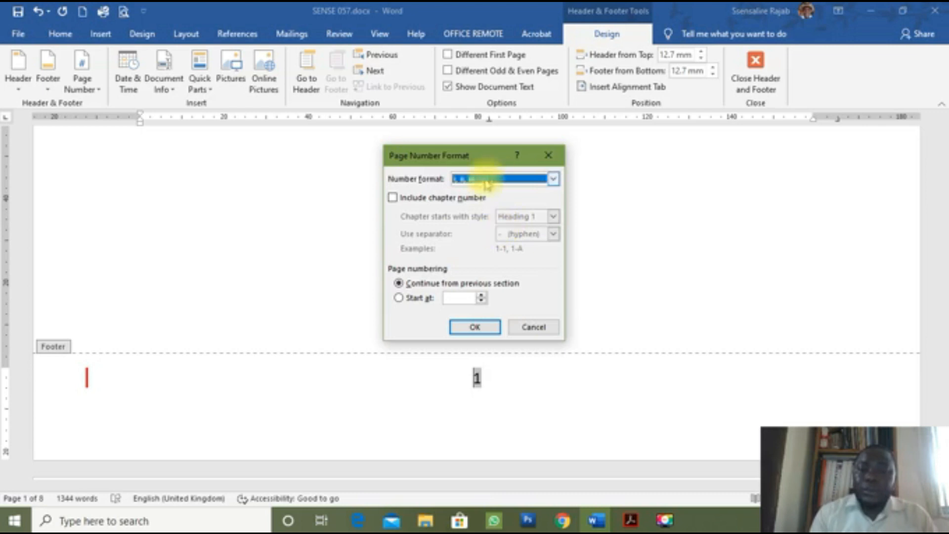
pyautogui.click(475, 328)
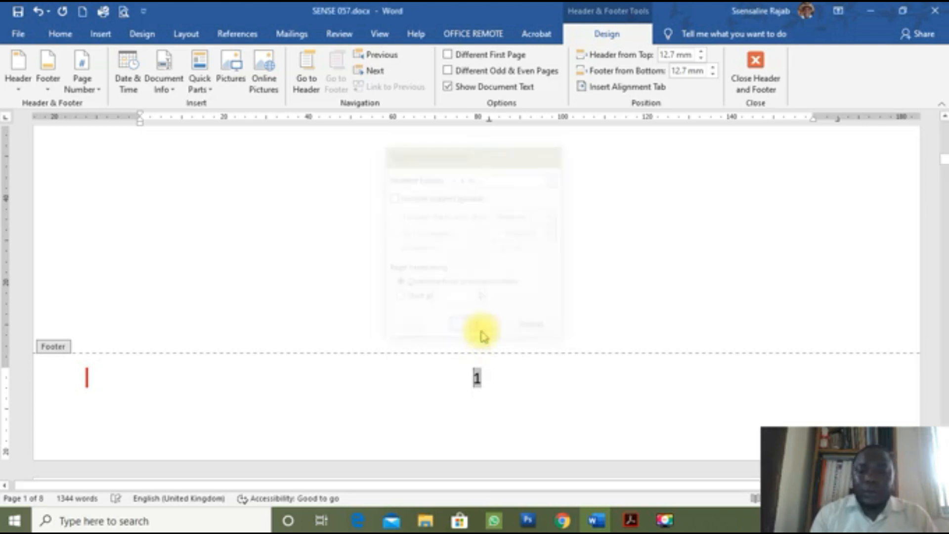
pyautogui.scroll(-15, 477, 381)
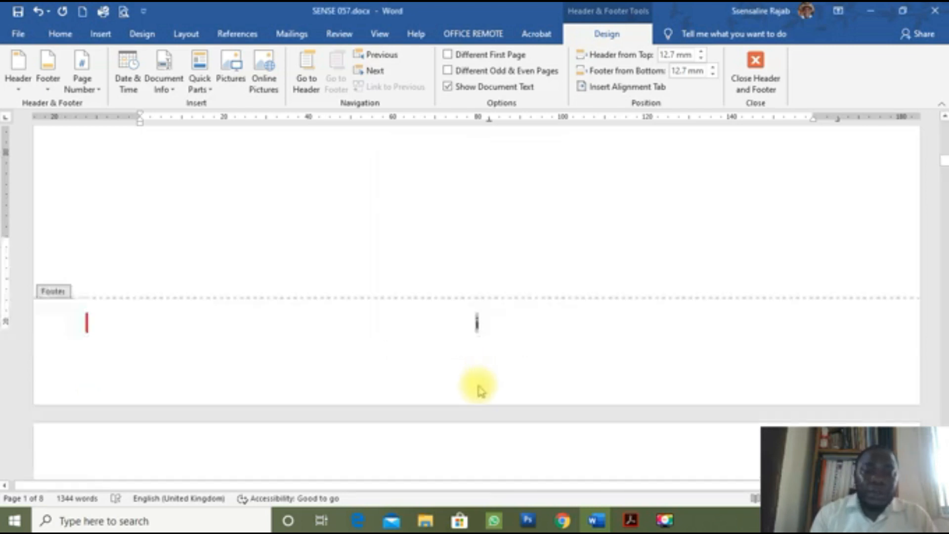
pyautogui.scroll(-5, 479, 388)
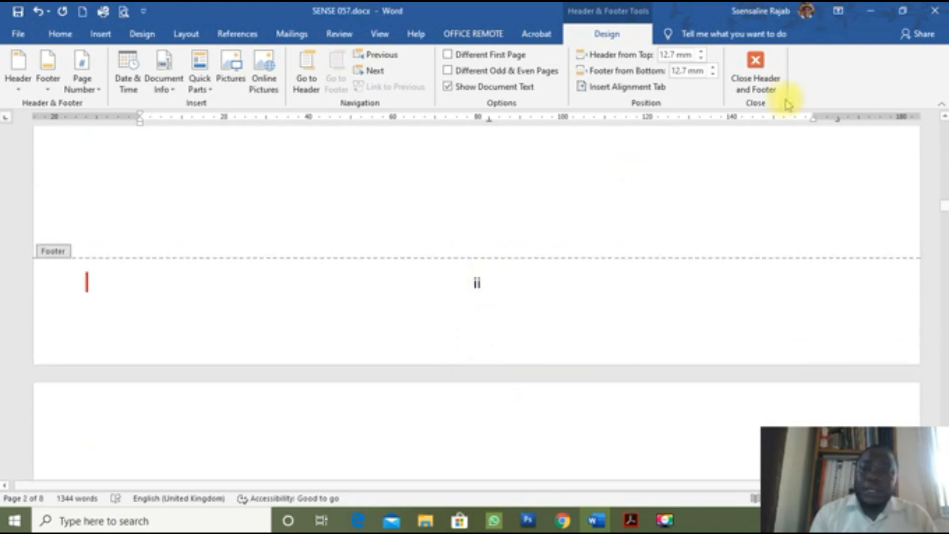
pyautogui.click(755, 75)
pyautogui.scroll(-13, 498, 365)
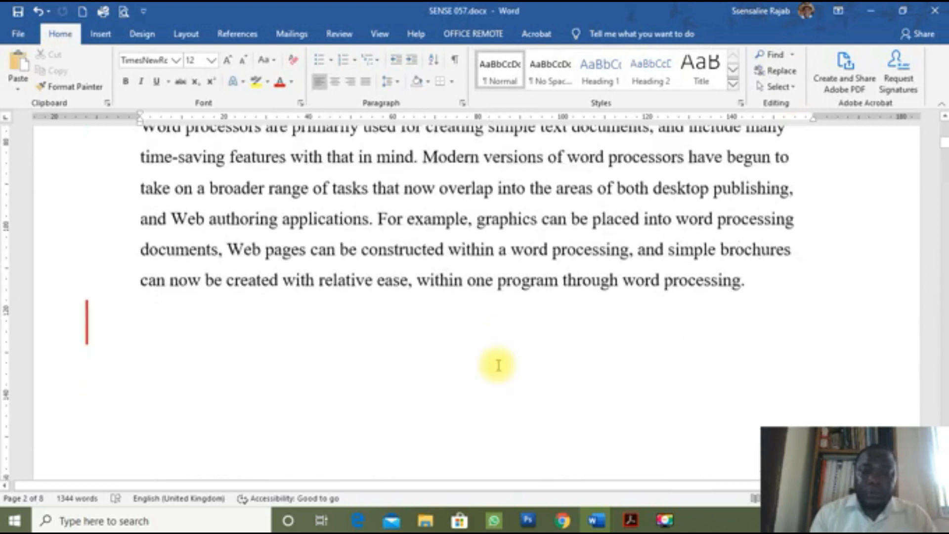
pyautogui.scroll(-15, 498, 364)
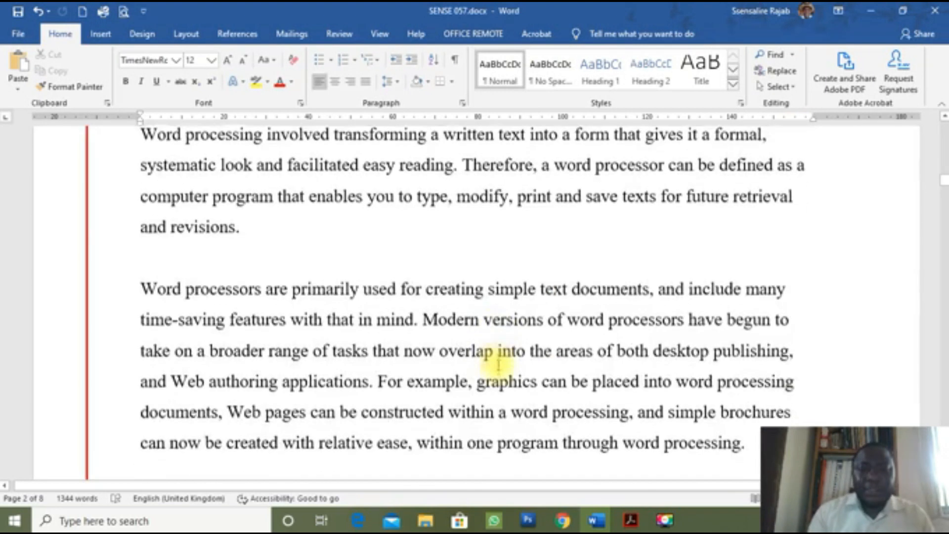
pyautogui.scroll(10, 499, 361)
pyautogui.scroll(-10, 499, 360)
pyautogui.scroll(-12, 504, 357)
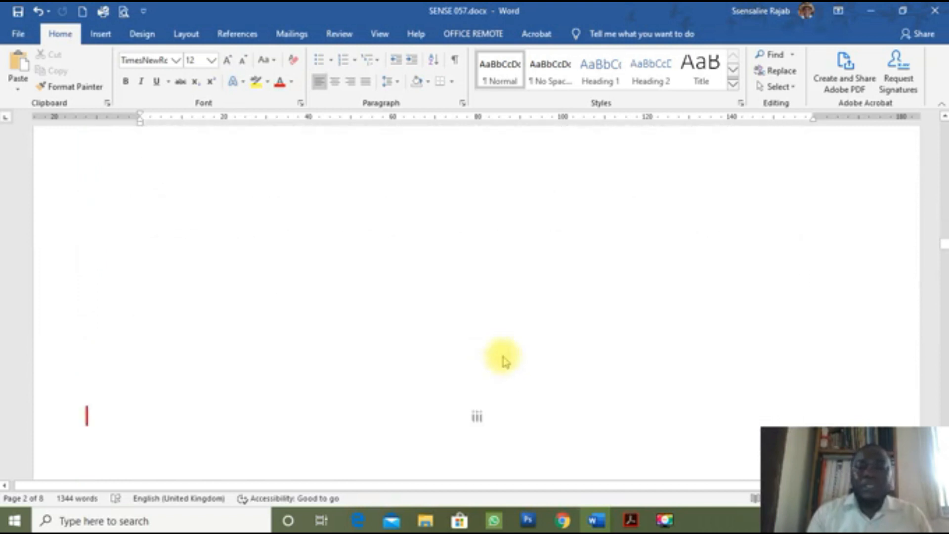
pyautogui.scroll(-15, 503, 349)
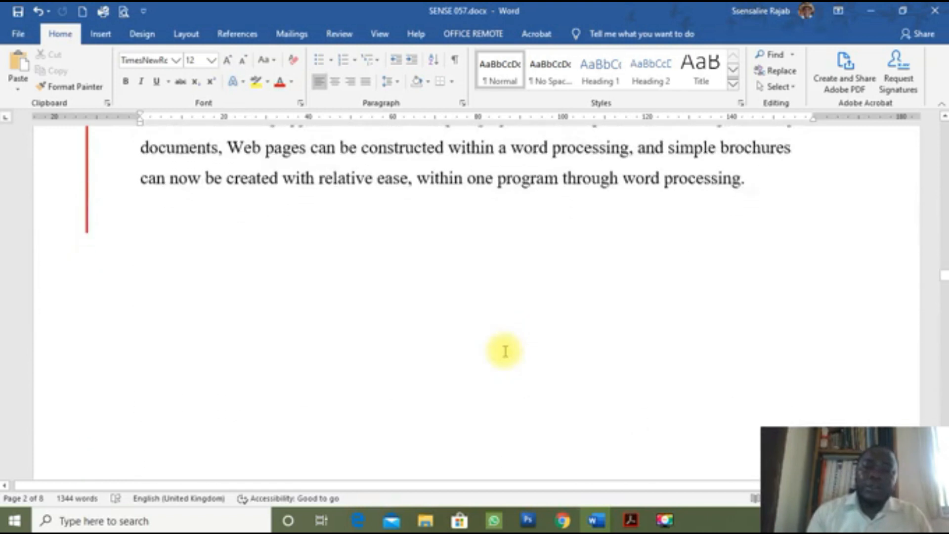
pyautogui.scroll(-3, 504, 349)
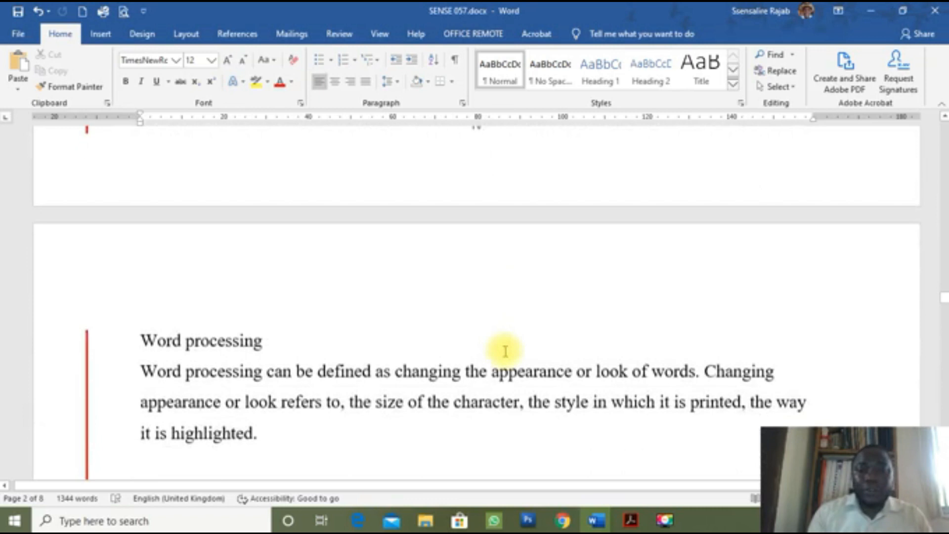
pyautogui.scroll(4, 503, 350)
pyautogui.scroll(-5, 504, 349)
pyautogui.scroll(-10, 503, 350)
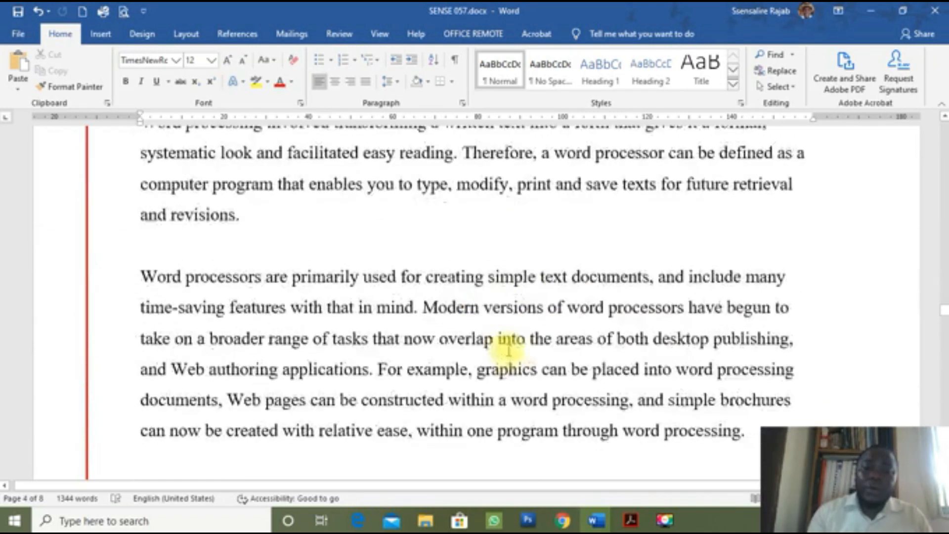
pyautogui.scroll(-1, 509, 354)
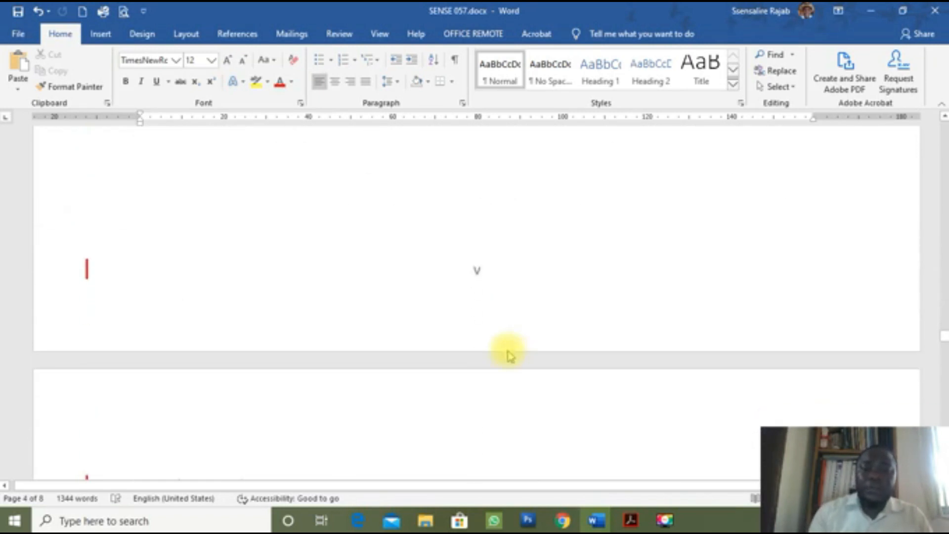
pyautogui.scroll(-6, 486, 265)
pyautogui.scroll(8, 487, 265)
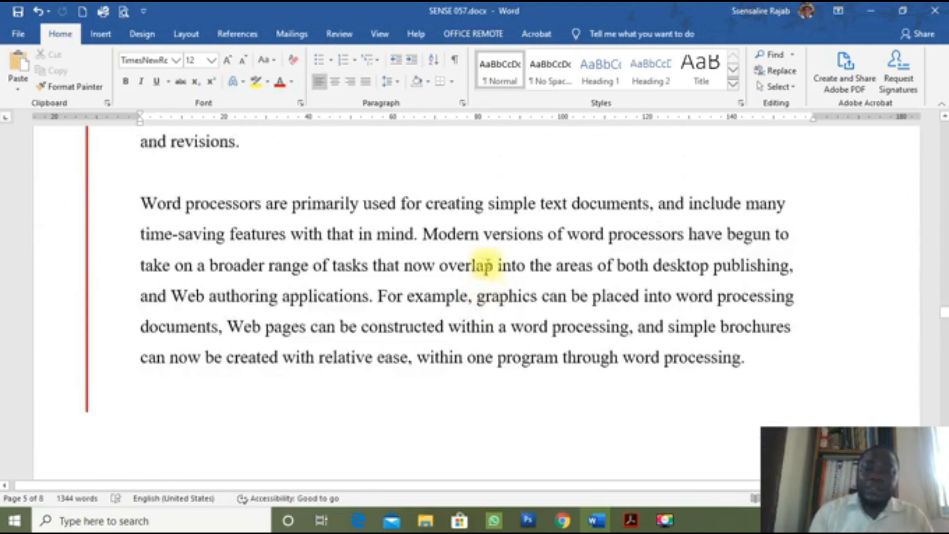
pyautogui.scroll(-6, 487, 264)
pyautogui.scroll(2, 487, 265)
pyautogui.scroll(12, 487, 264)
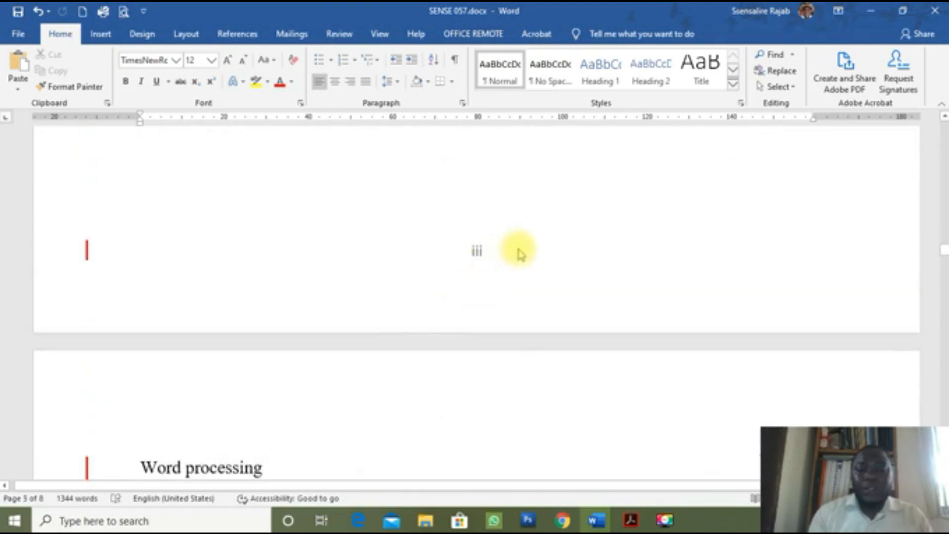
pyautogui.scroll(-5, 502, 357)
pyautogui.scroll(-8, 502, 358)
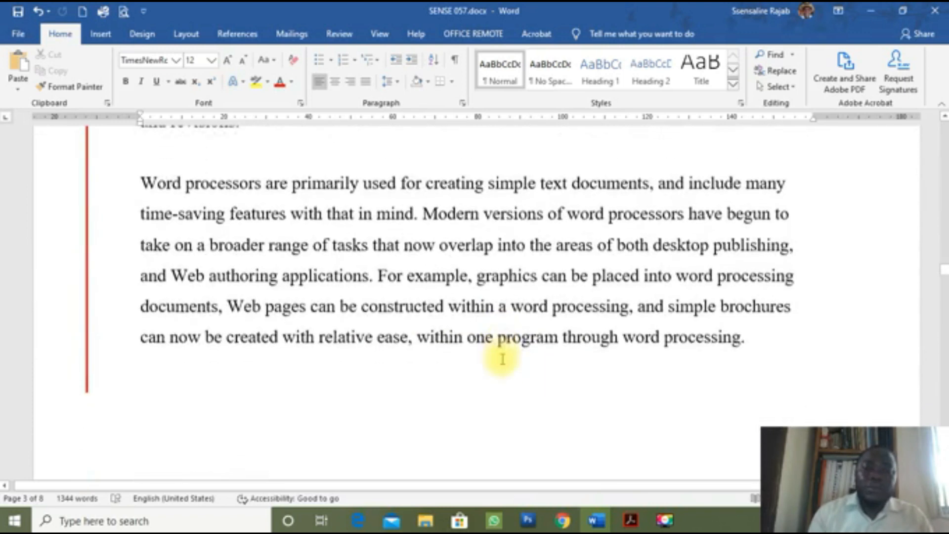
pyautogui.scroll(12, 502, 359)
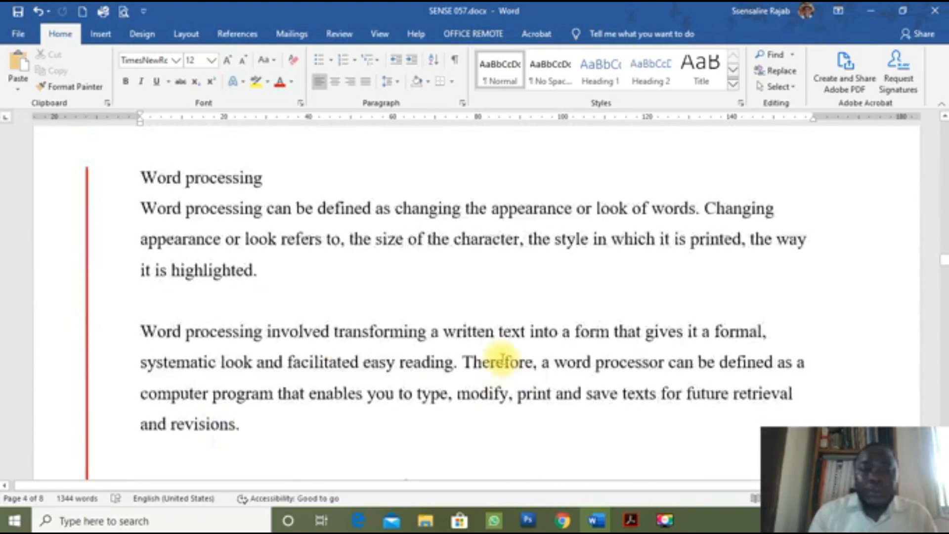
pyautogui.scroll(3, 502, 359)
pyautogui.scroll(3, 502, 358)
pyautogui.scroll(-6, 502, 359)
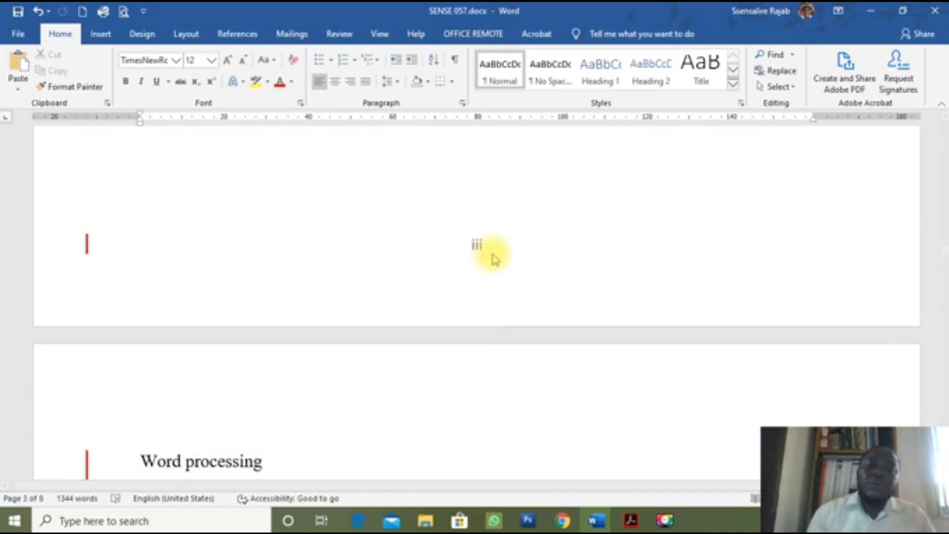
pyautogui.scroll(5, 496, 230)
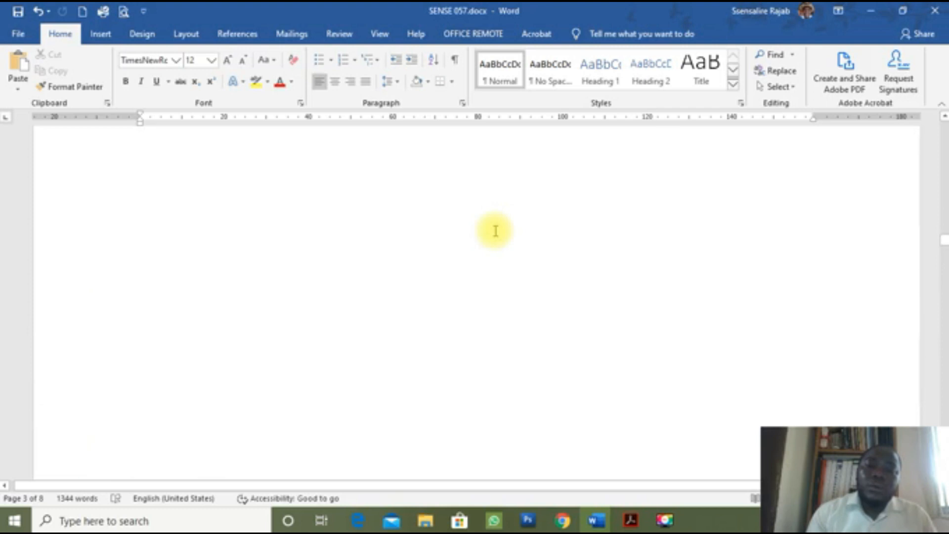
pyautogui.scroll(2, 496, 231)
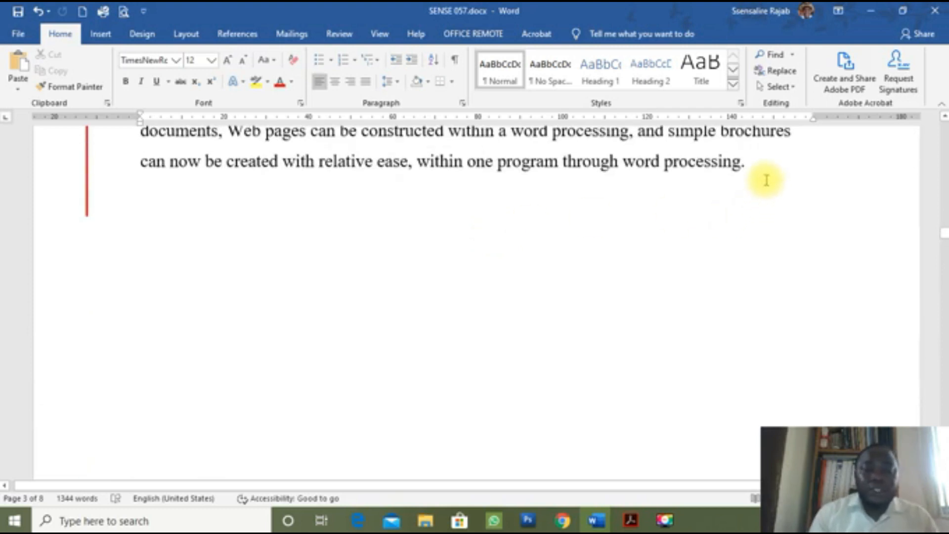
pyautogui.click(762, 186)
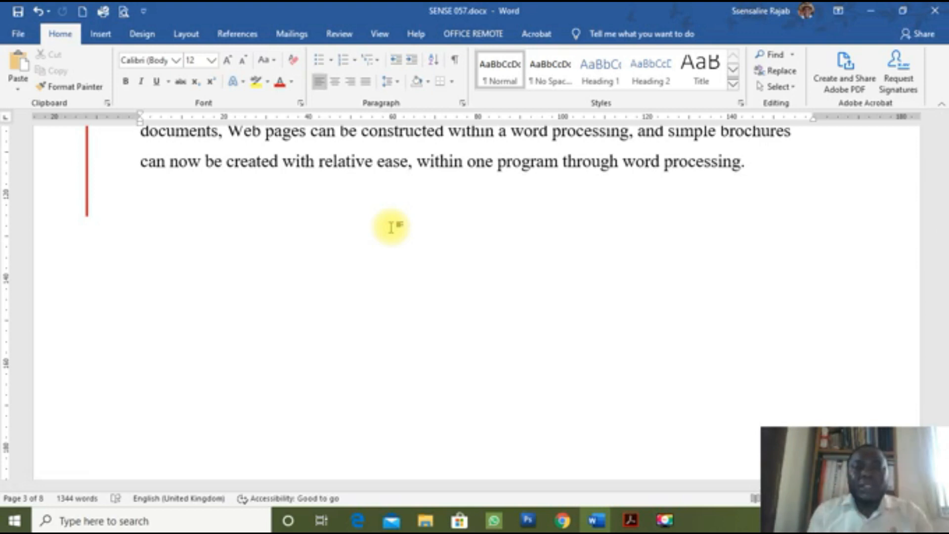
# Step: Insert a Next Page section break after page 3's text and delete the leftover empty paragraph
pyautogui.click(186, 35)
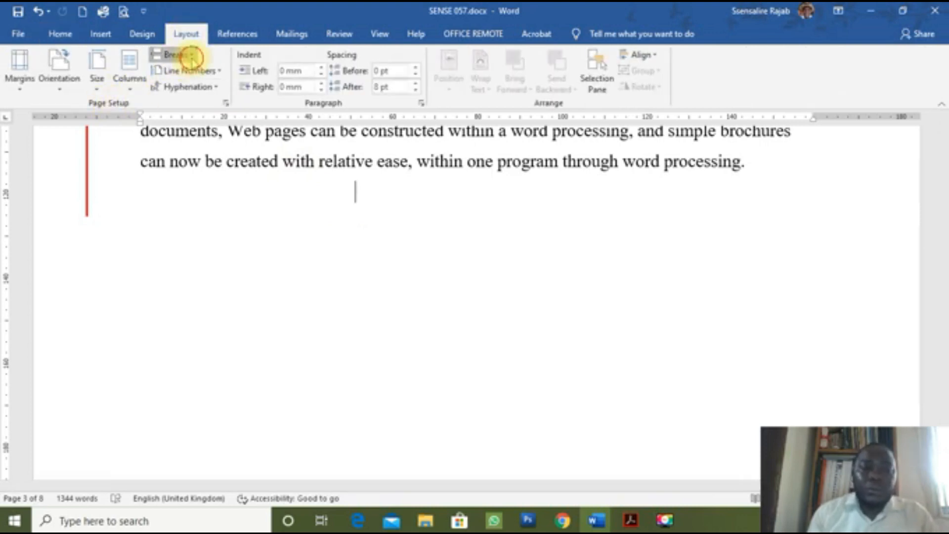
pyautogui.click(191, 59)
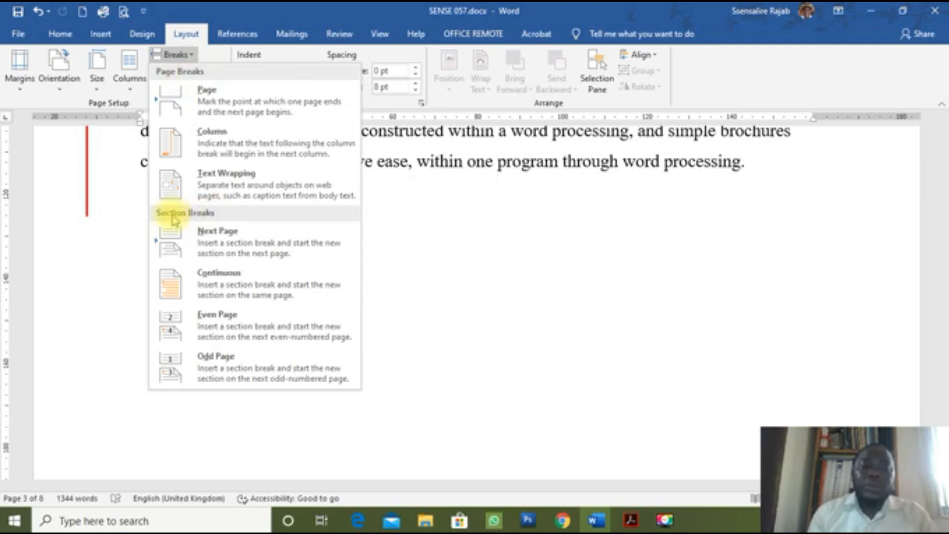
pyautogui.click(193, 247)
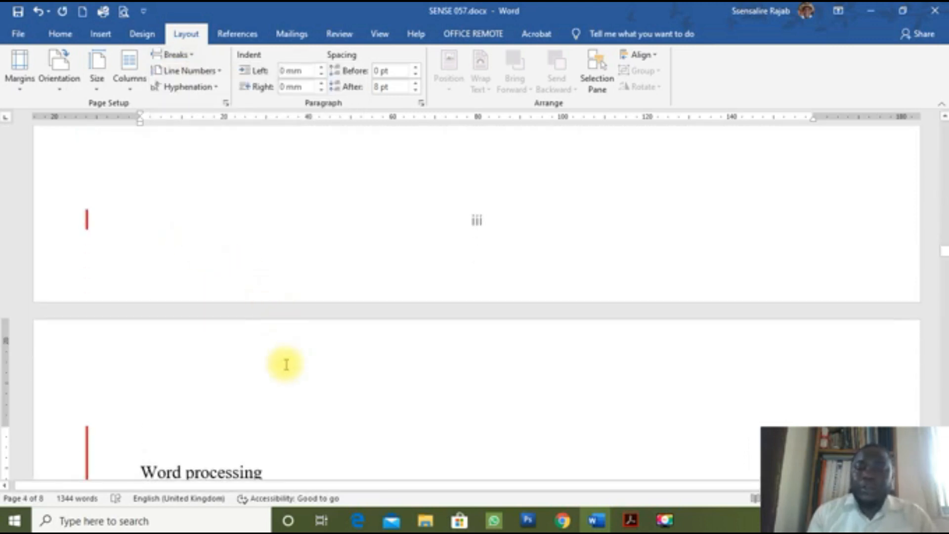
pyautogui.press('Delete')
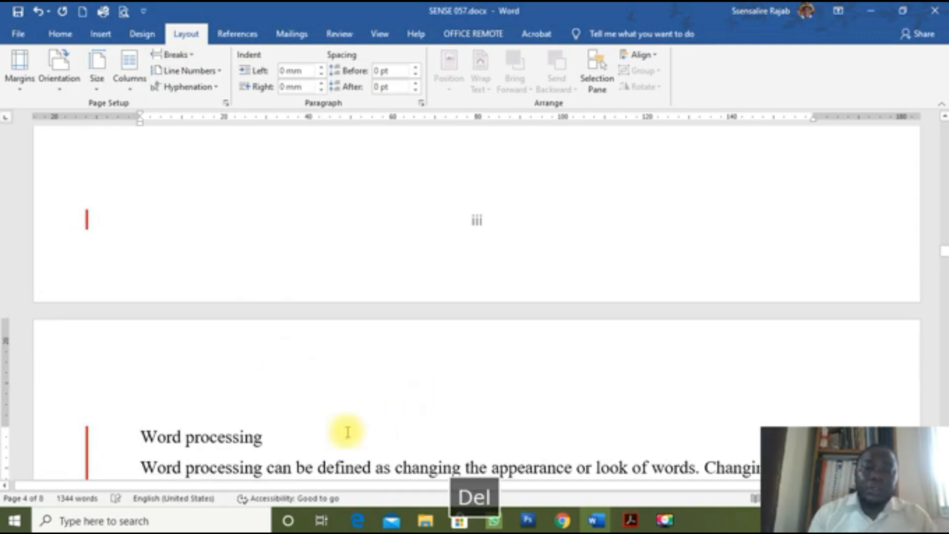
pyautogui.scroll(-1, 344, 435)
pyautogui.scroll(-2, 342, 438)
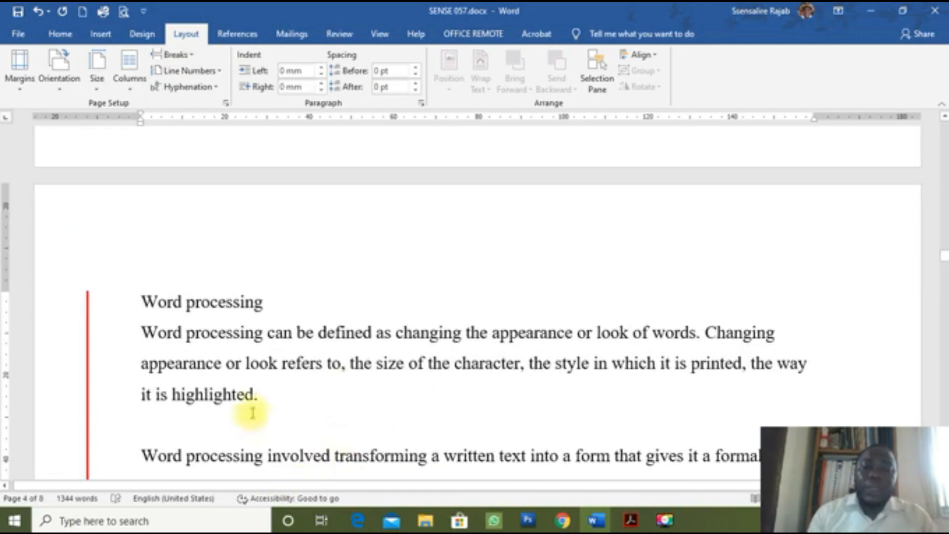
pyautogui.scroll(3, 271, 375)
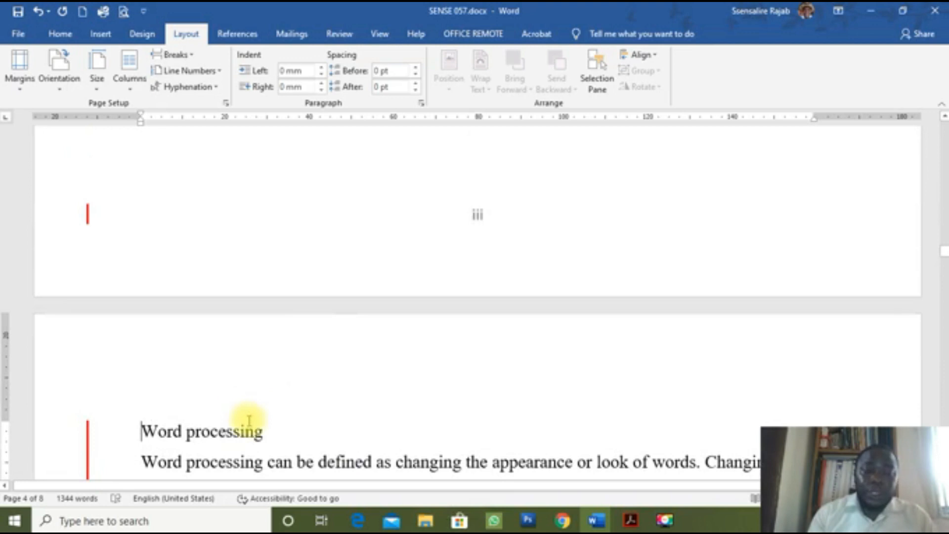
pyautogui.scroll(4, 248, 420)
pyautogui.scroll(5, 248, 421)
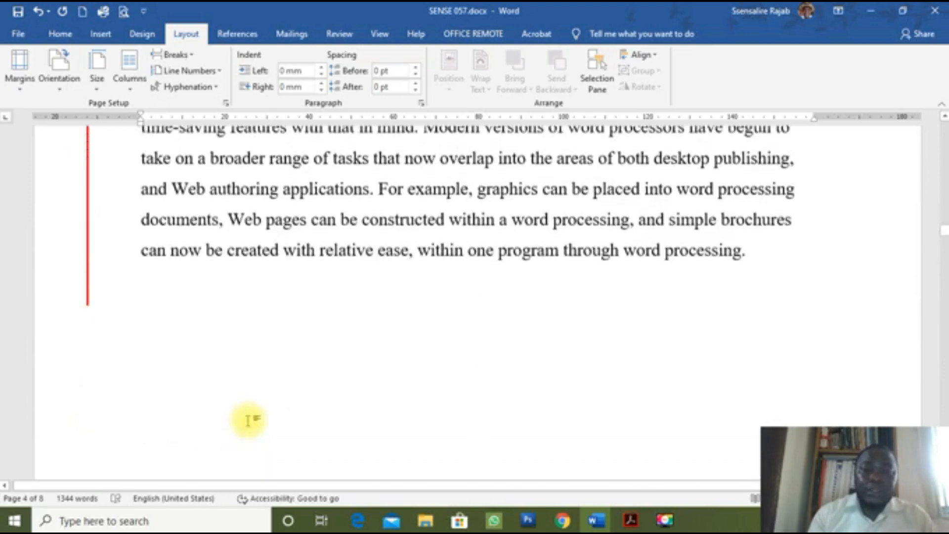
pyautogui.click(60, 34)
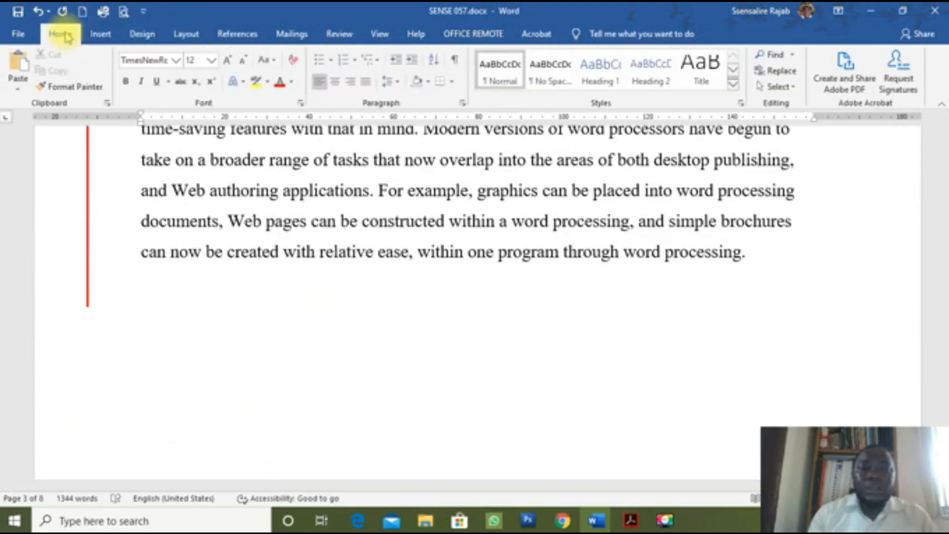
pyautogui.click(455, 62)
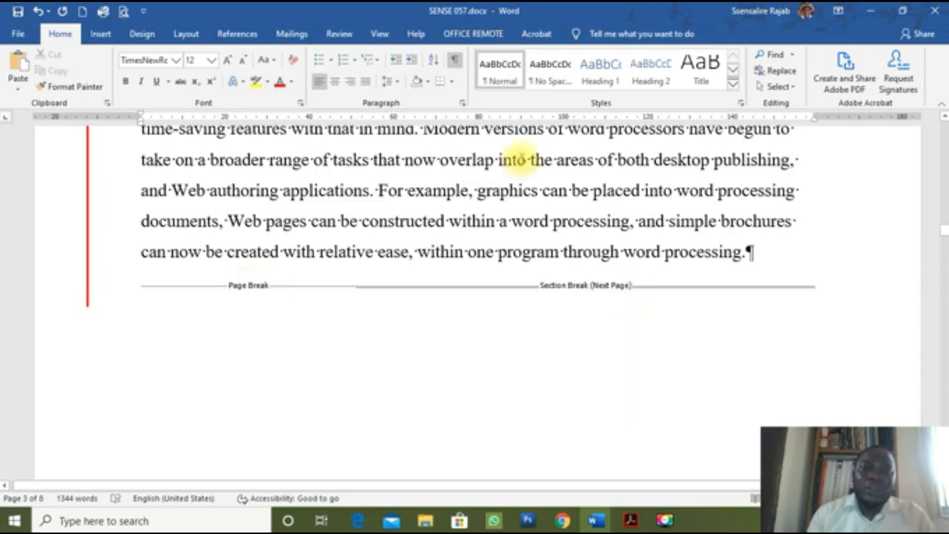
pyautogui.click(455, 61)
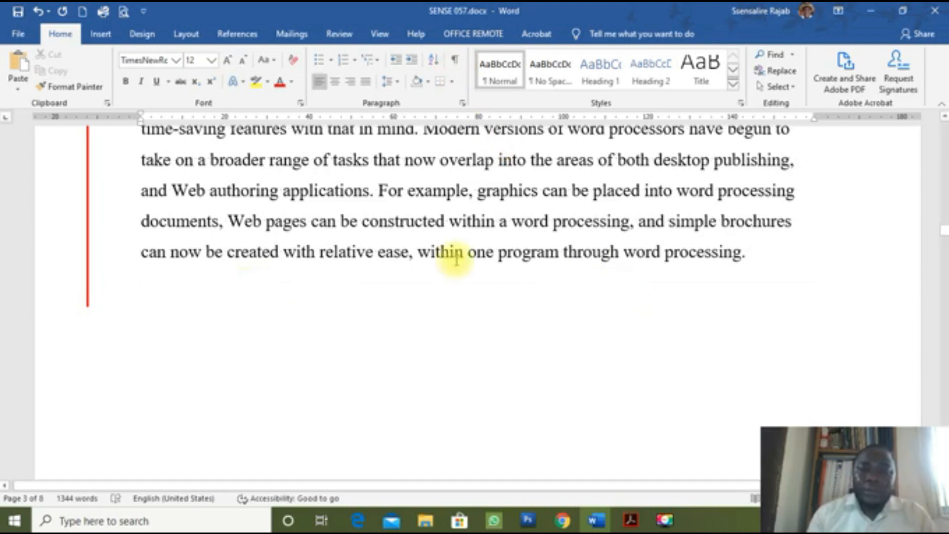
pyautogui.scroll(-5, 467, 242)
pyautogui.scroll(-15, 470, 237)
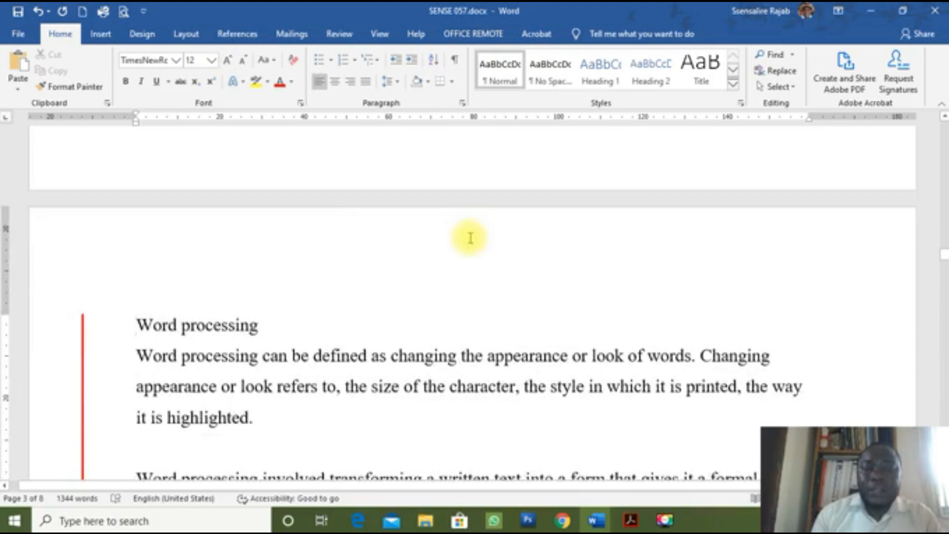
pyautogui.scroll(-6, 472, 236)
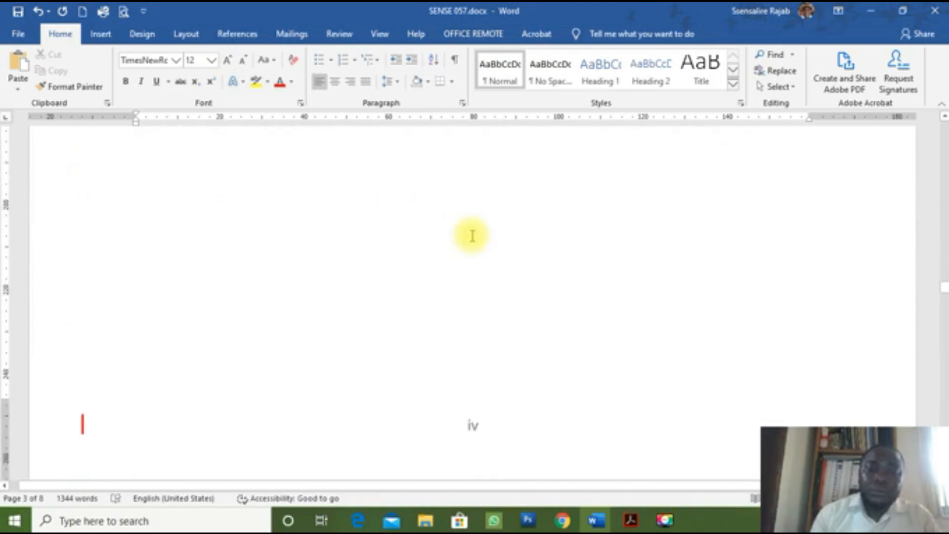
pyautogui.click(475, 271)
# Step: Format Section 2's footer page numbers as 1, 2, 3 and restart them at 1
pyautogui.doubleClick(474, 270)
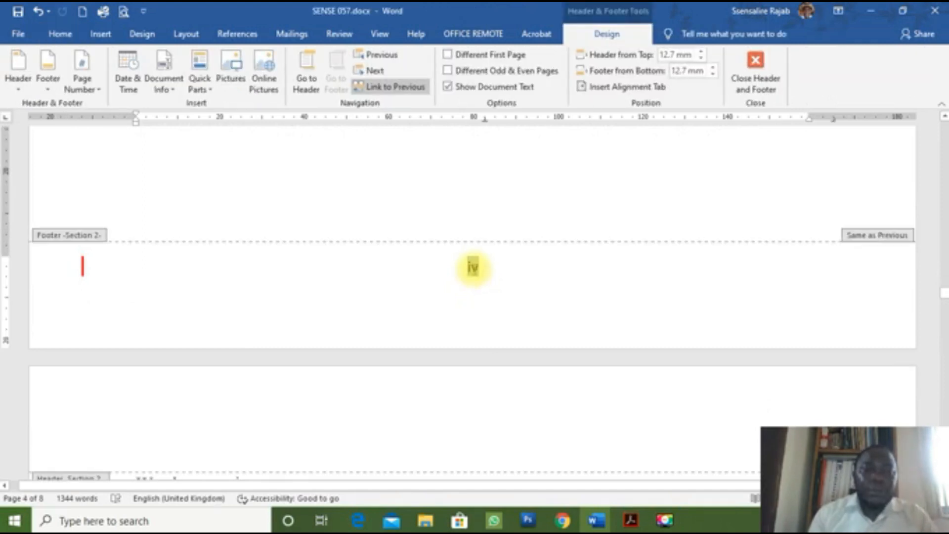
pyautogui.click(95, 89)
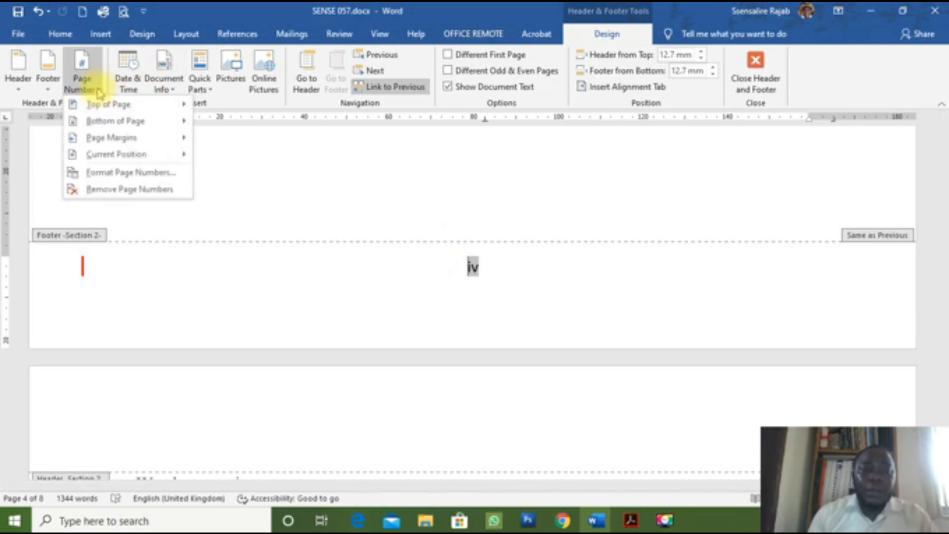
pyautogui.click(135, 173)
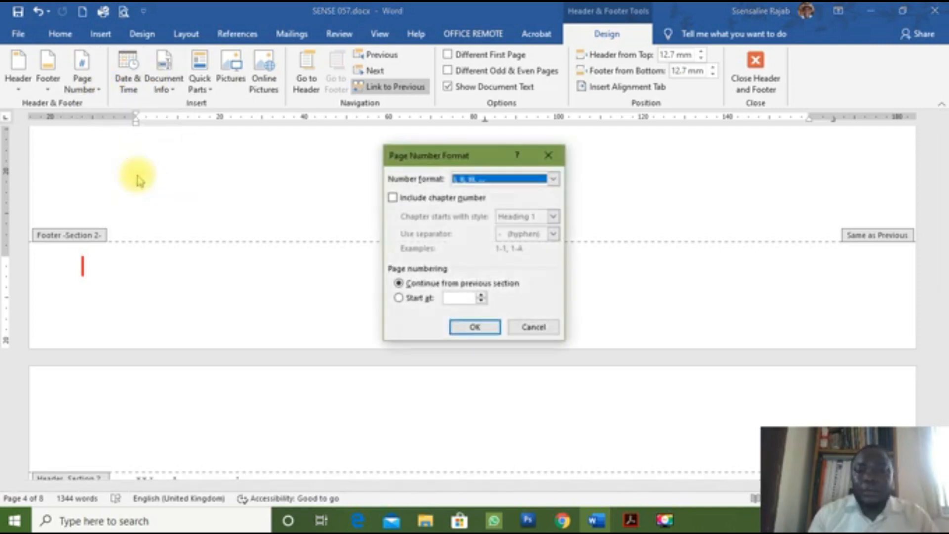
pyautogui.click(551, 180)
pyautogui.click(514, 195)
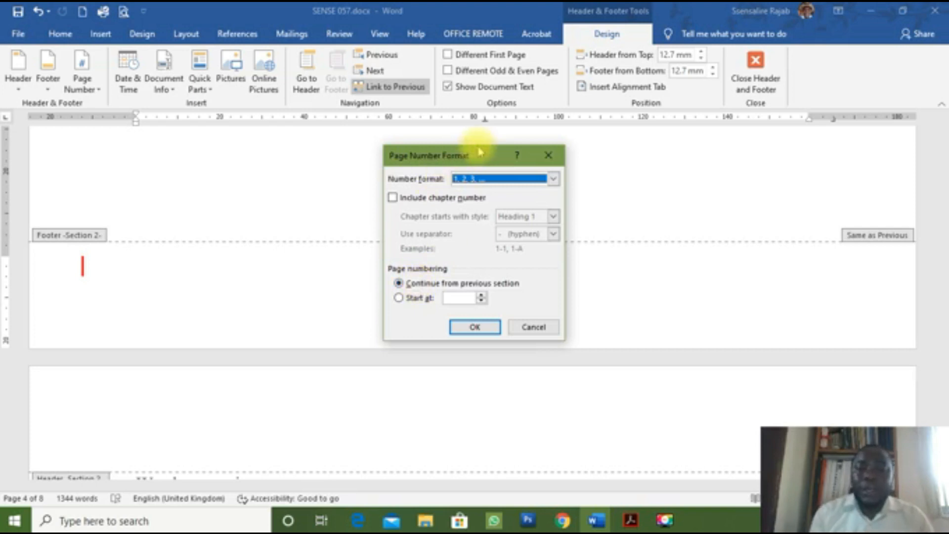
pyautogui.moveTo(475, 156); pyautogui.dragTo(699, 182)
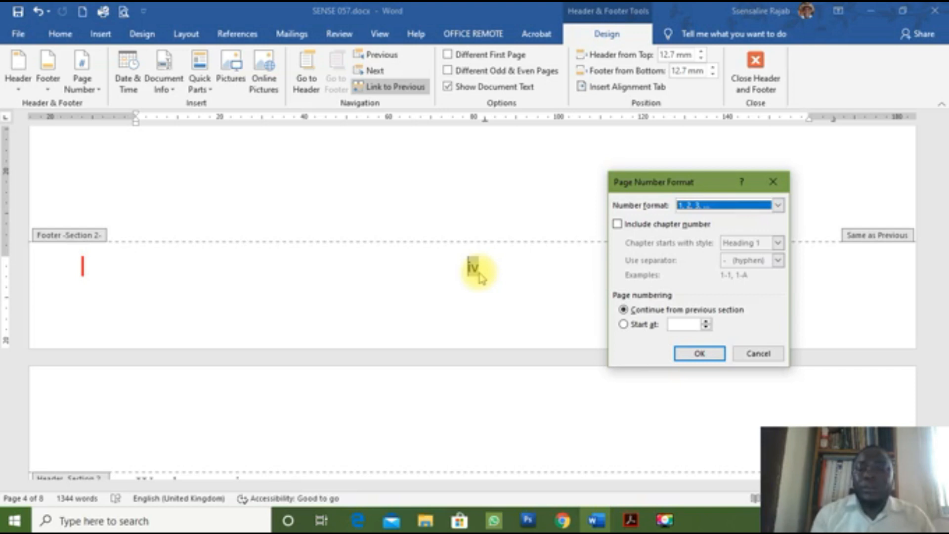
pyautogui.click(623, 324)
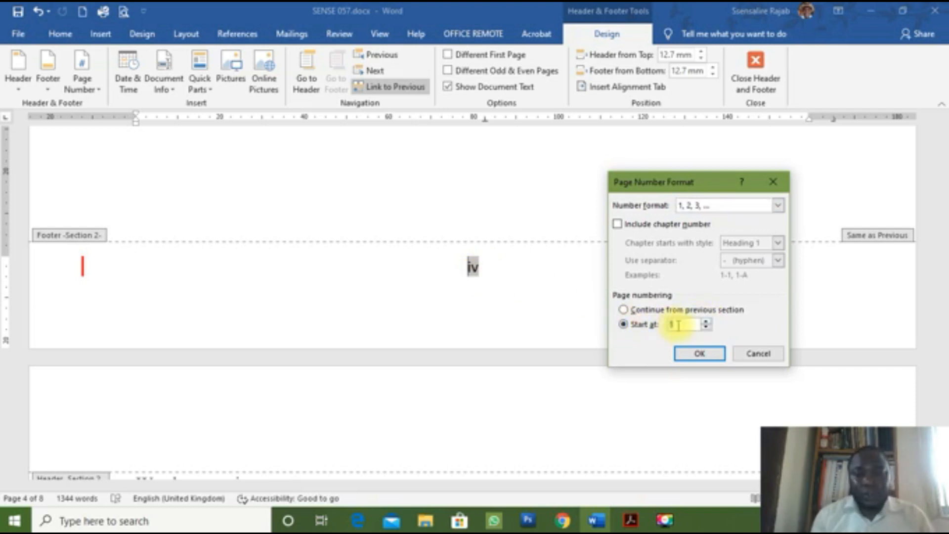
pyautogui.click(709, 360)
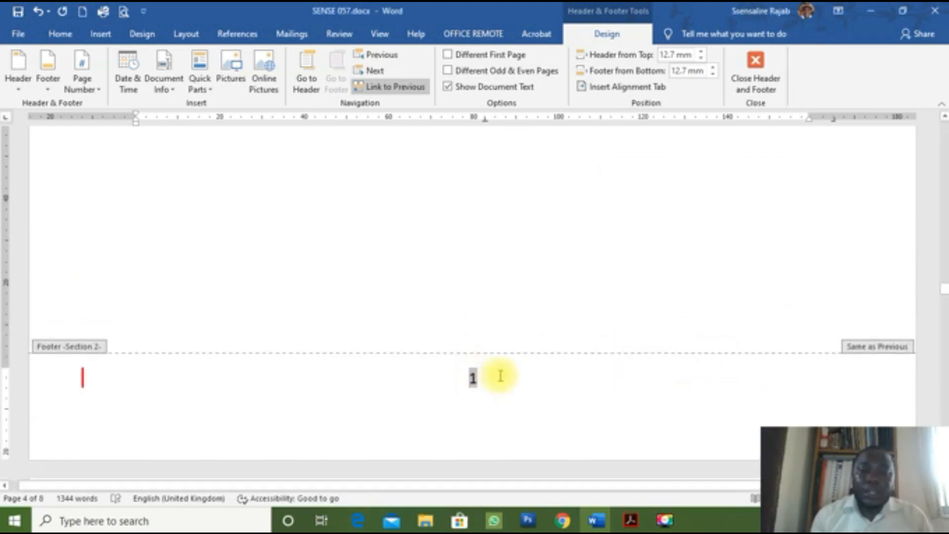
# Step: Review the footers (i–iii, then 1) and close header and footer editing
pyautogui.scroll(-10, 500, 376)
pyautogui.scroll(-5, 502, 379)
pyautogui.scroll(10, 500, 375)
pyautogui.scroll(10, 501, 380)
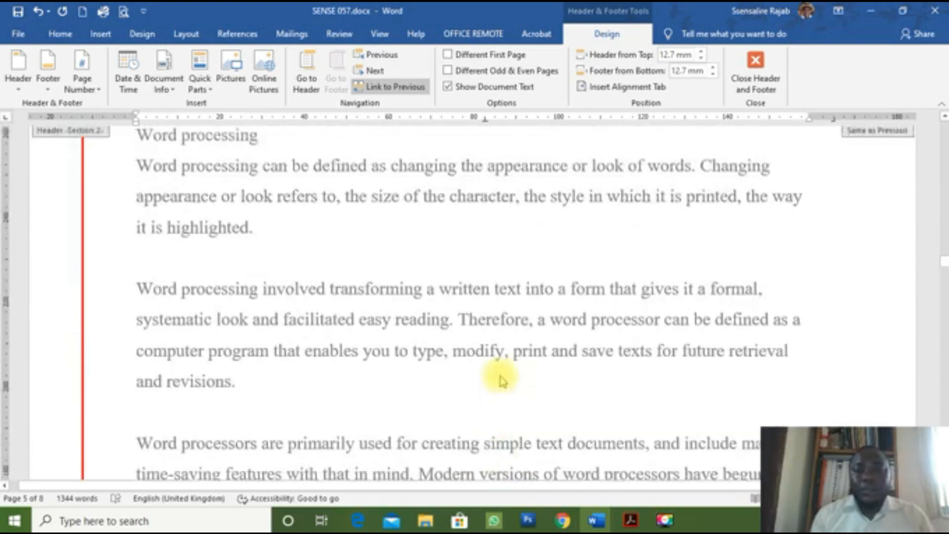
pyautogui.scroll(6, 501, 380)
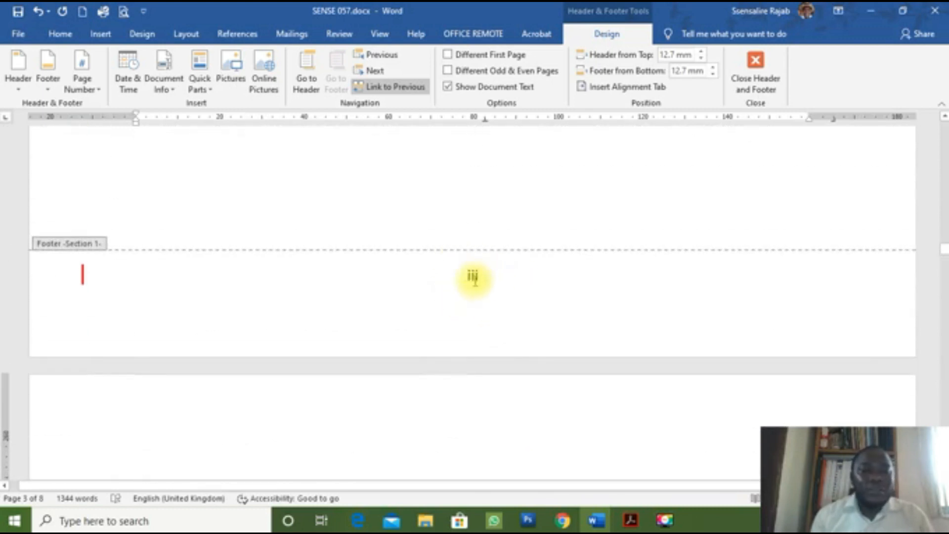
pyautogui.scroll(-5, 474, 279)
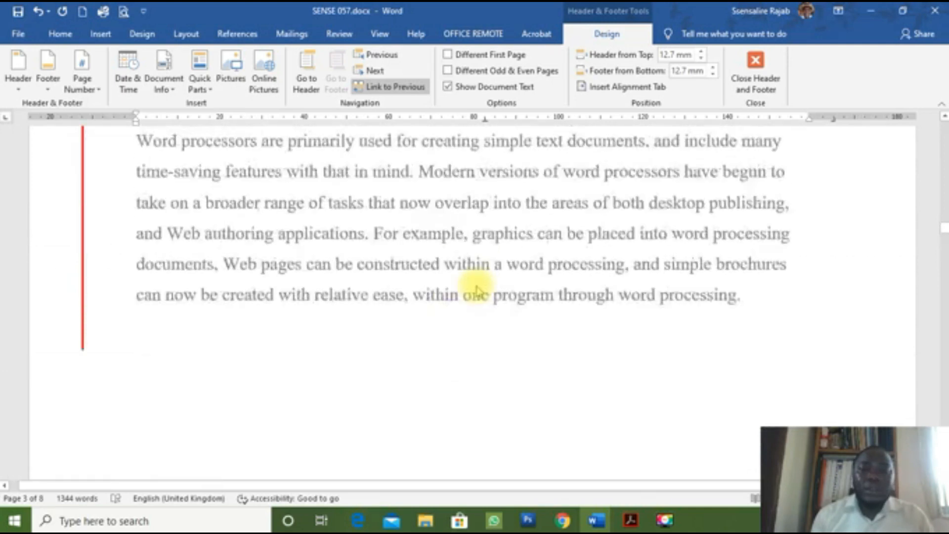
pyautogui.scroll(5, 477, 290)
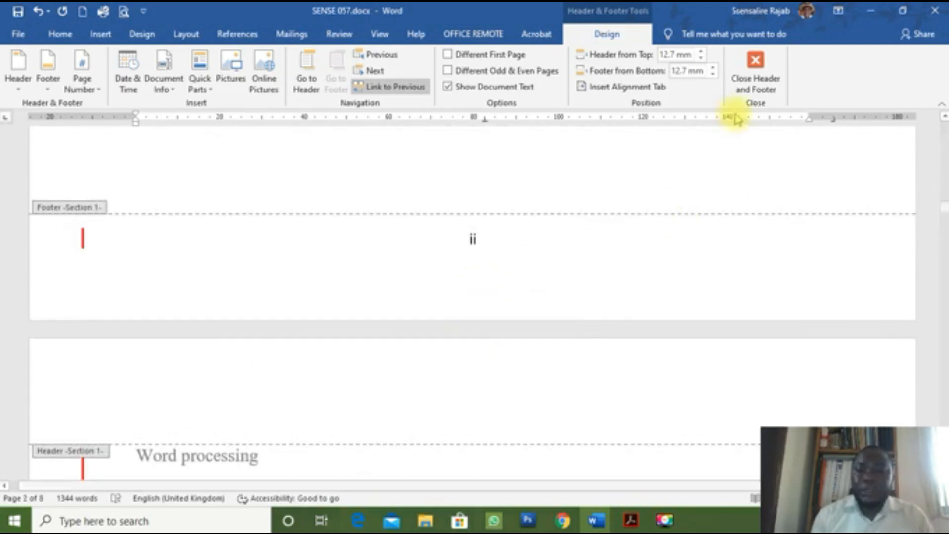
pyautogui.click(760, 74)
# Step: Confirm page 4 is numbered 1, then bring up the S6 SUB ICT II.pdf question paper
pyautogui.scroll(-8, 555, 339)
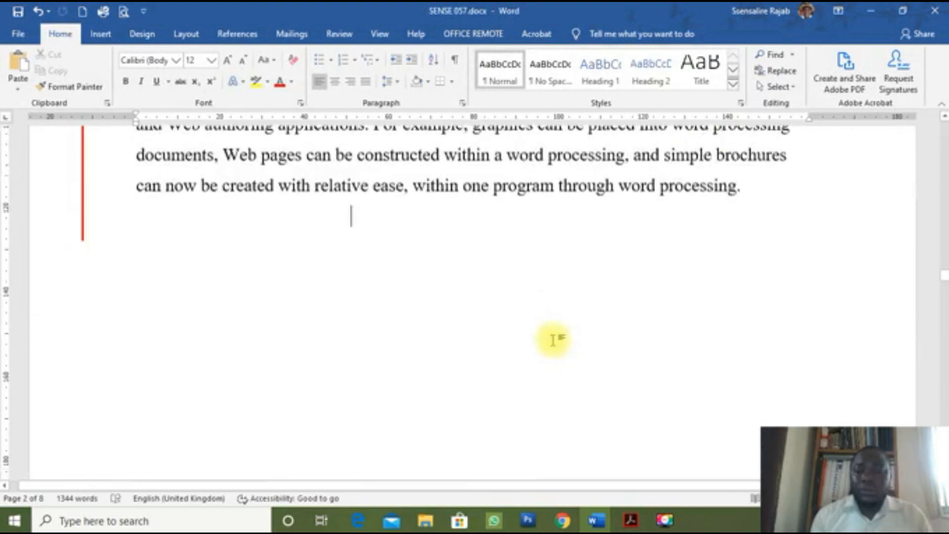
pyautogui.scroll(-5, 553, 339)
pyautogui.scroll(-2, 553, 339)
pyautogui.scroll(2, 554, 340)
pyautogui.scroll(-4, 554, 339)
pyautogui.scroll(2, 553, 339)
pyautogui.scroll(2, 554, 340)
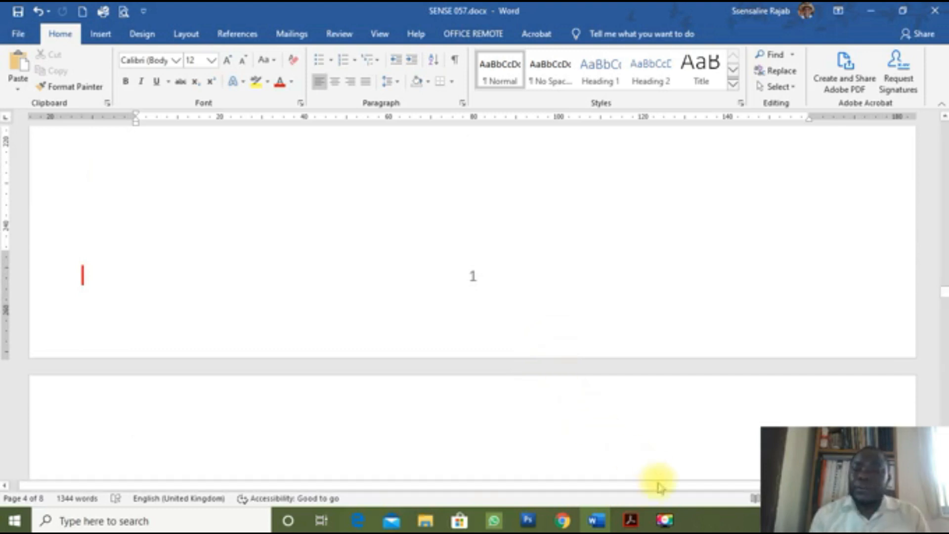
pyautogui.click(630, 522)
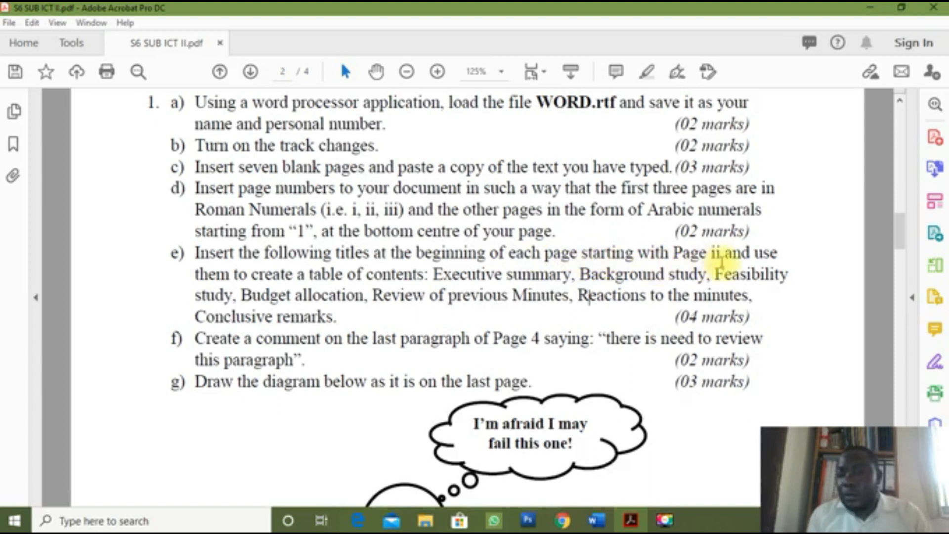
# Step: Highlight question e)'s section titles from Executive summary onward, then return to Word
pyautogui.scroll(1, 723, 258)
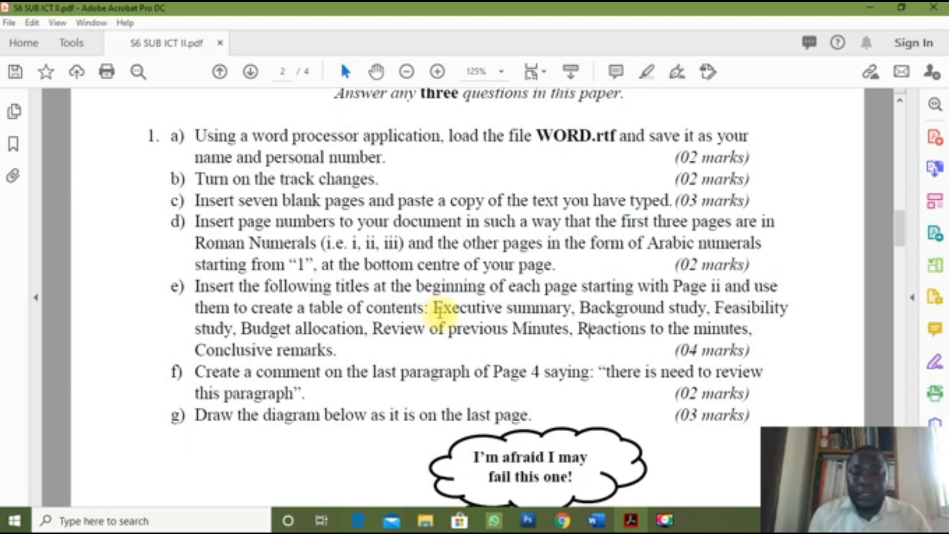
pyautogui.moveTo(435, 308); pyautogui.dragTo(708, 330)
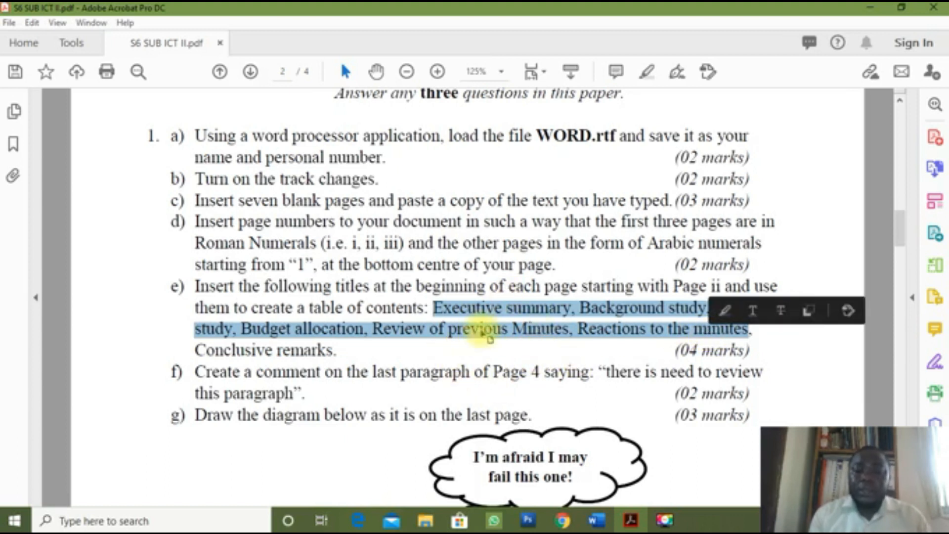
pyautogui.click(553, 316)
# Step: In Word, select the Conclusive remarks and Reactions to the minutes title lines
pyautogui.hotkey('alt', 'Tab')
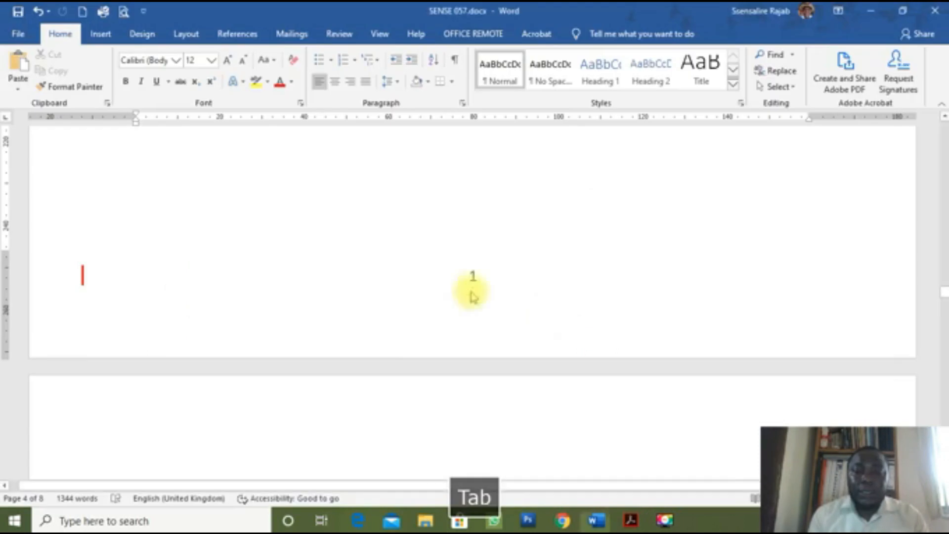
pyautogui.scroll(15, 392, 346)
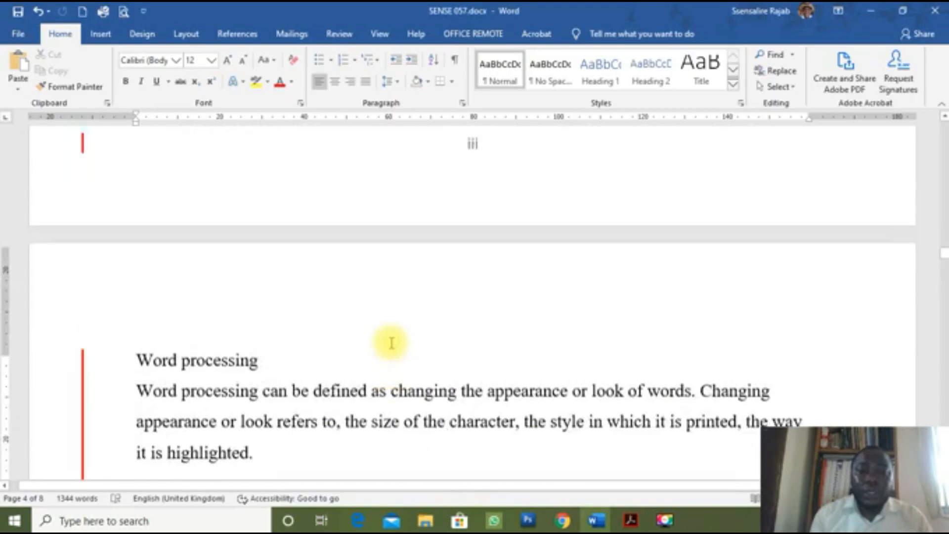
pyautogui.scroll(8, 390, 342)
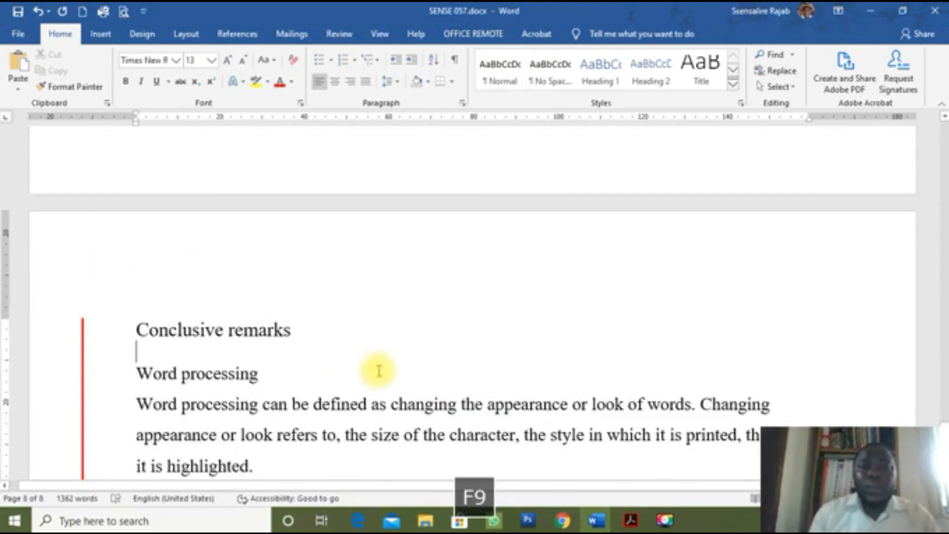
pyautogui.scroll(3, 409, 371)
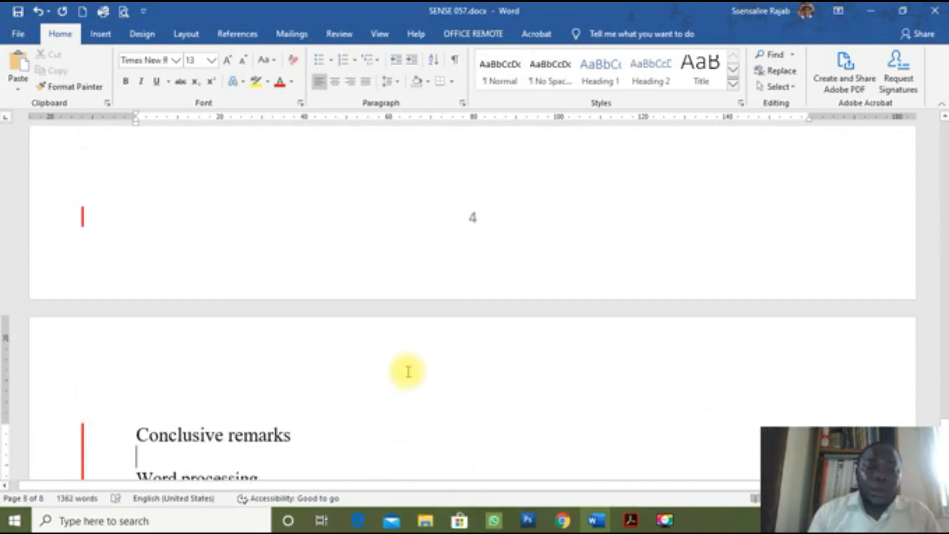
pyautogui.click(114, 434)
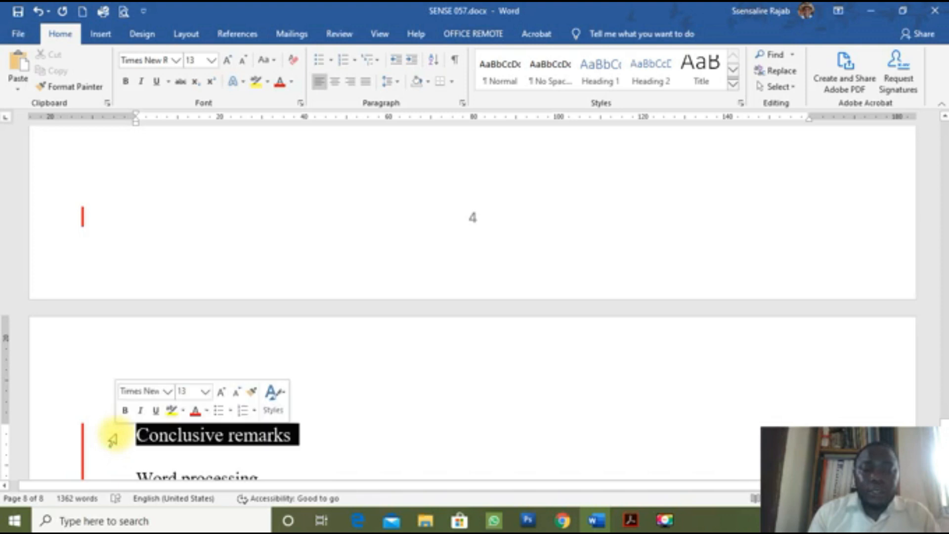
pyautogui.scroll(3, 275, 441)
pyautogui.scroll(10, 275, 441)
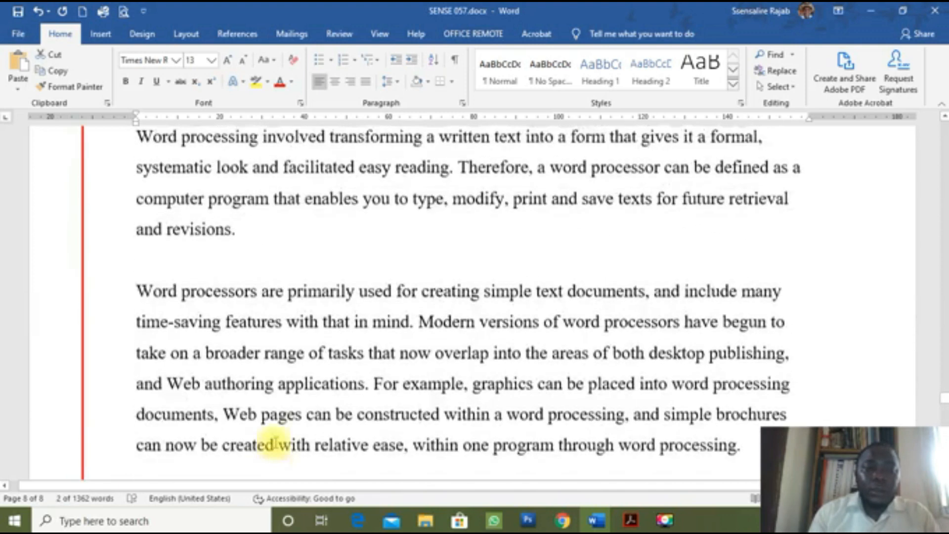
pyautogui.click(110, 313)
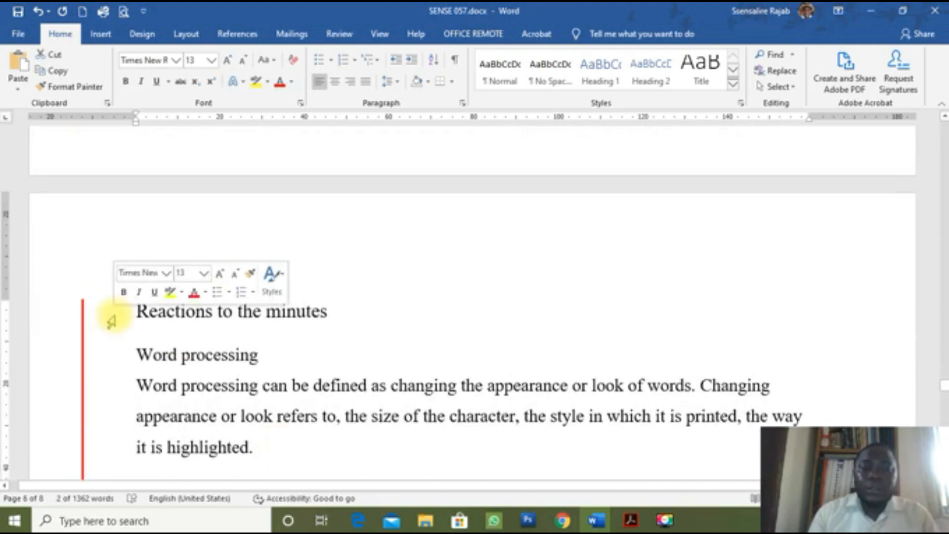
# Step: Bring the exam question paper back up in Acrobat
pyautogui.scroll(5, 116, 320)
pyautogui.scroll(-14, 116, 320)
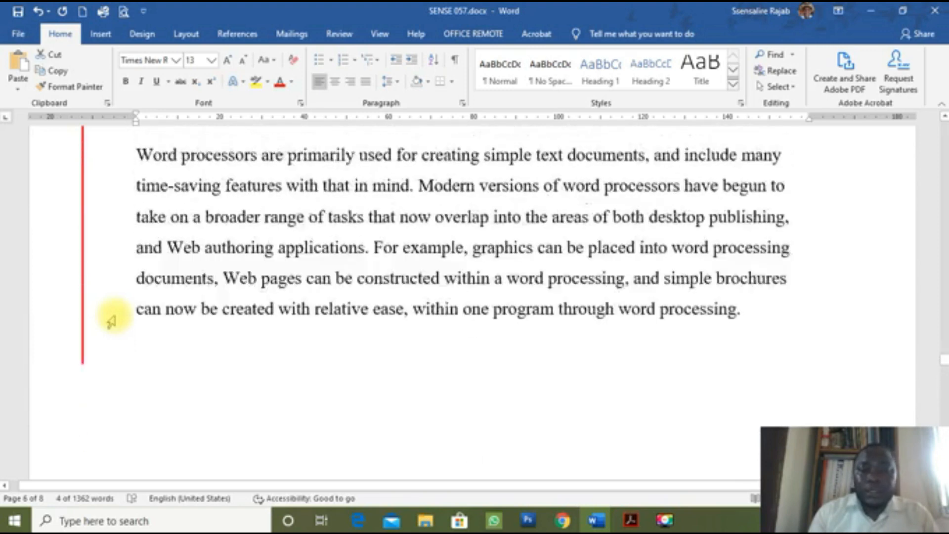
pyautogui.scroll(3, 545, 439)
pyautogui.click(631, 520)
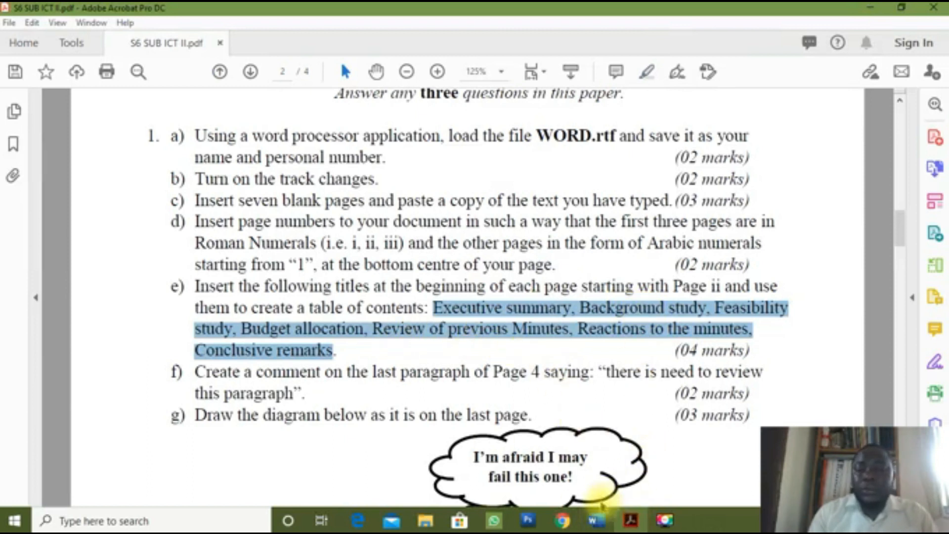
# Step: Switch back to SENSE 057.docx and place the cursor in the Executive summary title on page 2
pyautogui.click(596, 521)
pyautogui.click(644, 460)
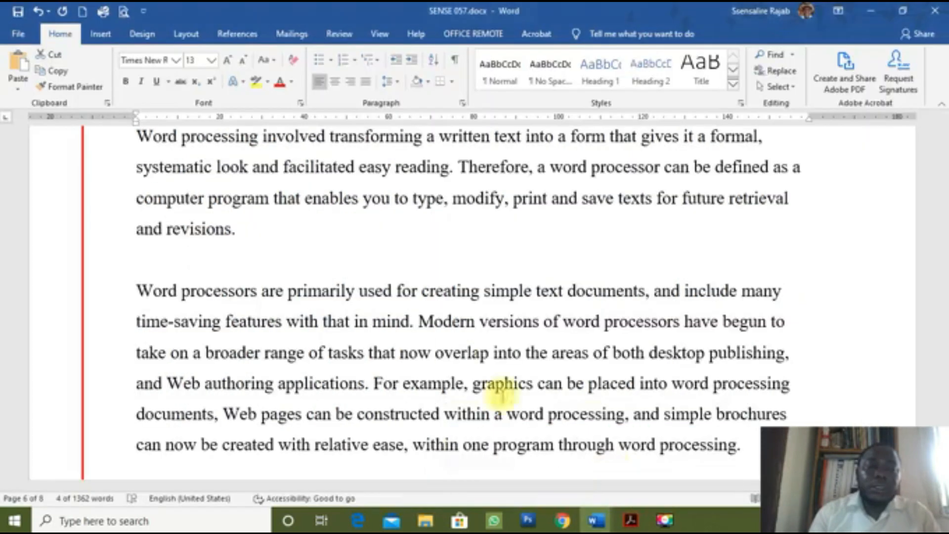
pyautogui.scroll(10, 434, 341)
pyautogui.scroll(15, 439, 344)
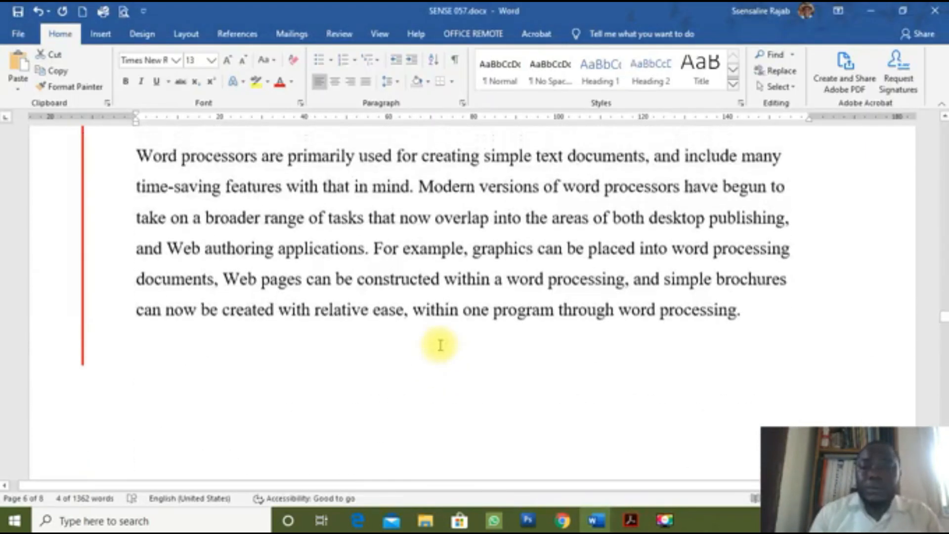
pyautogui.scroll(15, 440, 352)
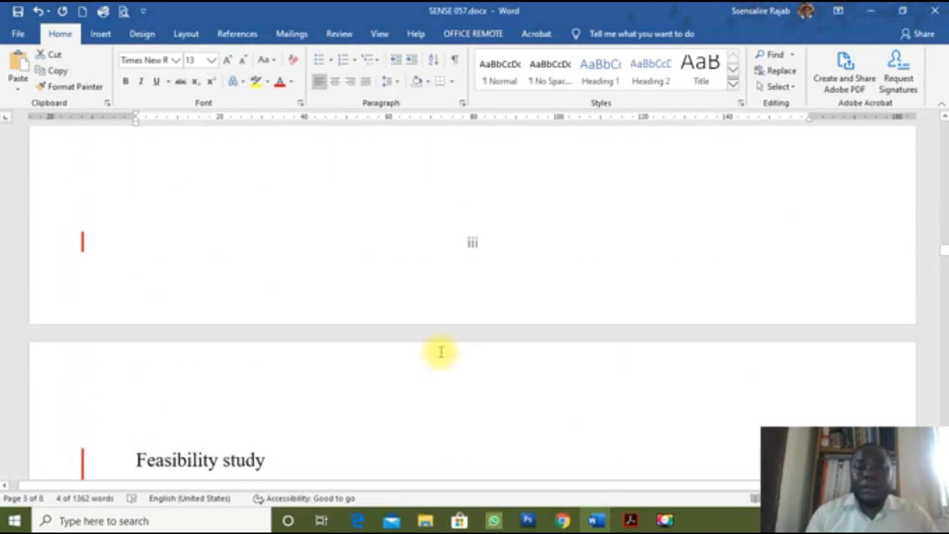
pyautogui.scroll(3, 441, 352)
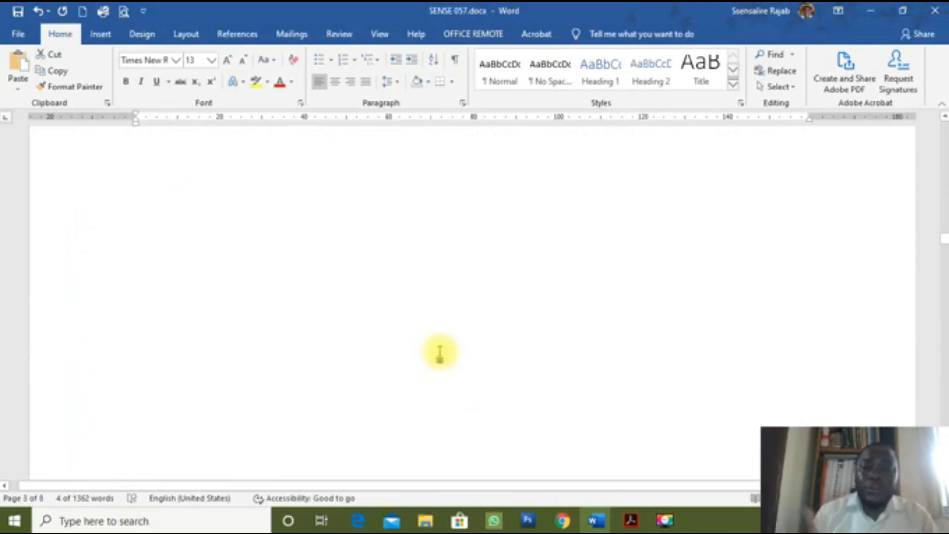
pyautogui.scroll(15, 440, 352)
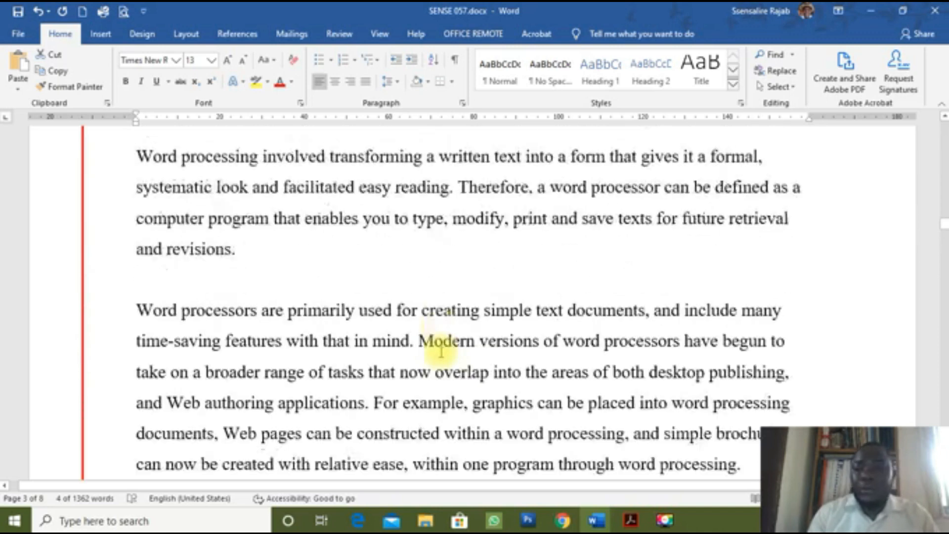
pyautogui.scroll(10, 441, 352)
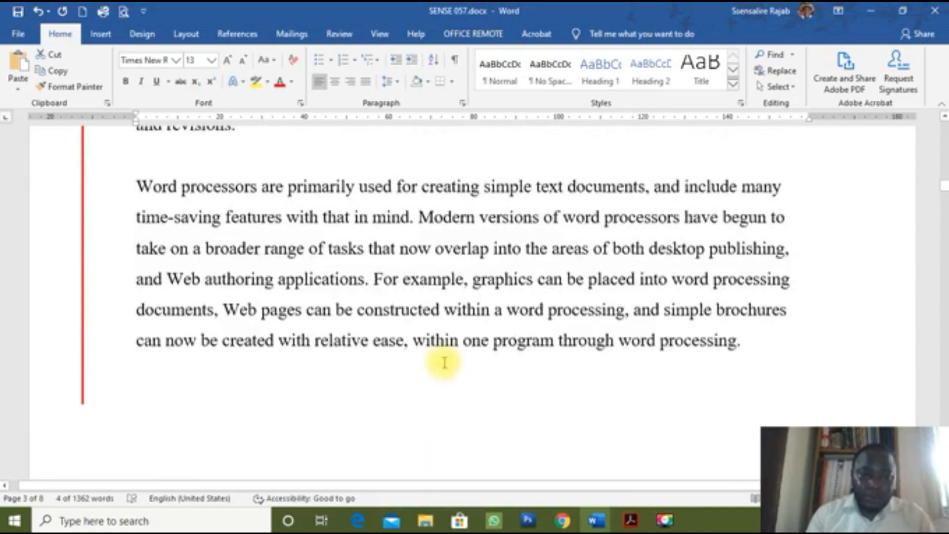
pyautogui.scroll(10, 446, 378)
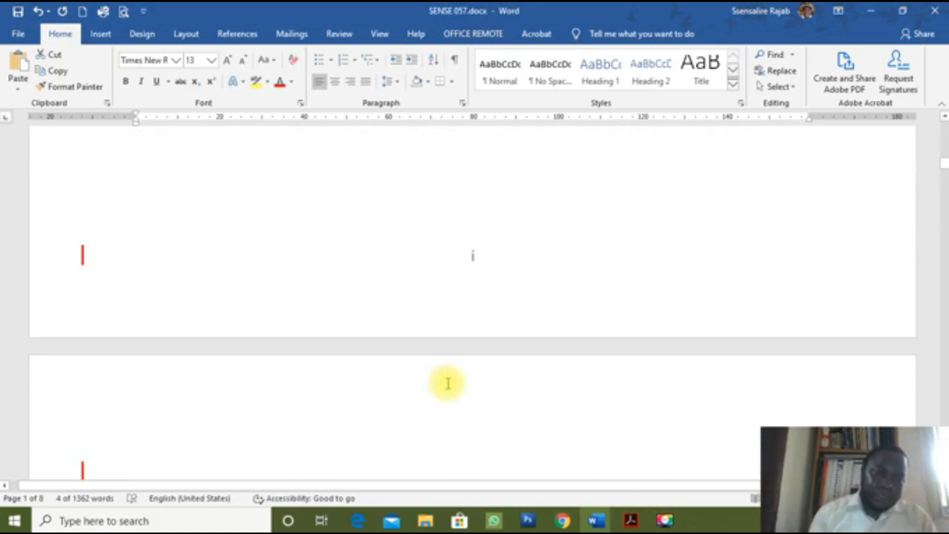
pyautogui.scroll(5, 448, 383)
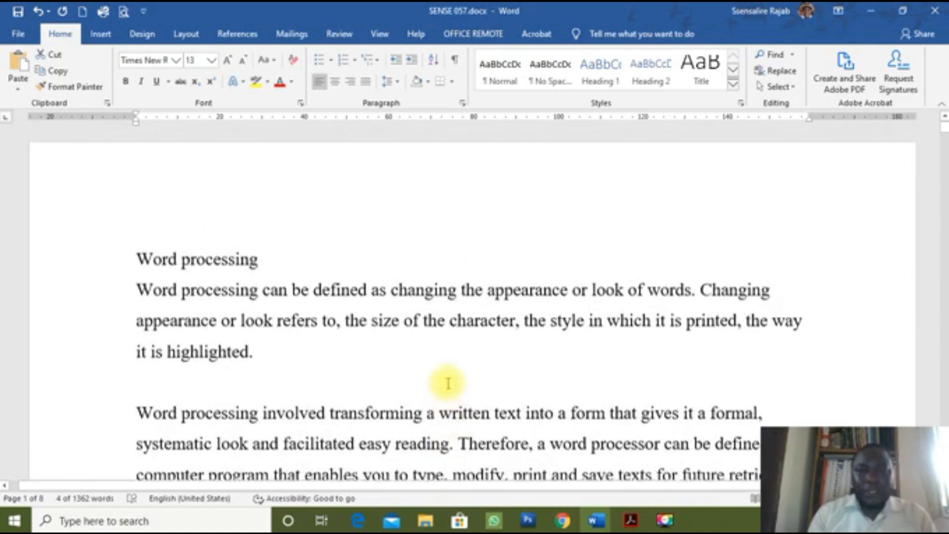
pyautogui.scroll(-10, 448, 383)
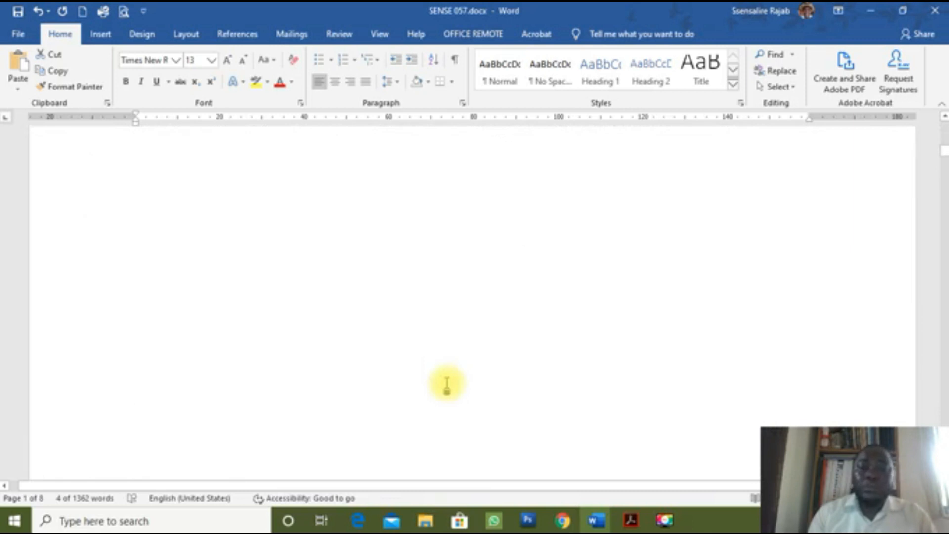
pyautogui.scroll(-4, 448, 386)
pyautogui.scroll(5, 448, 384)
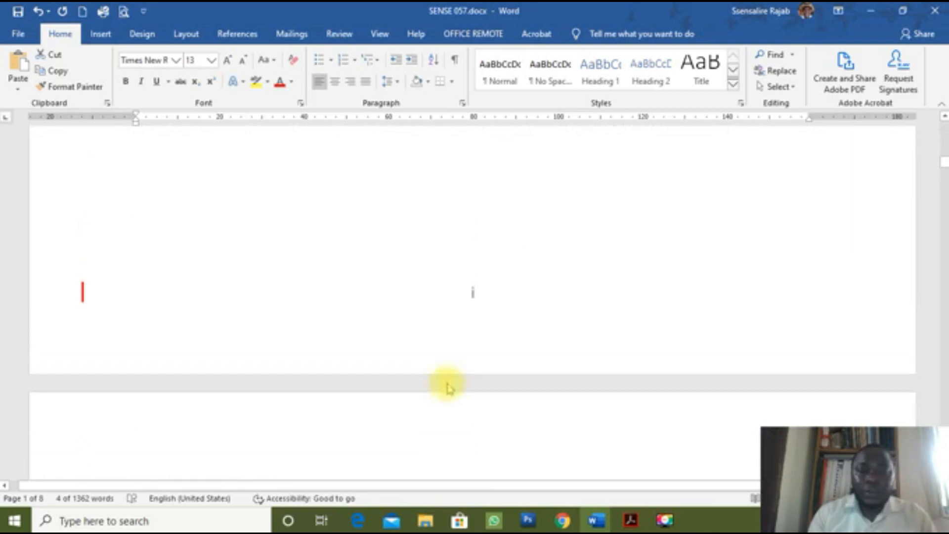
pyautogui.scroll(6, 447, 383)
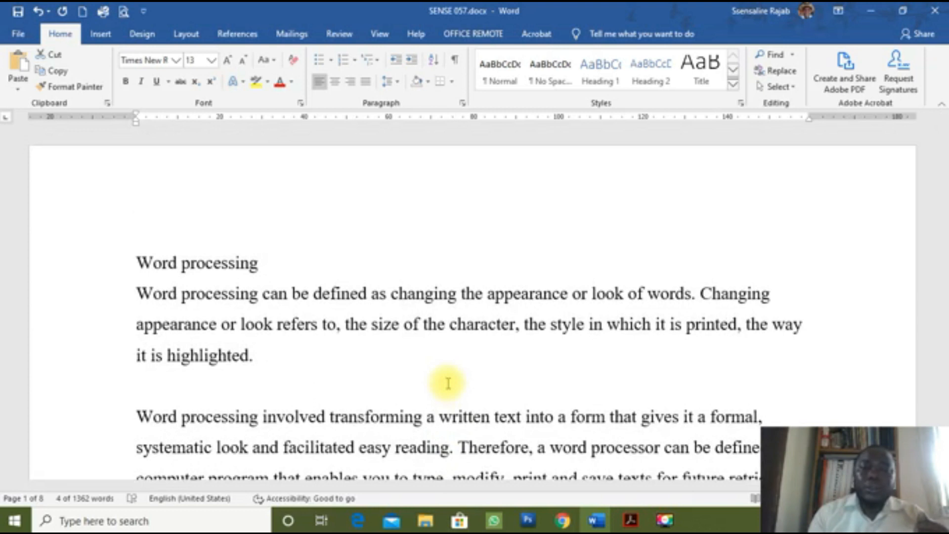
pyautogui.scroll(-15, 448, 384)
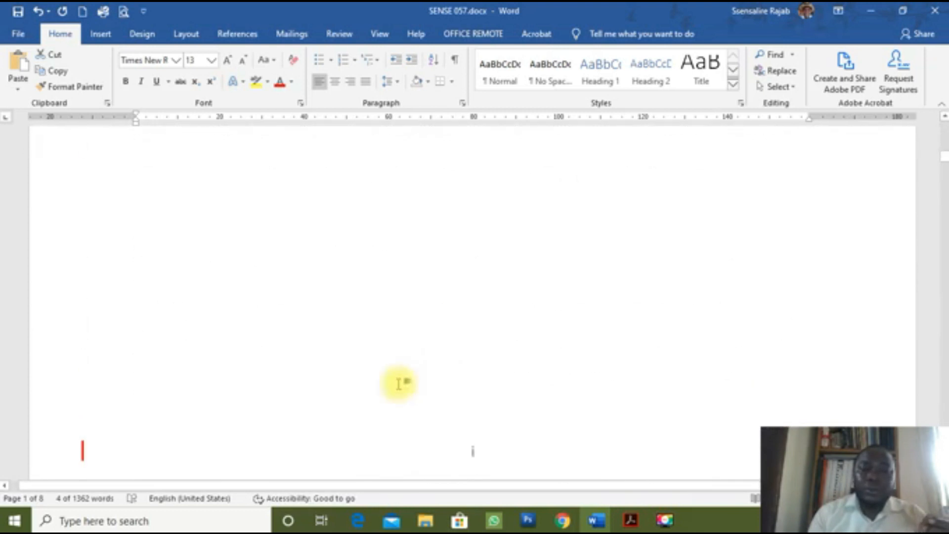
pyautogui.scroll(-7, 191, 386)
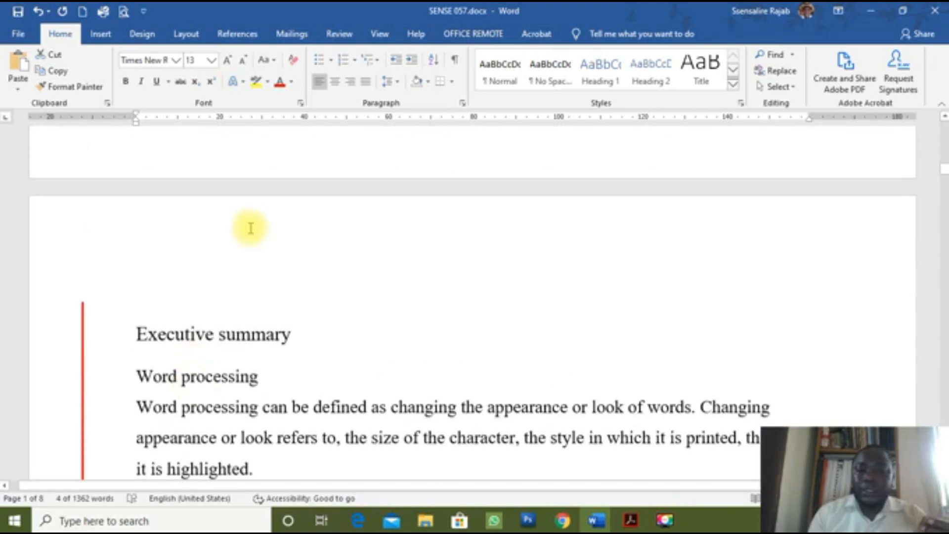
pyautogui.click(199, 308)
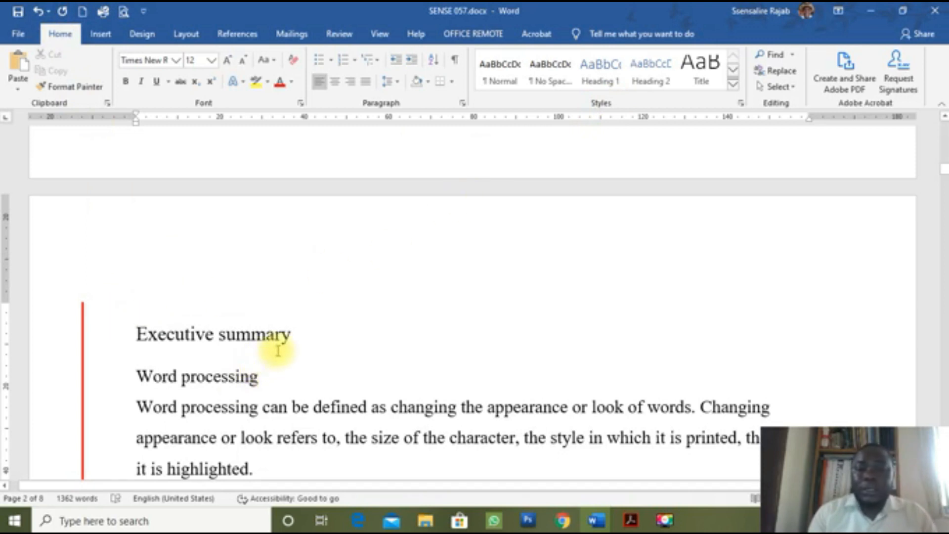
pyautogui.click(281, 336)
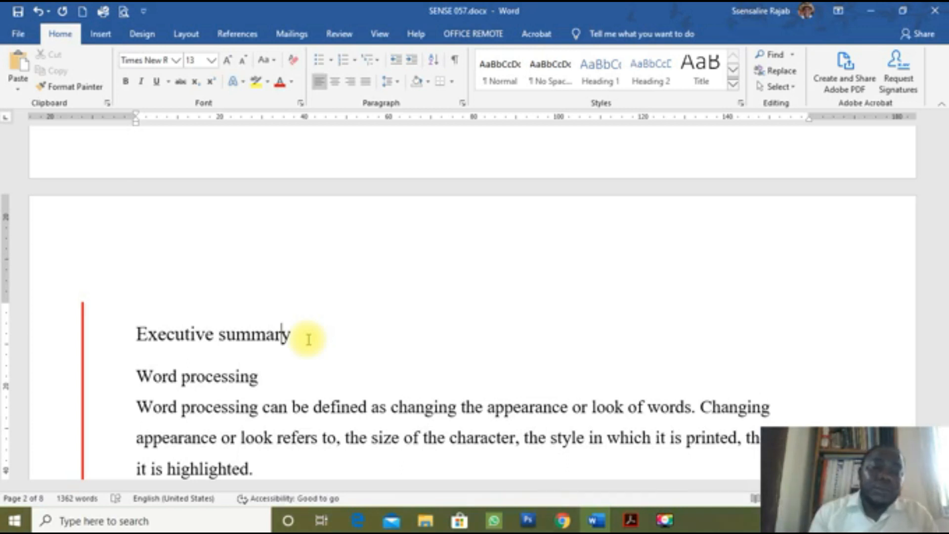
# Step: Apply Heading 1 to the Executive summary and Background study titles
pyautogui.click(236, 336)
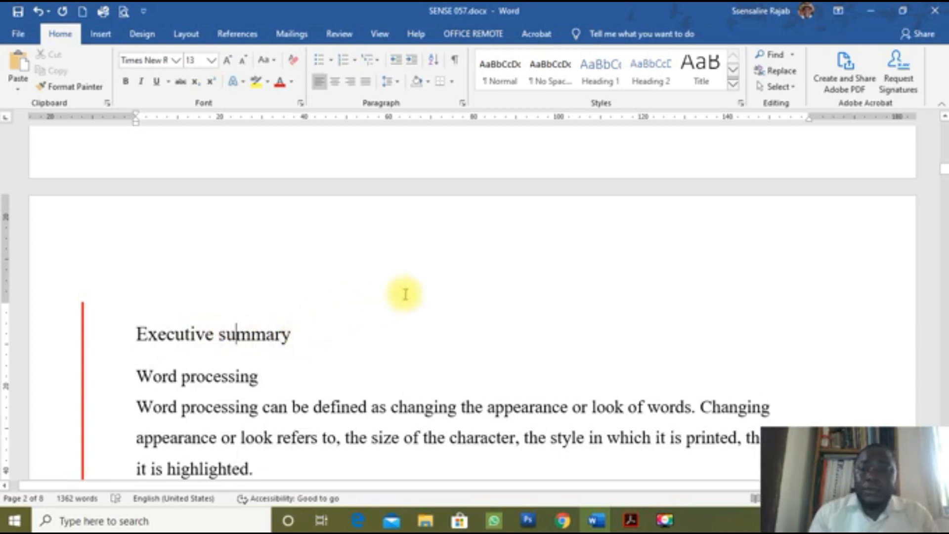
pyautogui.click(608, 84)
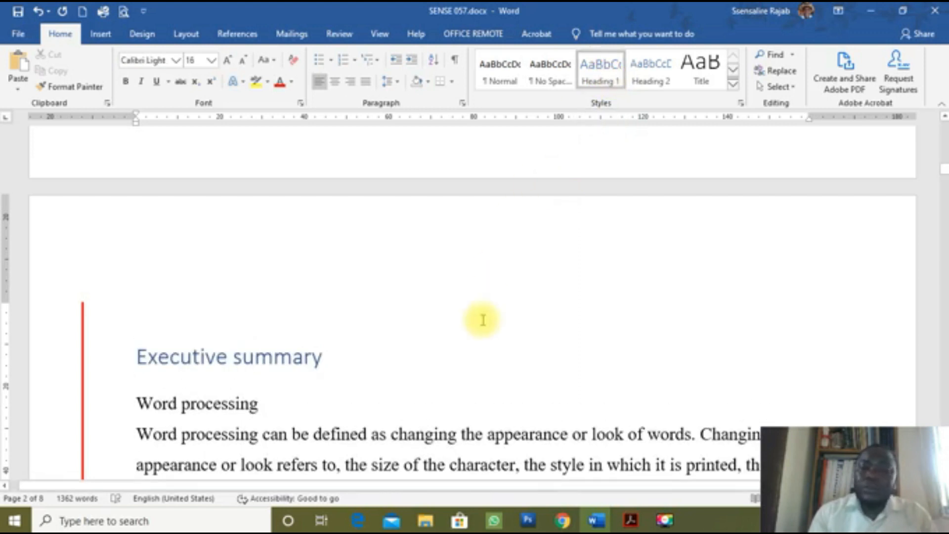
pyautogui.scroll(-6, 482, 318)
pyautogui.scroll(-10, 487, 314)
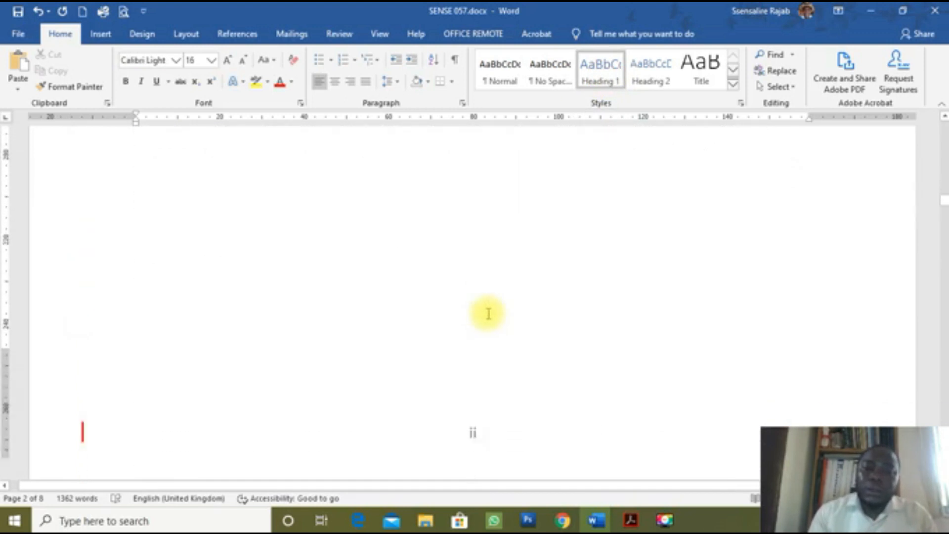
pyautogui.click(347, 183)
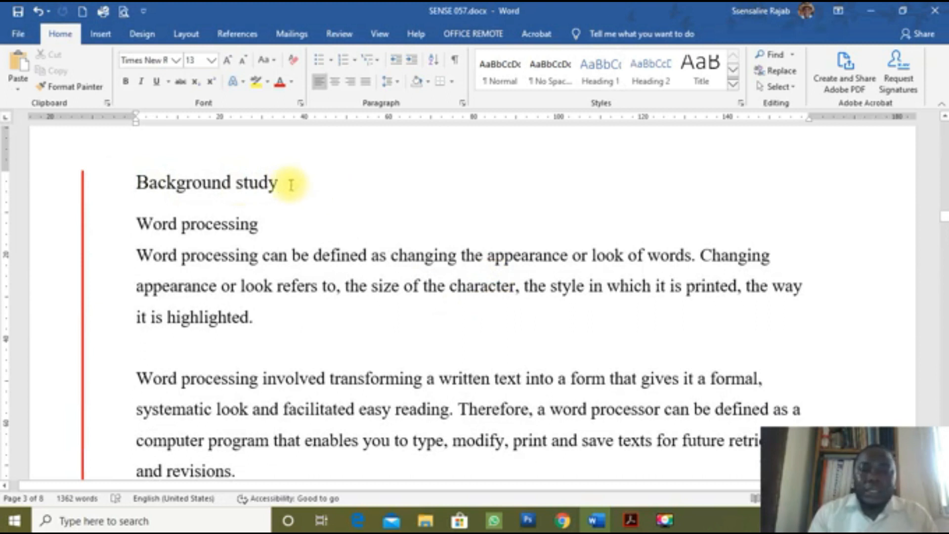
pyautogui.click(600, 69)
# Step: Apply Heading 1 to the Feasibility study and Budget allocation titles
pyautogui.scroll(-20, 467, 287)
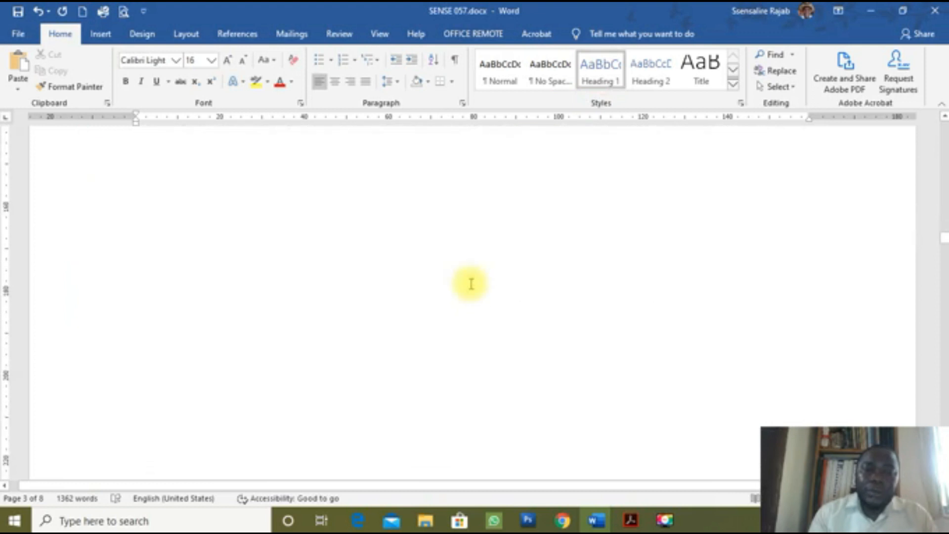
pyautogui.scroll(-3, 471, 284)
pyautogui.click(324, 151)
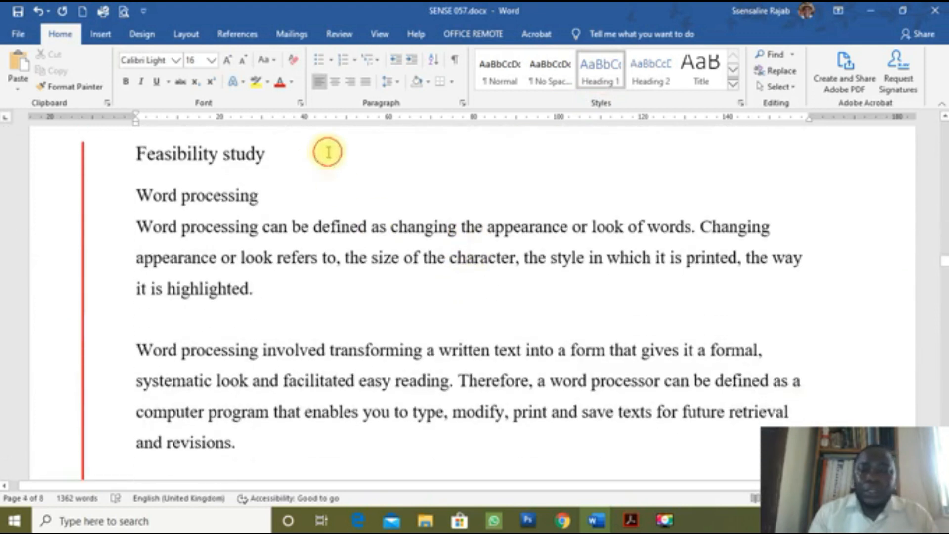
pyautogui.click(602, 82)
pyautogui.scroll(-15, 453, 335)
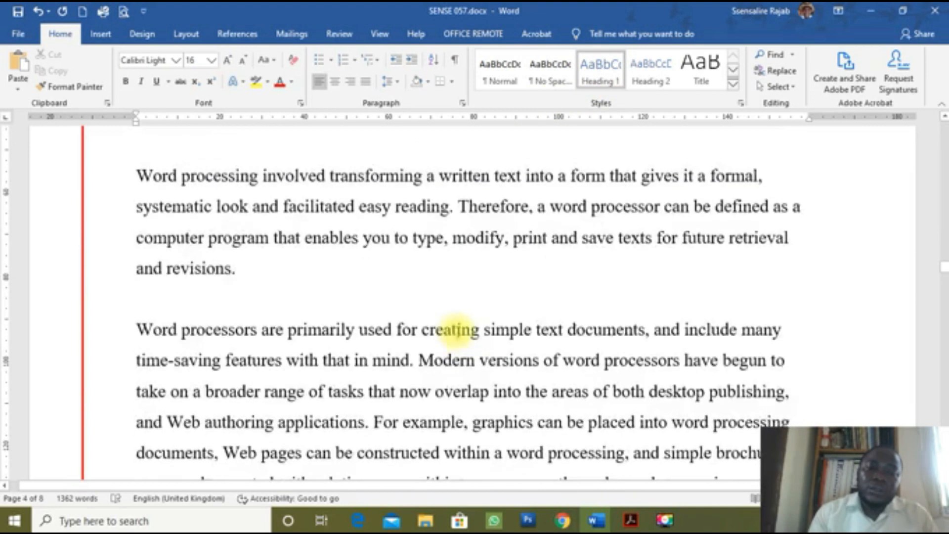
pyautogui.scroll(-6, 466, 322)
pyautogui.click(390, 366)
pyautogui.click(600, 79)
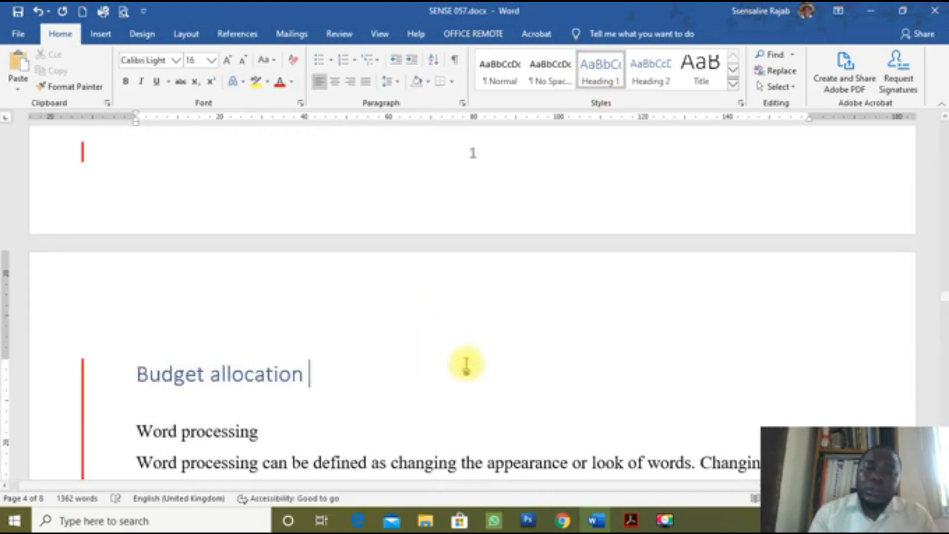
# Step: Apply Heading 1 to the Review of previous Minutes and Reactions to the minutes titles
pyautogui.scroll(-10, 474, 360)
pyautogui.scroll(-12, 479, 352)
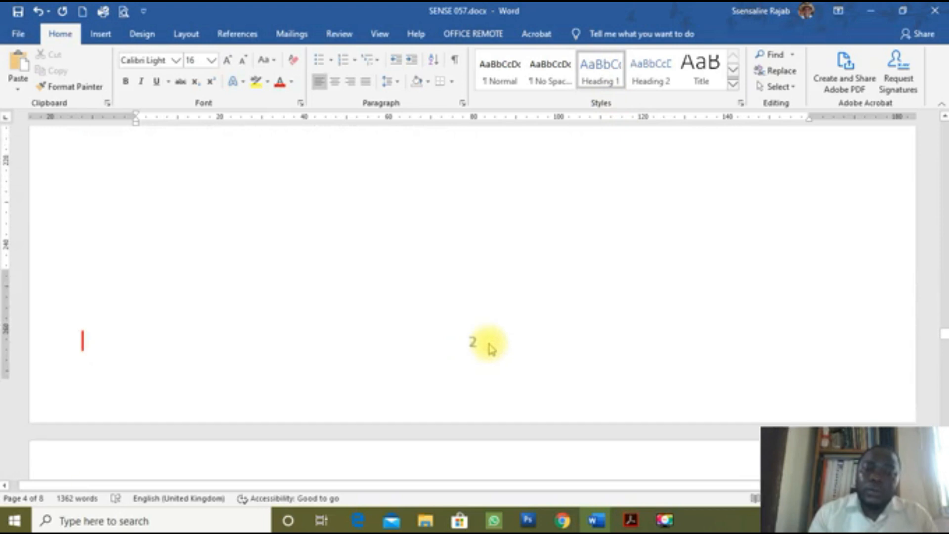
pyautogui.click(433, 303)
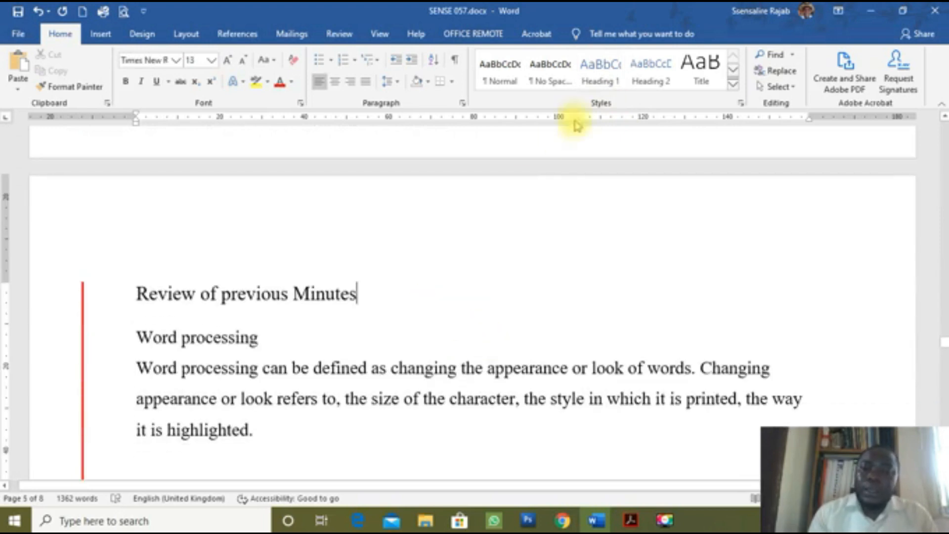
pyautogui.click(597, 83)
pyautogui.scroll(-15, 498, 374)
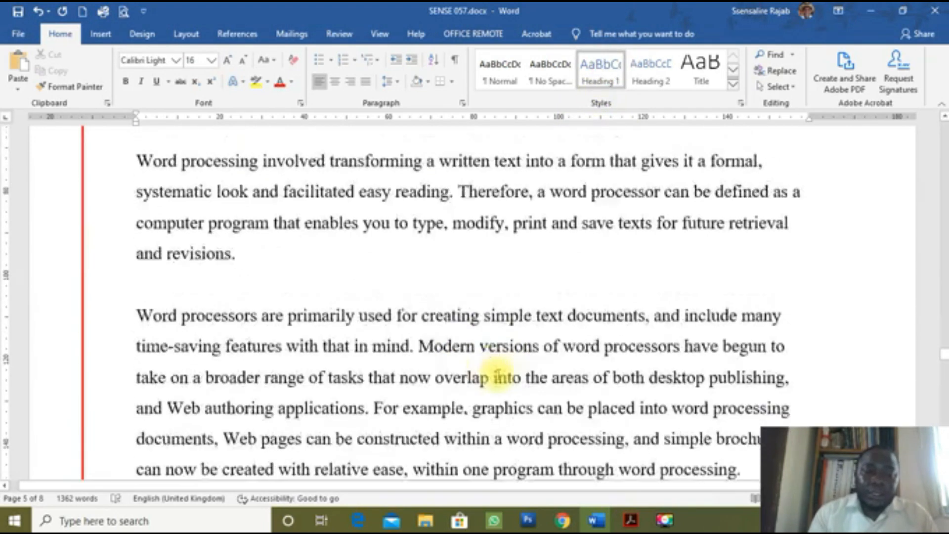
pyautogui.scroll(-15, 498, 374)
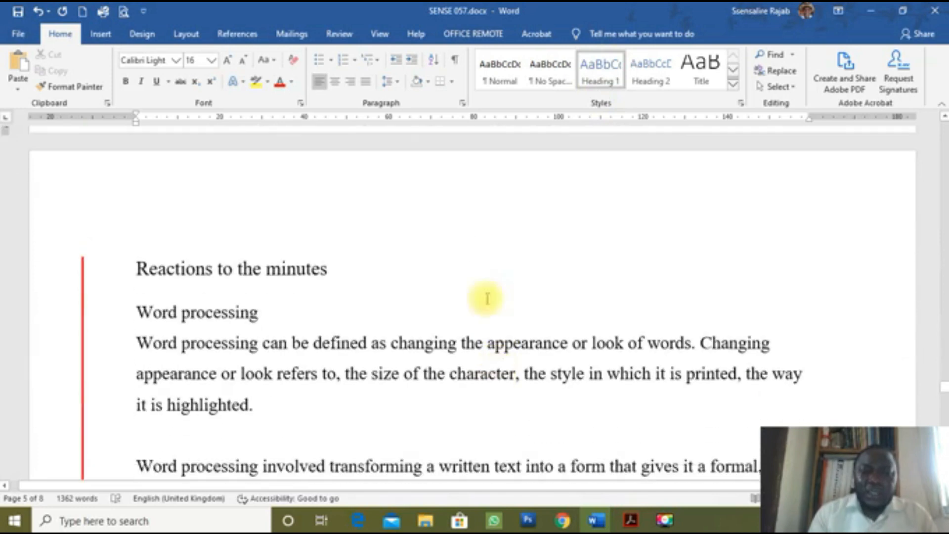
pyautogui.click(424, 274)
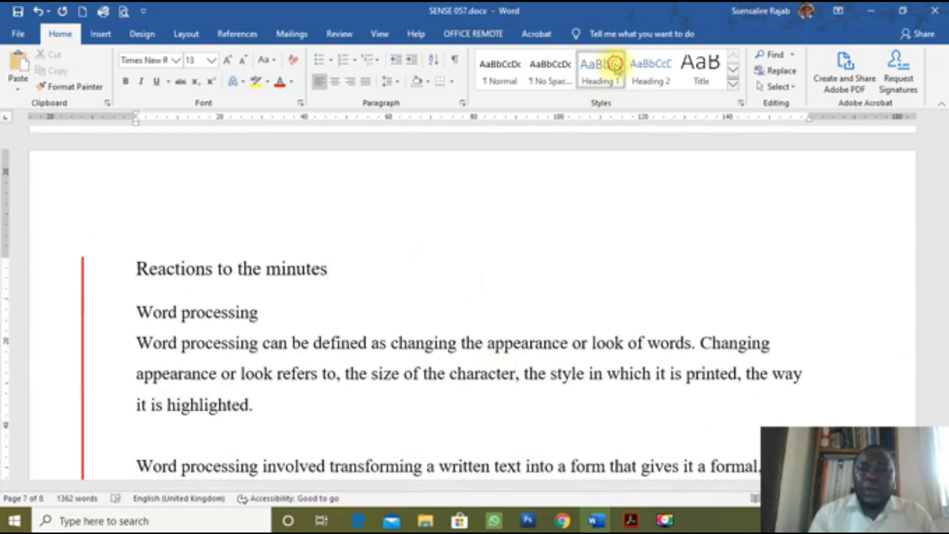
pyautogui.click(609, 67)
# Step: Apply Heading 1 to the Conclusive remarks title
pyautogui.scroll(-2, 432, 339)
pyautogui.scroll(-12, 434, 339)
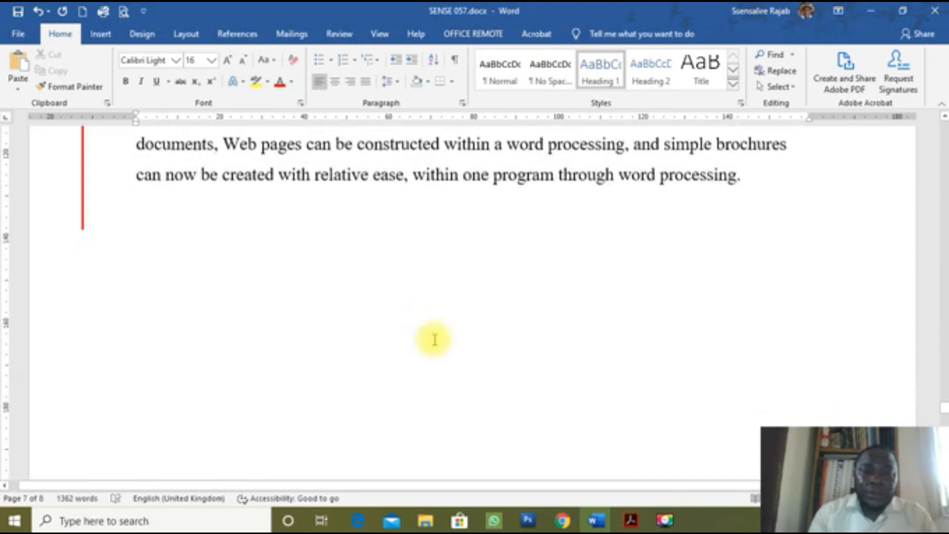
pyautogui.scroll(-1, 438, 338)
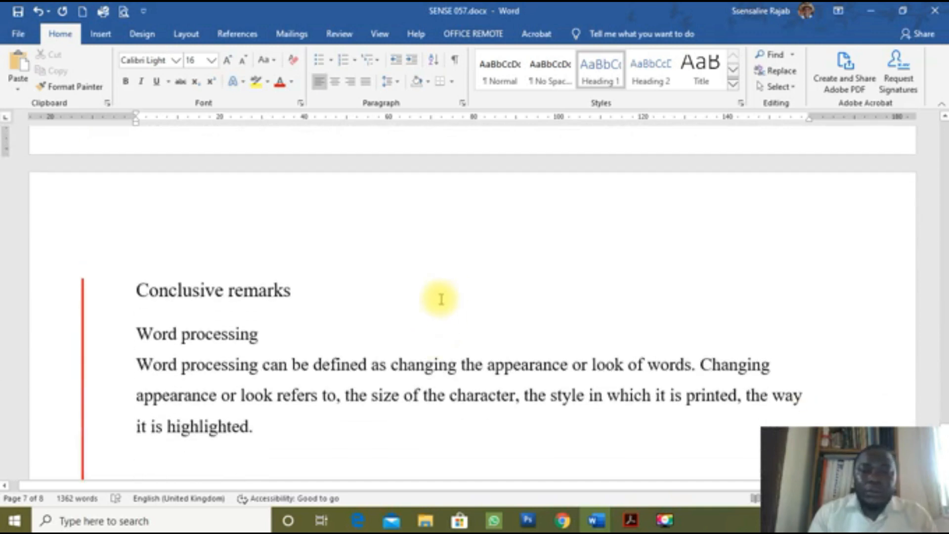
pyautogui.click(440, 294)
pyautogui.click(648, 70)
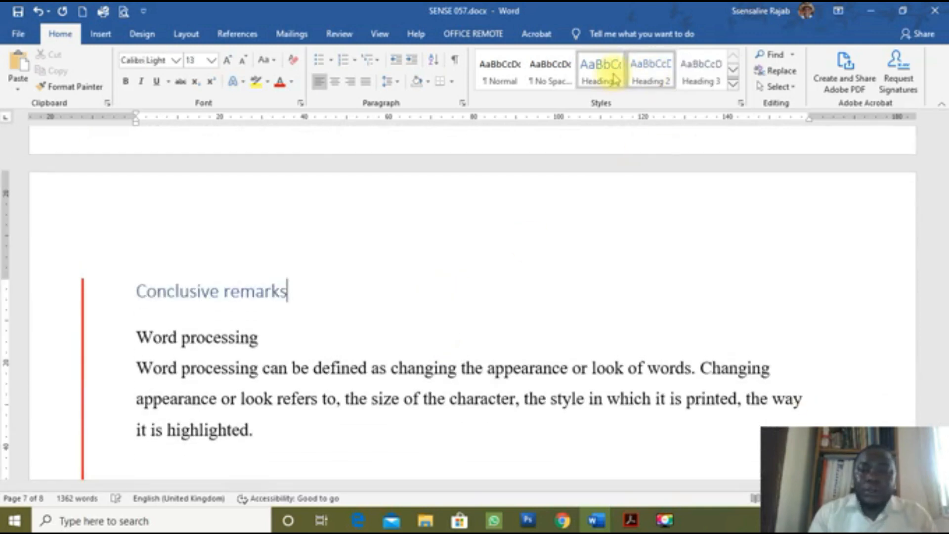
pyautogui.click(607, 69)
# Step: Page back up and place the cursor in the Executive summary title
pyautogui.scroll(-15, 445, 363)
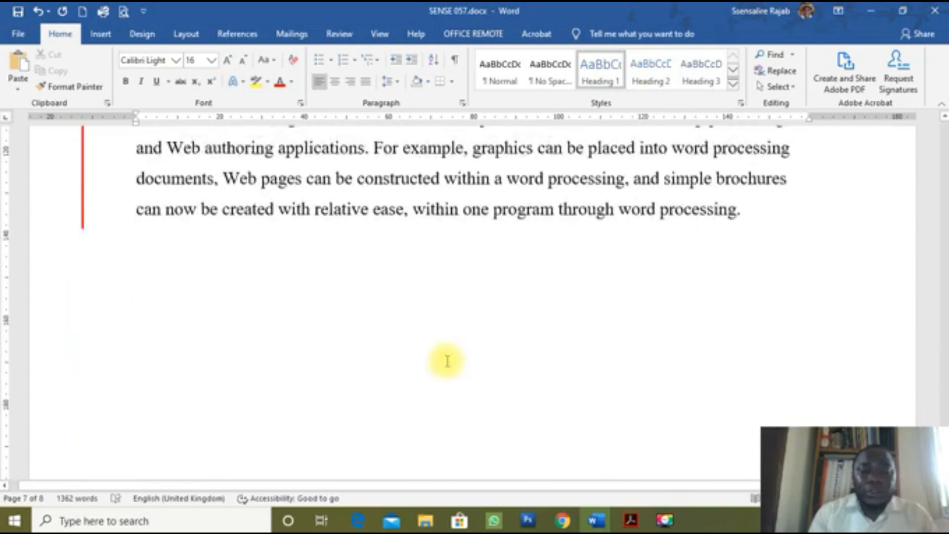
pyautogui.scroll(15, 449, 360)
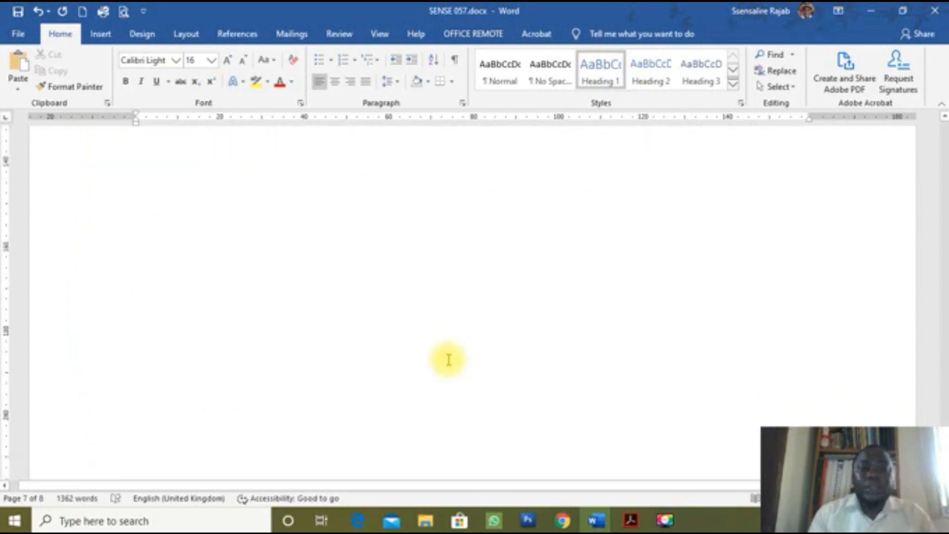
pyautogui.scroll(3, 448, 361)
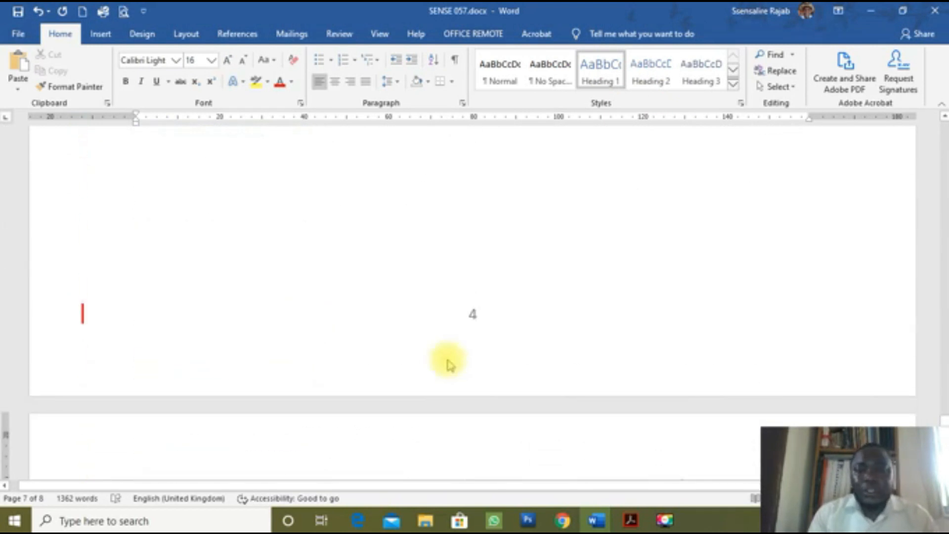
pyautogui.scroll(-6, 451, 353)
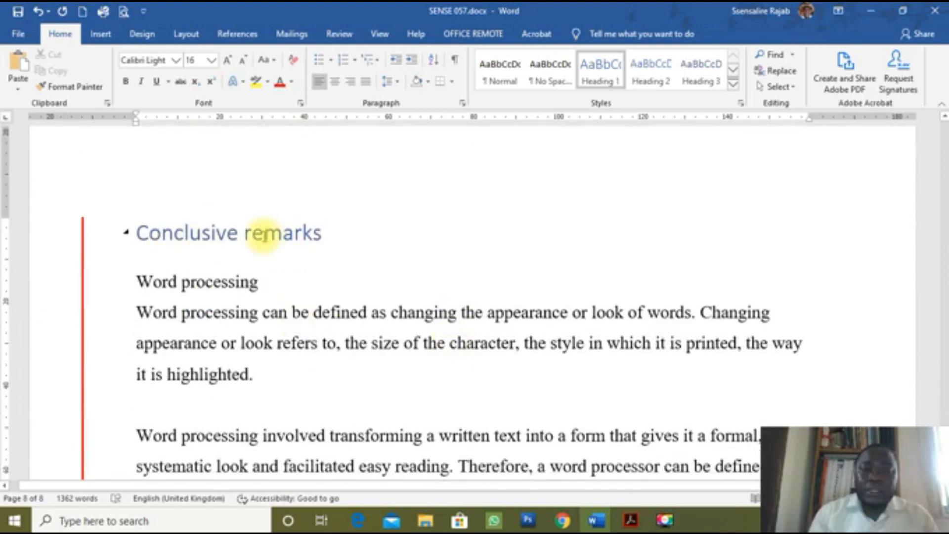
pyautogui.scroll(3, 264, 235)
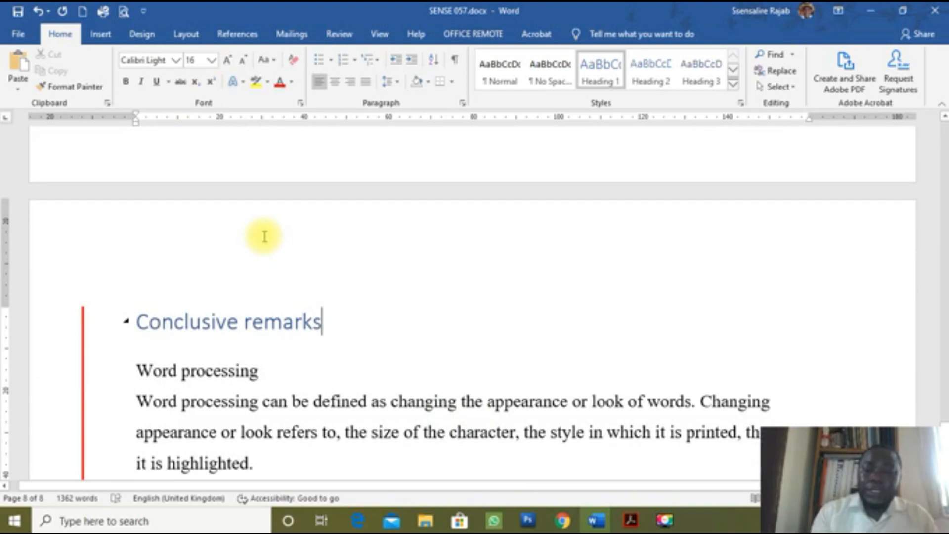
pyautogui.press('pageup')
pyautogui.press('pageup')
pyautogui.press('pageup')
pyautogui.press('pageup')
pyautogui.press('pageup')
pyautogui.press('pageup')
pyautogui.press('pageup')
pyautogui.press('pageup')
pyautogui.press('pageup')
pyautogui.press('pageup')
pyautogui.press('pageup')
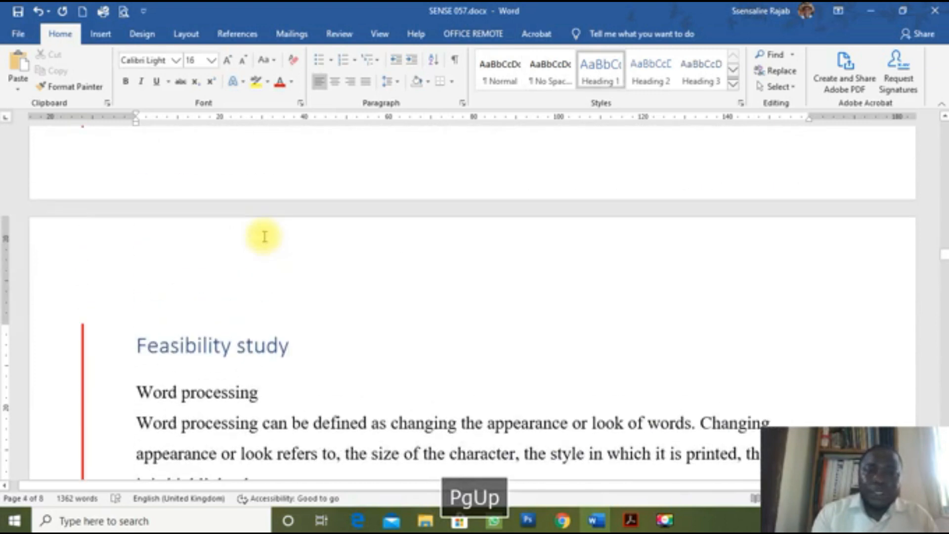
pyautogui.press('pageup')
pyautogui.press('pageup')
pyautogui.press('pageup')
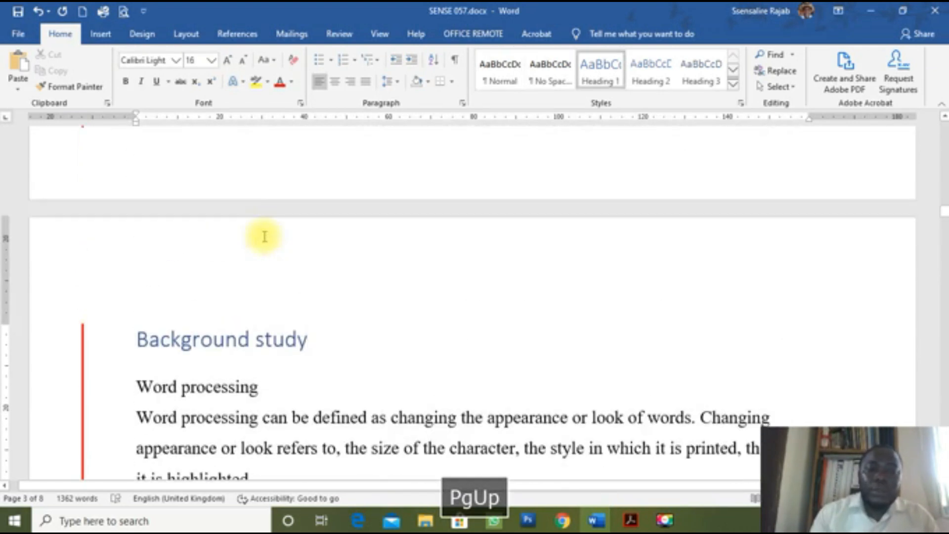
pyautogui.press('pageup')
pyautogui.press('pageup')
pyautogui.press('pageup')
pyautogui.press('pageup')
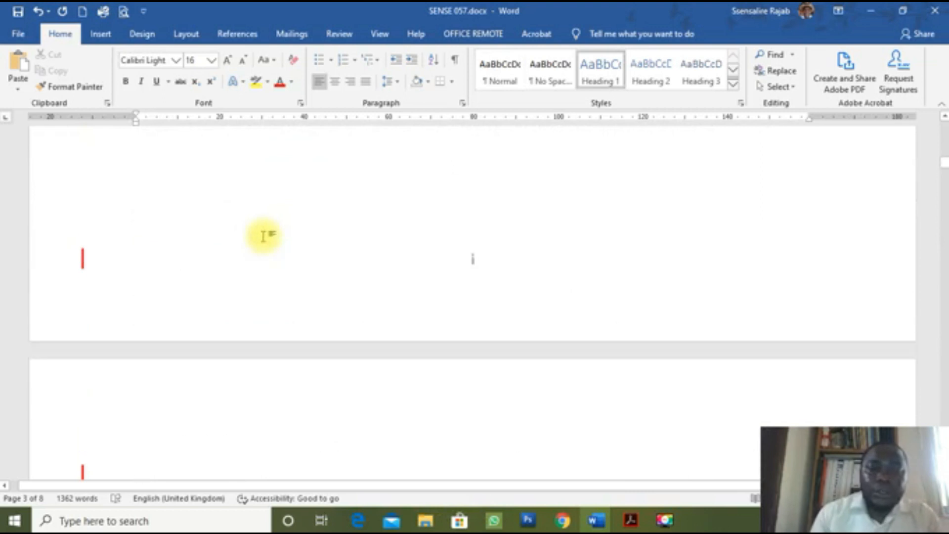
pyautogui.scroll(-5, 267, 229)
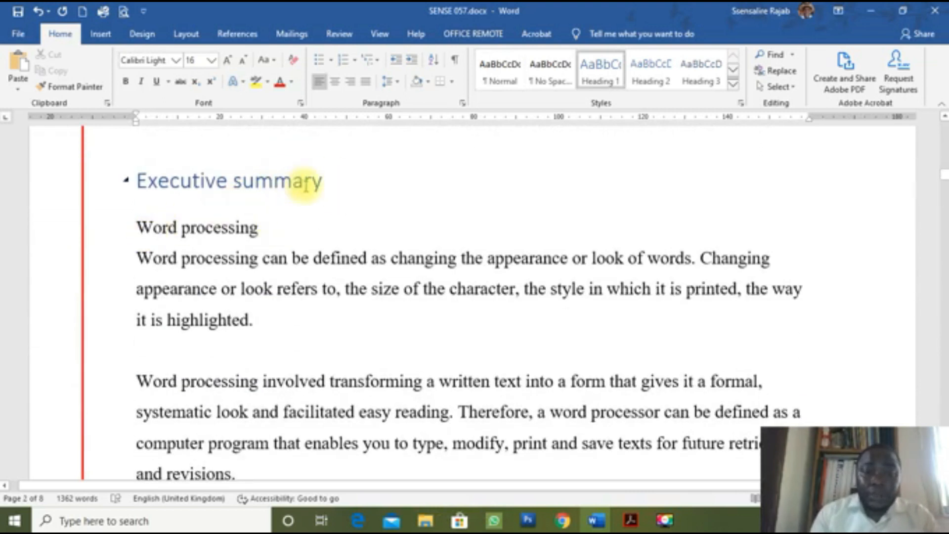
pyautogui.click(356, 184)
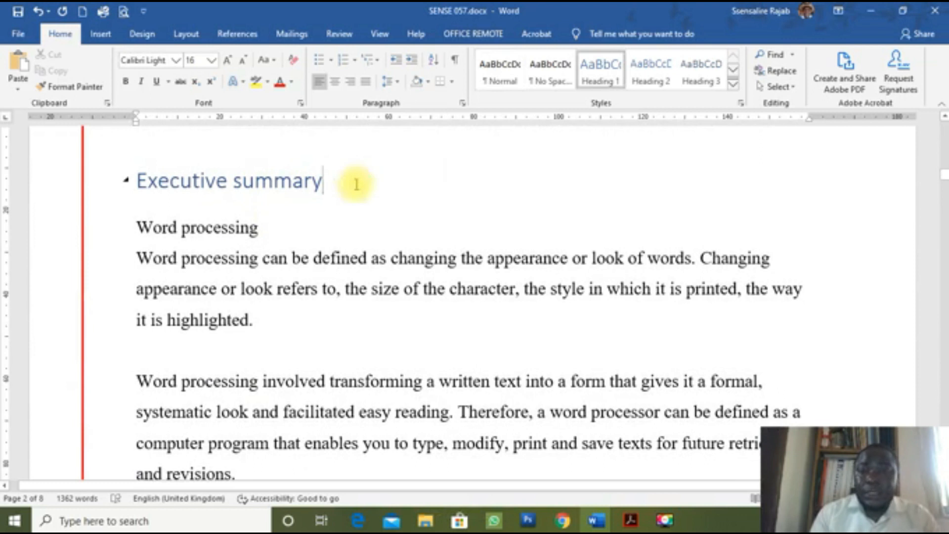
# Step: Modify Heading 1 to Times New Roman, bold, Automatic colour, with Automatically update ticked
pyautogui.rightClick(612, 81)
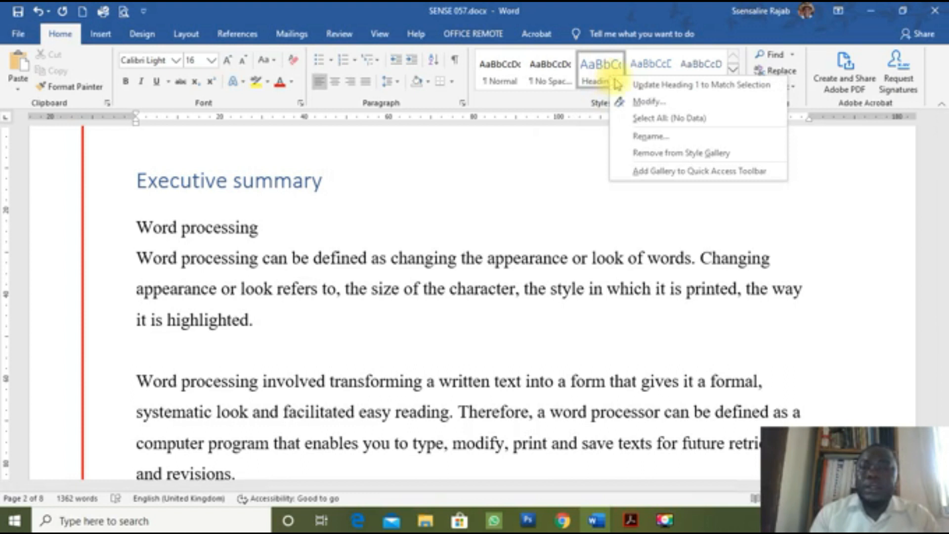
pyautogui.click(641, 101)
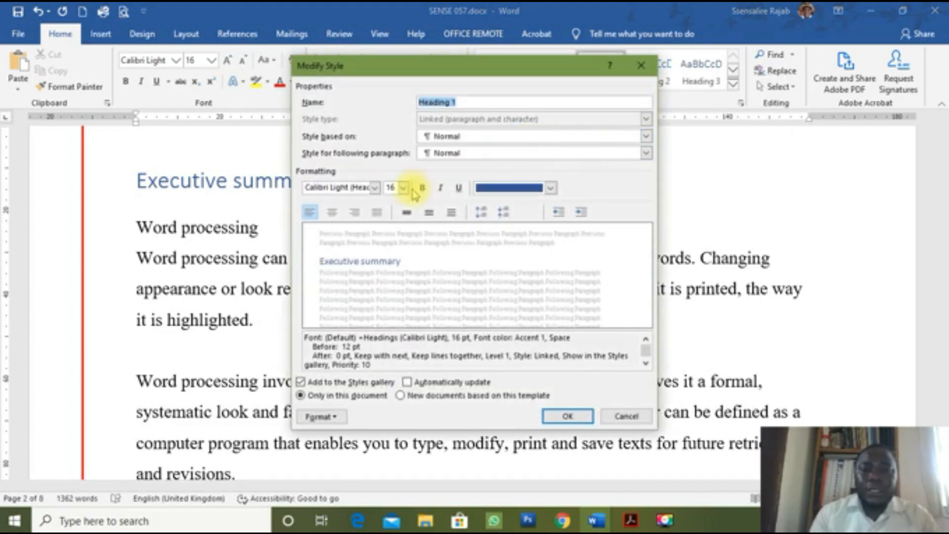
pyautogui.click(375, 188)
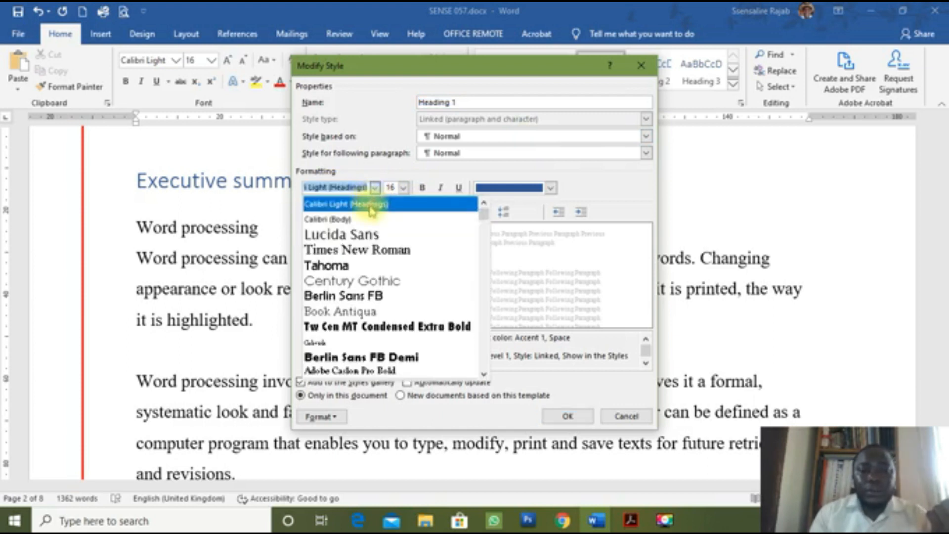
pyautogui.click(368, 251)
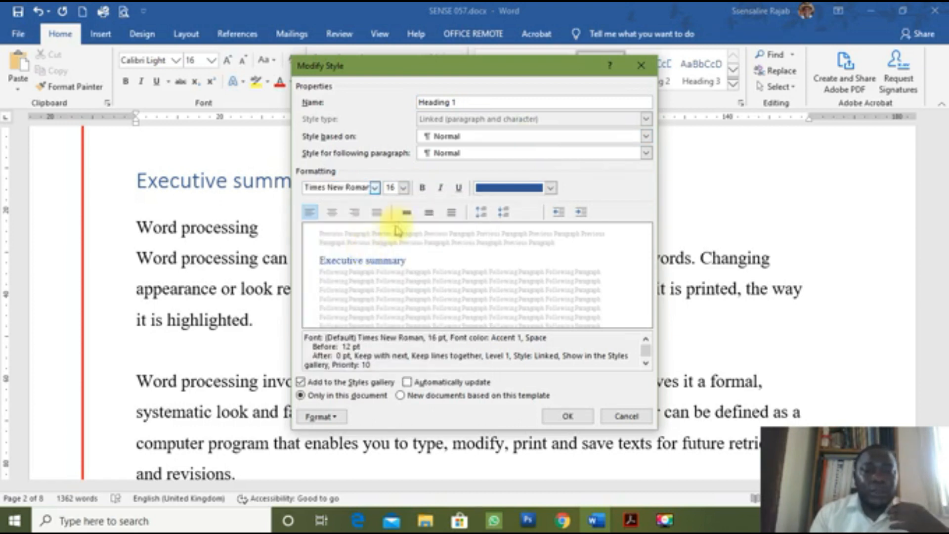
pyautogui.click(423, 188)
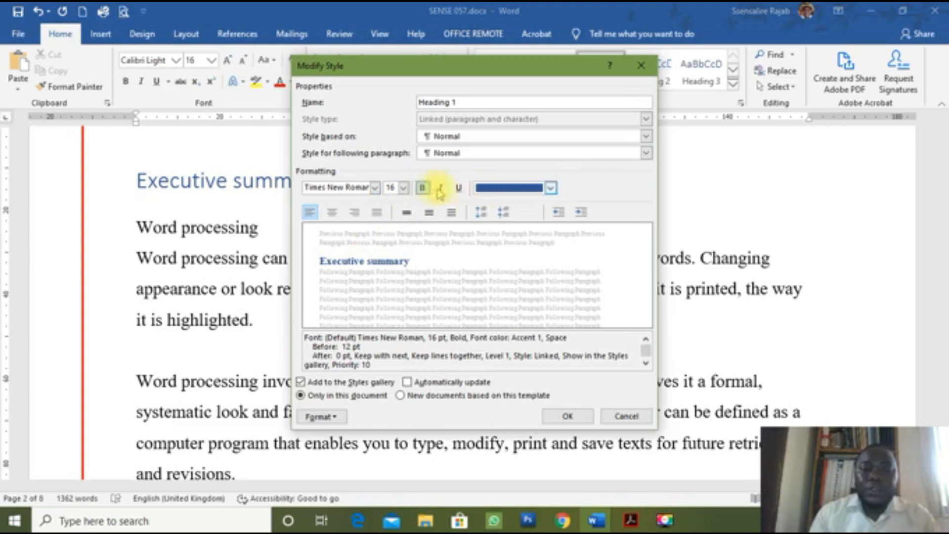
pyautogui.click(550, 189)
pyautogui.click(513, 206)
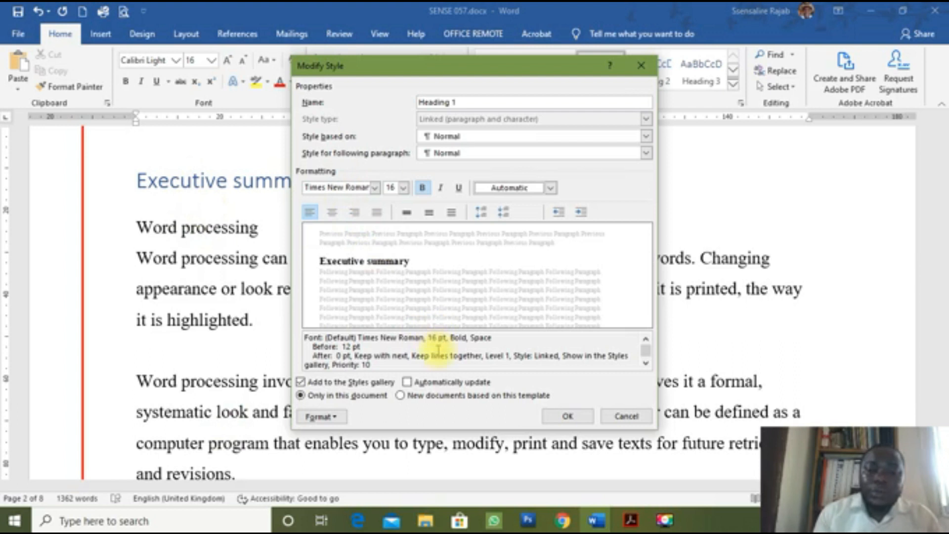
pyautogui.click(408, 383)
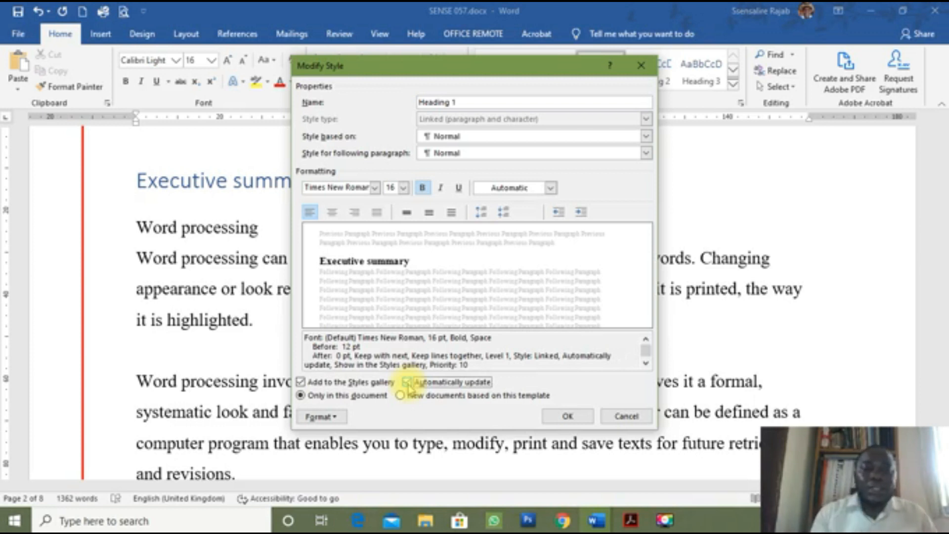
pyautogui.click(567, 417)
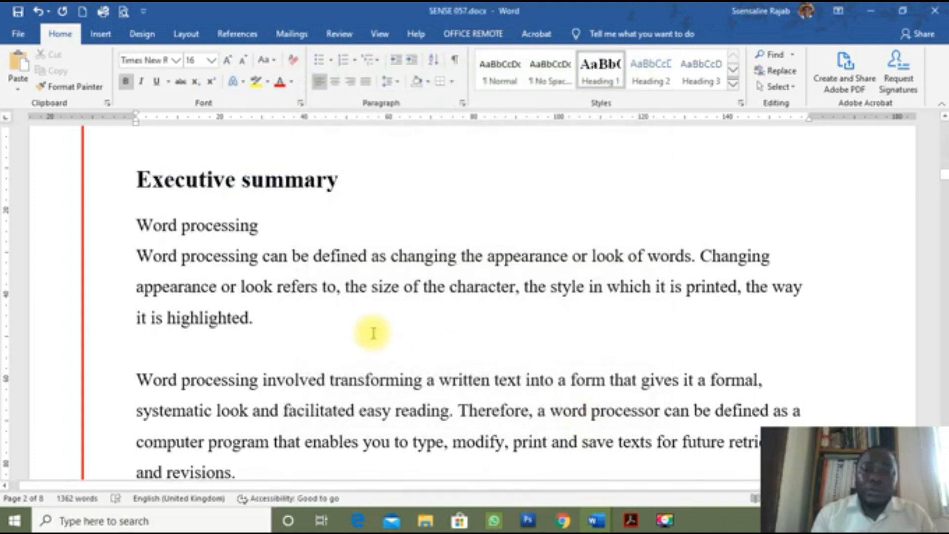
# Step: Check the restyled titles and return to the start of the document
pyautogui.scroll(-5, 374, 330)
pyautogui.scroll(-10, 374, 330)
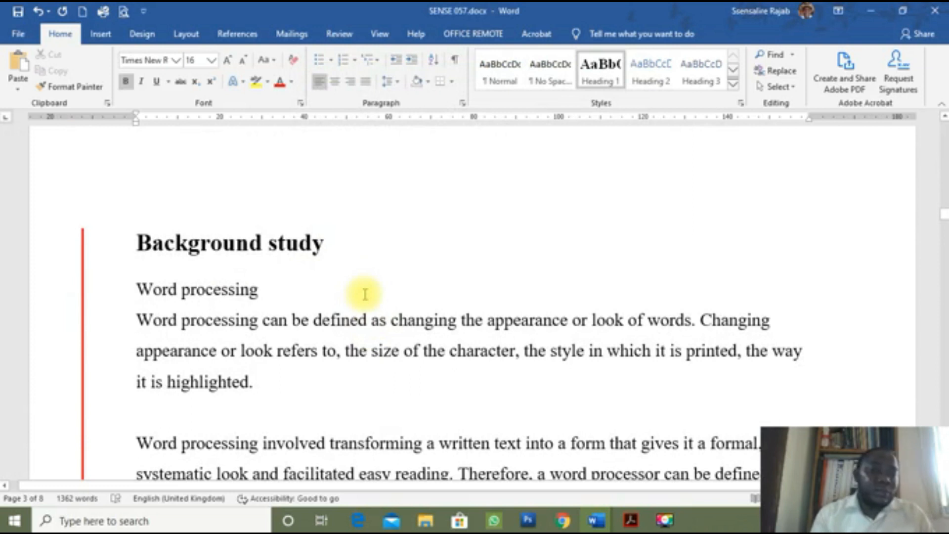
pyautogui.scroll(15, 365, 294)
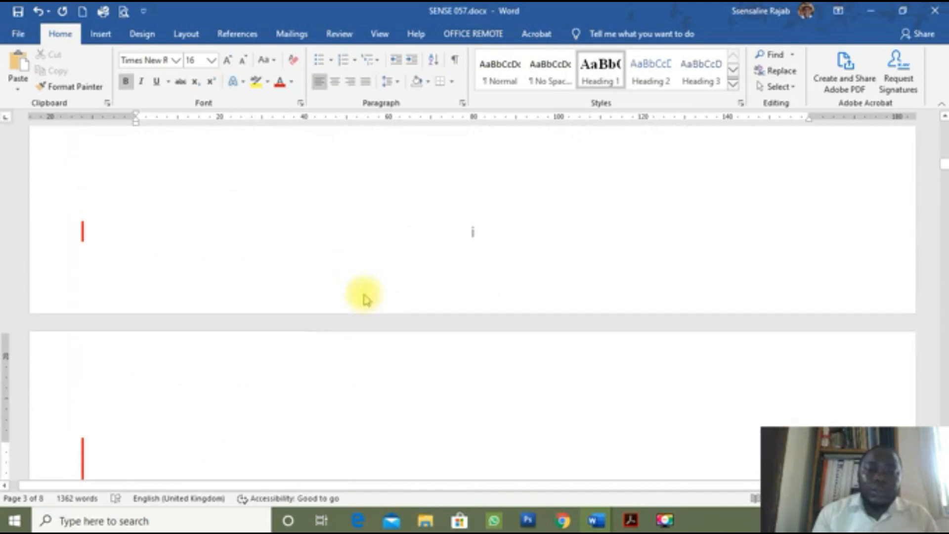
pyautogui.hotkey('ctrl', 'Home')
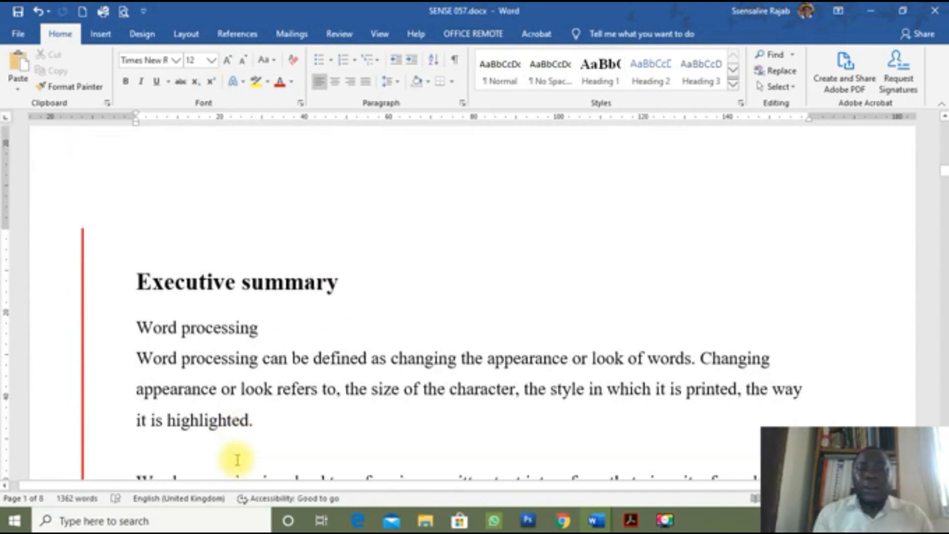
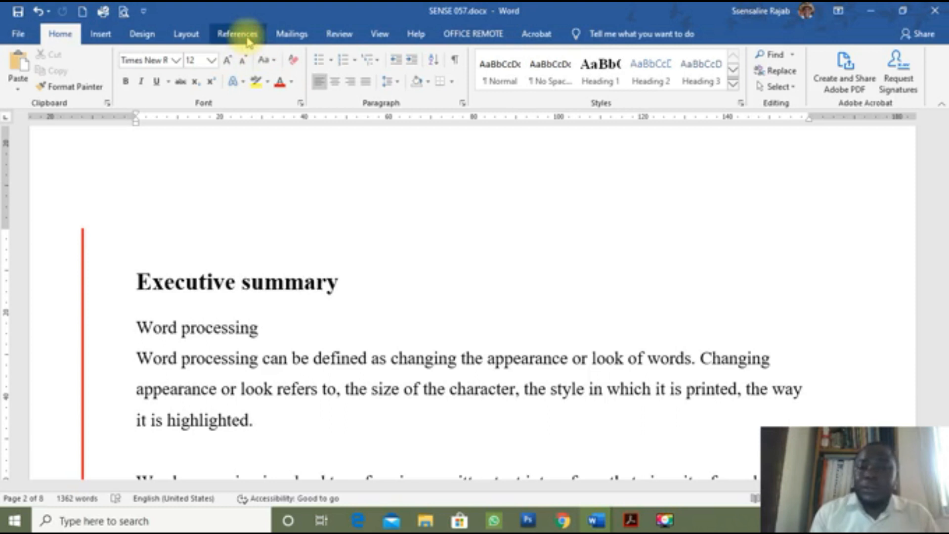
# Step: Insert the Automatic Table 2 table of contents, titled Table of Contents, before Executive summary
pyautogui.click(247, 39)
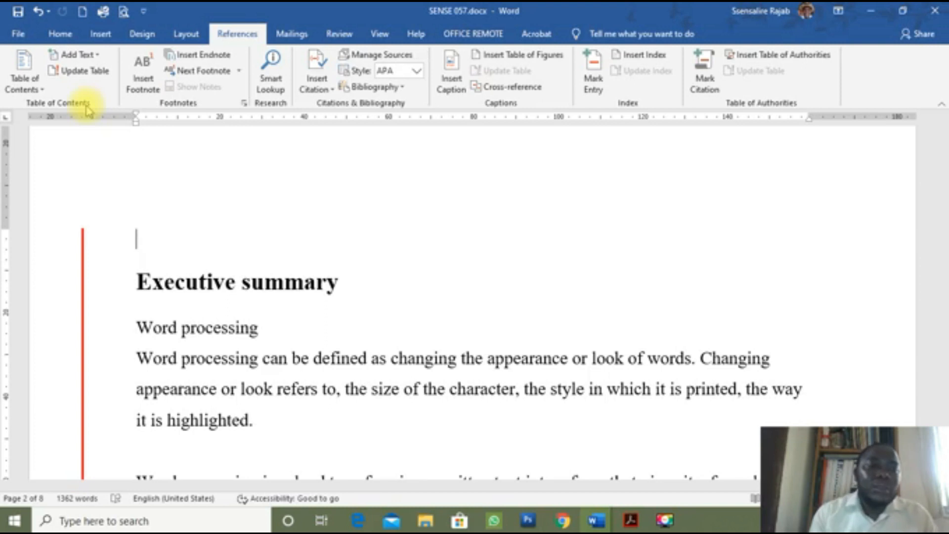
pyautogui.click(27, 69)
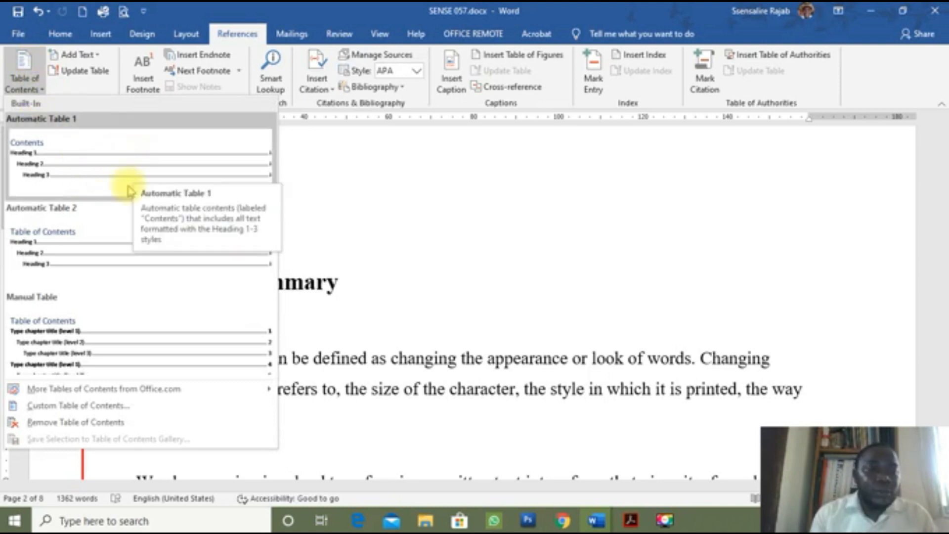
pyautogui.click(42, 256)
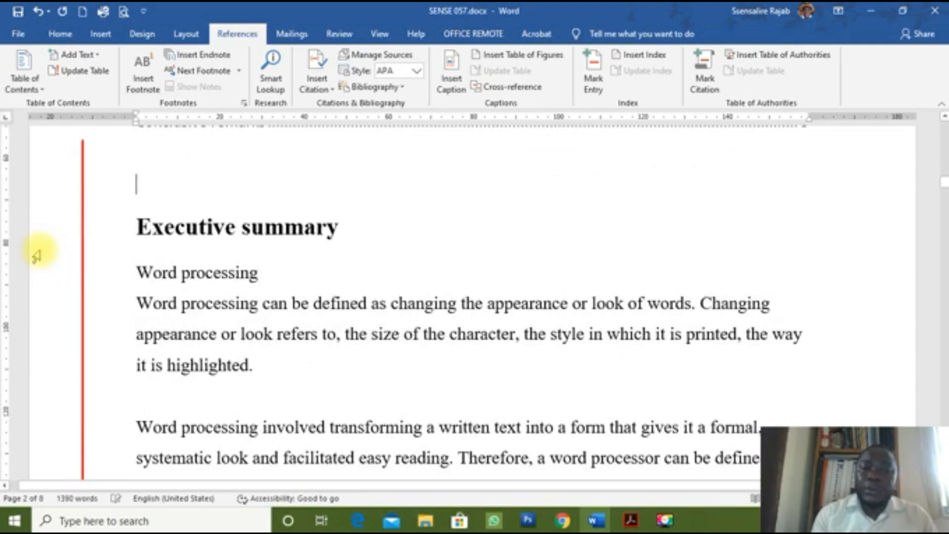
# Step: Ctrl+click the 'Reactions to the minutes' contents entry to jump to that heading on page 7
pyautogui.scroll(5, 205, 250)
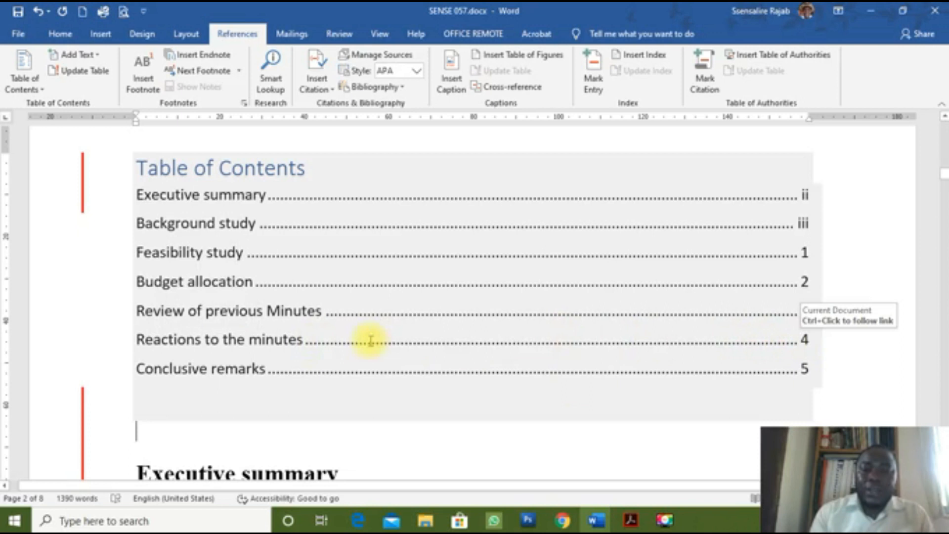
pyautogui.keyDown('ctrl'); pyautogui.click(285, 342); pyautogui.keyUp('ctrl')
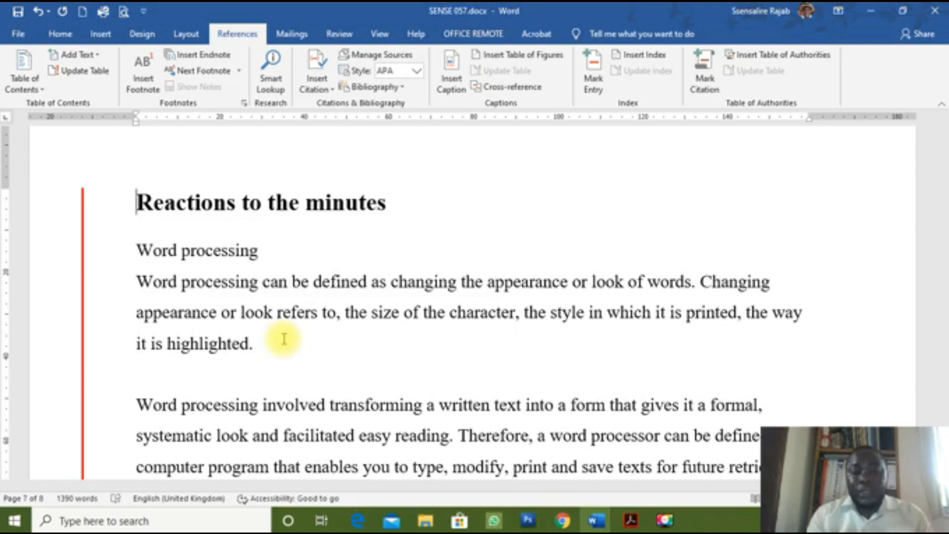
# Step: Return to the table of contents and place the cursor before the Executive summary heading
pyautogui.scroll(20, 284, 339)
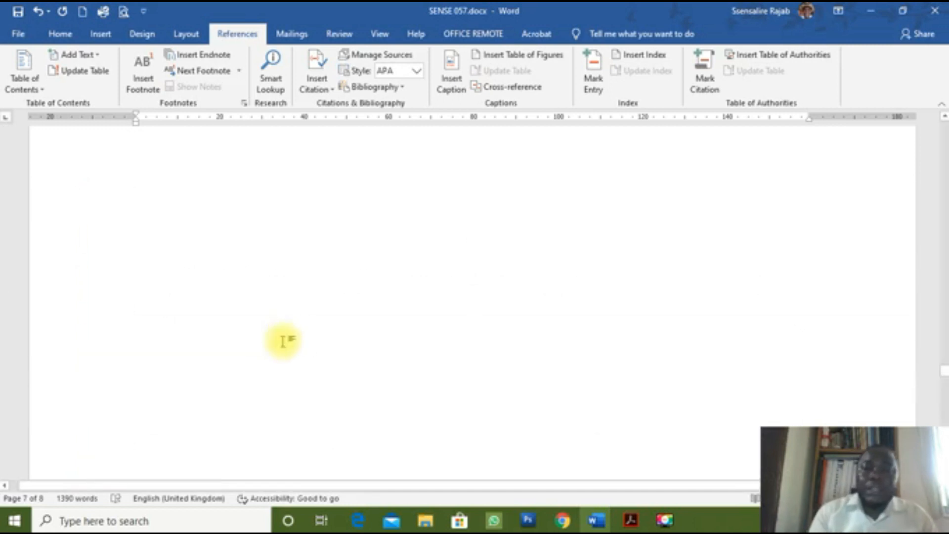
pyautogui.scroll(15, 285, 346)
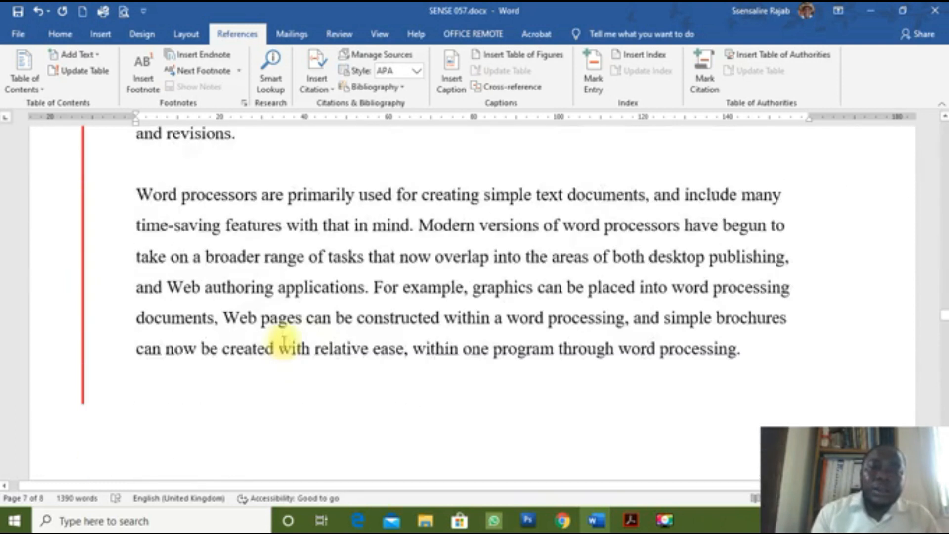
pyautogui.scroll(6, 284, 341)
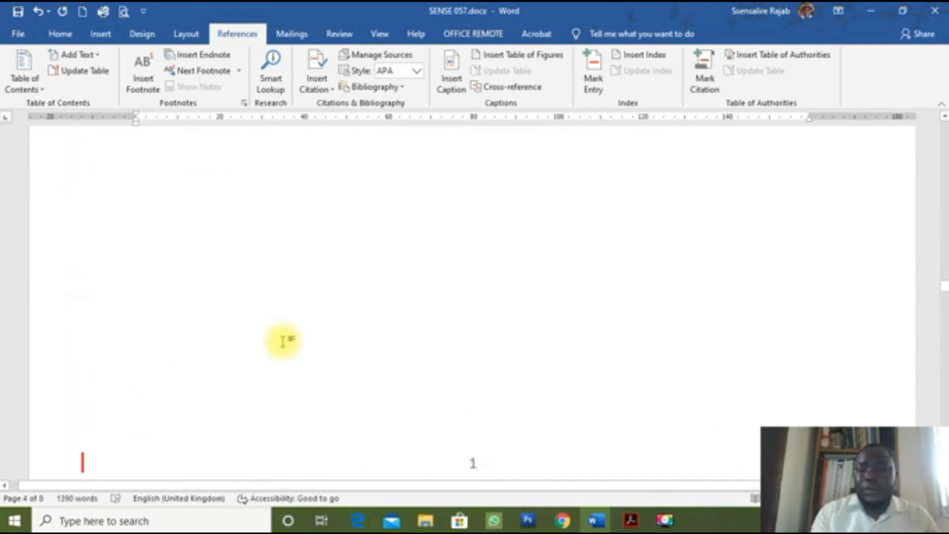
pyautogui.press('pageup')
pyautogui.press('pageup')
pyautogui.press('pageup')
pyautogui.press('pageup')
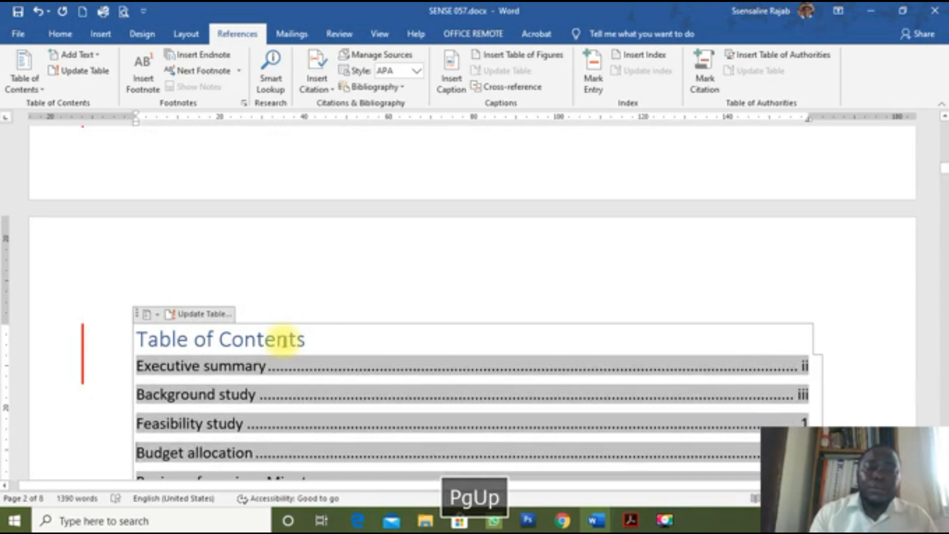
pyautogui.scroll(-7, 471, 392)
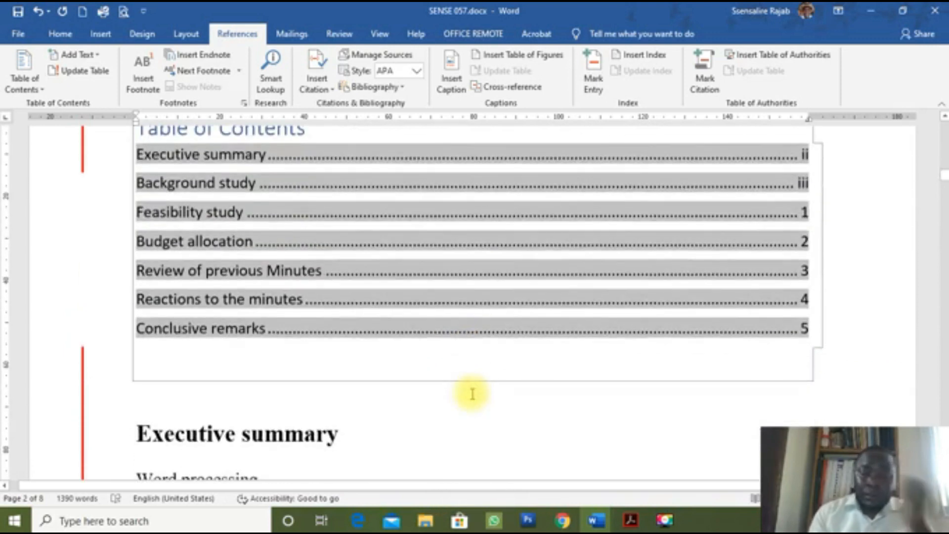
pyautogui.scroll(3, 472, 393)
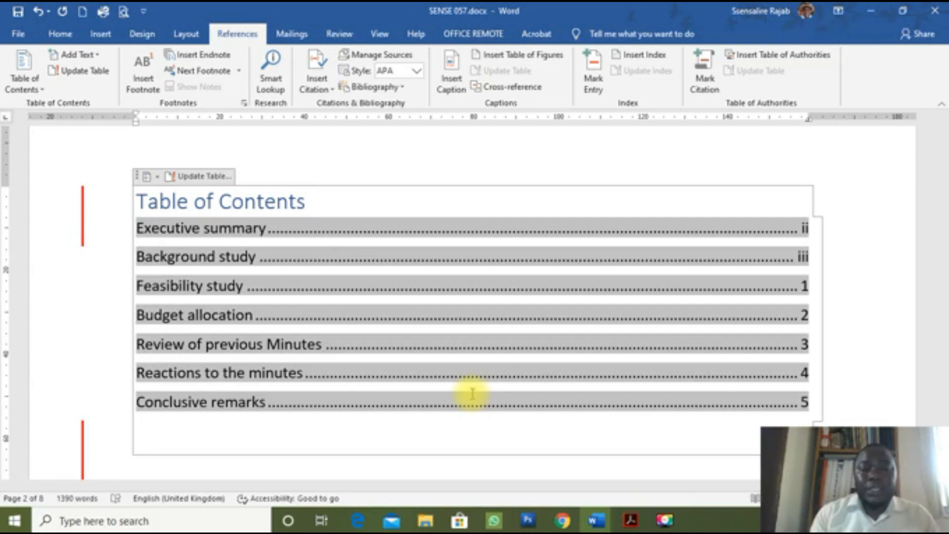
pyautogui.scroll(-5, 472, 394)
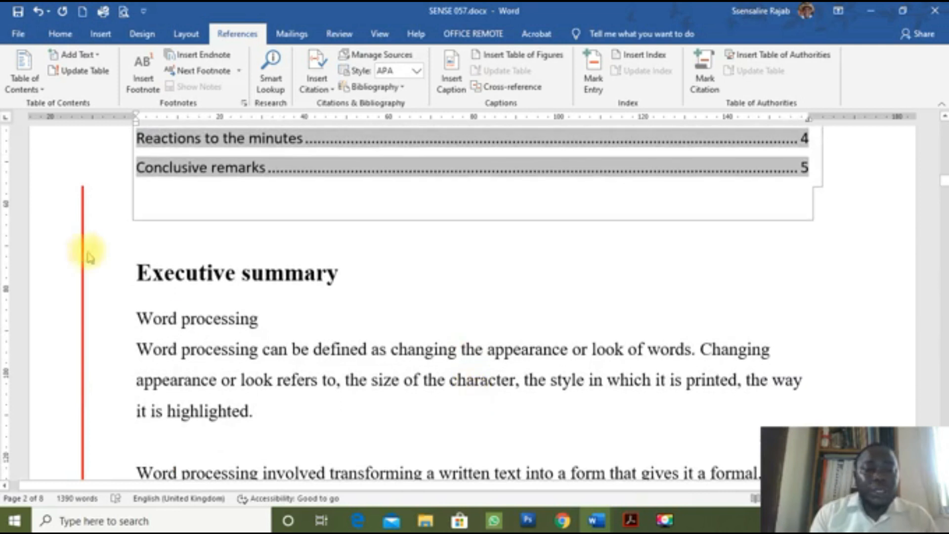
pyautogui.click(136, 270)
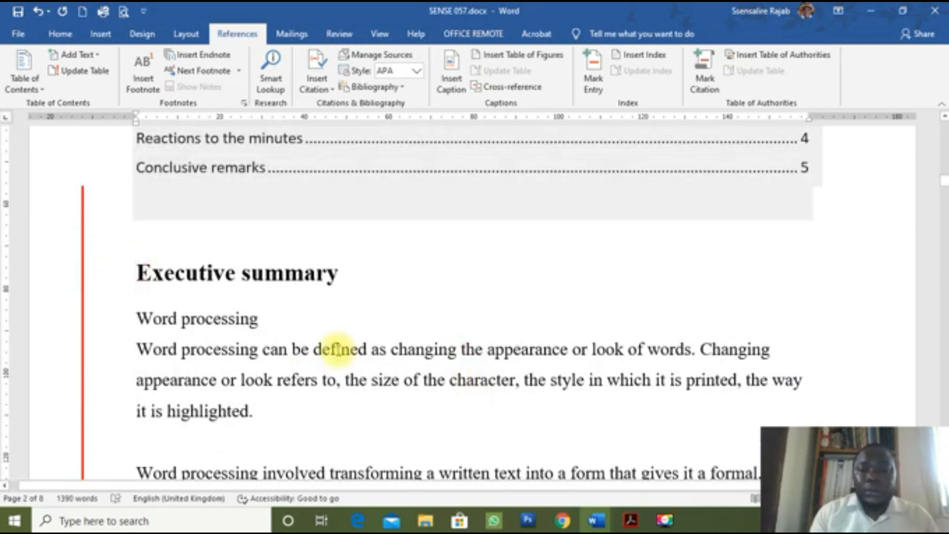
# Step: Insert a Ctrl+Enter page break there and scroll back up to review the contents list
pyautogui.scroll(-6, 341, 349)
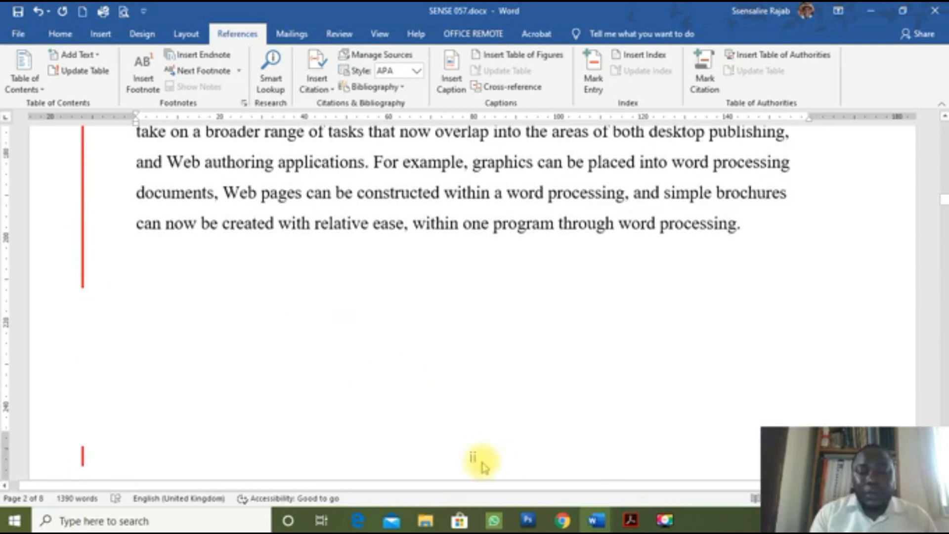
pyautogui.scroll(5, 364, 317)
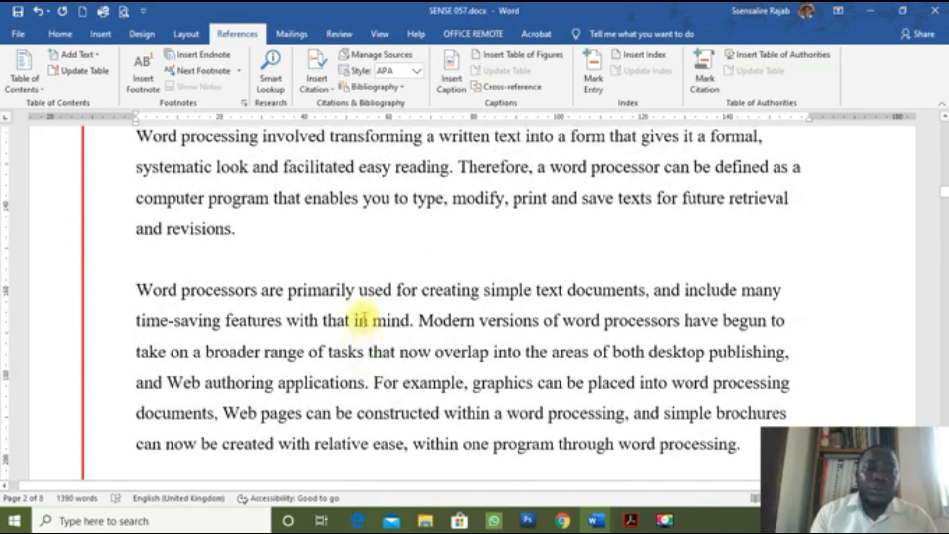
pyautogui.hotkey('ctrl', 'Return')
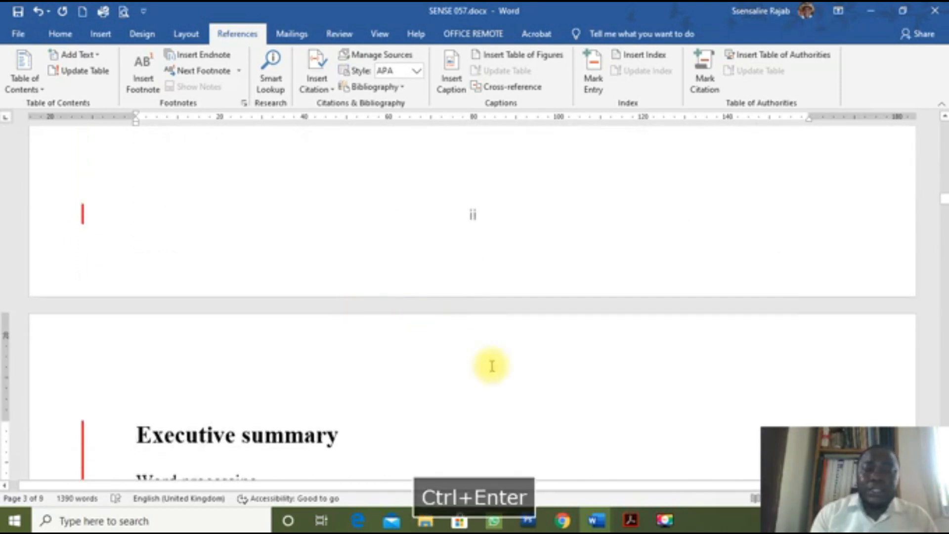
pyautogui.scroll(-3, 489, 365)
pyautogui.scroll(-5, 492, 365)
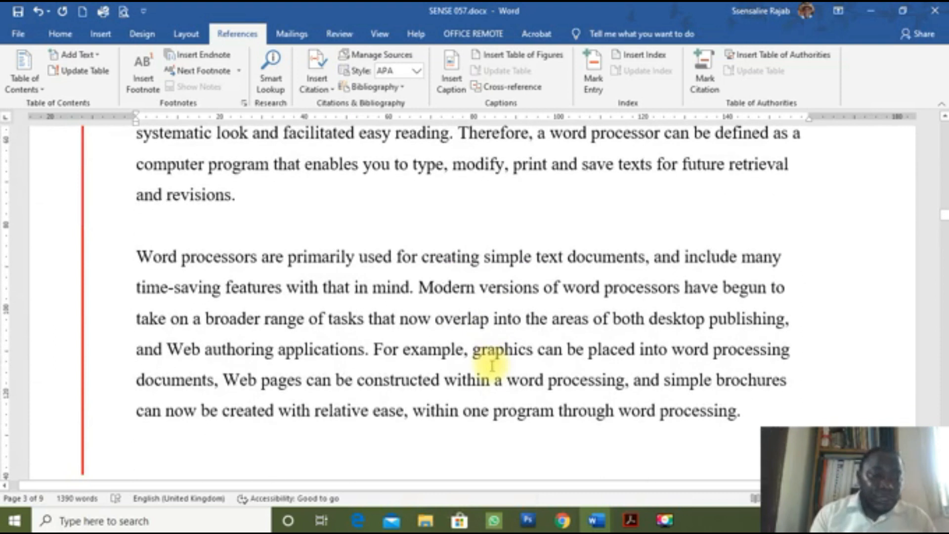
pyautogui.scroll(1, 491, 366)
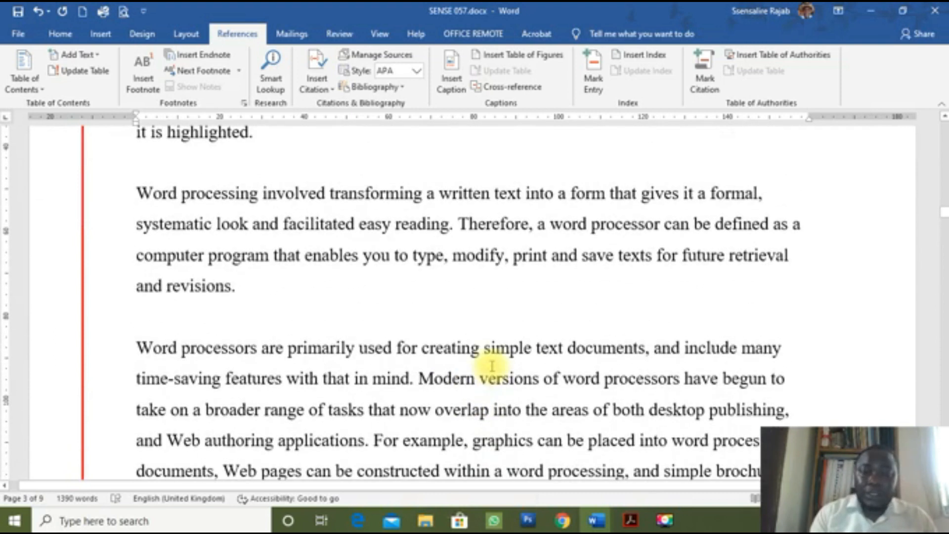
pyautogui.scroll(8, 492, 366)
pyautogui.scroll(2, 491, 368)
pyautogui.scroll(5, 491, 368)
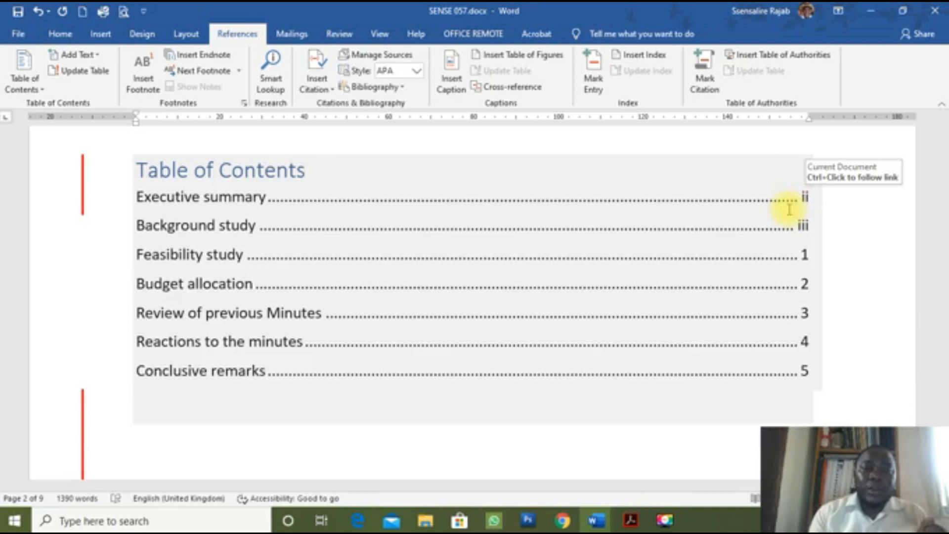
# Step: Update the entire table of contents, then undo it so entries keep pages ii and iii
pyautogui.click(441, 281)
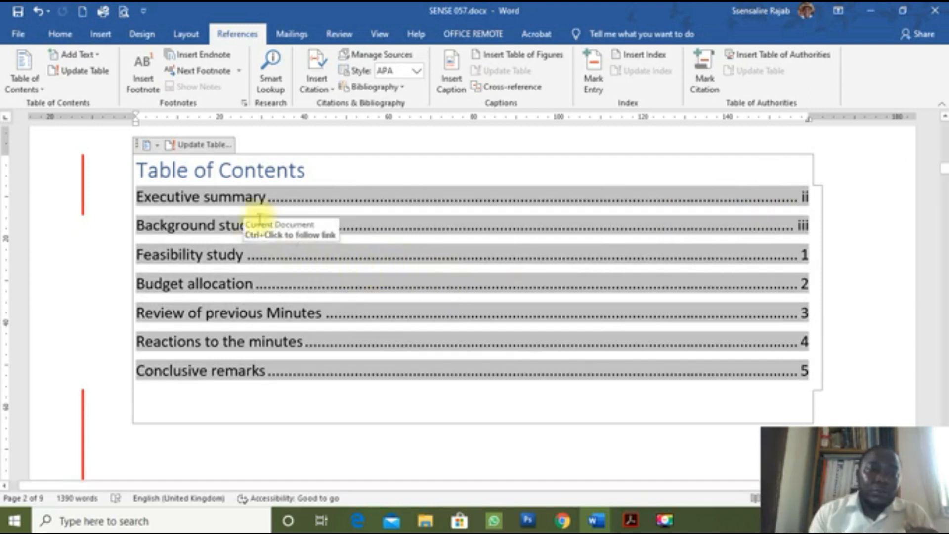
pyautogui.click(209, 146)
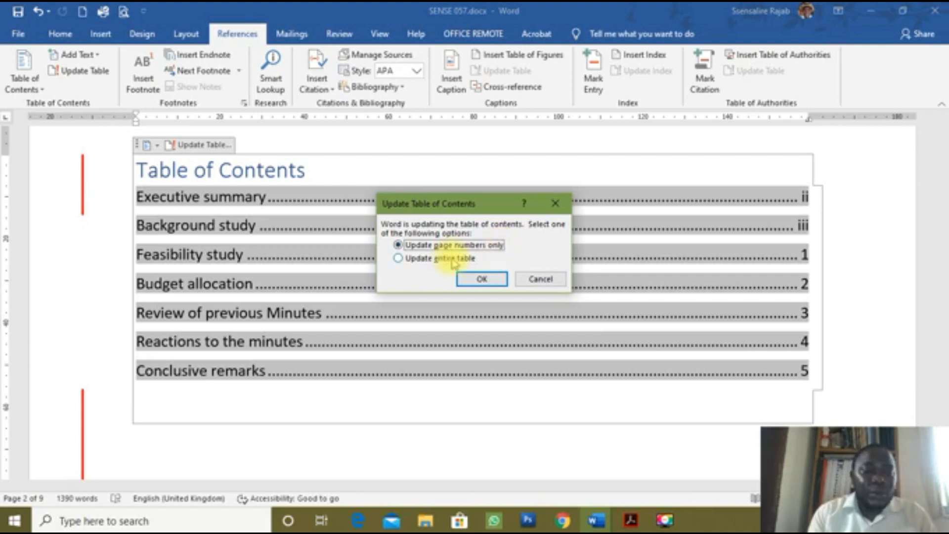
pyautogui.click(429, 258)
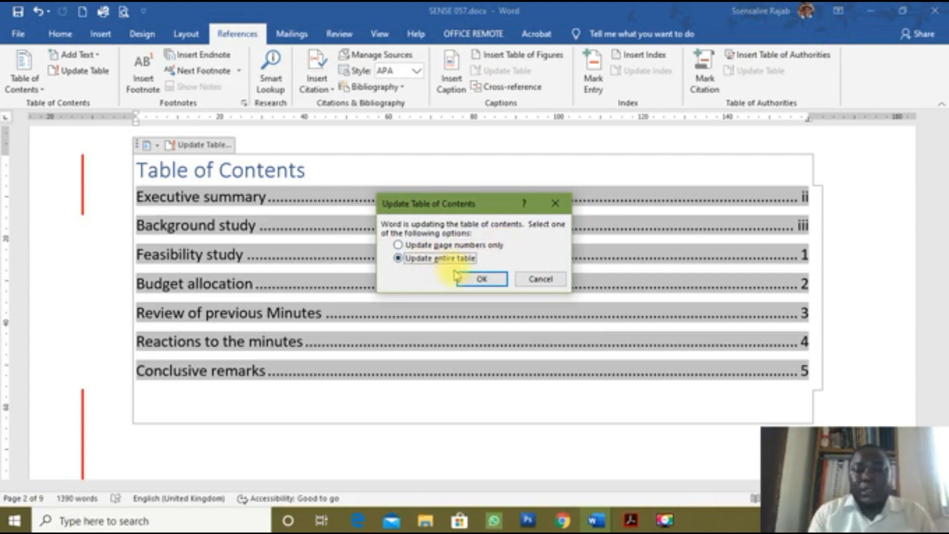
pyautogui.click(470, 280)
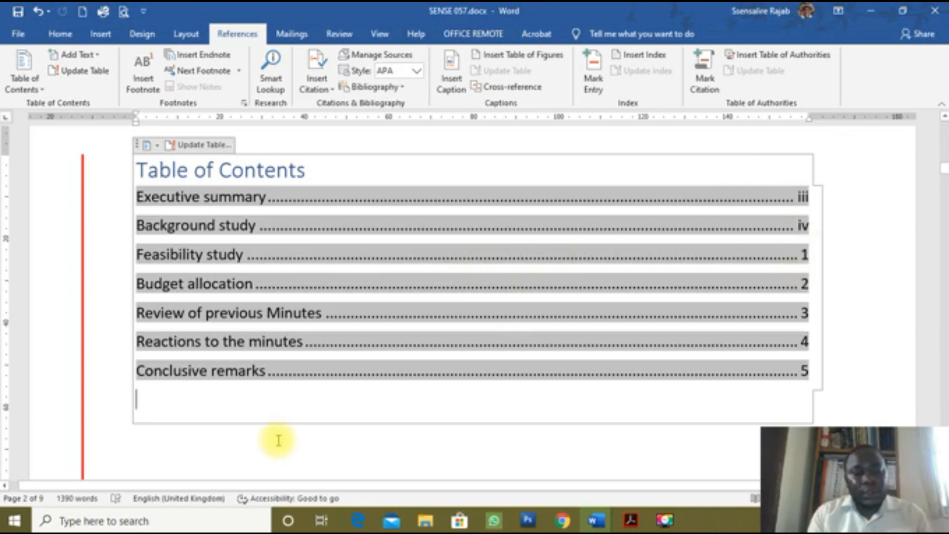
pyautogui.hotkey('ctrl', 'z')
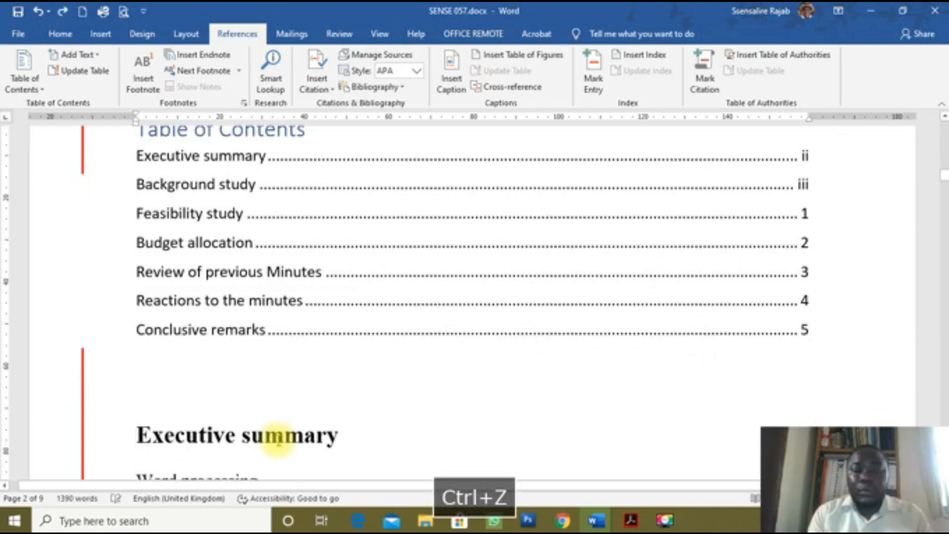
# Step: In the exam PDF, copy question f)'s wording 'there is need to review this paragraph'
pyautogui.click(632, 529)
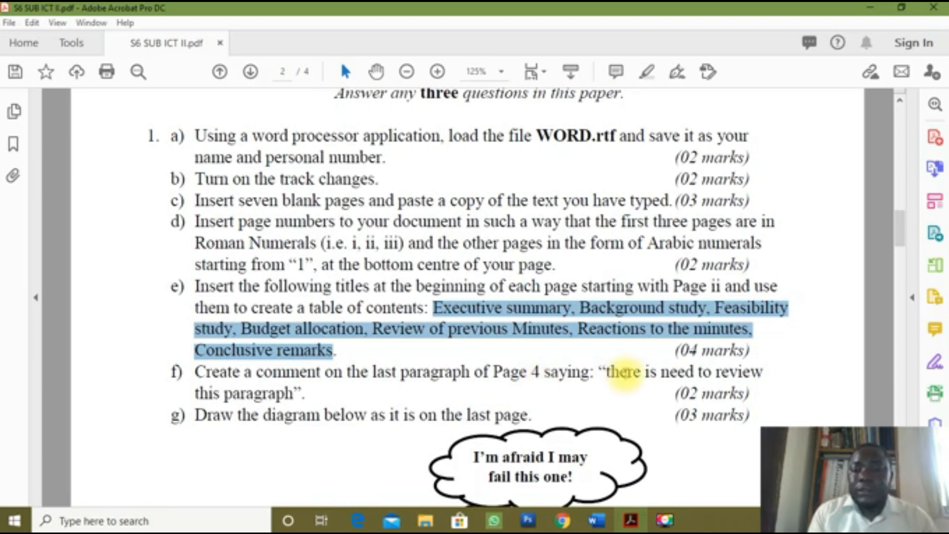
pyautogui.click(609, 374)
pyautogui.moveTo(608, 378); pyautogui.dragTo(300, 393)
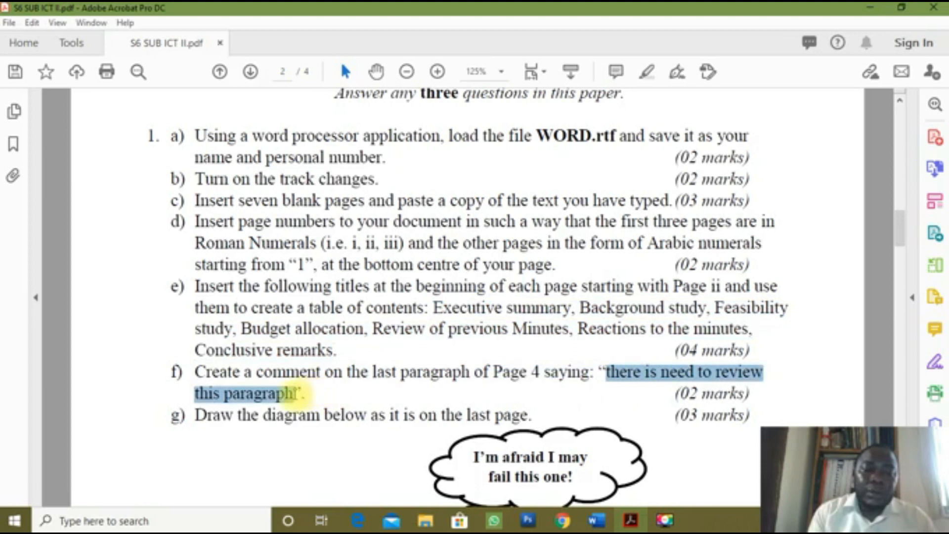
pyautogui.hotkey('ctrl', 'c')
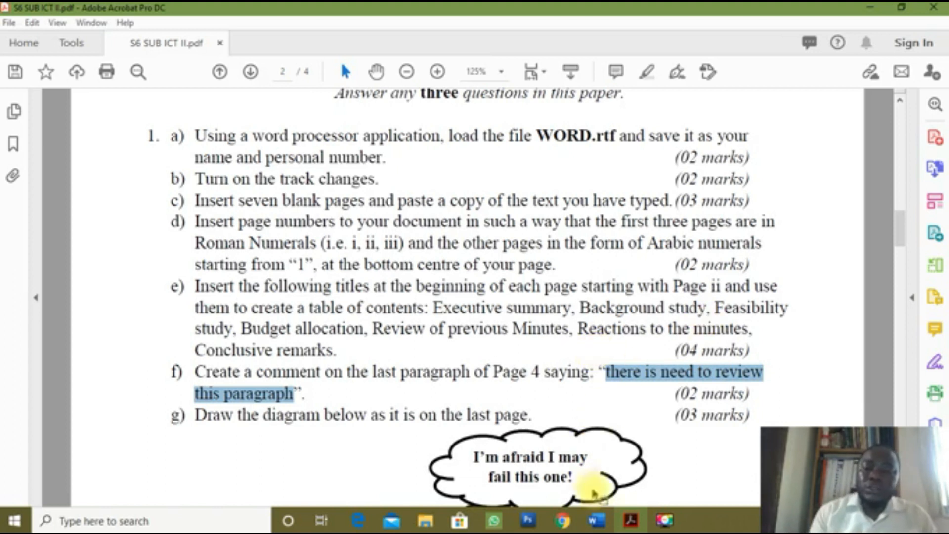
# Step: Return to SENSE 057.docx and page down to place the cursor in page 4's last paragraph
pyautogui.moveTo(604, 527)
pyautogui.click(664, 477)
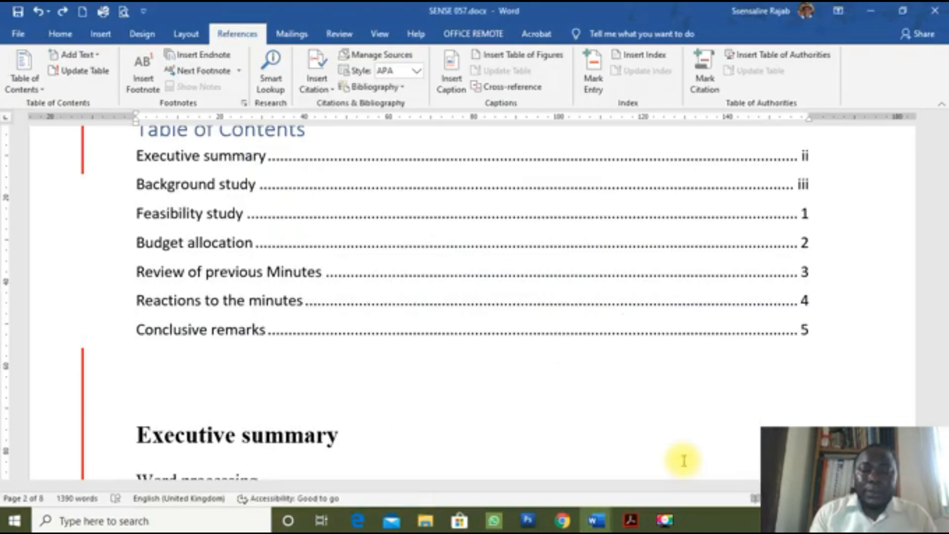
pyautogui.scroll(-6, 460, 366)
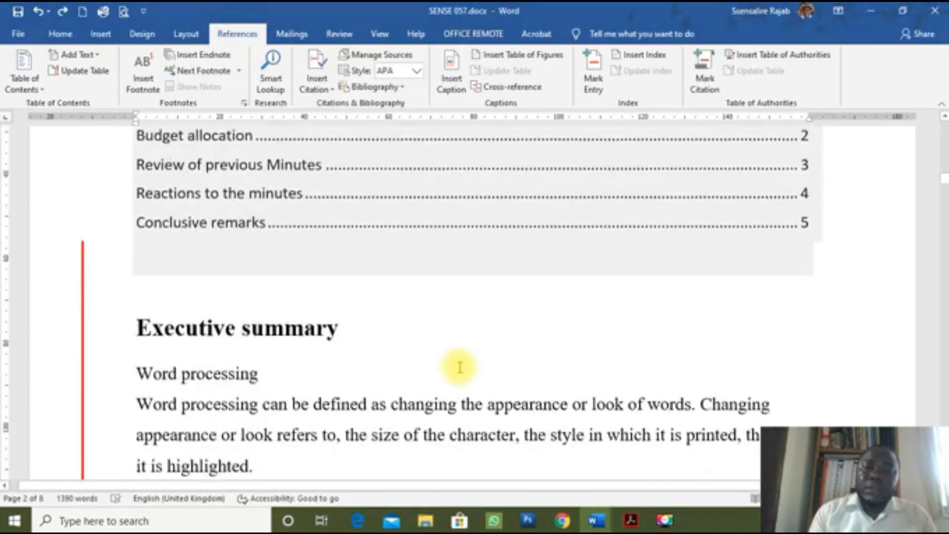
pyautogui.press('Home')
pyautogui.press('pagedown')
pyautogui.press('pagedown')
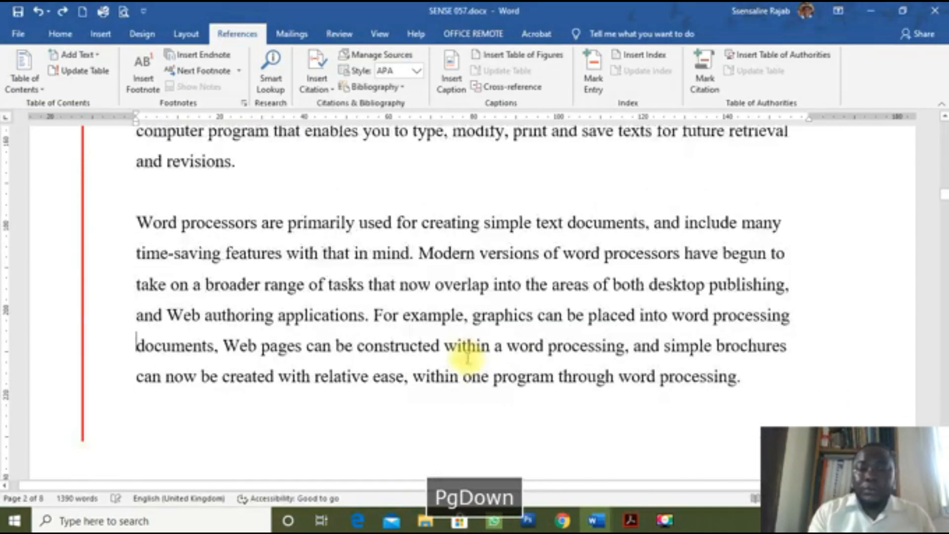
pyautogui.press('pagedown')
pyautogui.press('pagedown')
pyautogui.press('pagedown')
pyautogui.press('pagedown')
pyautogui.press('pagedown')
pyautogui.press('pagedown')
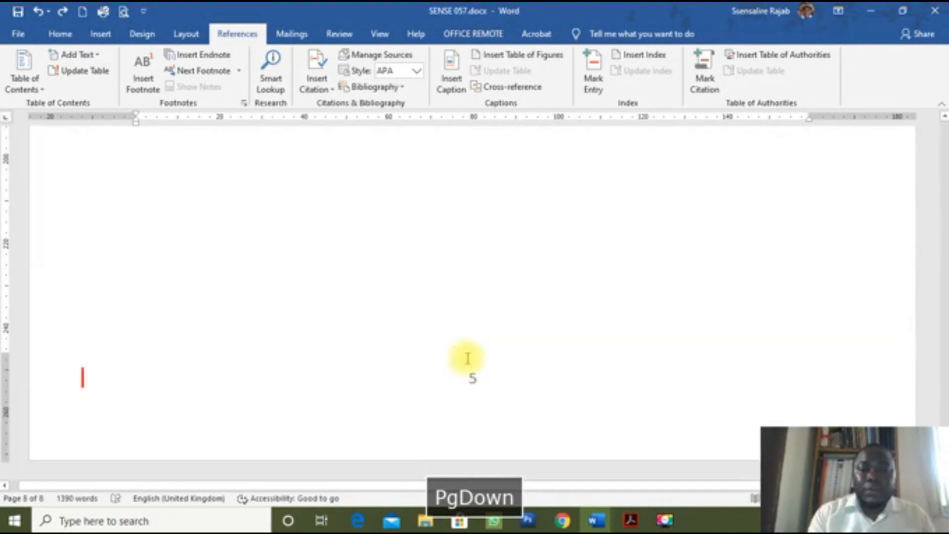
pyautogui.press('pageup')
pyautogui.press('pageup')
pyautogui.press('pageup')
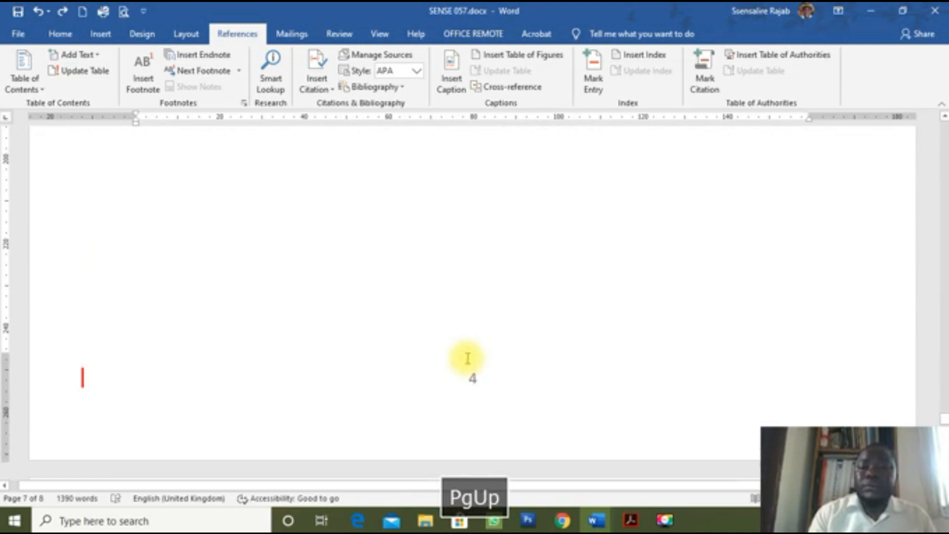
pyautogui.scroll(8, 554, 249)
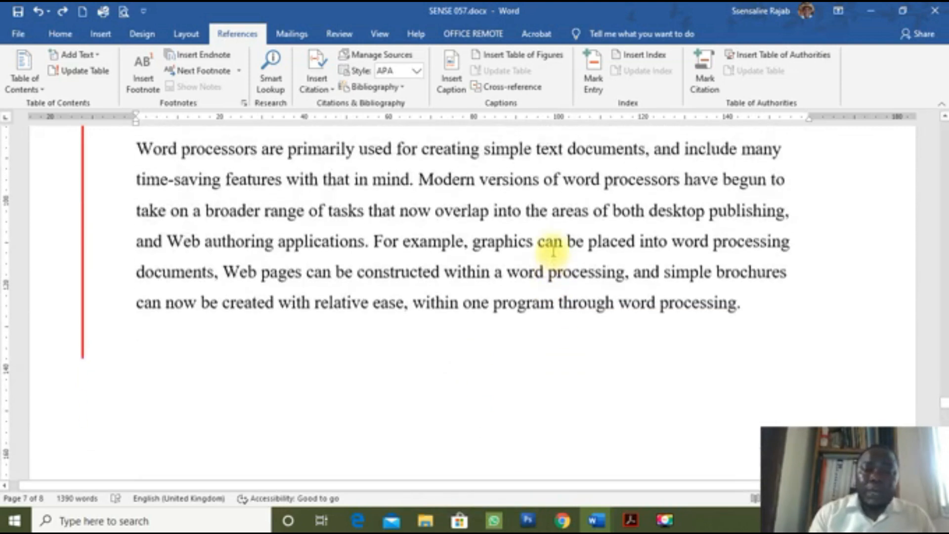
pyautogui.scroll(2, 553, 250)
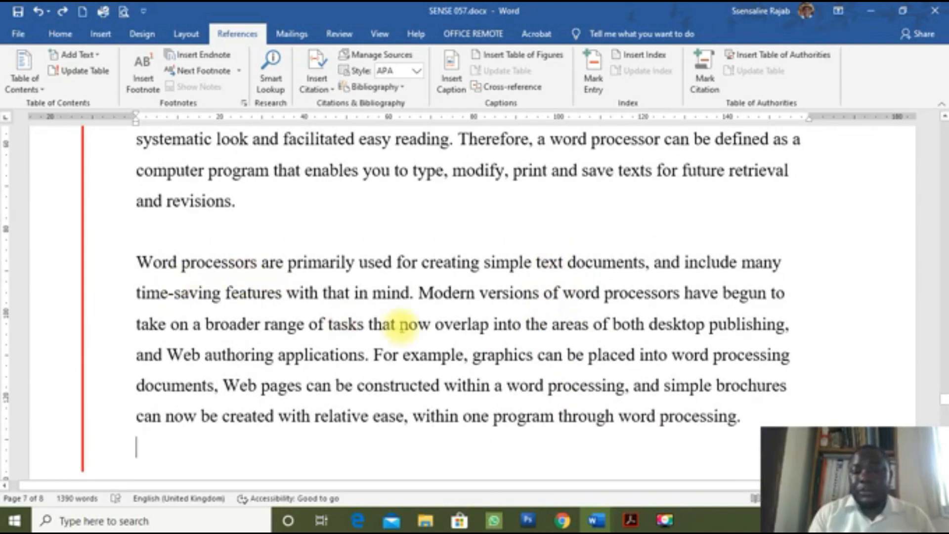
pyautogui.click(409, 326)
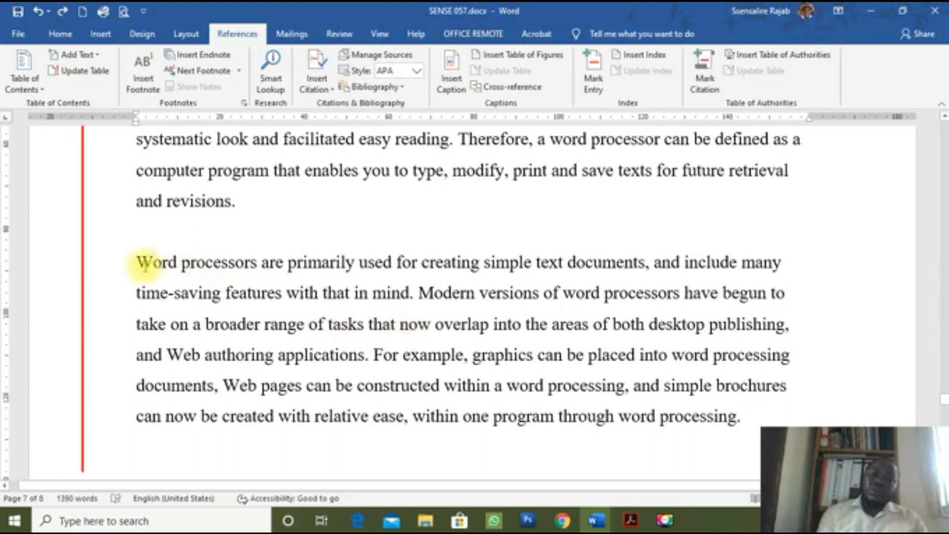
# Step: Select page 4's last paragraph and add a New Comment reading 'There is need to review this paragraph'
pyautogui.moveTo(139, 262); pyautogui.dragTo(742, 422)
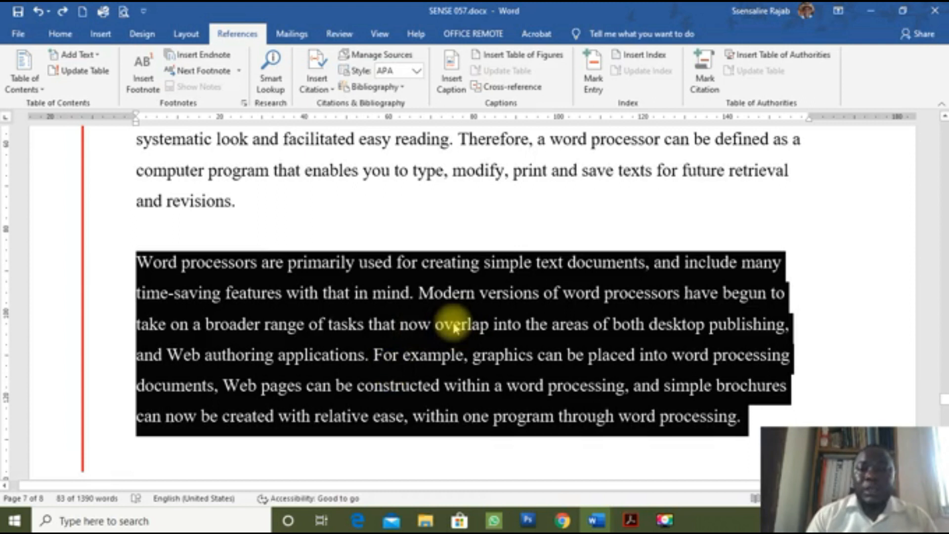
pyautogui.click(338, 34)
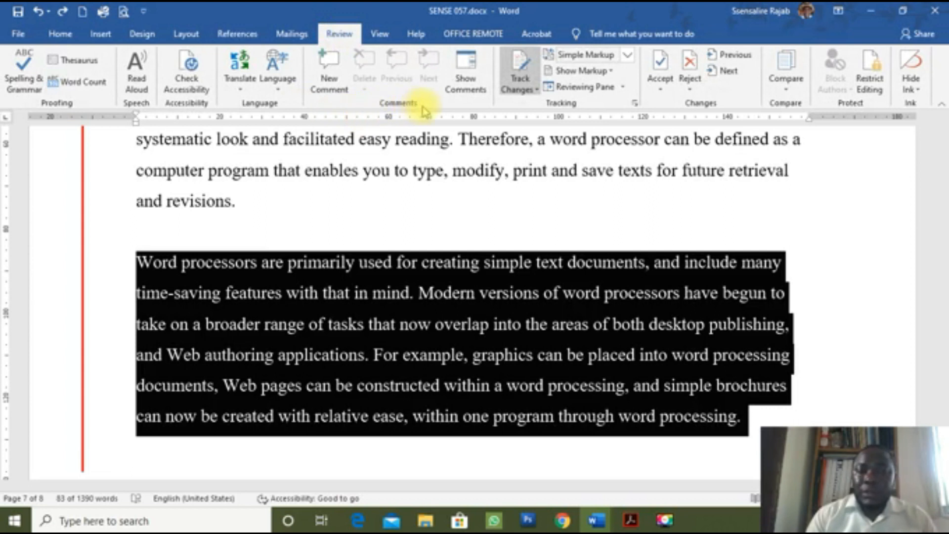
pyautogui.click(328, 61)
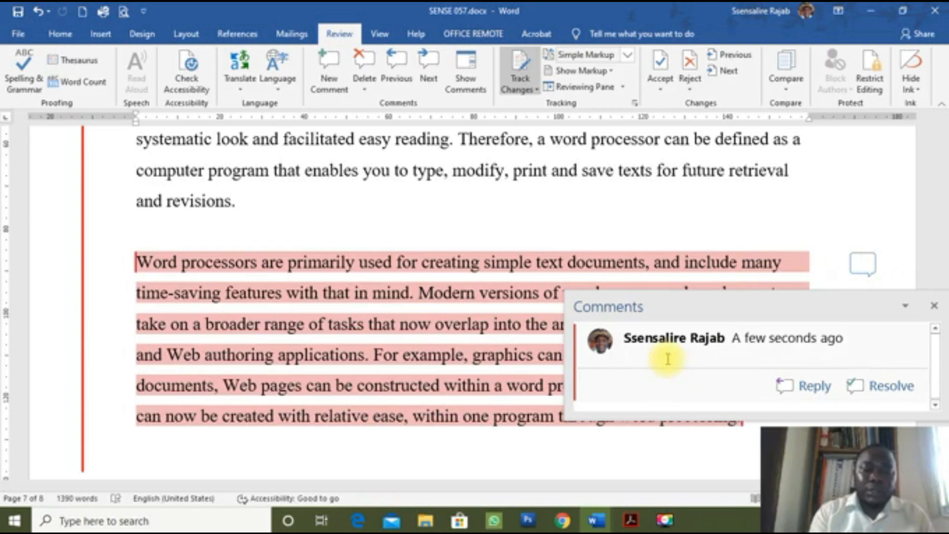
pyautogui.hotkey('ctrl', 'v')
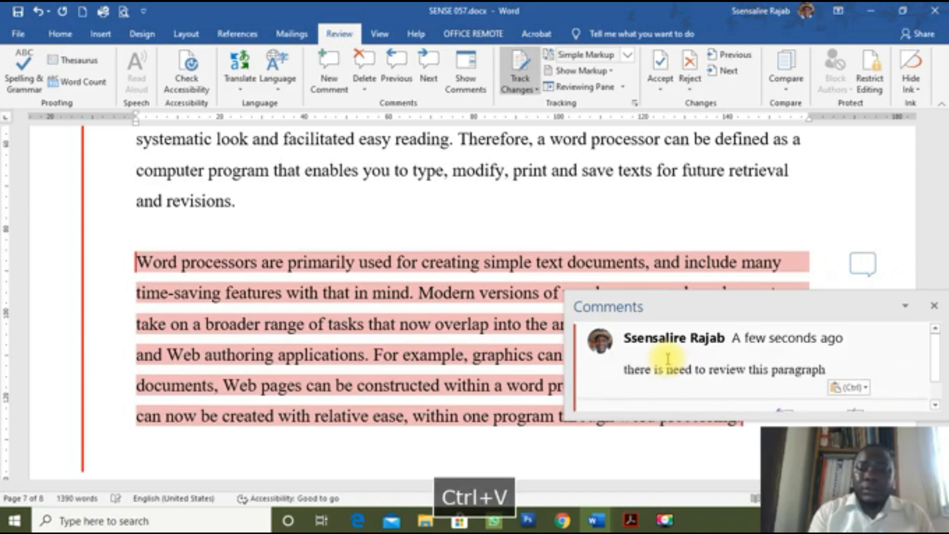
pyautogui.click(630, 373)
pyautogui.press('BackSpace')
pyautogui.write('t')
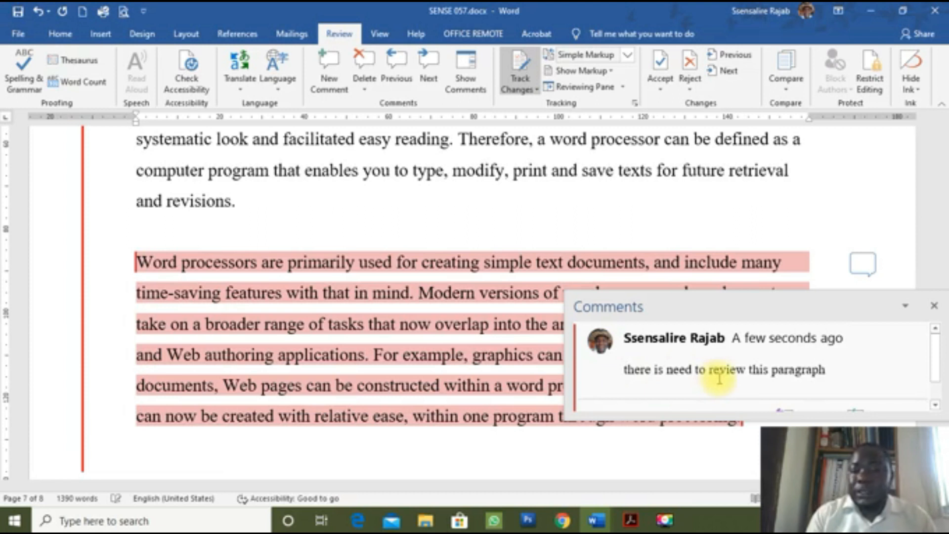
pyautogui.press('BackSpace')
pyautogui.write('T')
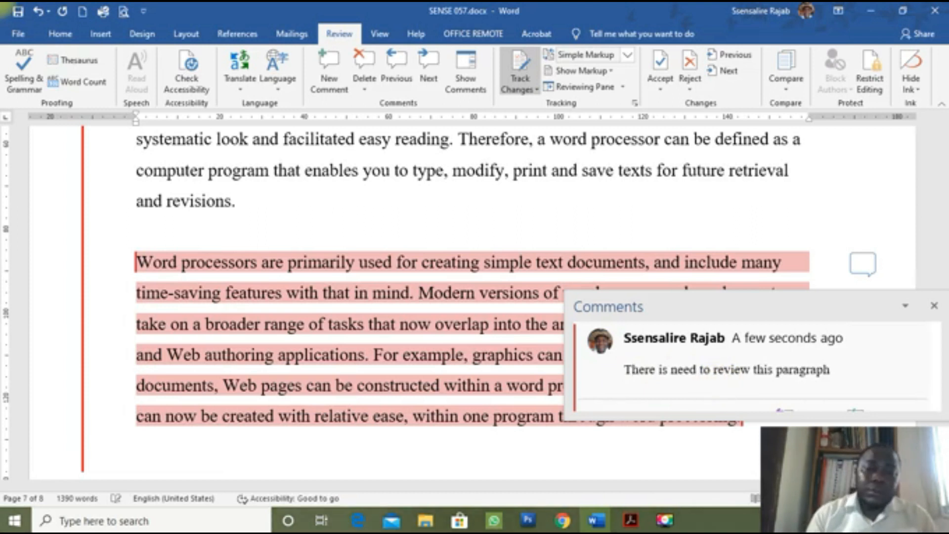
# Step: Return to the text and reopen the comment pop-up to verify its wording
pyautogui.click(721, 233)
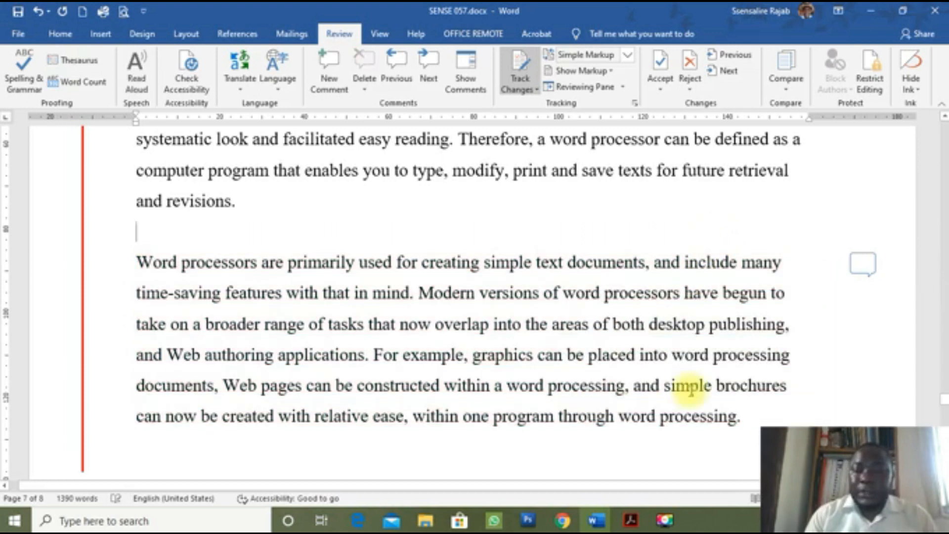
pyautogui.scroll(-3, 688, 386)
pyautogui.scroll(3, 690, 388)
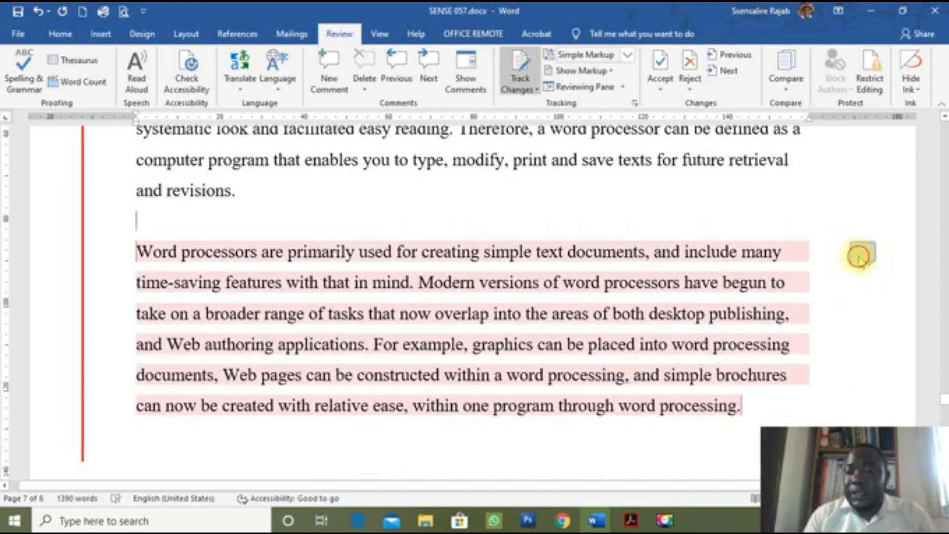
pyautogui.click(860, 260)
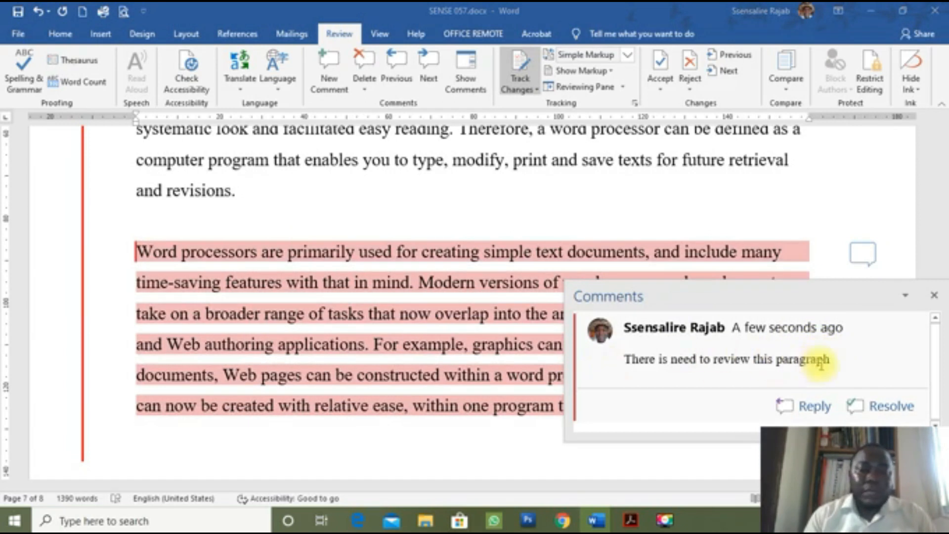
pyautogui.click(546, 423)
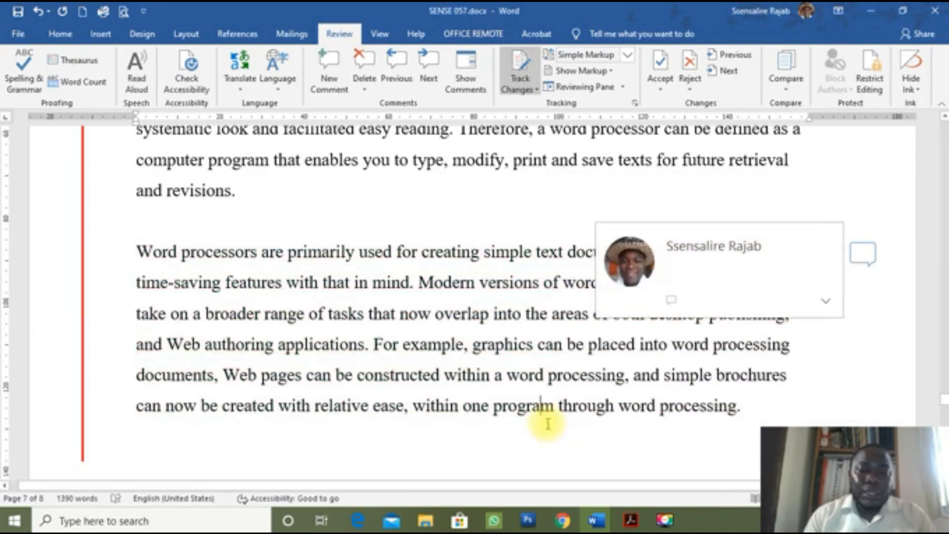
pyautogui.click(404, 232)
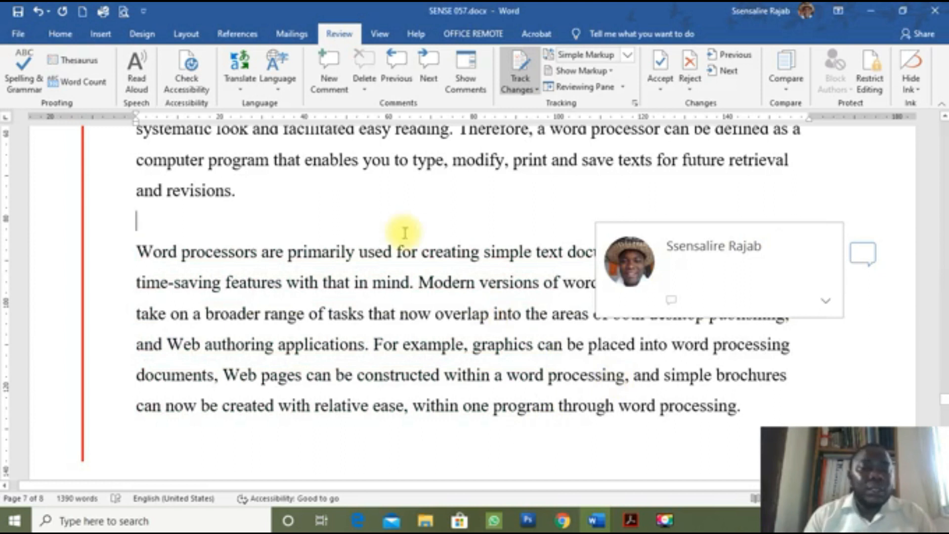
pyautogui.scroll(3, 404, 232)
pyautogui.scroll(-2, 398, 237)
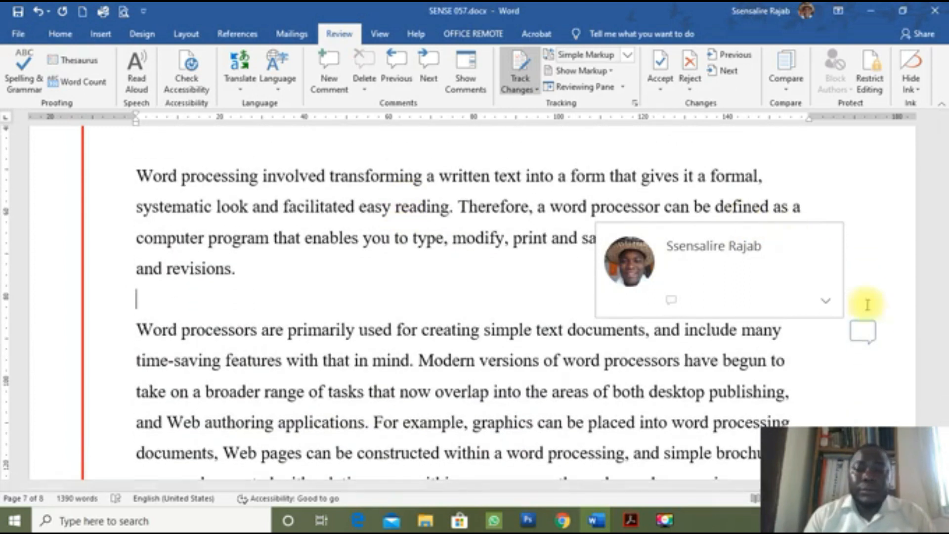
pyautogui.click(865, 329)
pyautogui.click(868, 325)
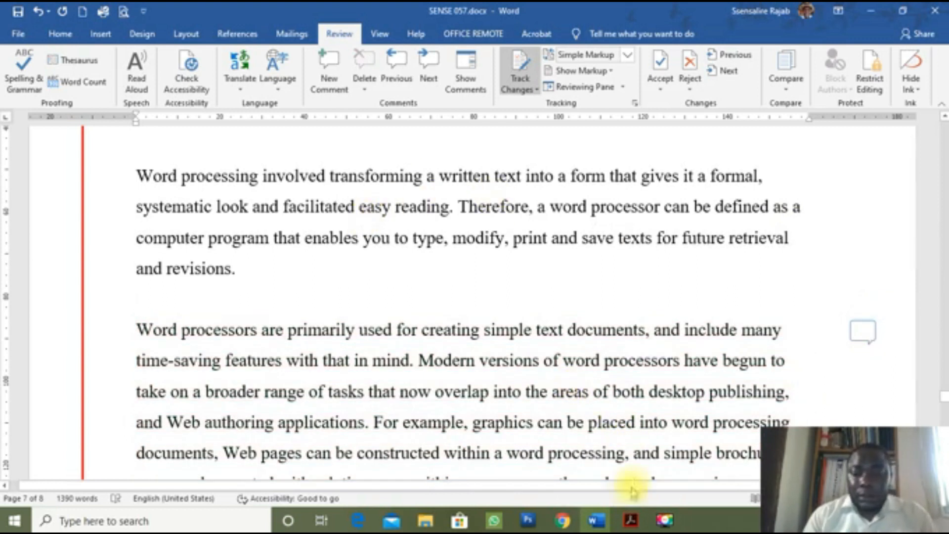
# Step: Switch to the exam PDF and scroll to question g)'s frowning face and thought cloud diagram
pyautogui.click(630, 520)
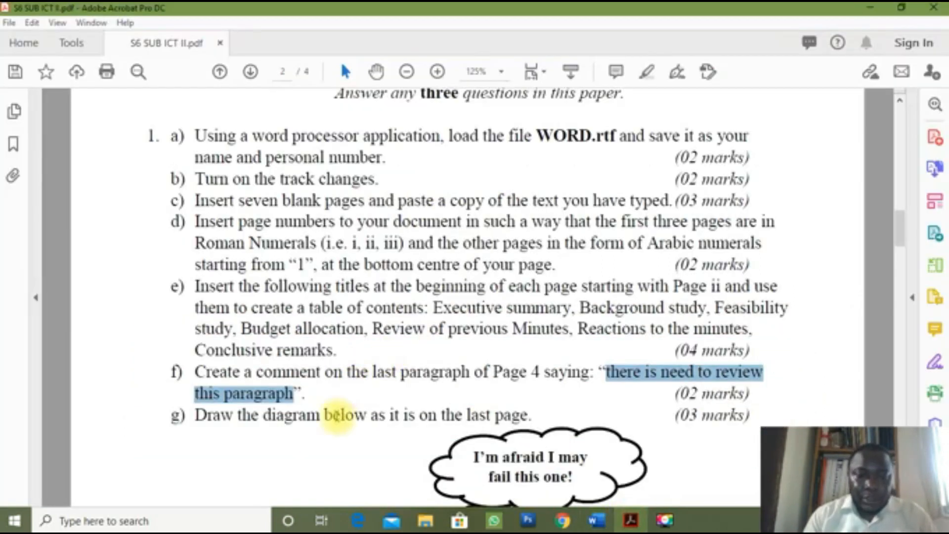
pyautogui.scroll(-5, 337, 418)
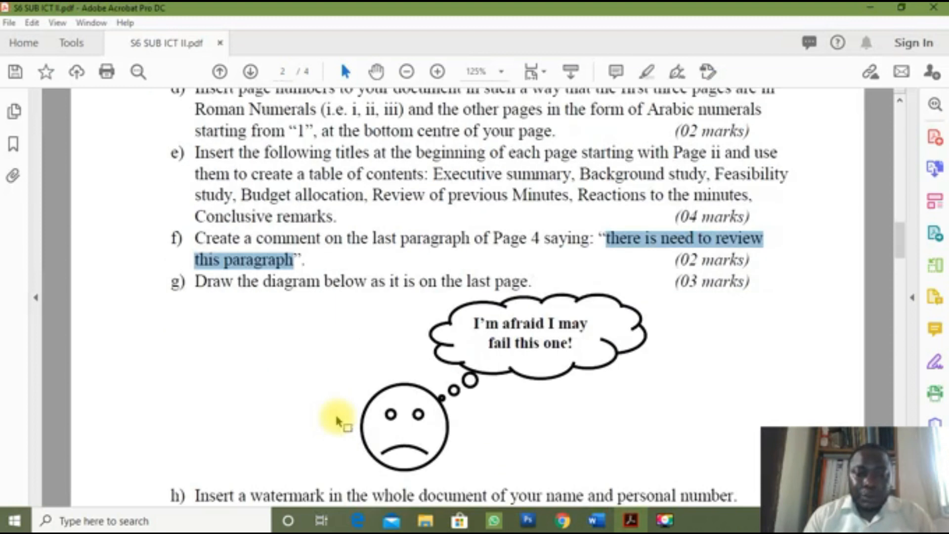
pyautogui.scroll(-1, 338, 421)
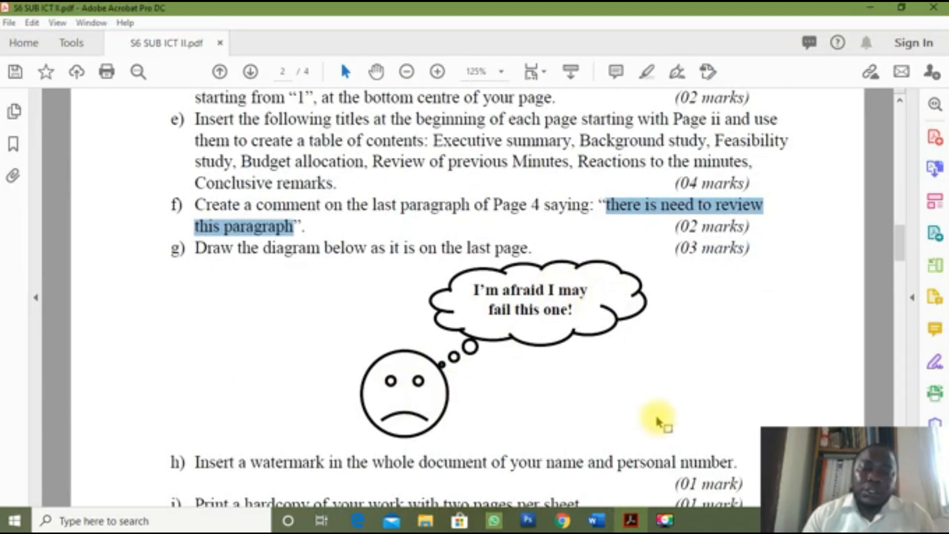
pyautogui.click(596, 520)
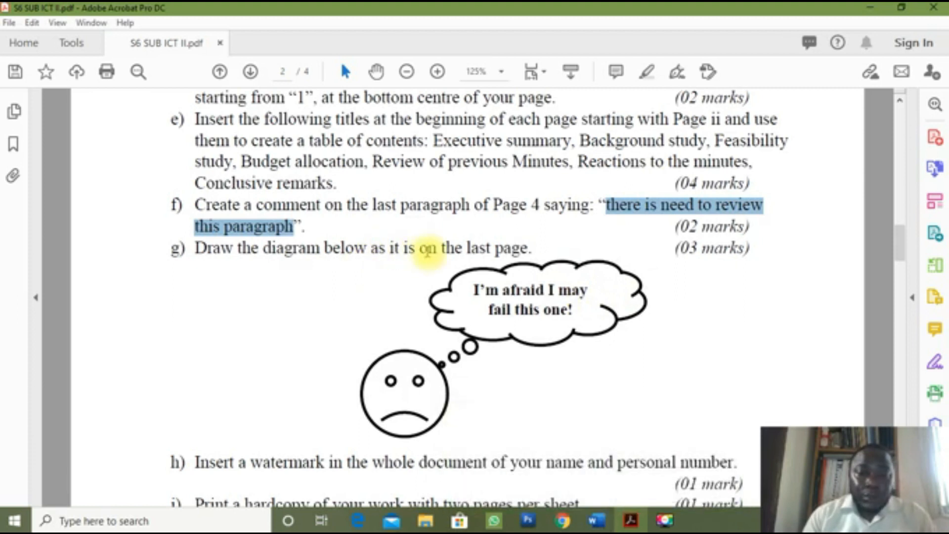
# Step: Switch back to SENSE 057.docx and jump to the end of the document with Ctrl+End
pyautogui.moveTo(603, 523)
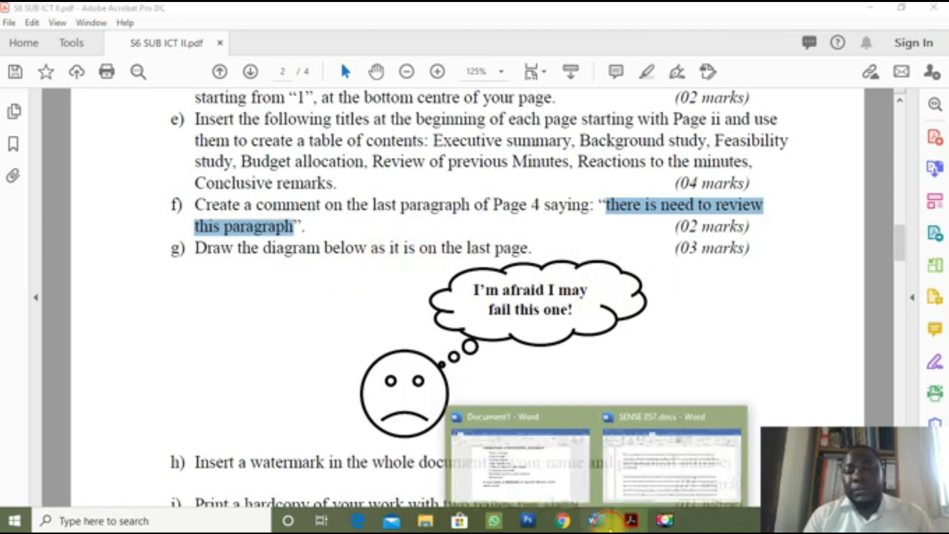
pyautogui.click(647, 491)
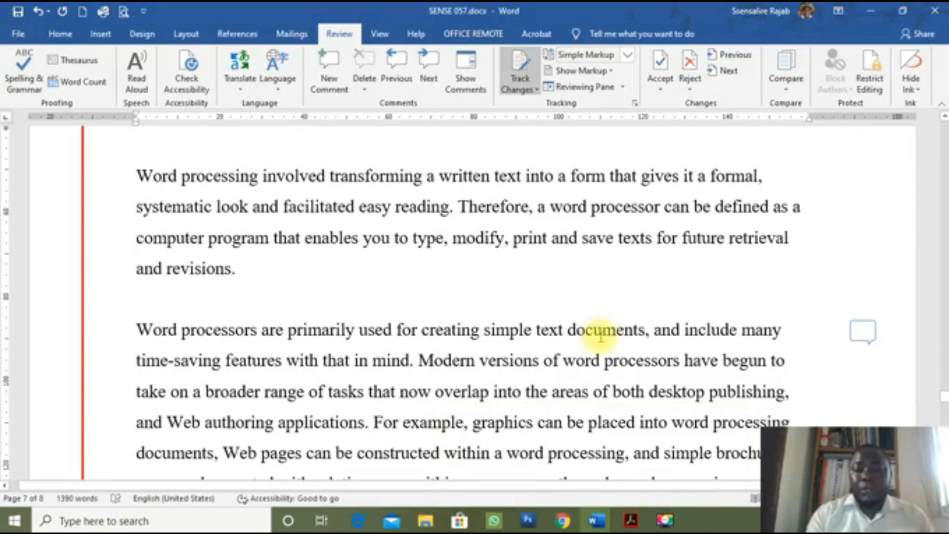
pyautogui.hotkey('ctrl', 'End')
pyautogui.scroll(-1, 455, 313)
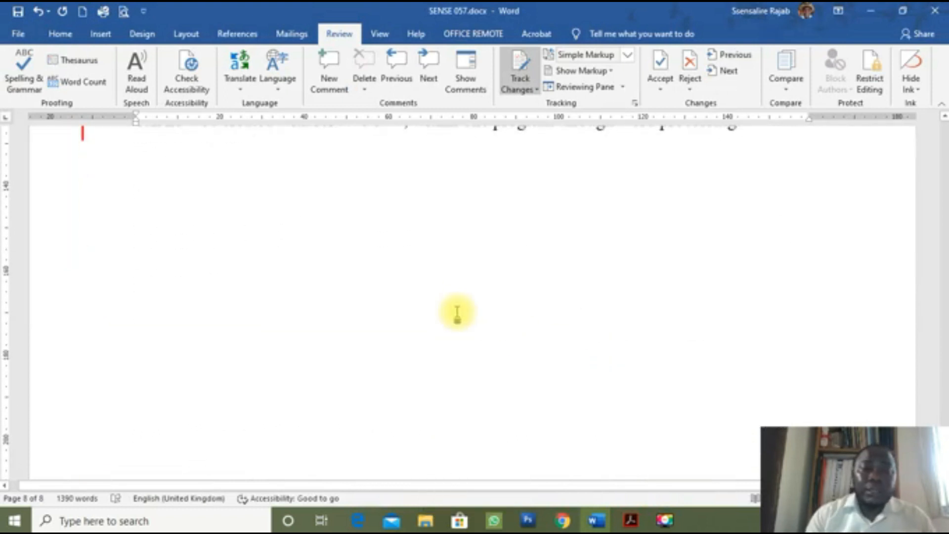
pyautogui.scroll(1, 457, 311)
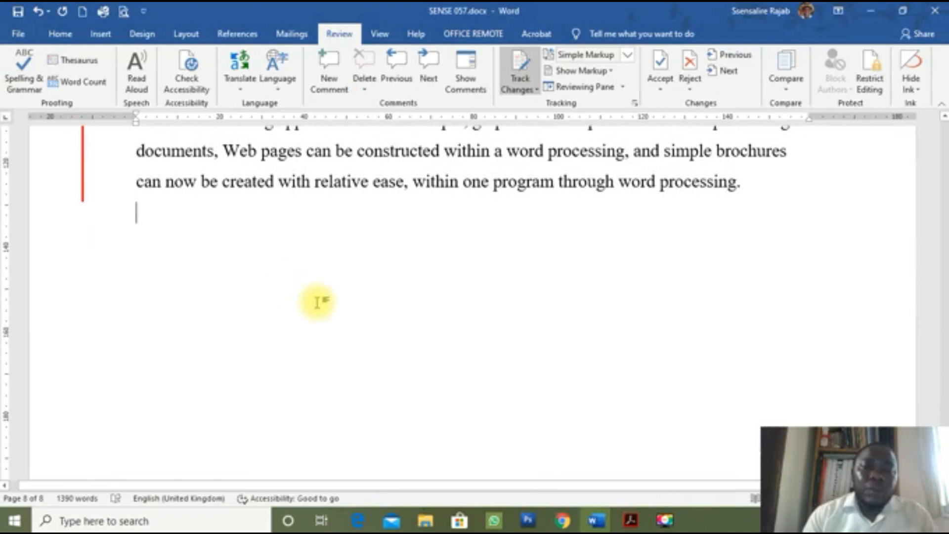
# Step: Pick the Smiley Face shape from the Insert tab's Basic Shapes gallery
pyautogui.click(101, 36)
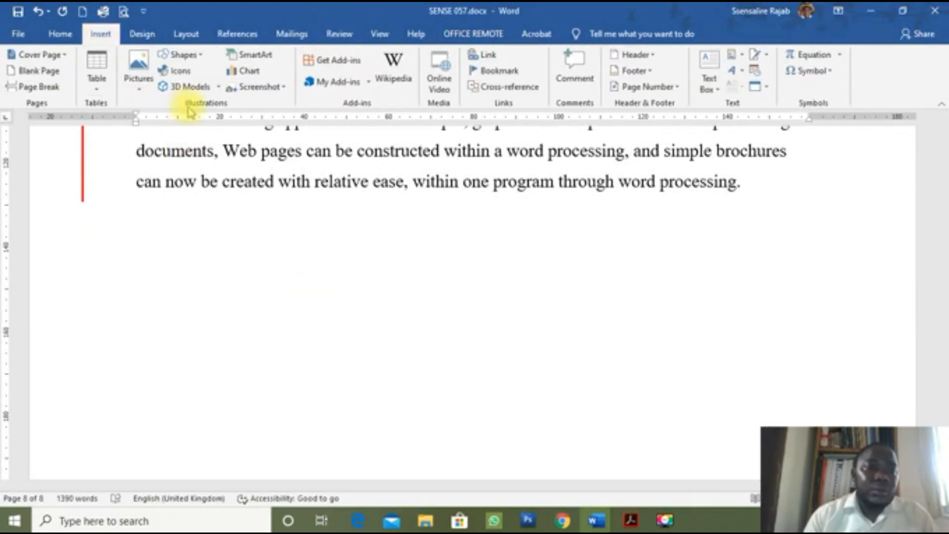
pyautogui.click(183, 54)
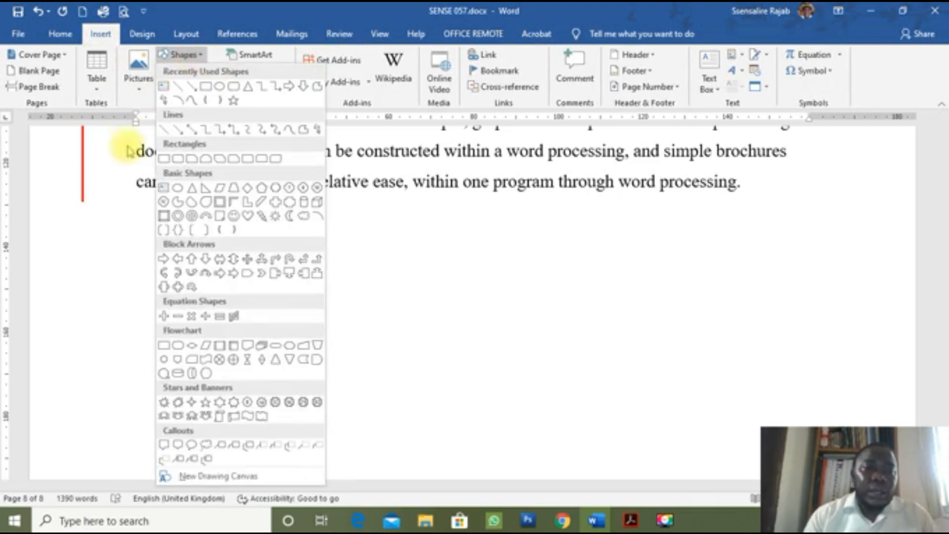
pyautogui.click(122, 183)
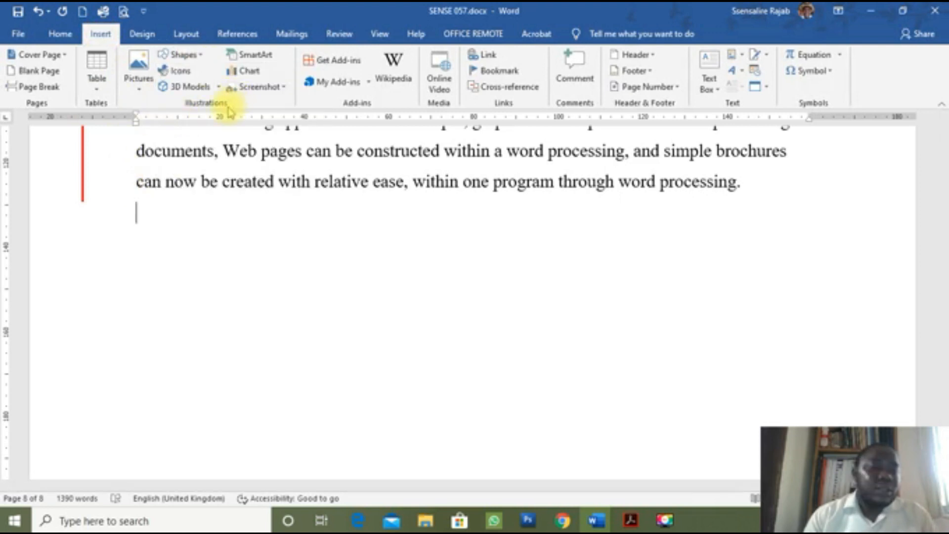
pyautogui.click(199, 58)
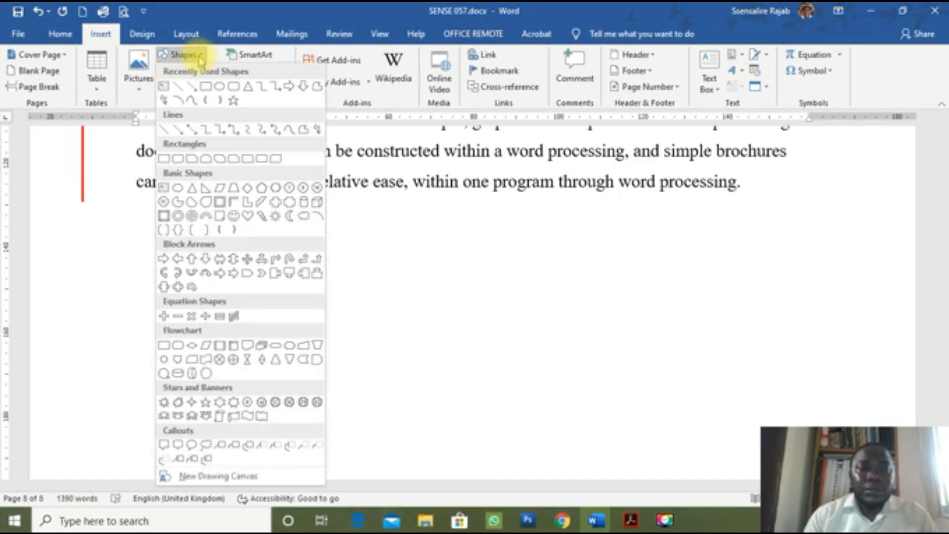
pyautogui.click(234, 216)
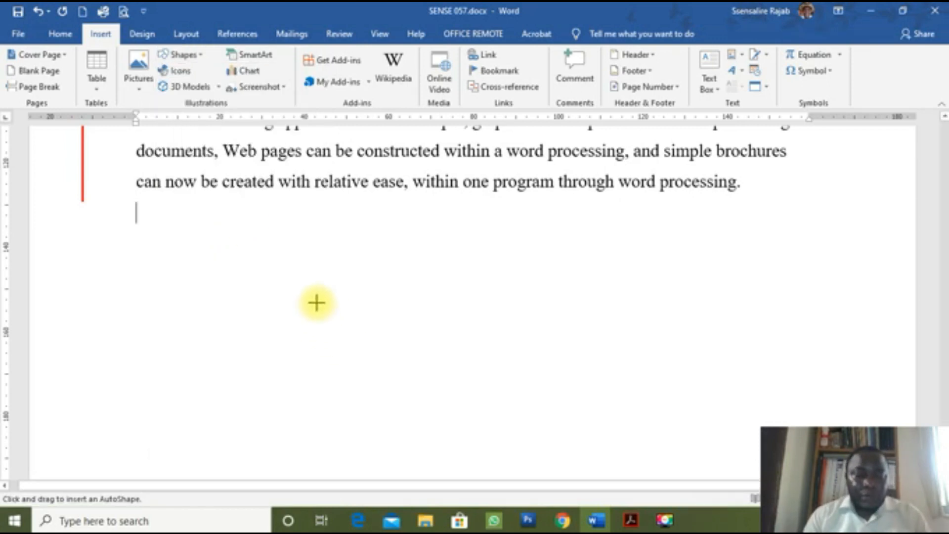
# Step: Draw a perfectly round smiley face below the last paragraph, then a trial vertical line beside it
pyautogui.moveTo(317, 302)
pyautogui.mouseDown()
pyautogui.moveTo(398, 354)
pyautogui.moveTo(413, 381)
pyautogui.moveTo(367, 380)
pyautogui.moveTo(351, 341)
pyautogui.moveTo(381, 328)
pyautogui.moveTo(417, 358)
pyautogui.moveTo(402, 383)
pyautogui.moveTo(375, 375)
pyautogui.moveTo(390, 362)
pyautogui.moveTo(454, 380)
pyautogui.moveTo(409, 396)
pyautogui.moveTo(400, 383)
pyautogui.moveTo(428, 396)
pyautogui.moveTo(432, 412)
pyautogui.moveTo(462, 356)
pyautogui.moveTo(455, 377)
pyautogui.moveTo(446, 359)
pyautogui.moveTo(459, 347)
pyautogui.moveTo(449, 361)
pyautogui.moveTo(366, 332)
pyautogui.moveTo(485, 333)
pyautogui.moveTo(642, 355)
pyautogui.moveTo(587, 367)
pyautogui.moveTo(495, 322)
pyautogui.moveTo(393, 313)
pyautogui.mouseUp()
pyautogui.press('shift')
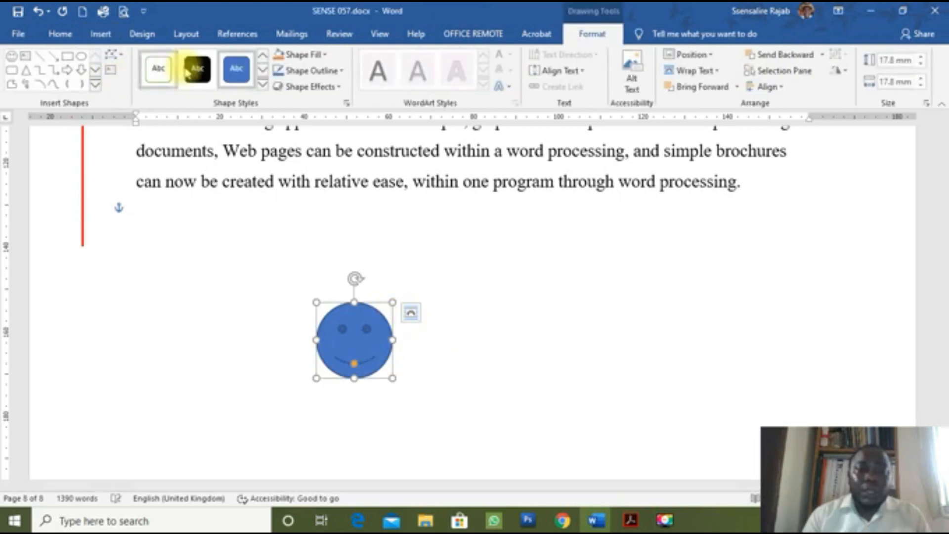
pyautogui.click(40, 55)
pyautogui.moveTo(458, 244); pyautogui.dragTo(653, 260)
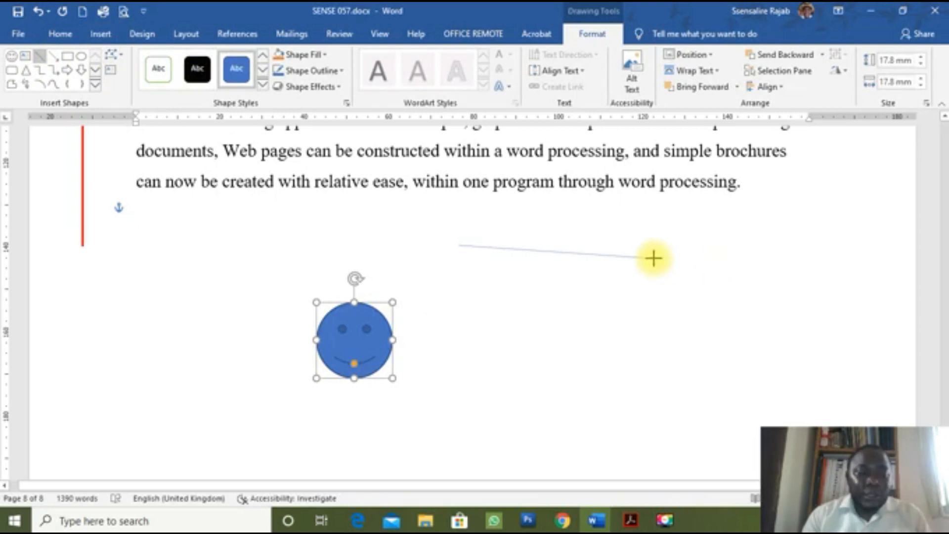
pyautogui.moveTo(654, 257); pyautogui.dragTo(653, 257)
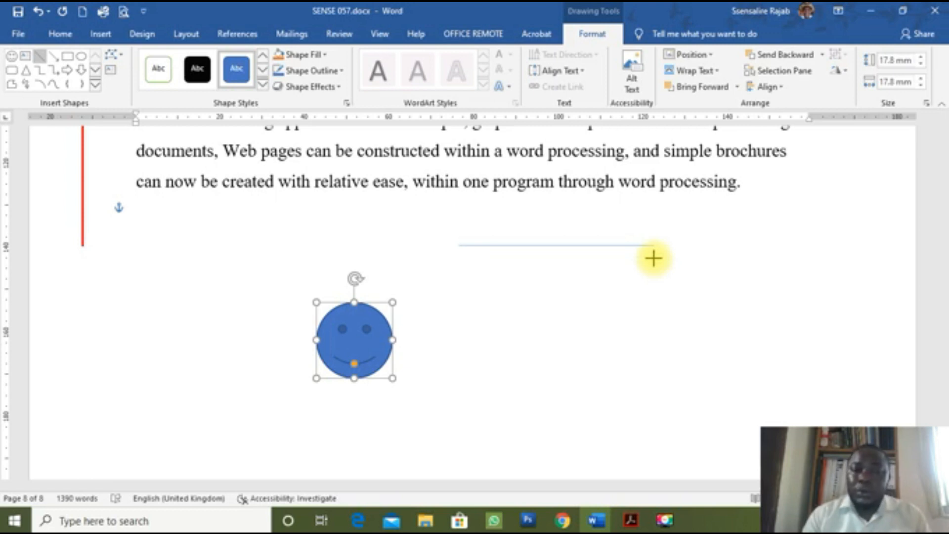
pyautogui.moveTo(653, 257); pyautogui.dragTo(467, 355)
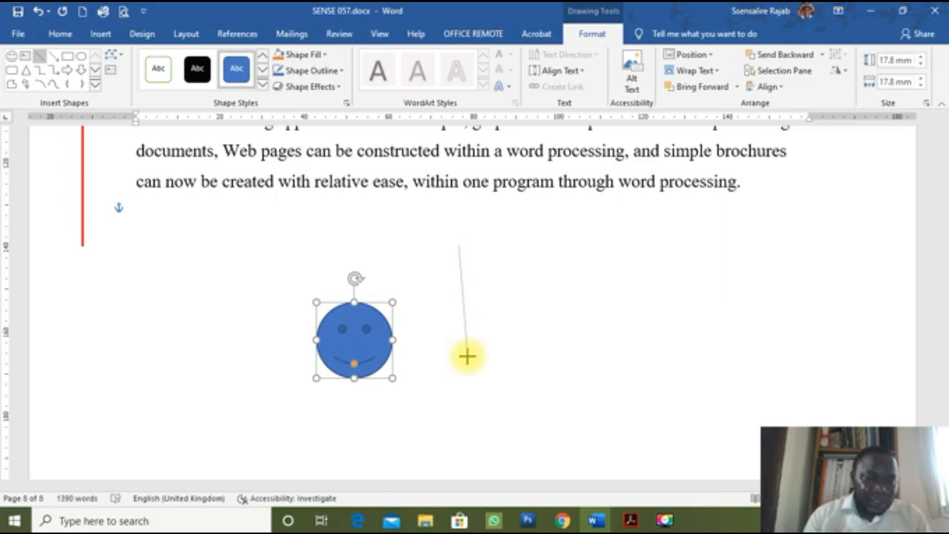
pyautogui.moveTo(467, 356); pyautogui.dragTo(467, 356)
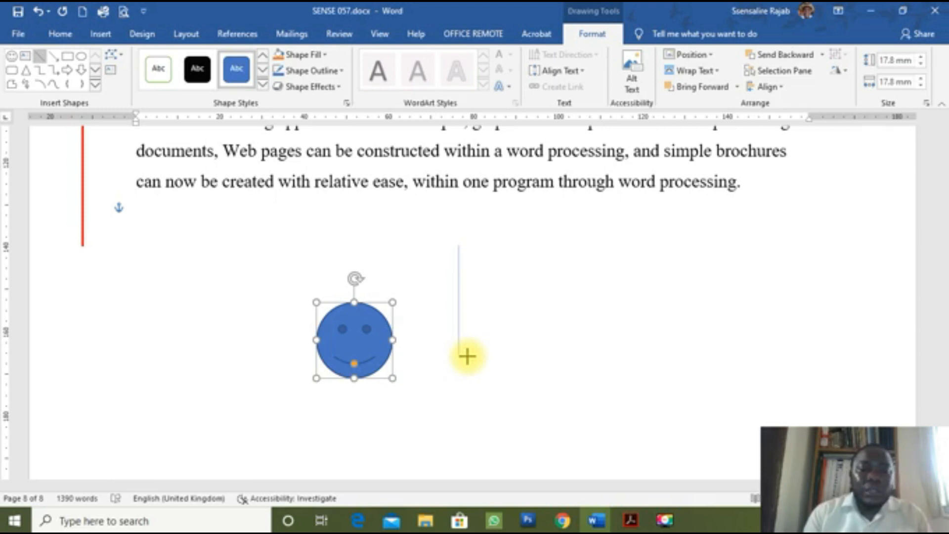
pyautogui.moveTo(467, 356); pyautogui.dragTo(467, 356)
# Step: Delete the trial line, select the smiley face and switch to the exam PDF
pyautogui.press('Delete')
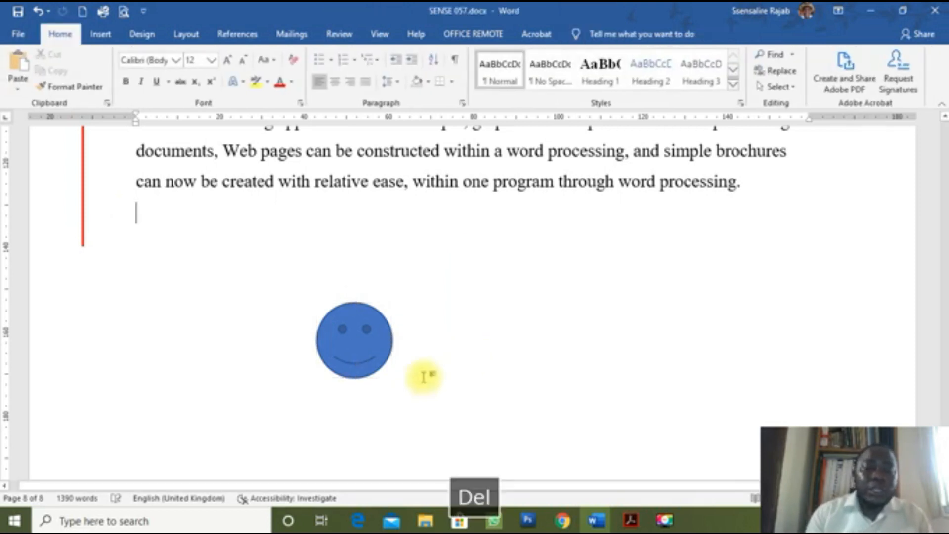
pyautogui.click(377, 363)
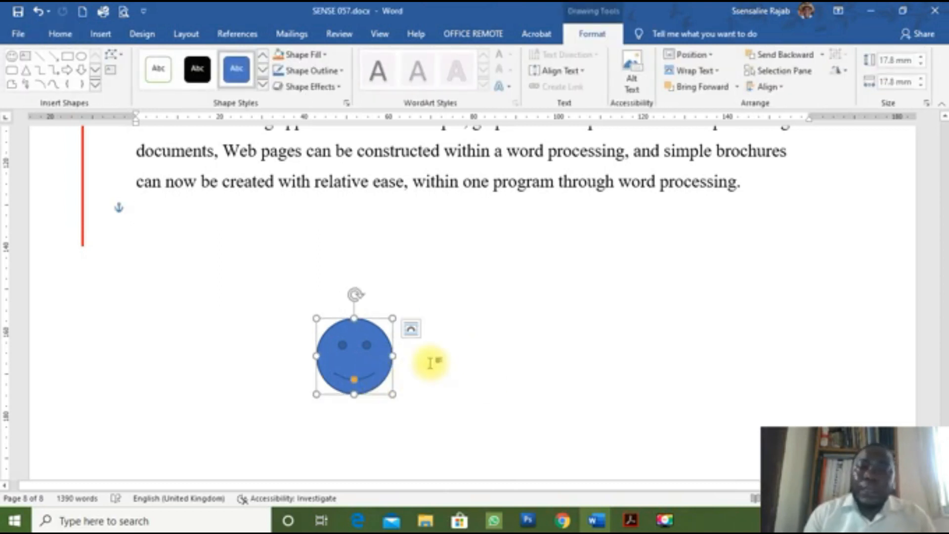
pyautogui.hotkey('alt', 'Tab')
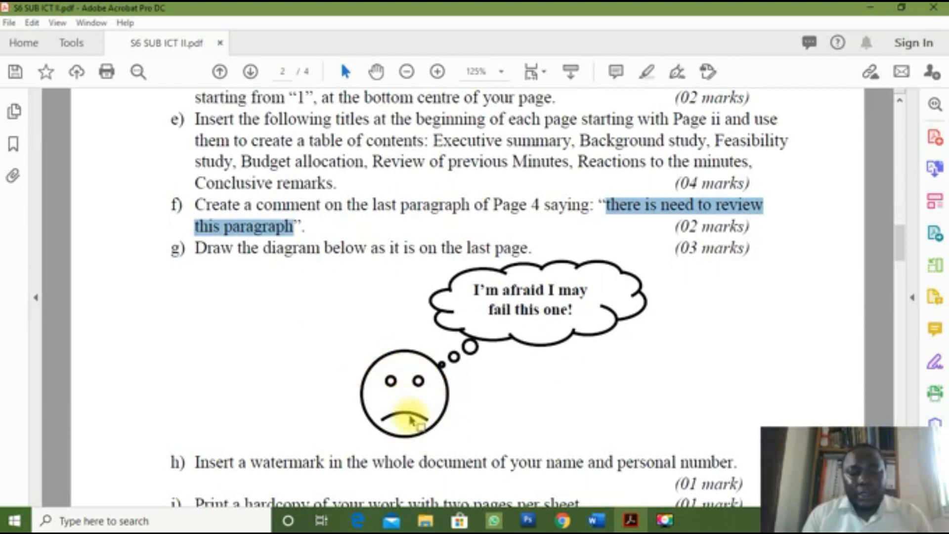
# Step: Return from the PDF diagram to SENSE 057.docx in Word
pyautogui.hotkey('alt', 'Tab')
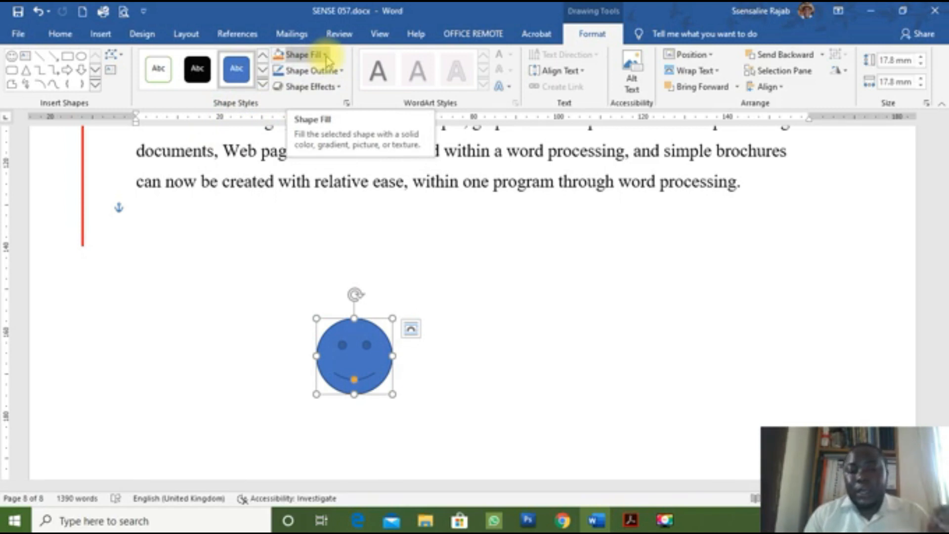
# Step: Set the blue smiley face's Shape Fill to No Fill so only its outline shows
pyautogui.click(326, 58)
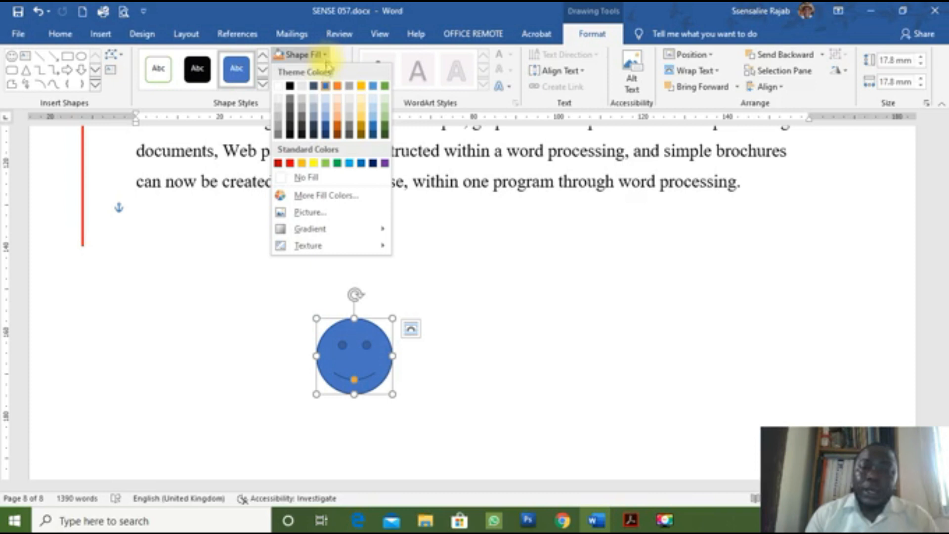
pyautogui.click(300, 180)
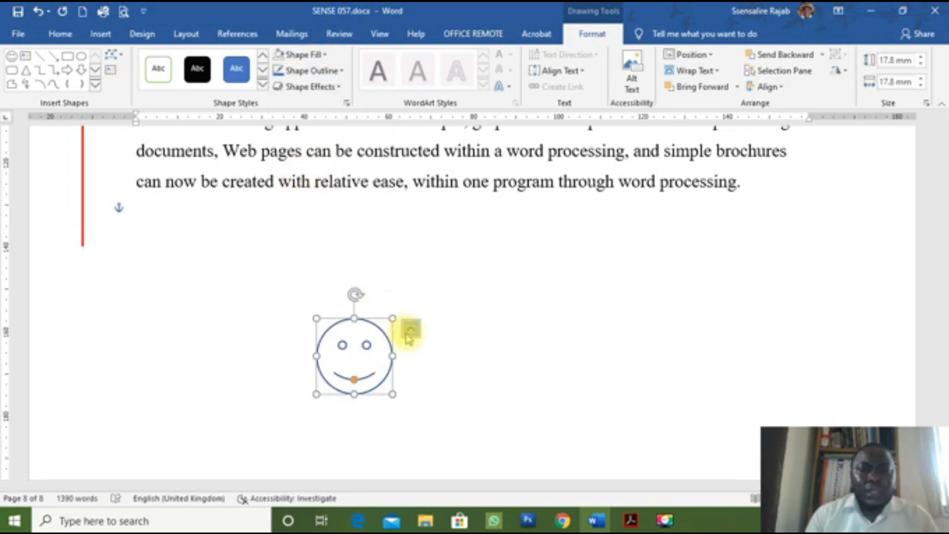
pyautogui.click(68, 56)
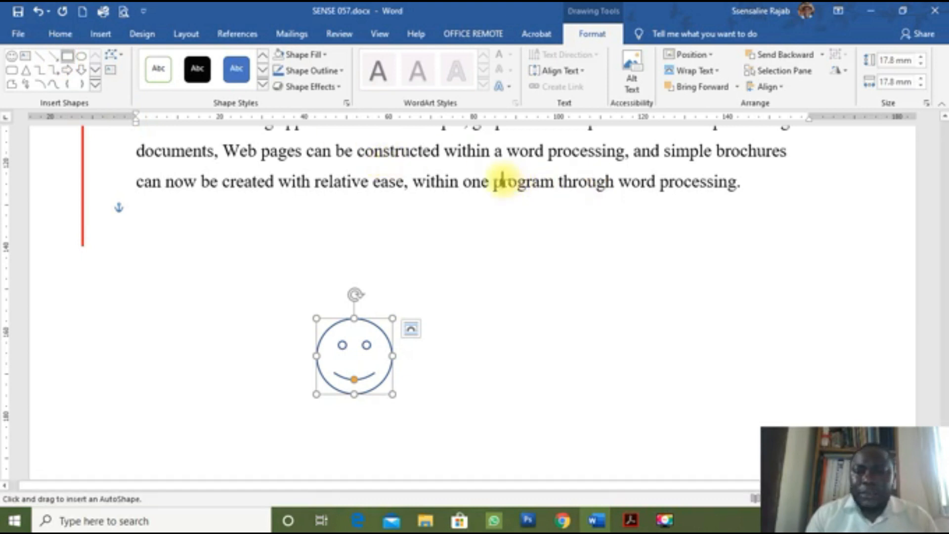
# Step: Draw a small test text box reading 'KJDL', resize it and position it over the smiley face
pyautogui.click(25, 56)
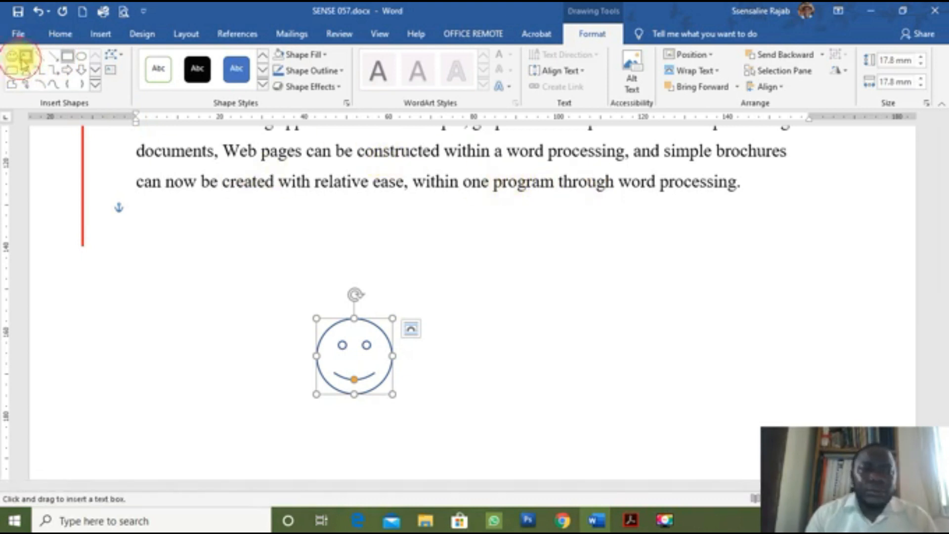
pyautogui.moveTo(482, 170); pyautogui.dragTo(674, 247)
pyautogui.write('KJDLERLE')
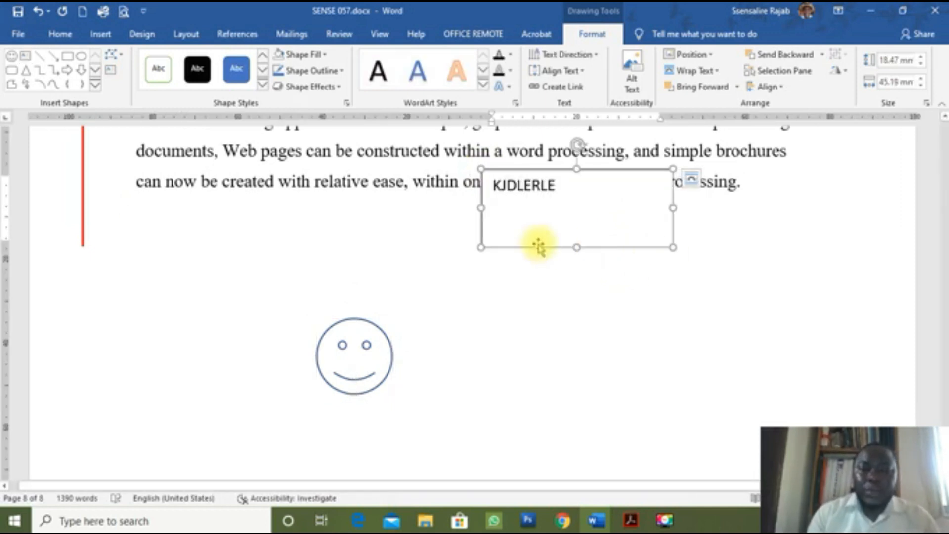
pyautogui.moveTo(599, 170); pyautogui.dragTo(473, 310)
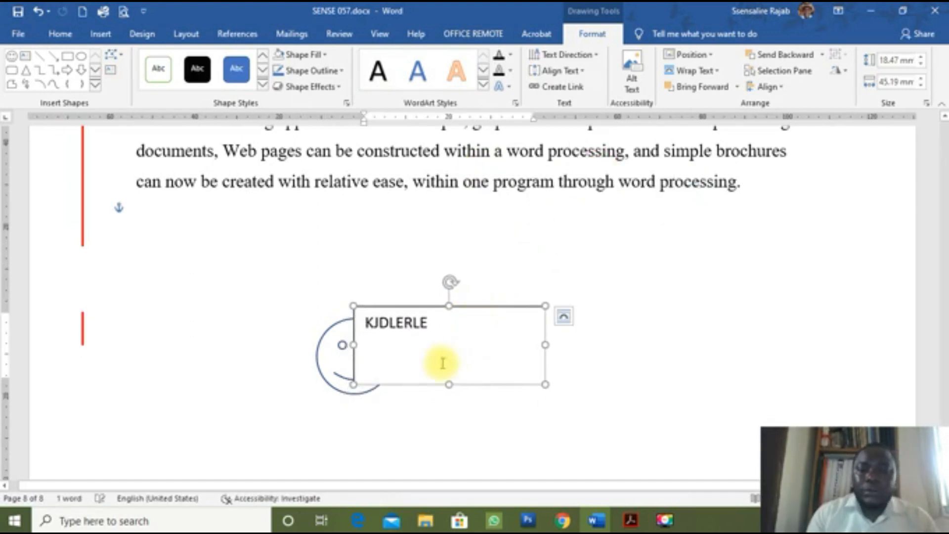
pyautogui.moveTo(446, 382); pyautogui.dragTo(456, 349)
pyautogui.moveTo(545, 329); pyautogui.dragTo(493, 336)
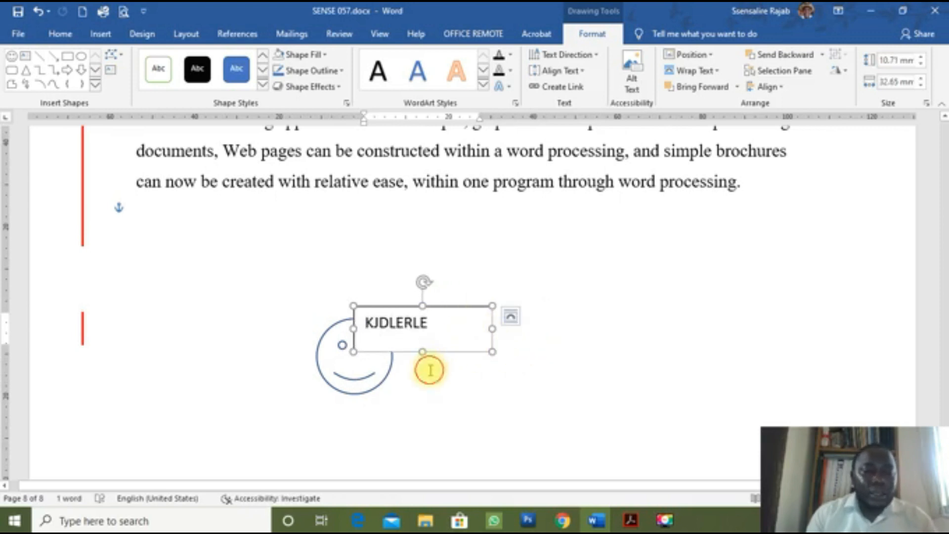
pyautogui.click(430, 370)
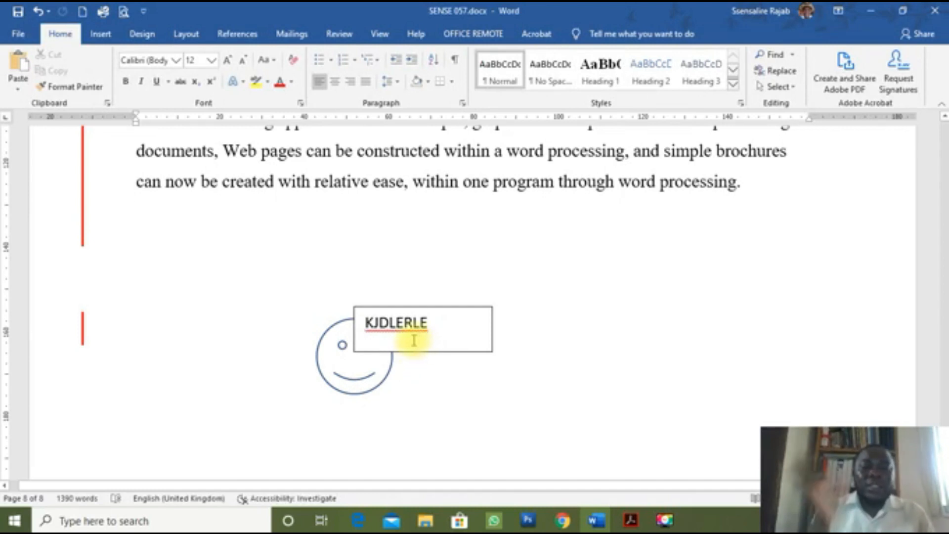
pyautogui.click(458, 311)
pyautogui.moveTo(458, 311); pyautogui.dragTo(510, 315)
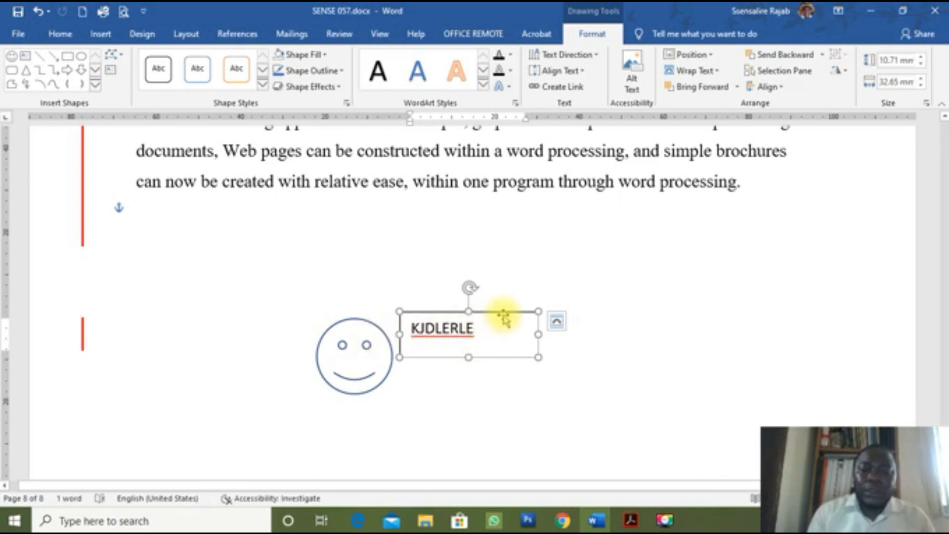
pyautogui.moveTo(503, 314); pyautogui.dragTo(473, 310)
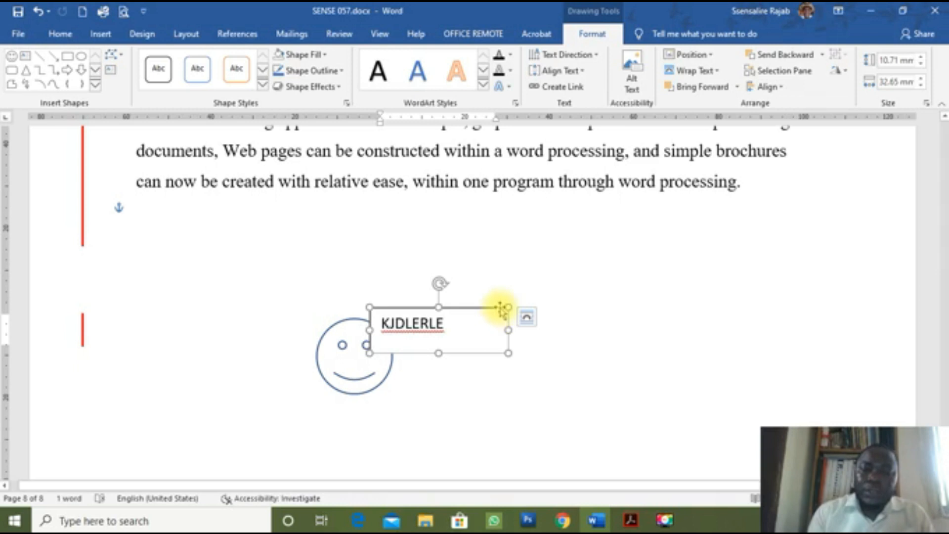
# Step: Give the test text box no fill and no outline, then delete it
pyautogui.click(325, 55)
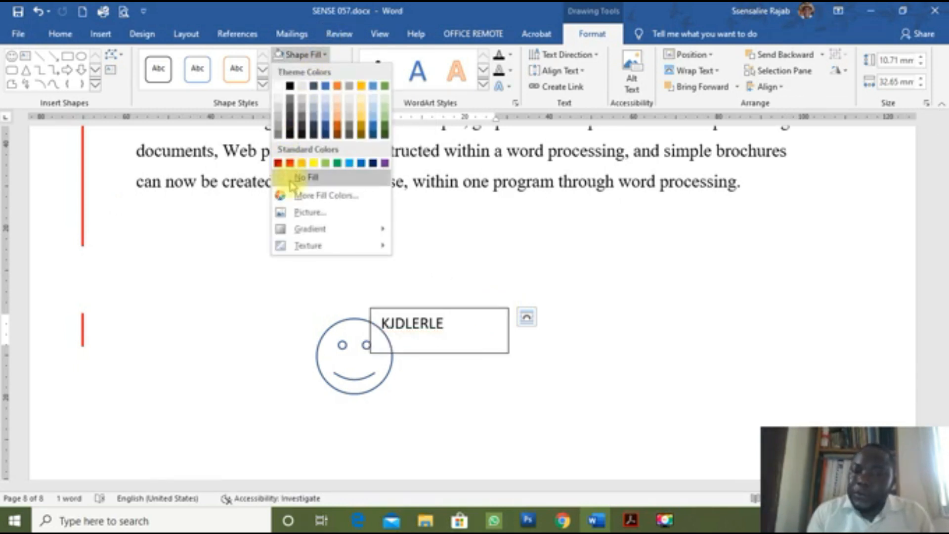
pyautogui.click(291, 183)
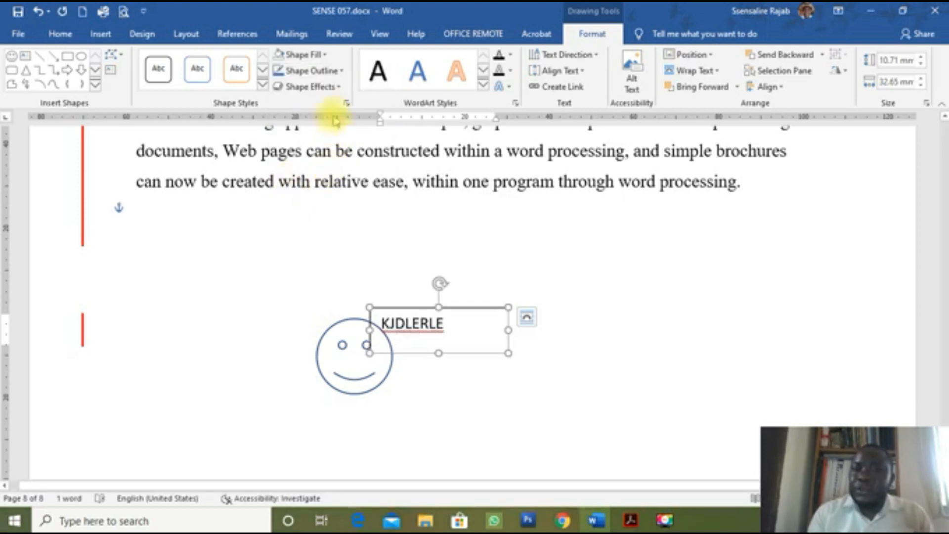
pyautogui.click(313, 74)
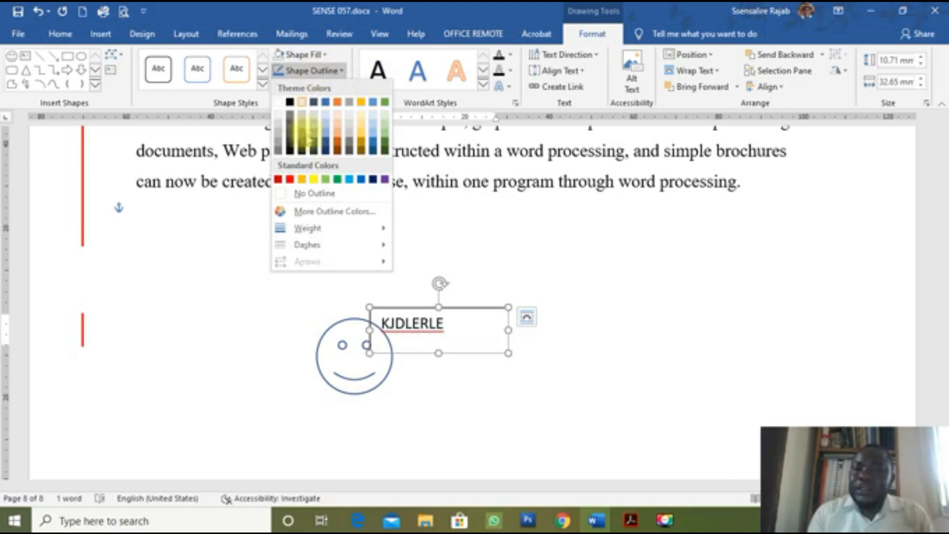
pyautogui.click(316, 194)
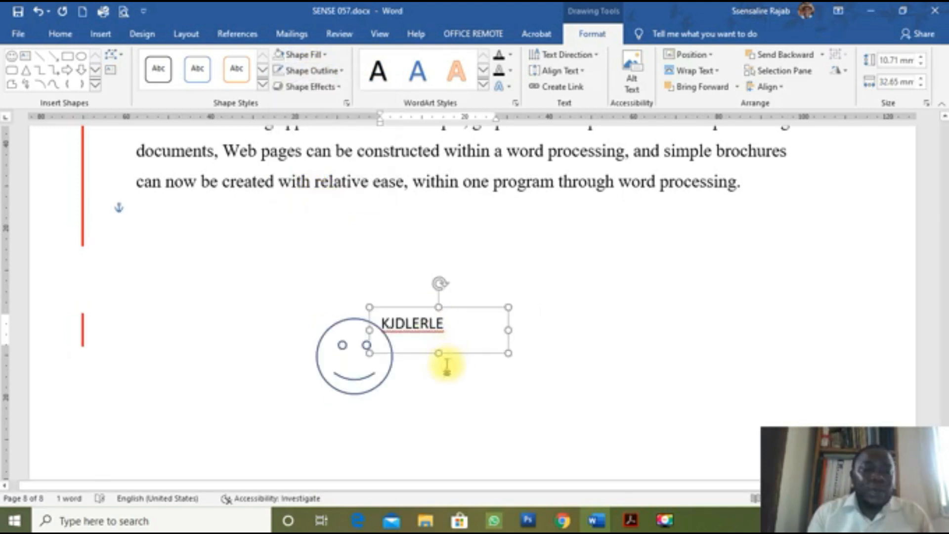
pyautogui.click(446, 365)
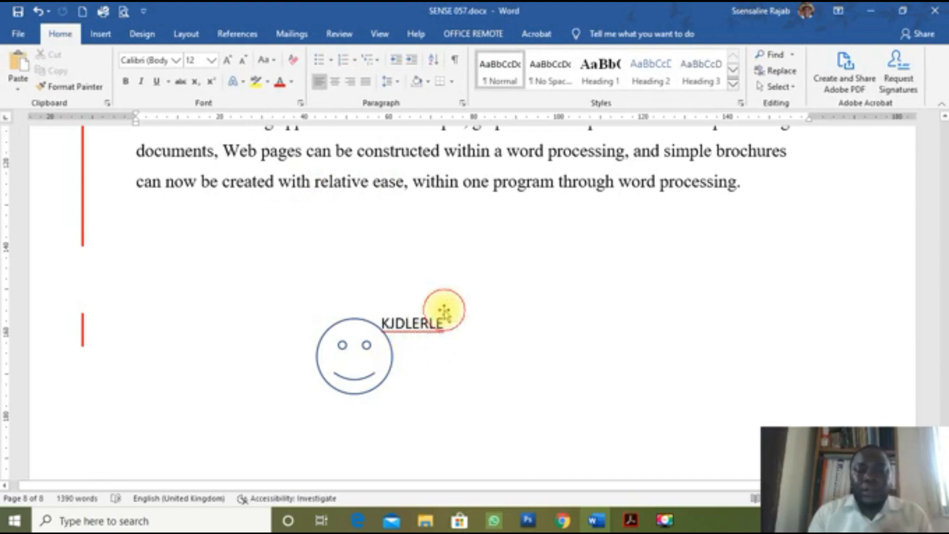
pyautogui.click(443, 310)
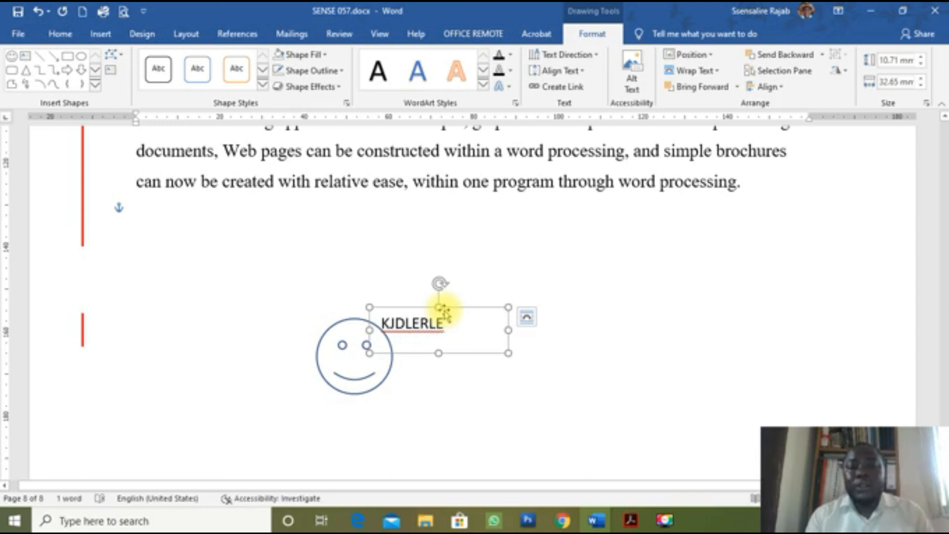
pyautogui.press('Delete')
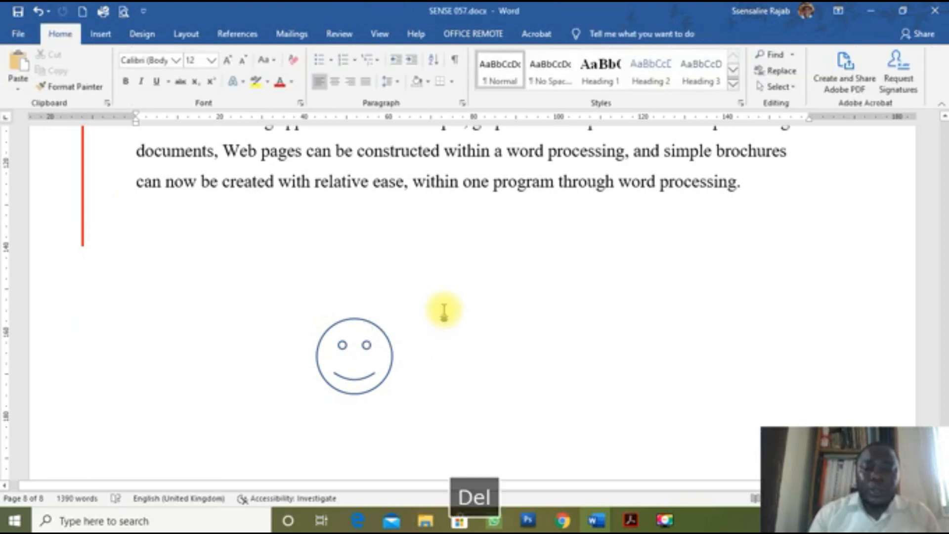
# Step: Set the smiley face's outline to black with a 1½ pt weight
pyautogui.click(386, 332)
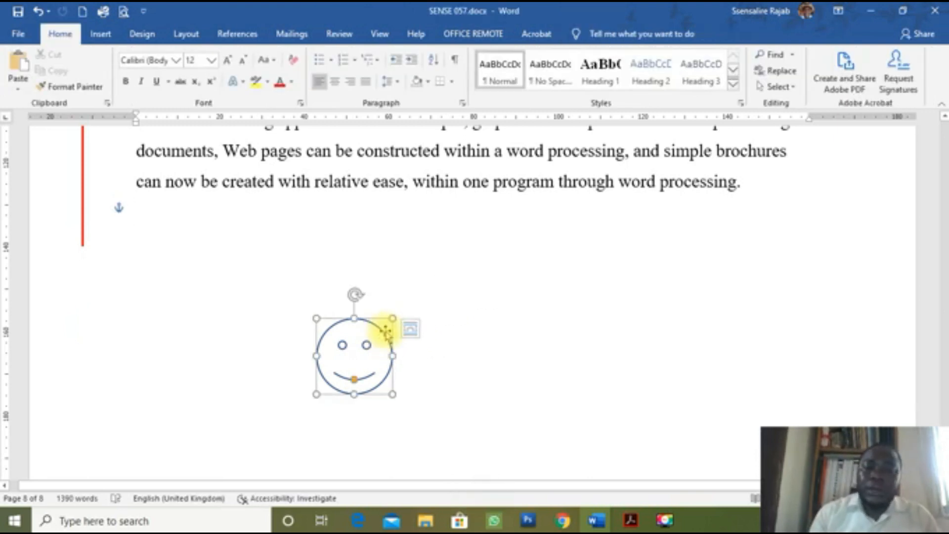
pyautogui.click(341, 77)
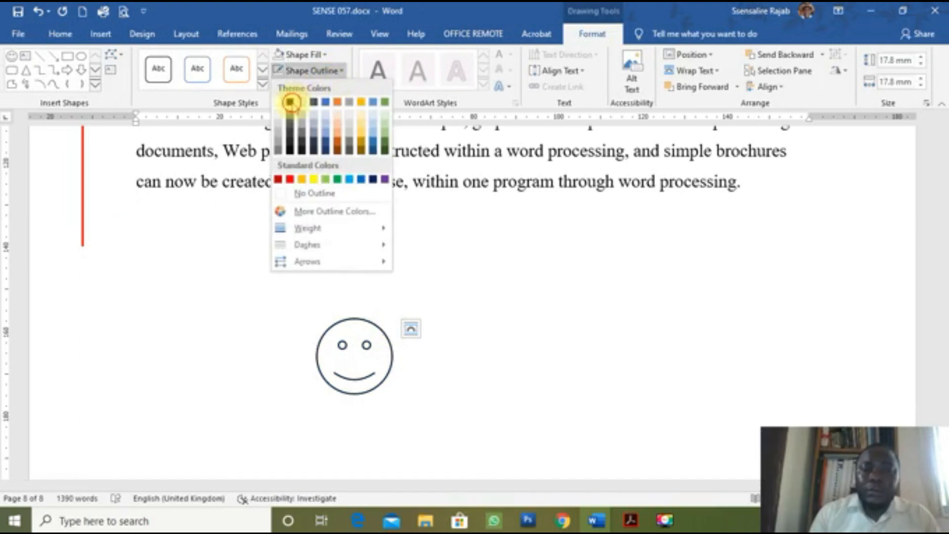
pyautogui.click(289, 102)
pyautogui.click(340, 71)
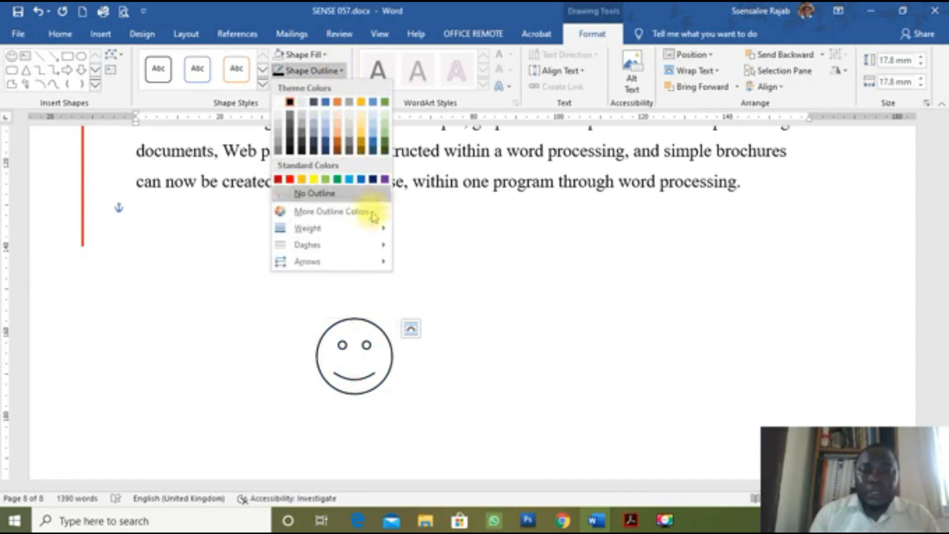
pyautogui.moveTo(374, 241)
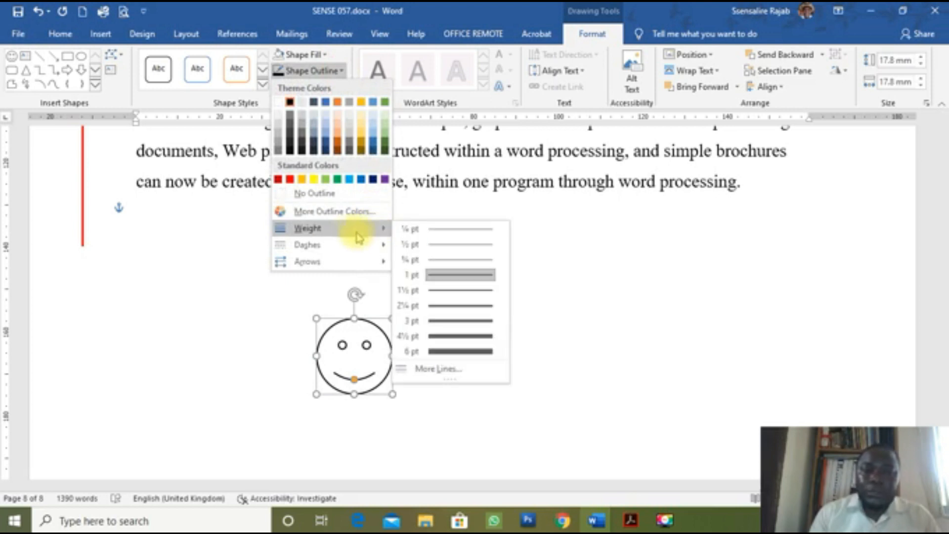
pyautogui.click(445, 295)
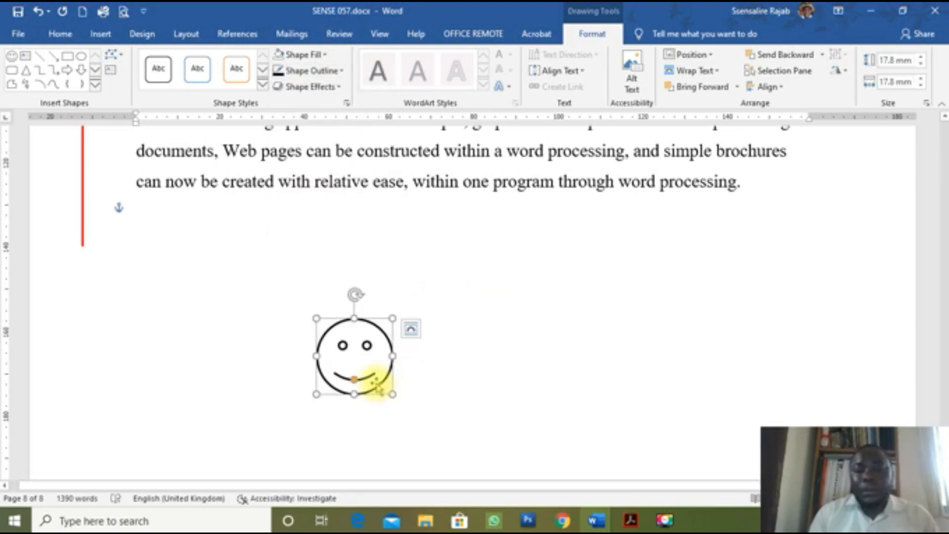
pyautogui.click(440, 412)
pyautogui.click(385, 390)
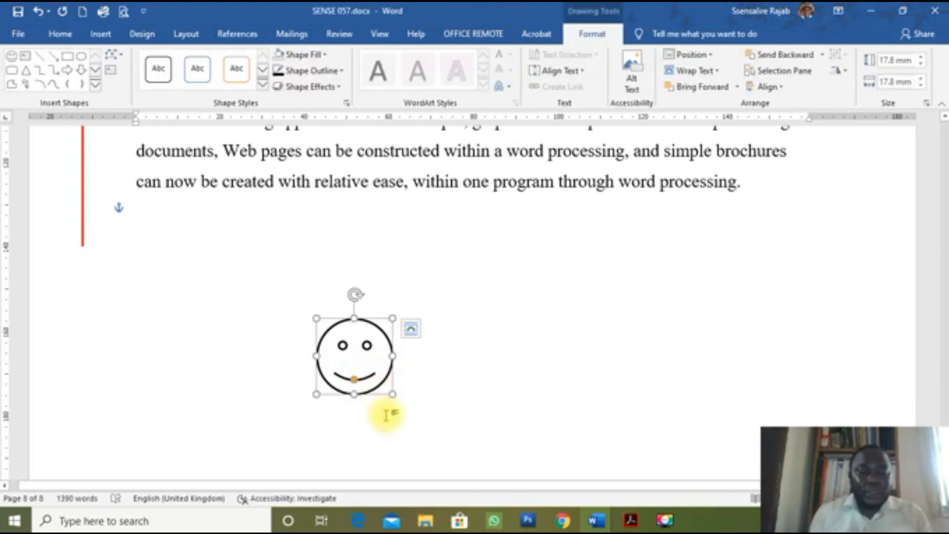
pyautogui.hotkey('alt', 'Tab')
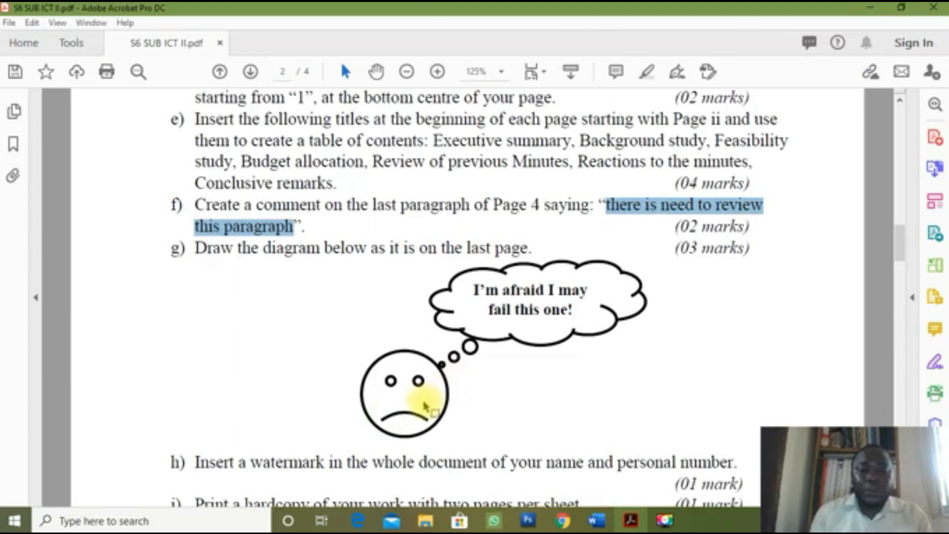
# Step: Switch from the Acrobat exam diagram back to the Word document
pyautogui.hotkey('alt', 'Tab')
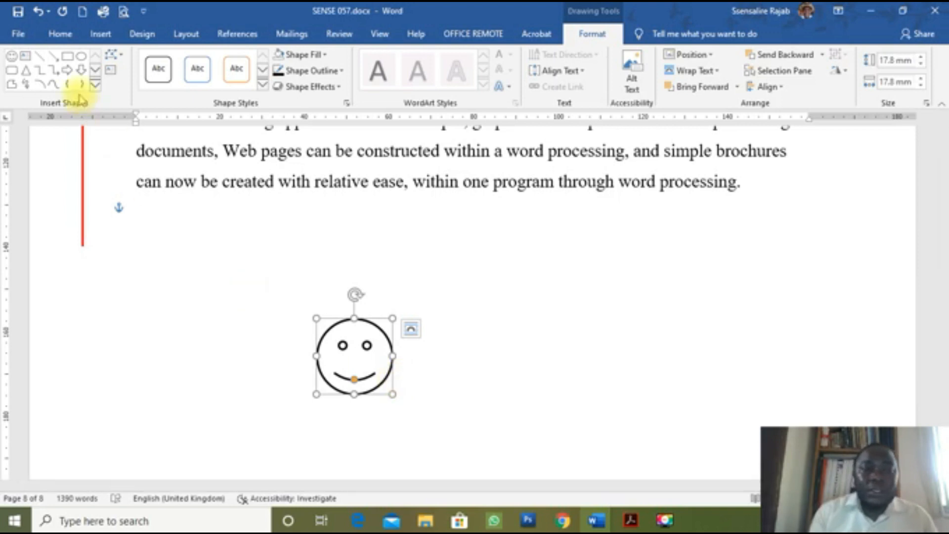
pyautogui.click(66, 70)
pyautogui.moveTo(504, 265)
pyautogui.mouseDown()
pyautogui.moveTo(750, 339)
pyautogui.moveTo(736, 401)
pyautogui.moveTo(747, 418)
pyautogui.mouseUp()
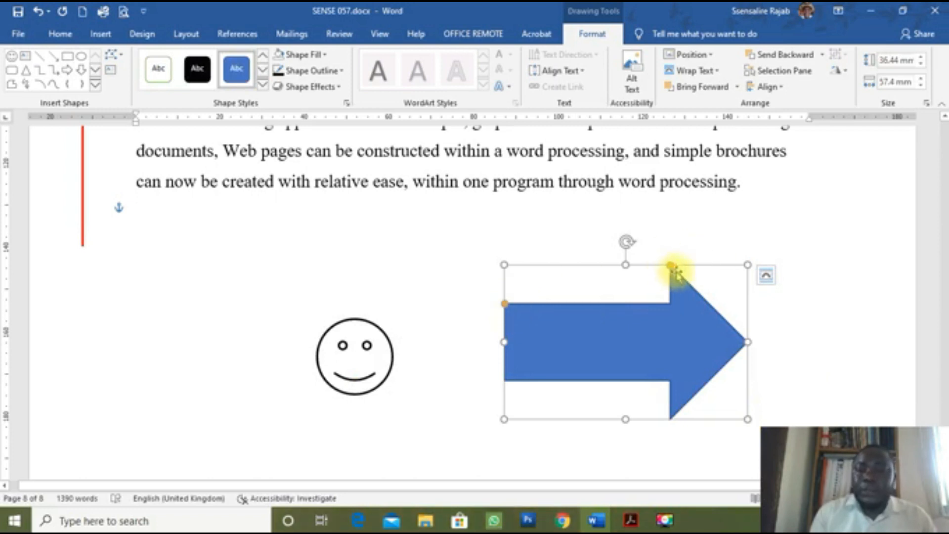
pyautogui.moveTo(670, 265); pyautogui.dragTo(698, 341)
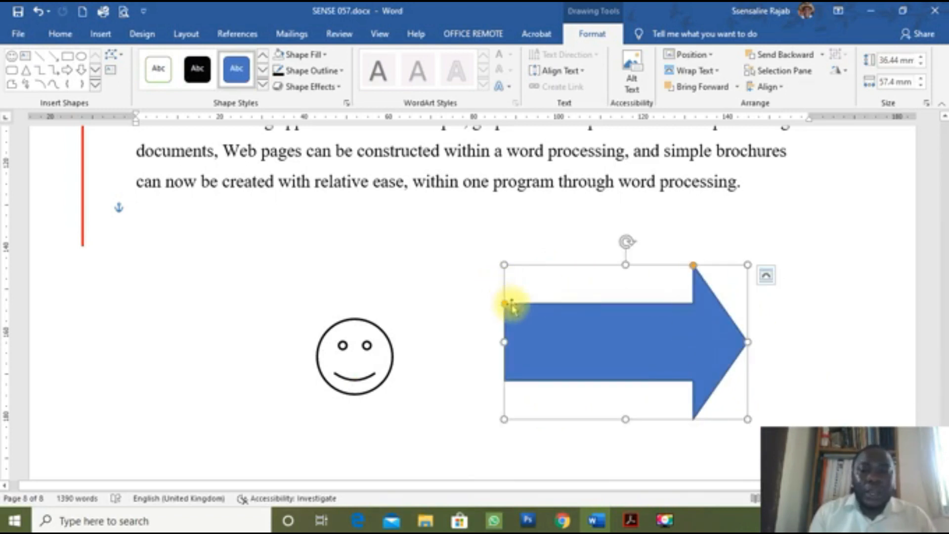
pyautogui.moveTo(504, 303); pyautogui.dragTo(508, 186)
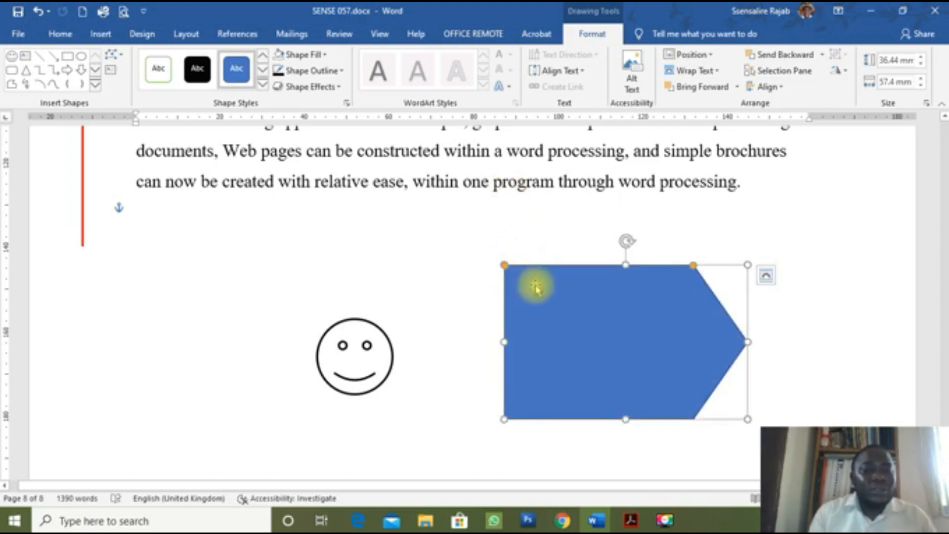
pyautogui.moveTo(504, 265); pyautogui.dragTo(504, 299)
pyautogui.moveTo(694, 266); pyautogui.dragTo(645, 280)
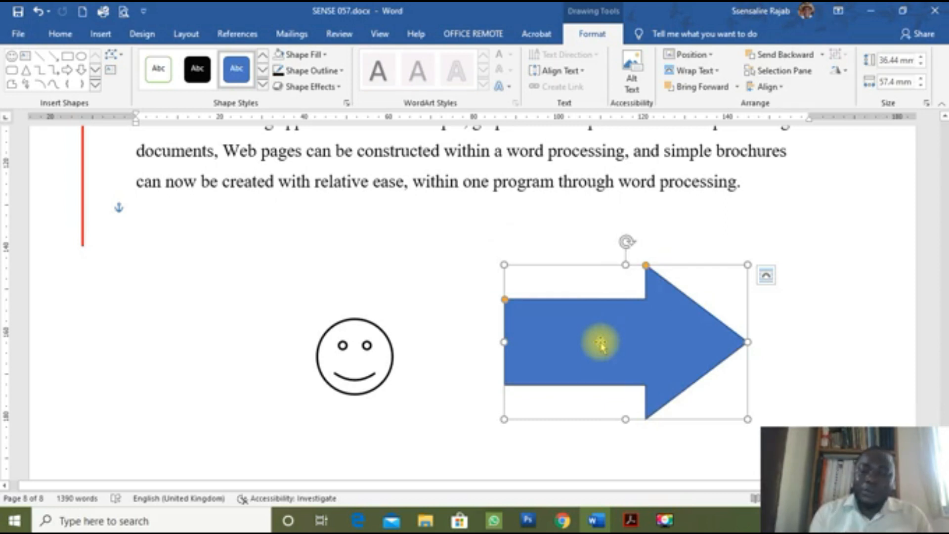
pyautogui.press('Delete')
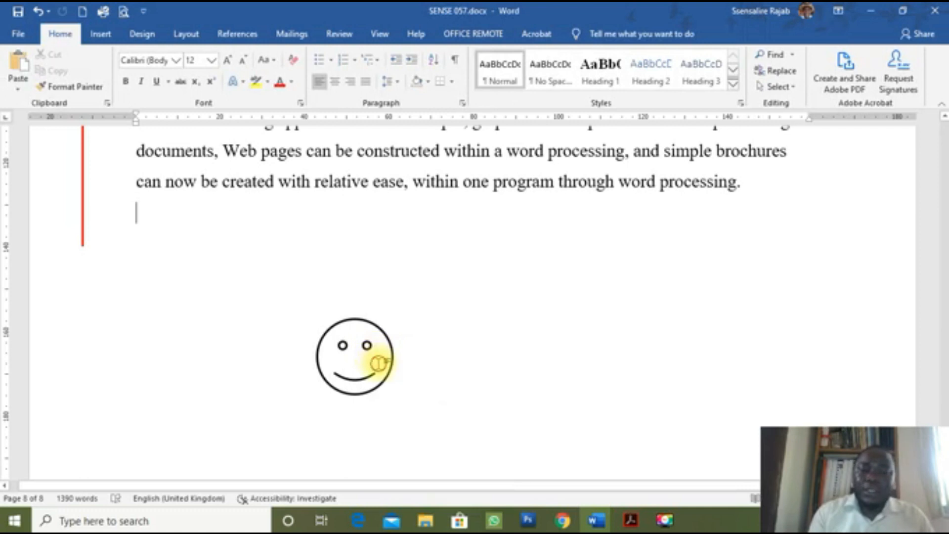
# Step: Drag the smiley's mouth adjustment handle upward into a frown, comparing it with the PDF diagram
pyautogui.click(389, 371)
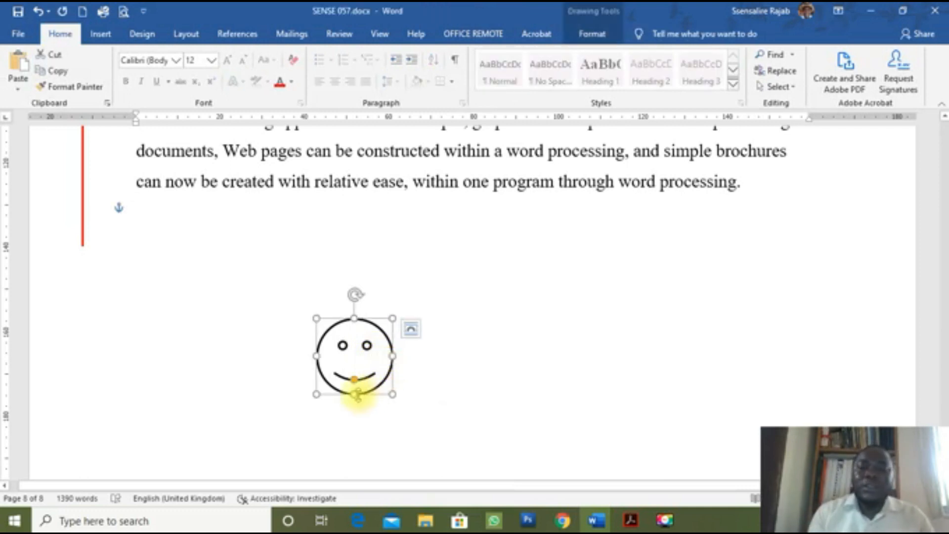
pyautogui.moveTo(354, 380); pyautogui.dragTo(355, 376)
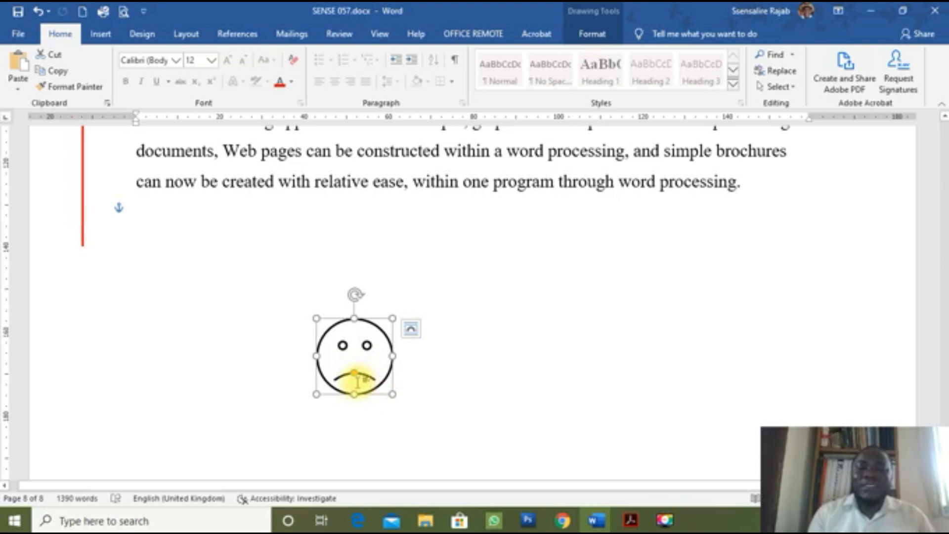
pyautogui.hotkey('alt', 'Tab')
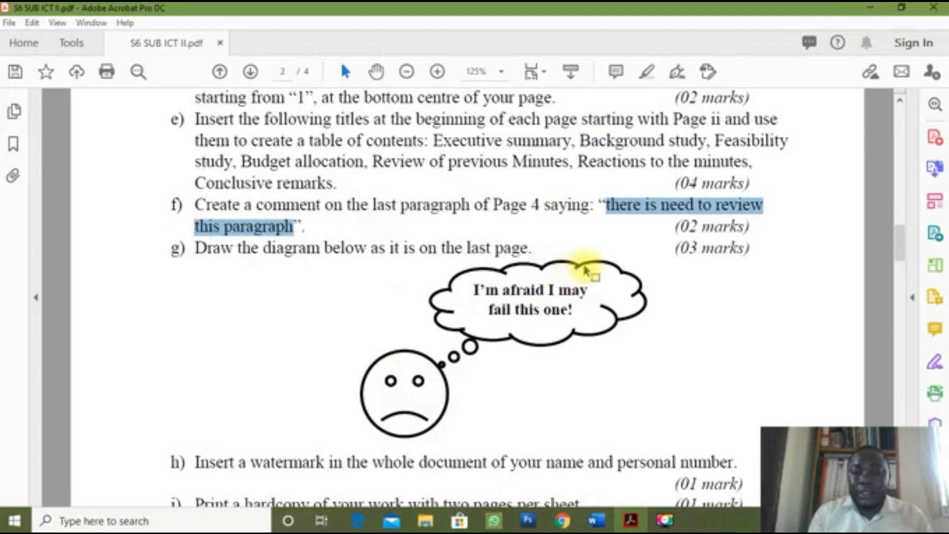
pyautogui.hotkey('alt', 'Tab')
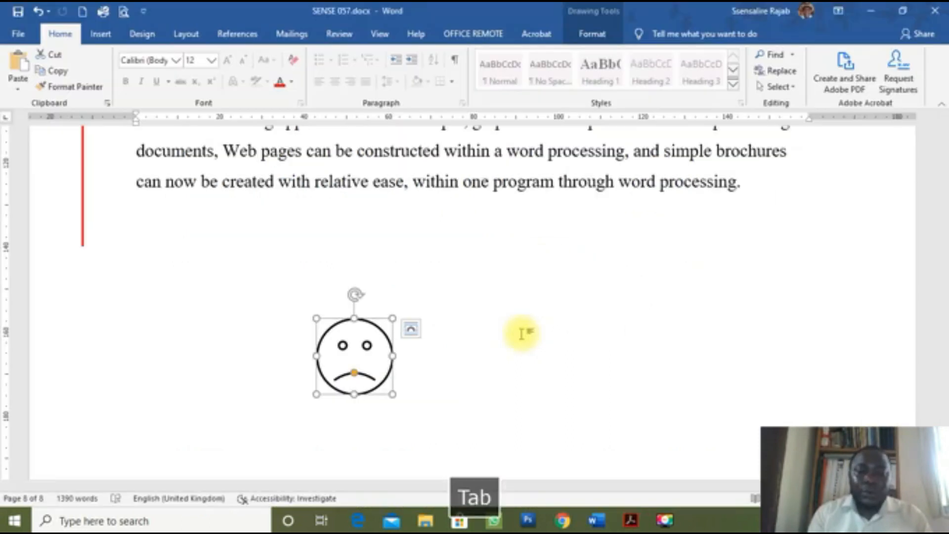
# Step: Draw a cloud thought-bubble callout above the sad face with its bubble tail pointing at it
pyautogui.click(101, 34)
pyautogui.click(182, 55)
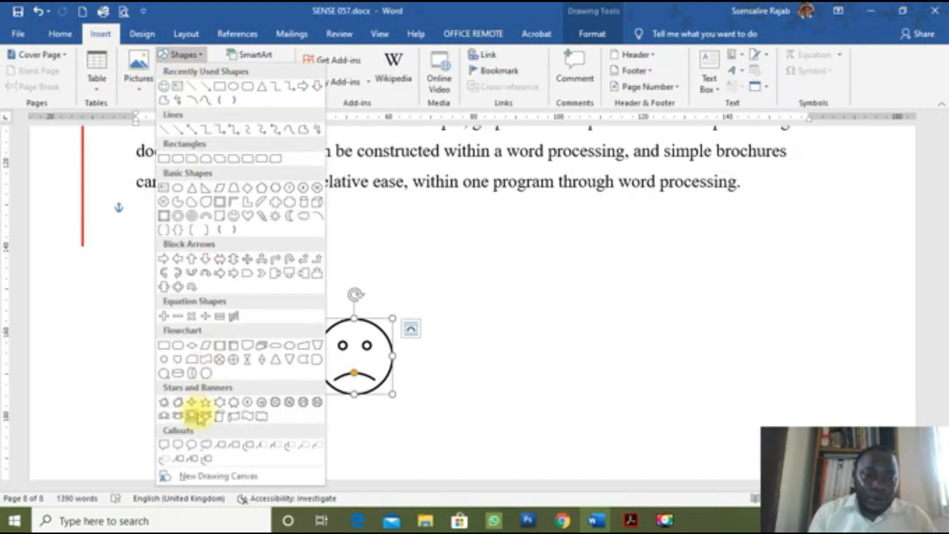
pyautogui.click(205, 445)
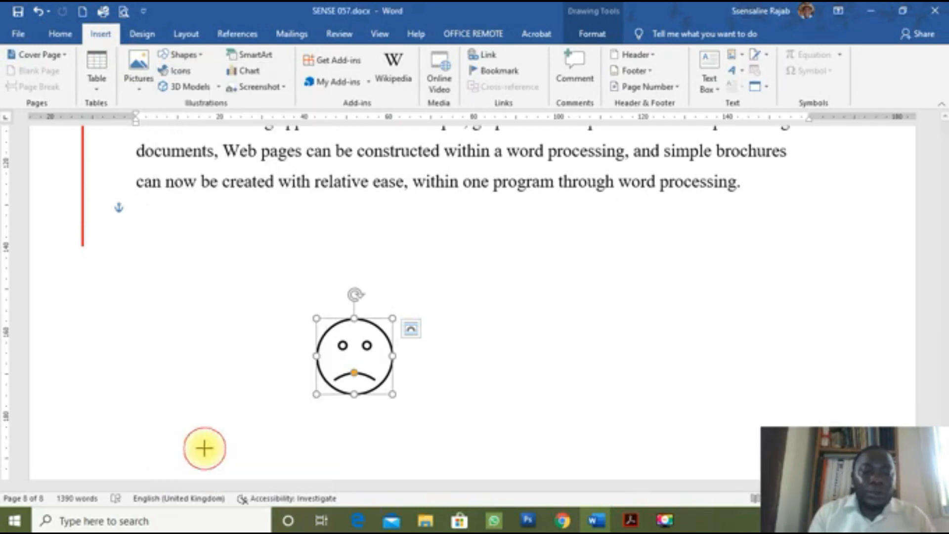
pyautogui.moveTo(414, 251); pyautogui.dragTo(681, 330)
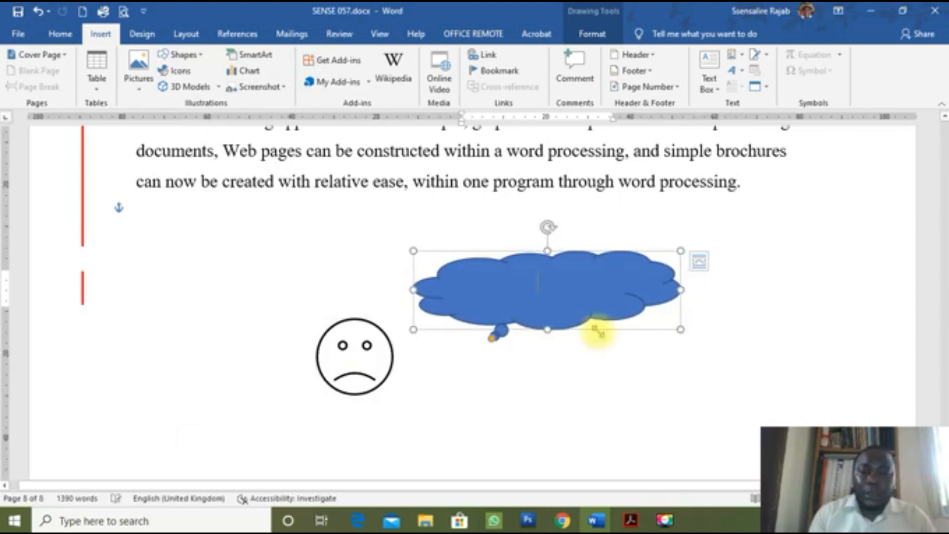
pyautogui.moveTo(542, 313); pyautogui.dragTo(525, 299)
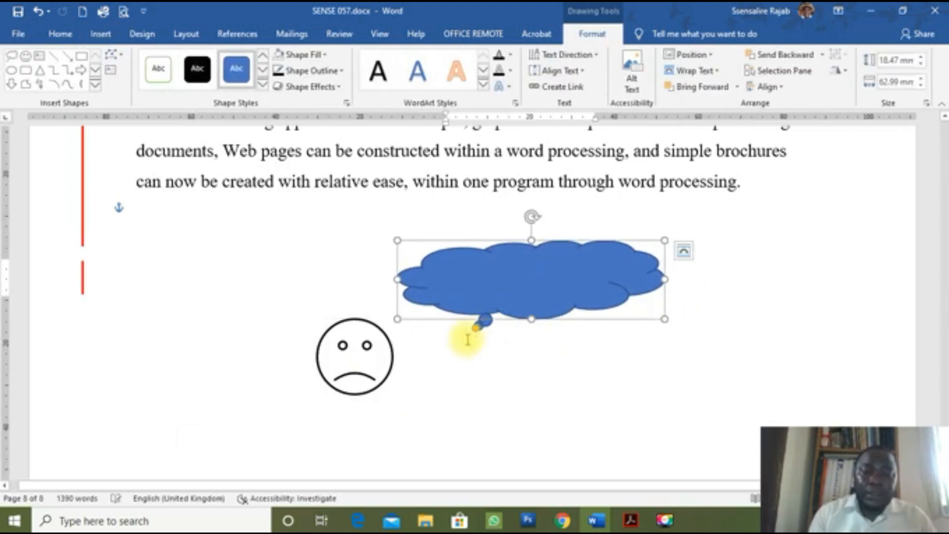
pyautogui.moveTo(474, 330); pyautogui.dragTo(396, 333)
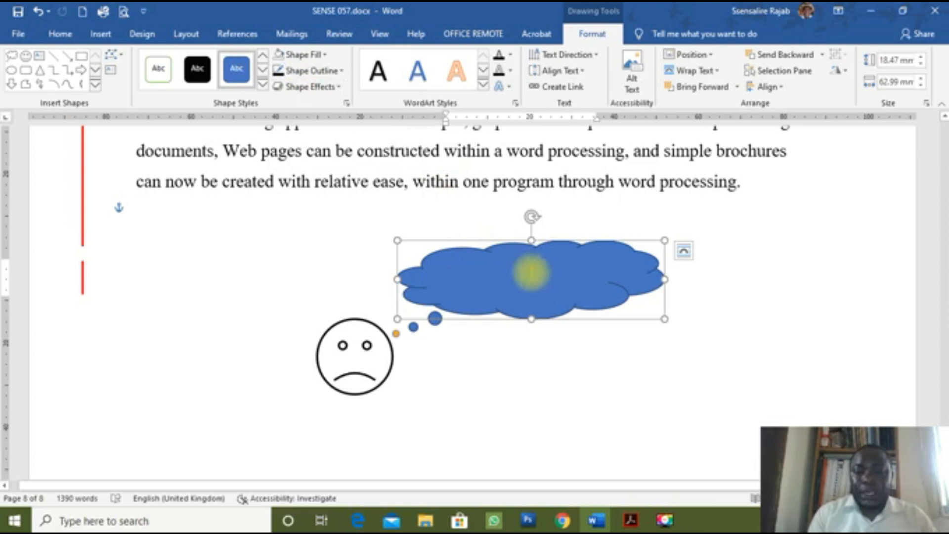
pyautogui.hotkey('alt', 'Tab')
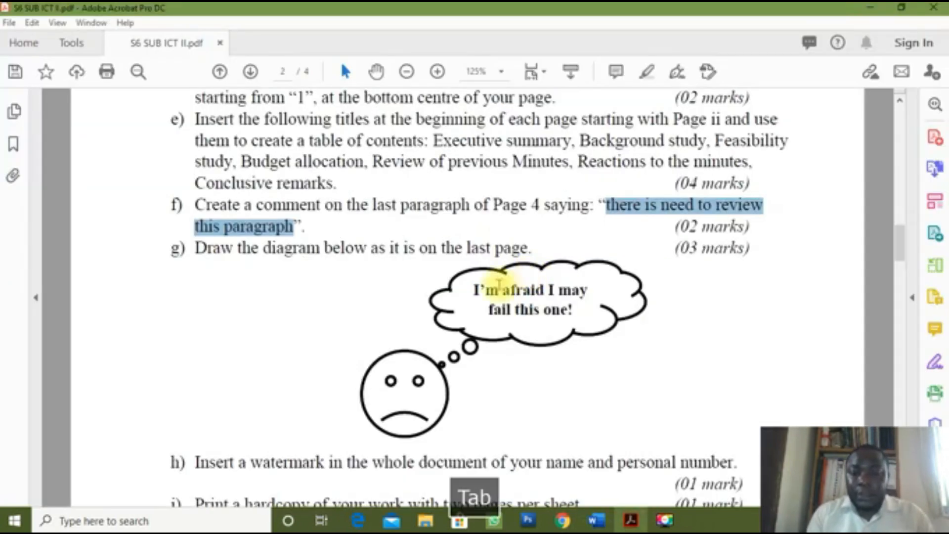
# Step: Copy 'I'm afraid I may fail this one!' from the PDF diagram into Word's thought cloud
pyautogui.moveTo(474, 294); pyautogui.dragTo(580, 314)
pyautogui.hotkey('ctrl', 'c')
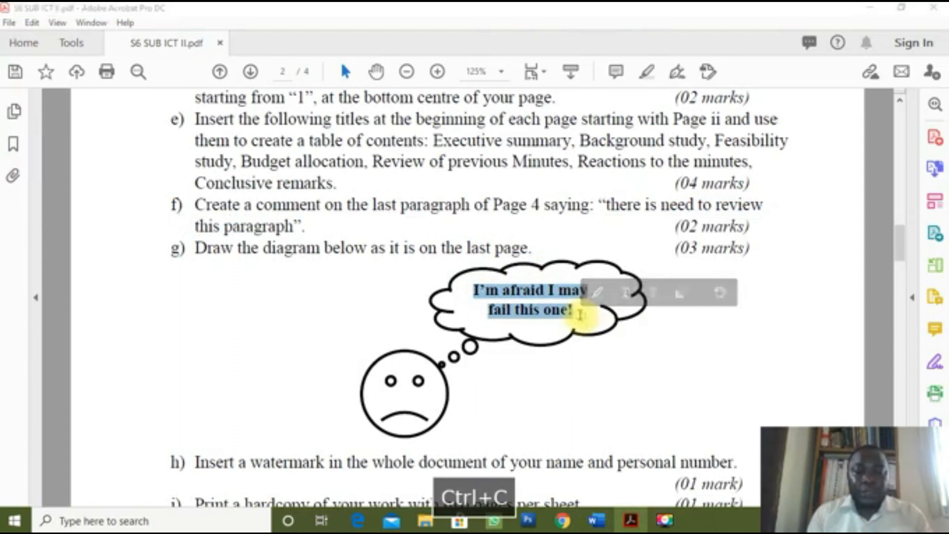
pyautogui.hotkey('alt', 'Tab')
pyautogui.hotkey('ctrl', 'v')
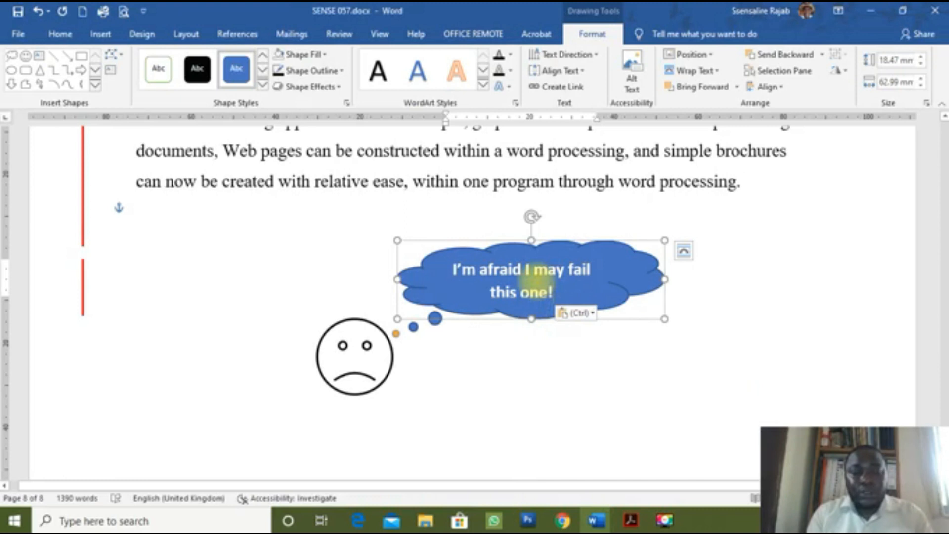
# Step: Change the cloud's 'I'm afraid I may fail this one!' wording to Times New Roman
pyautogui.hotkey('ctrl', 'a')
pyautogui.hotkey('alt', 'Tab')
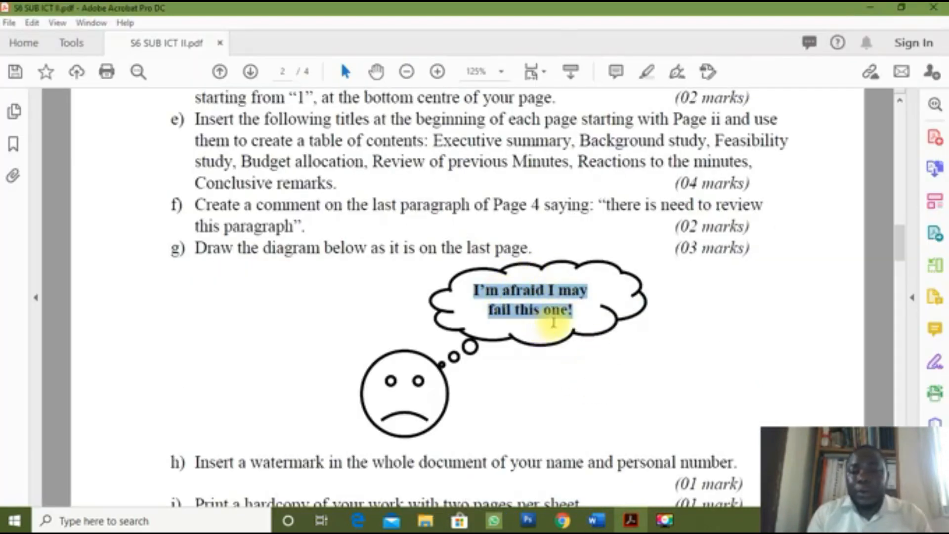
pyautogui.hotkey('alt', 'Tab')
pyautogui.hotkey('ctrl', 'v')
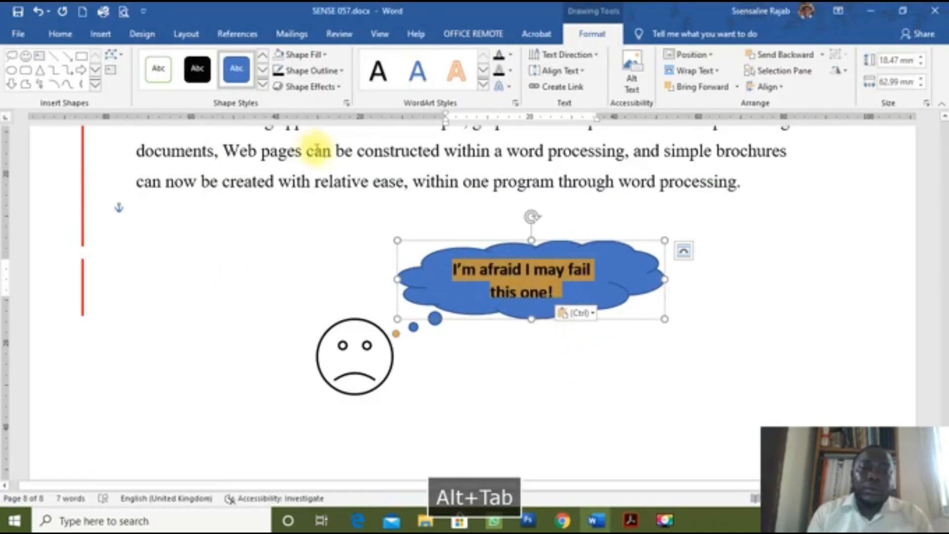
pyautogui.click(60, 34)
pyautogui.click(158, 60)
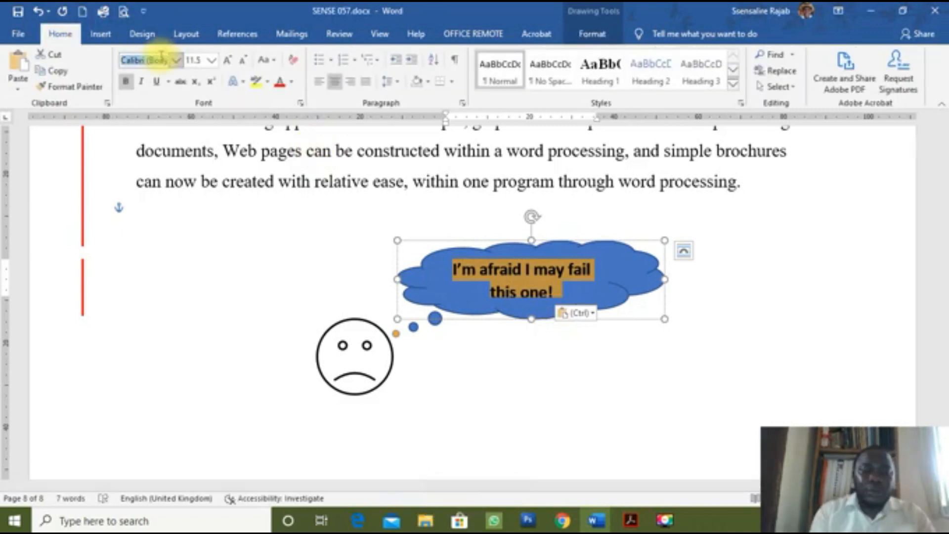
pyautogui.write('Times New R')
pyautogui.press('Return')
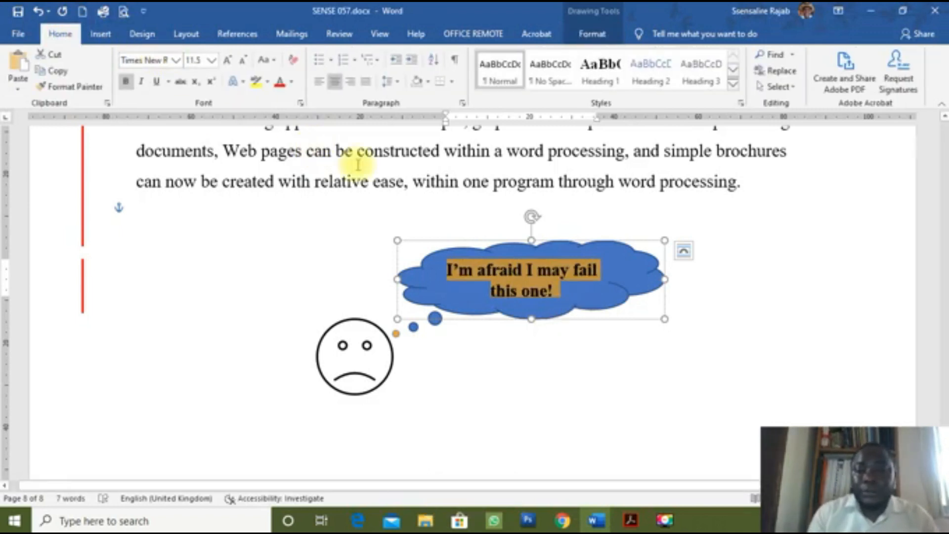
pyautogui.click(635, 243)
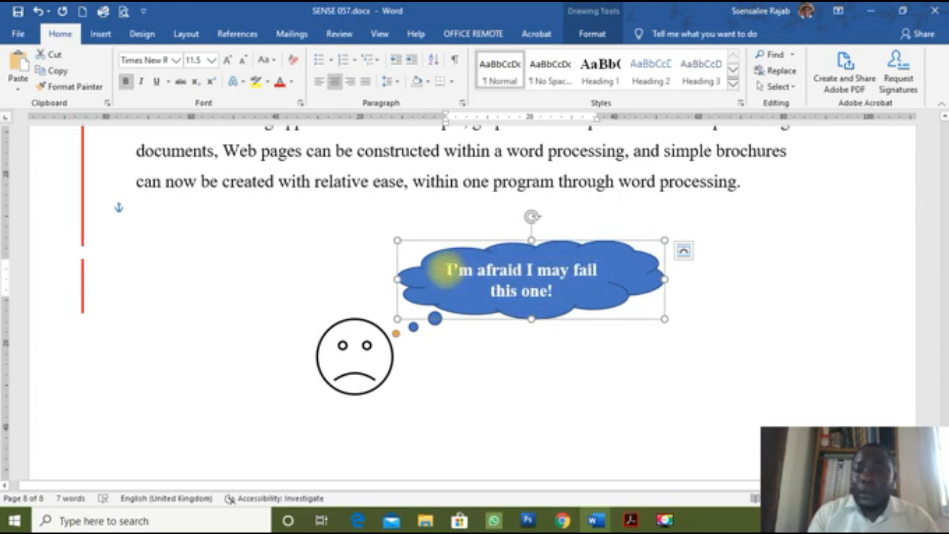
pyautogui.moveTo(446, 269); pyautogui.dragTo(561, 291)
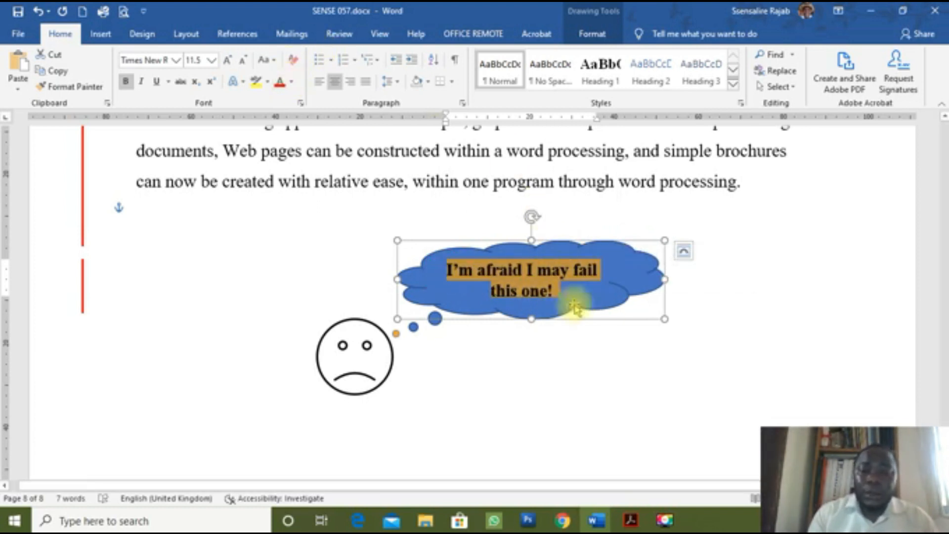
pyautogui.click(616, 316)
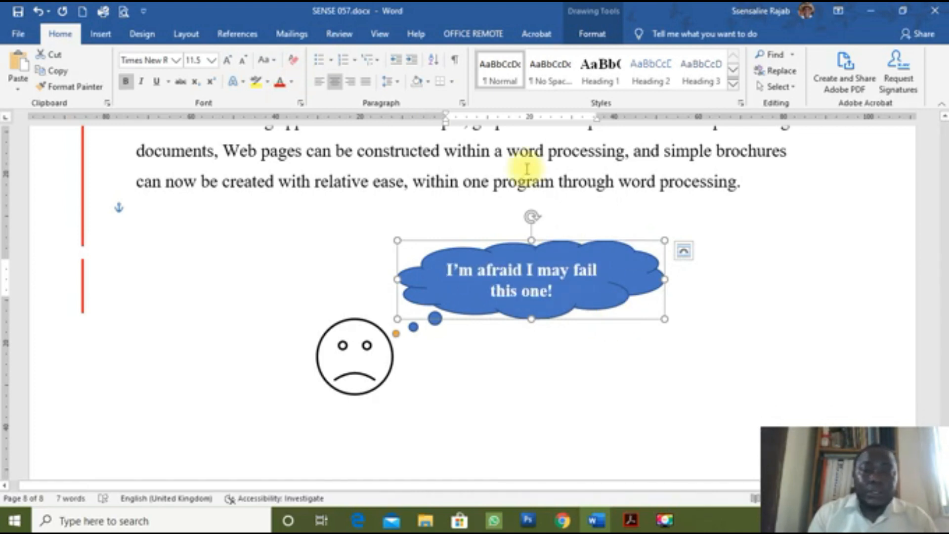
pyautogui.click(588, 35)
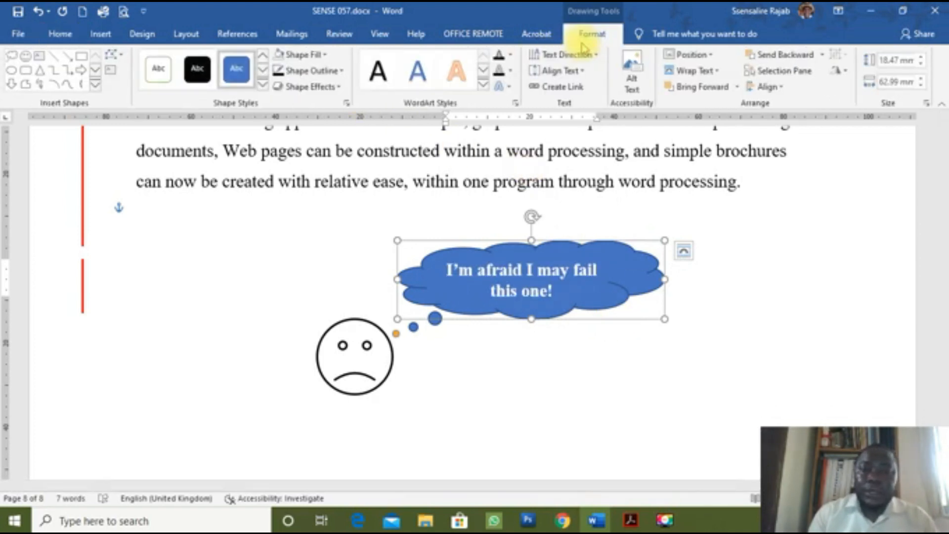
# Step: Set the thought cloud to No Fill with a black outline at 1½ pt weight
pyautogui.click(321, 56)
pyautogui.click(300, 177)
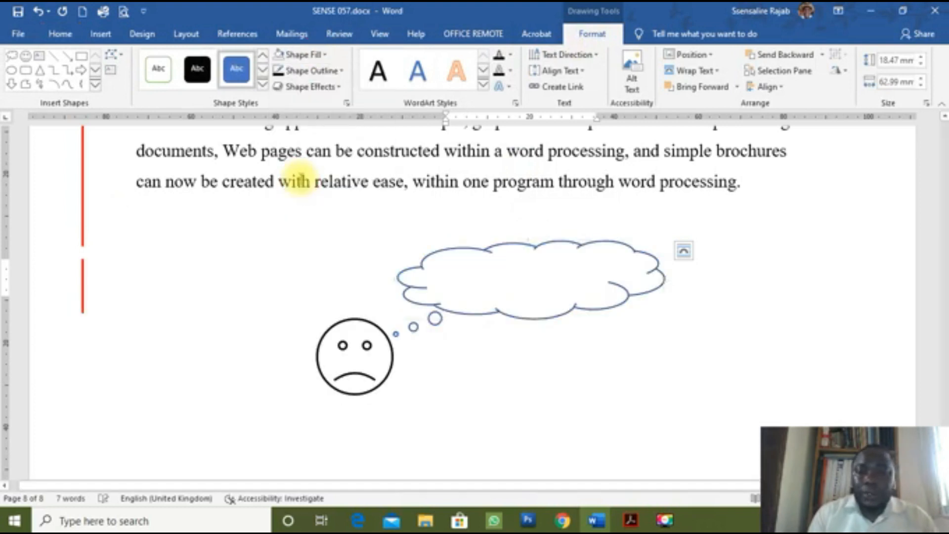
pyautogui.click(328, 74)
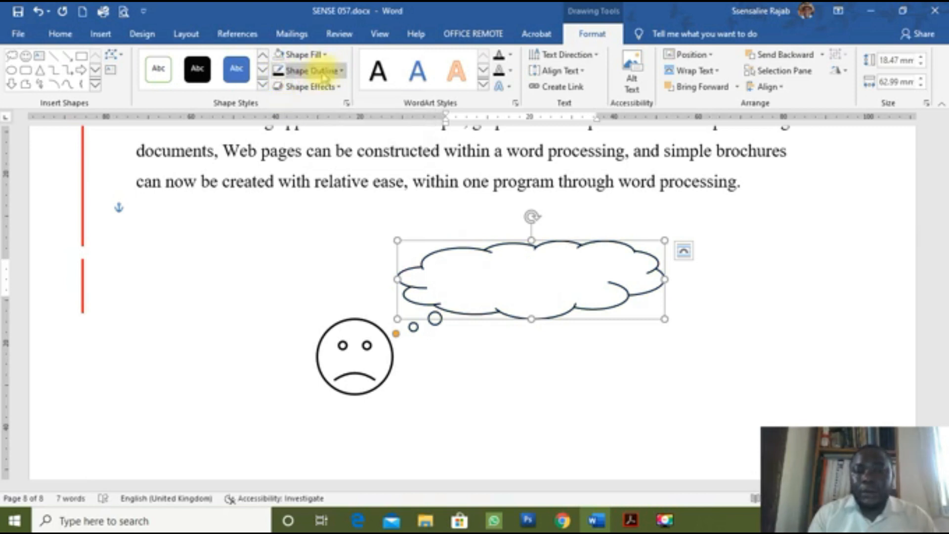
pyautogui.click(338, 75)
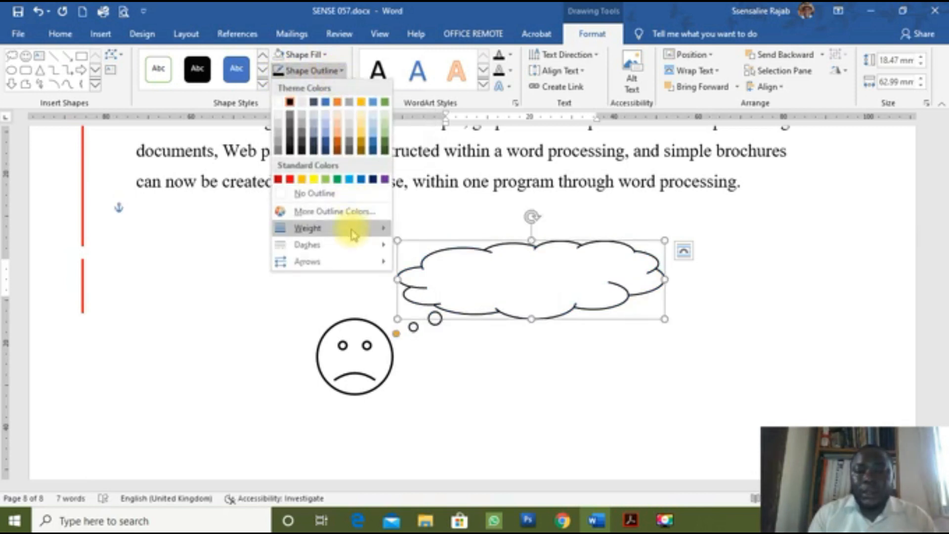
pyautogui.moveTo(382, 235)
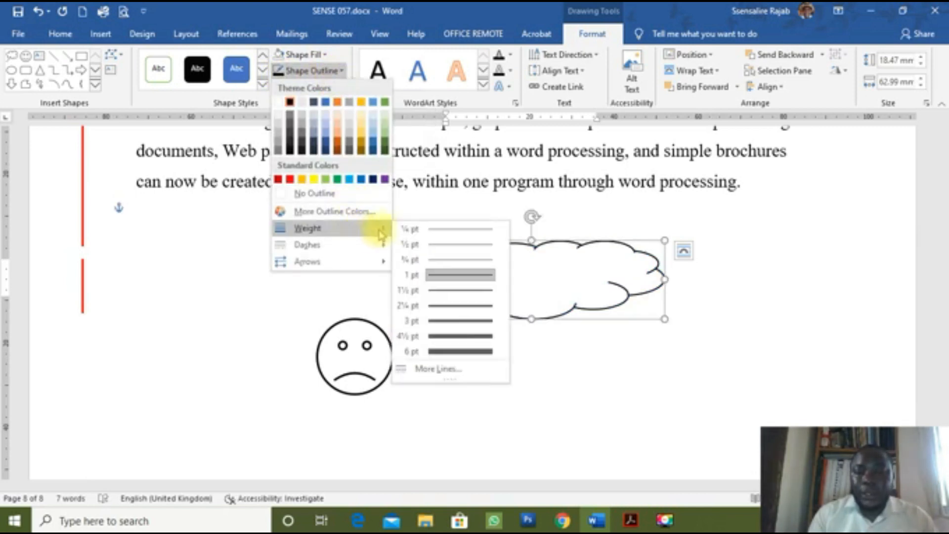
pyautogui.click(444, 292)
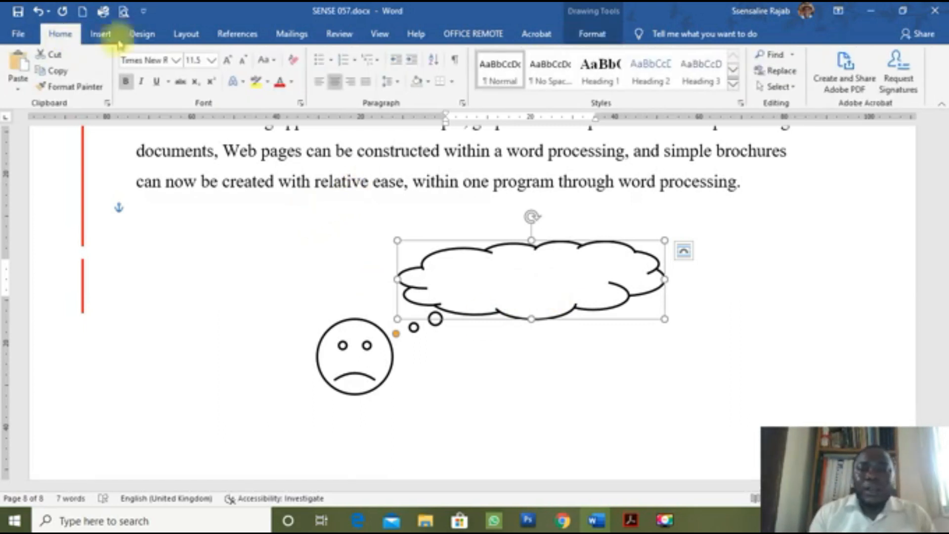
# Step: Make the thought cloud's text black so 'I'm afraid I may fail this one!' is visible
pyautogui.click(293, 82)
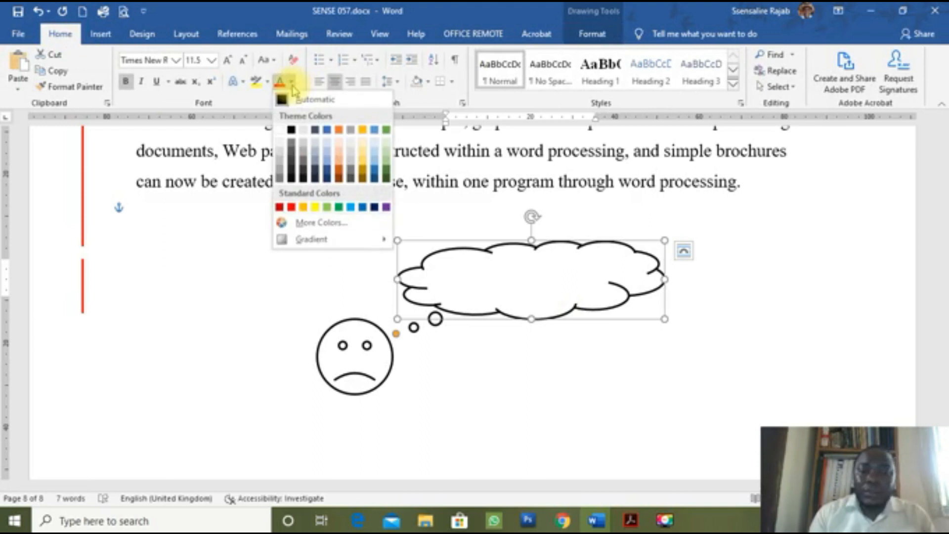
pyautogui.click(291, 130)
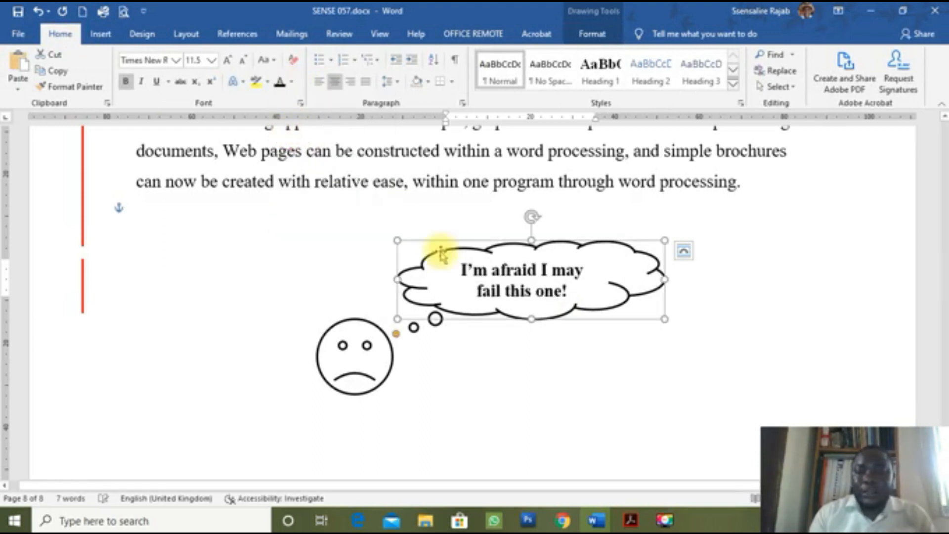
pyautogui.click(443, 370)
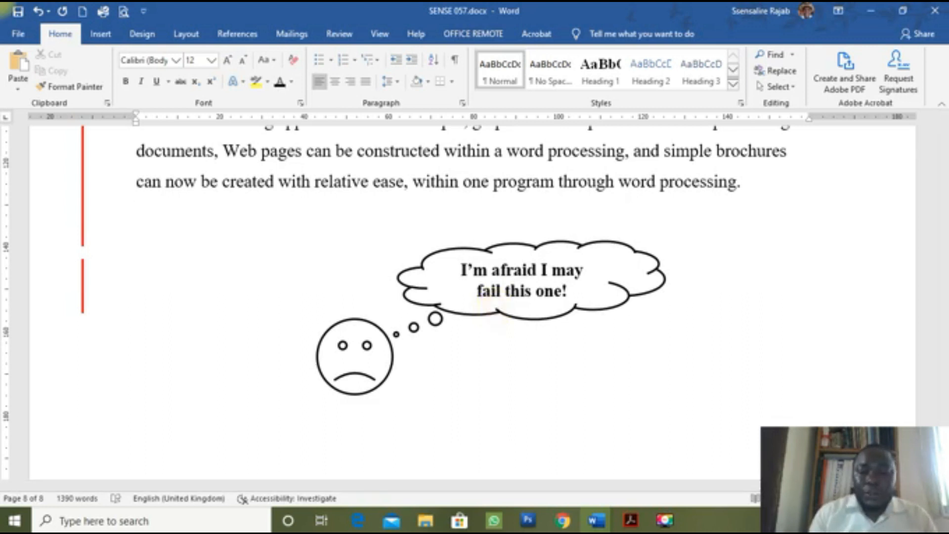
pyautogui.press('Return')
pyautogui.press('Return')
pyautogui.press('Return')
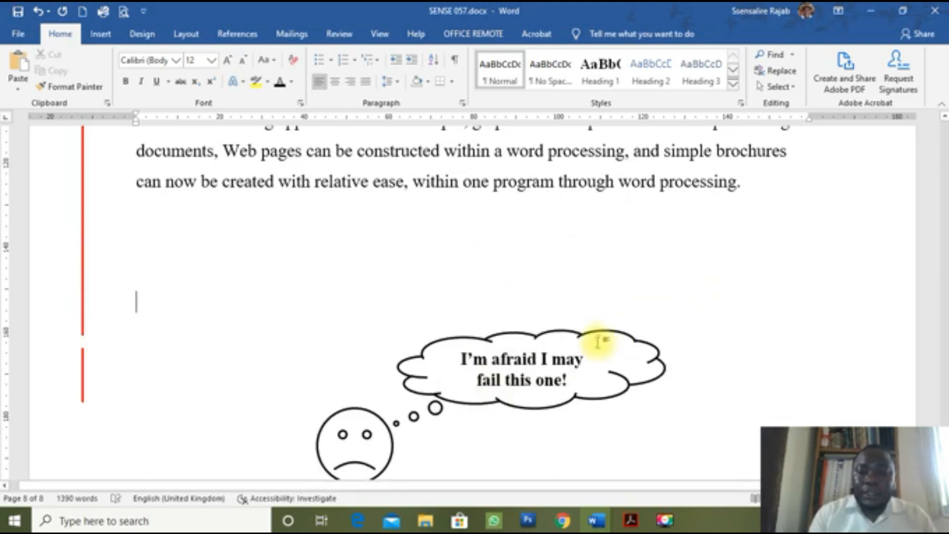
pyautogui.moveTo(602, 335); pyautogui.dragTo(602, 244)
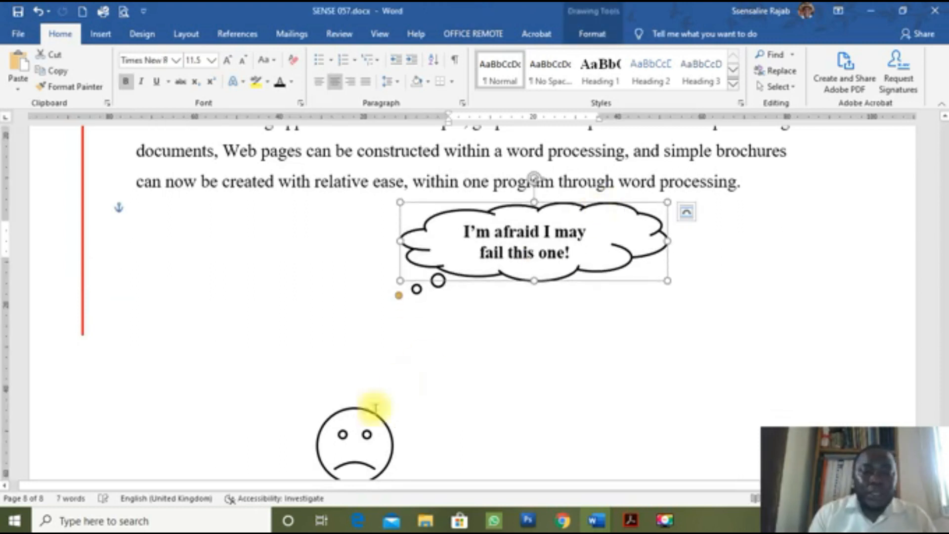
pyautogui.moveTo(380, 419); pyautogui.dragTo(381, 328)
pyautogui.click(398, 299)
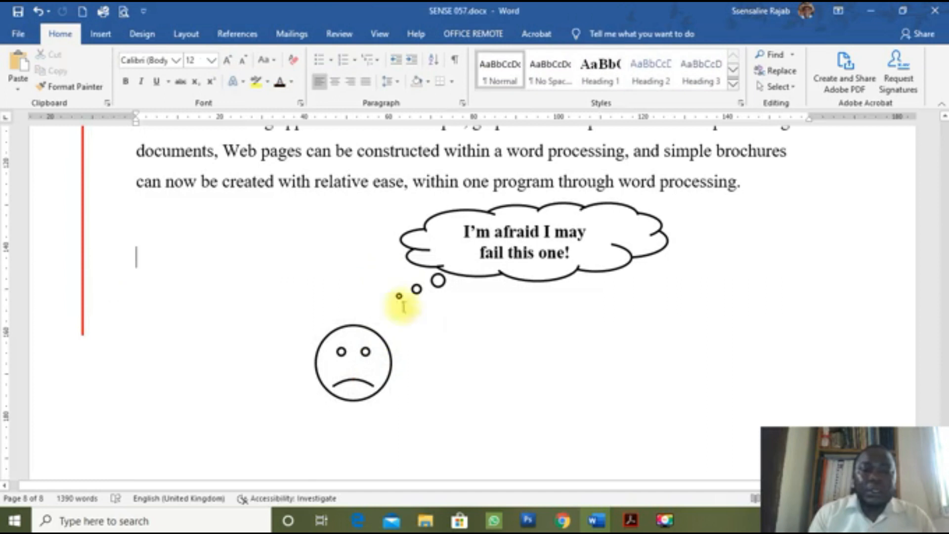
pyautogui.press('Return')
pyautogui.press('Return')
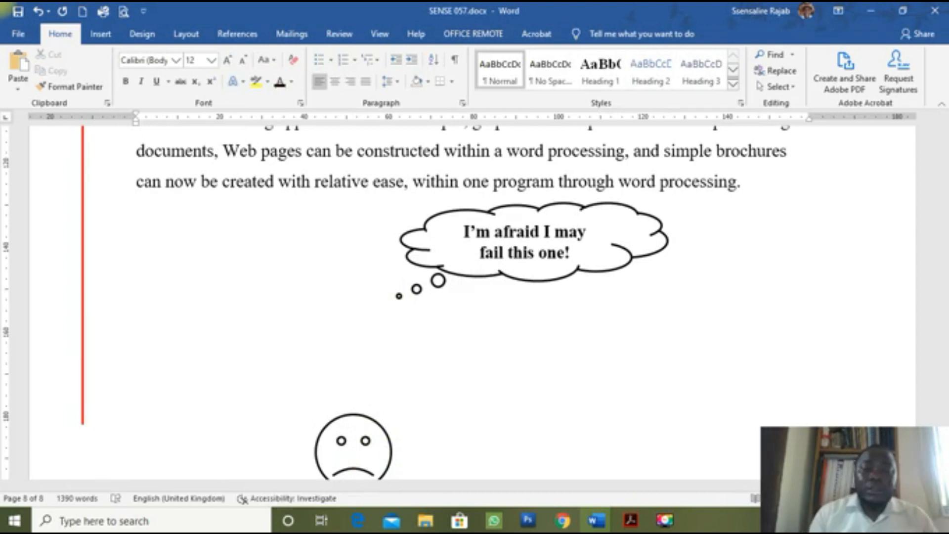
pyautogui.hotkey('ctrl', 'z')
pyautogui.hotkey('ctrl', 'z')
pyautogui.hotkey('ctrl', 'z')
pyautogui.hotkey('ctrl', 'z')
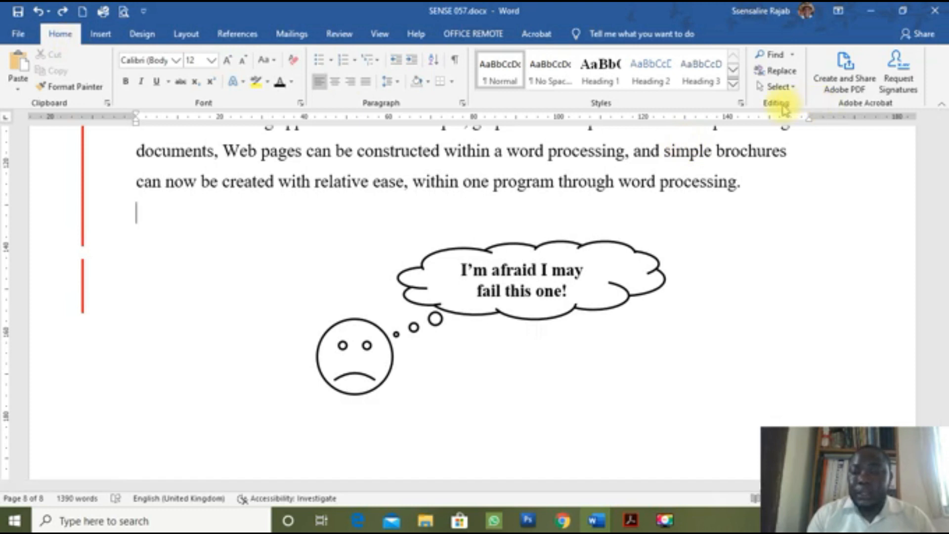
# Step: Select both the frowning face and thought cloud using Select Objects
pyautogui.click(780, 86)
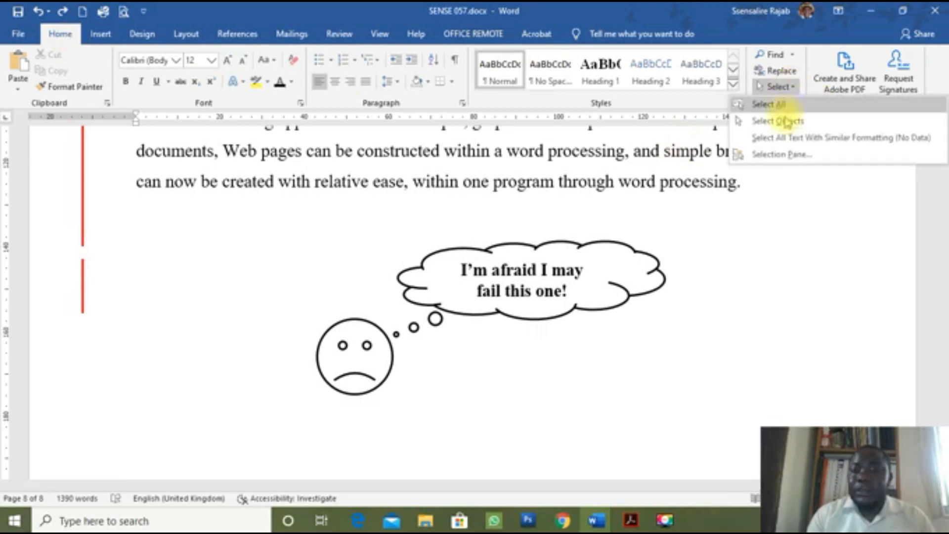
pyautogui.click(786, 123)
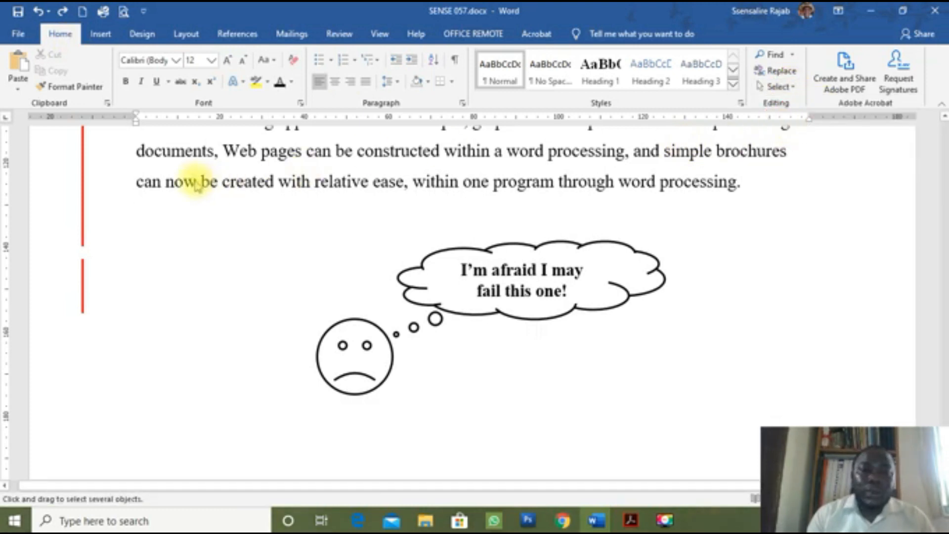
pyautogui.moveTo(191, 177)
pyautogui.mouseDown()
pyautogui.moveTo(741, 385)
pyautogui.moveTo(720, 430)
pyautogui.moveTo(726, 437)
pyautogui.mouseUp()
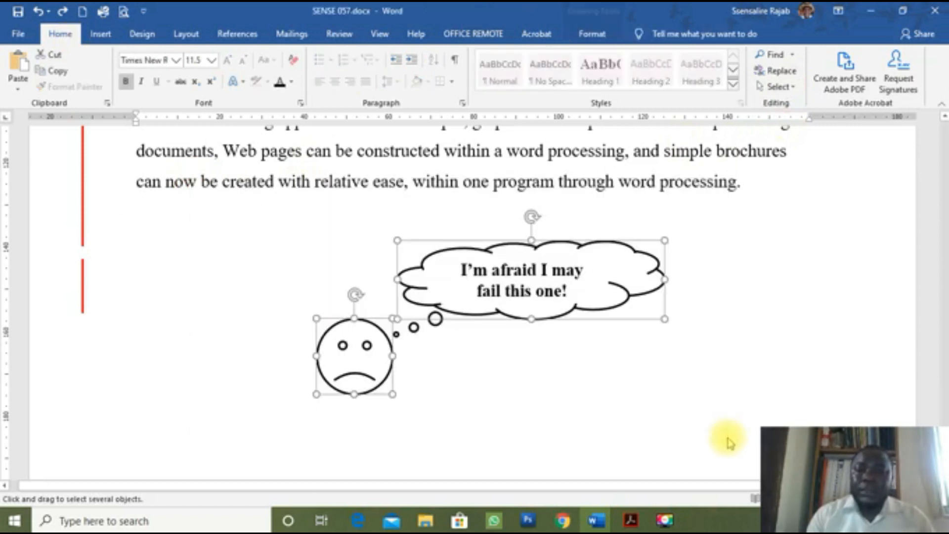
# Step: Group the two shapes, move the group slightly higher, and bring the exam PDF forward
pyautogui.click(602, 36)
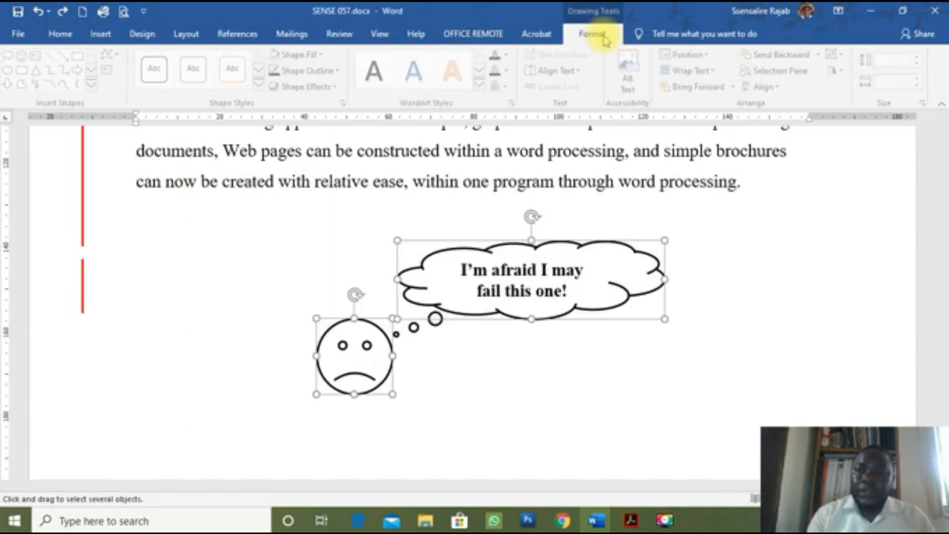
pyautogui.click(836, 55)
pyautogui.click(840, 74)
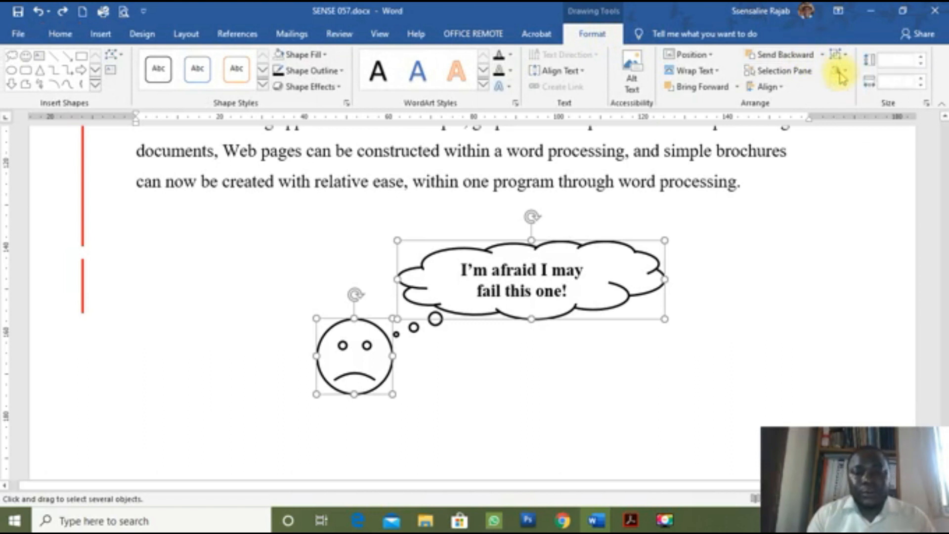
pyautogui.moveTo(511, 238); pyautogui.dragTo(477, 210)
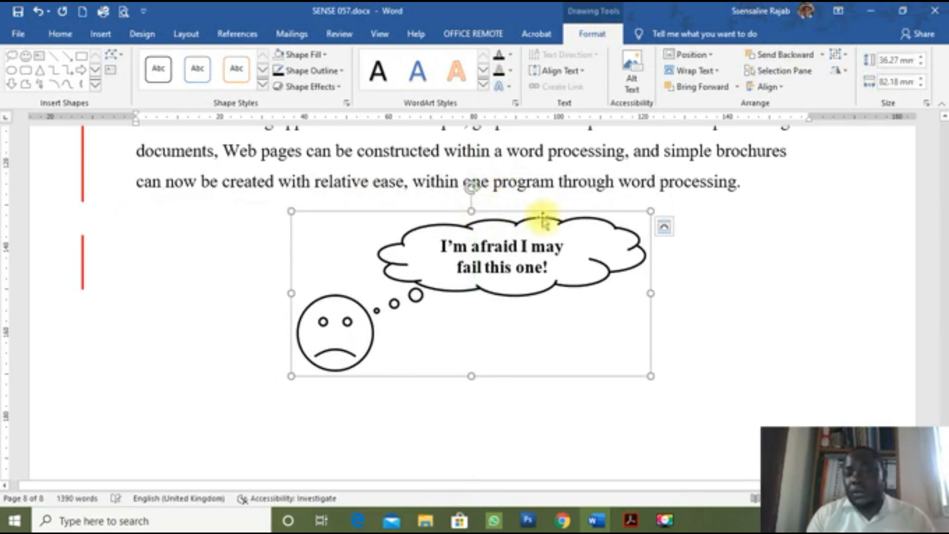
pyautogui.click(632, 520)
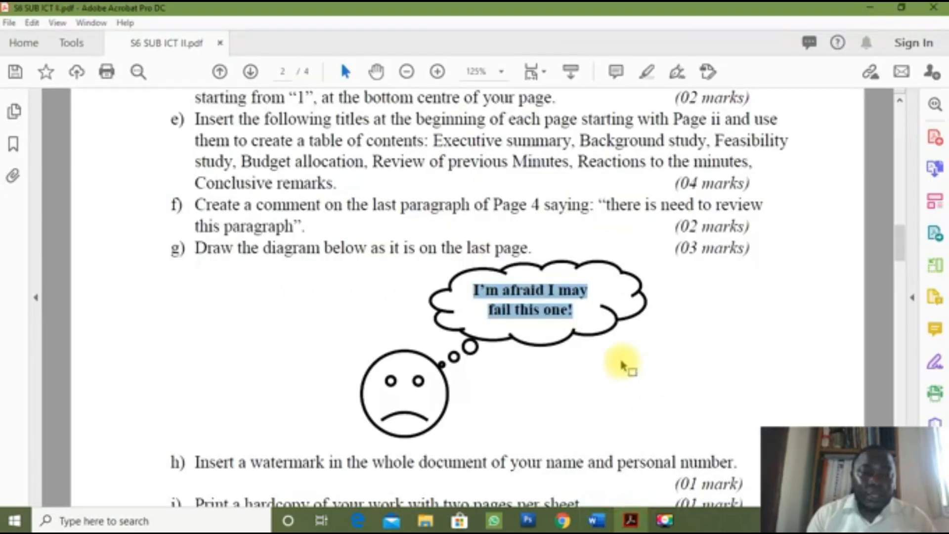
# Step: Scroll the exam PDF to questions g and h, then return to SENSE 057.docx
pyautogui.scroll(-3, 626, 363)
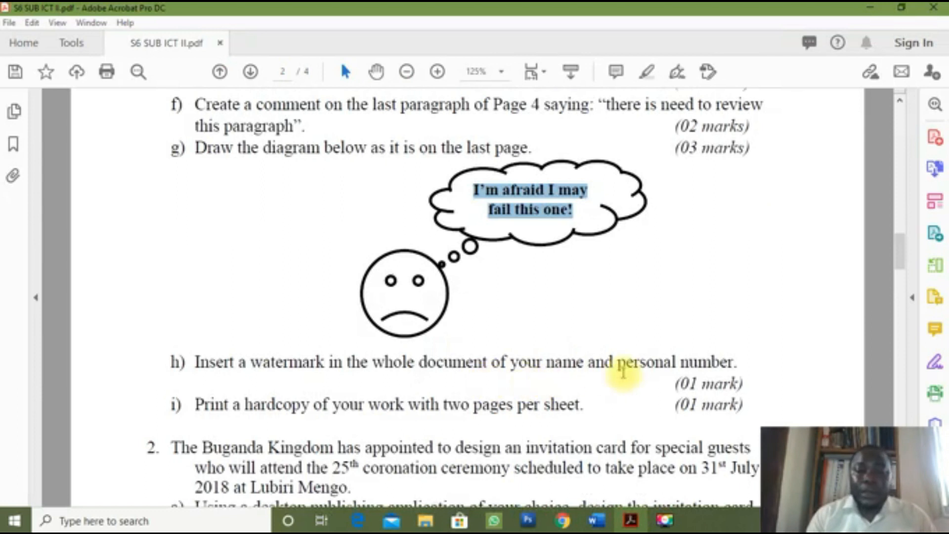
pyautogui.moveTo(596, 520)
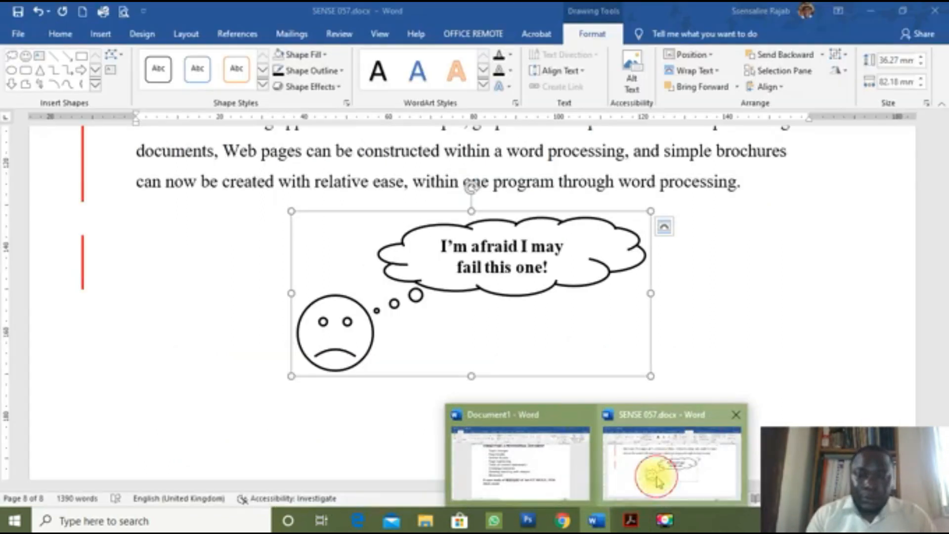
pyautogui.click(658, 479)
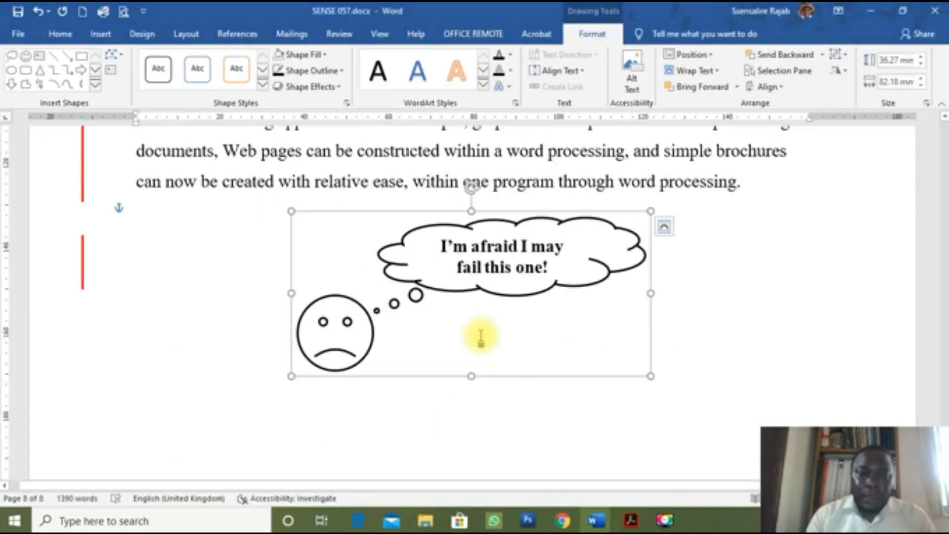
pyautogui.click(699, 187)
pyautogui.scroll(1, 697, 195)
pyautogui.scroll(1, 697, 195)
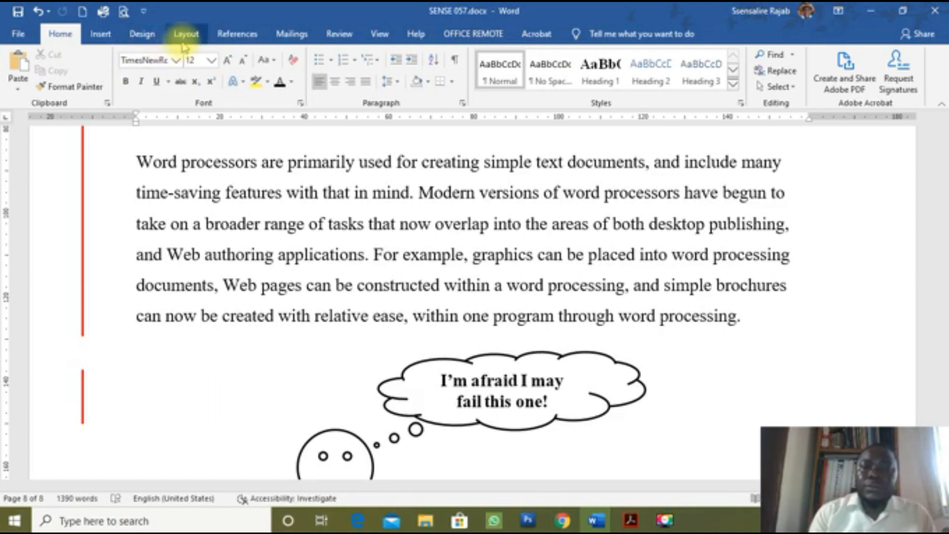
# Step: Add a custom diagonal 'SENSE 057' text watermark in Calibri, replacing the default ASAP text
pyautogui.click(142, 34)
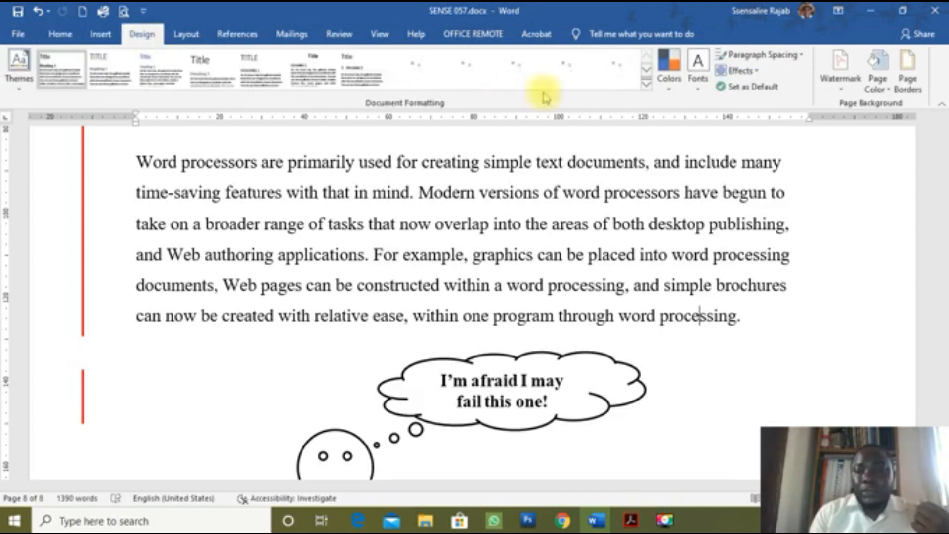
pyautogui.click(838, 89)
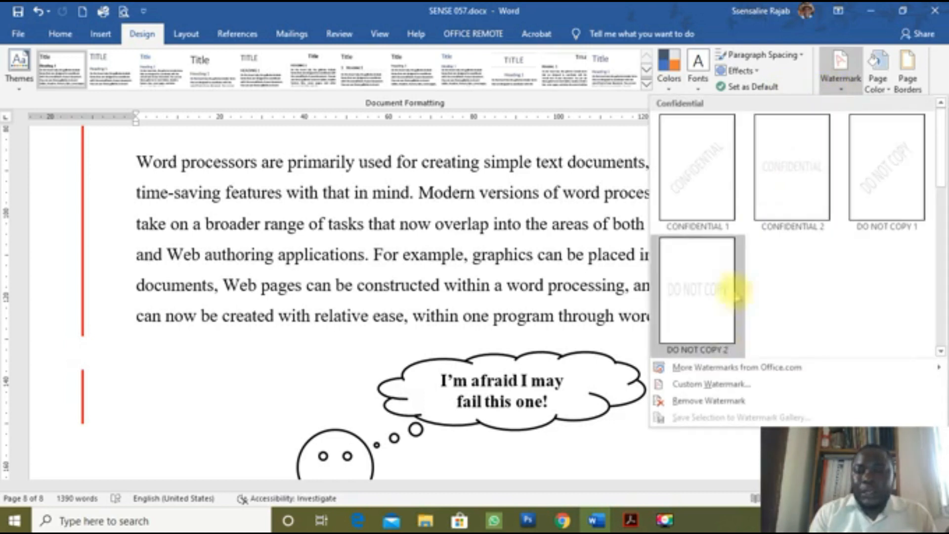
pyautogui.click(710, 384)
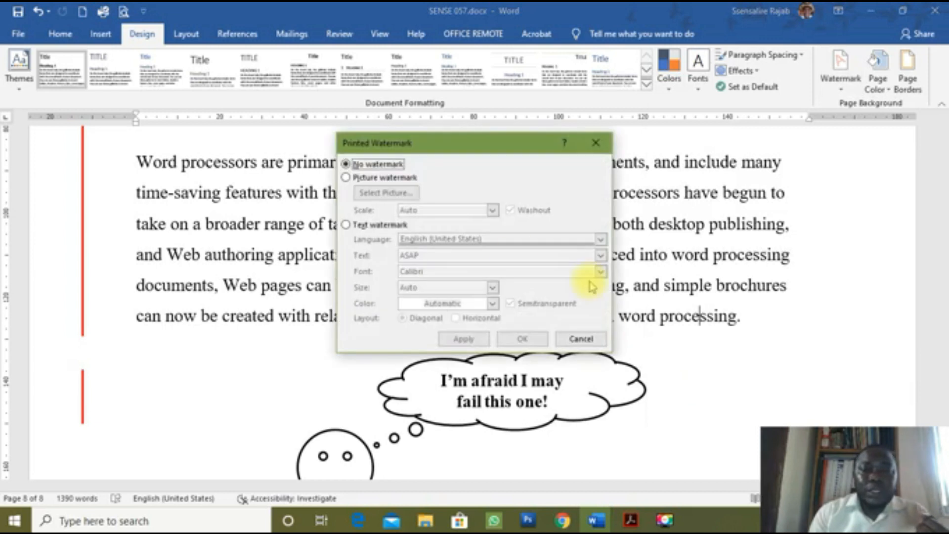
pyautogui.click(363, 230)
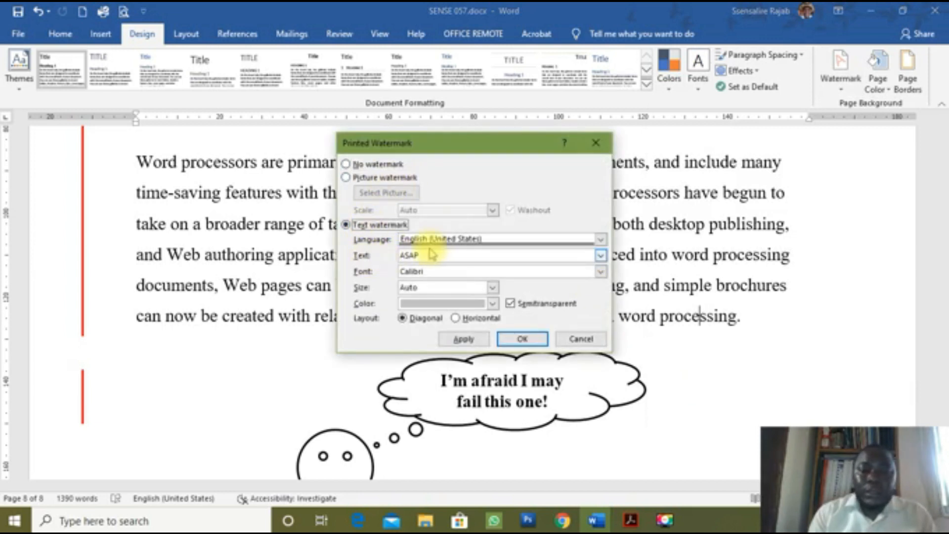
pyautogui.doubleClick(407, 255)
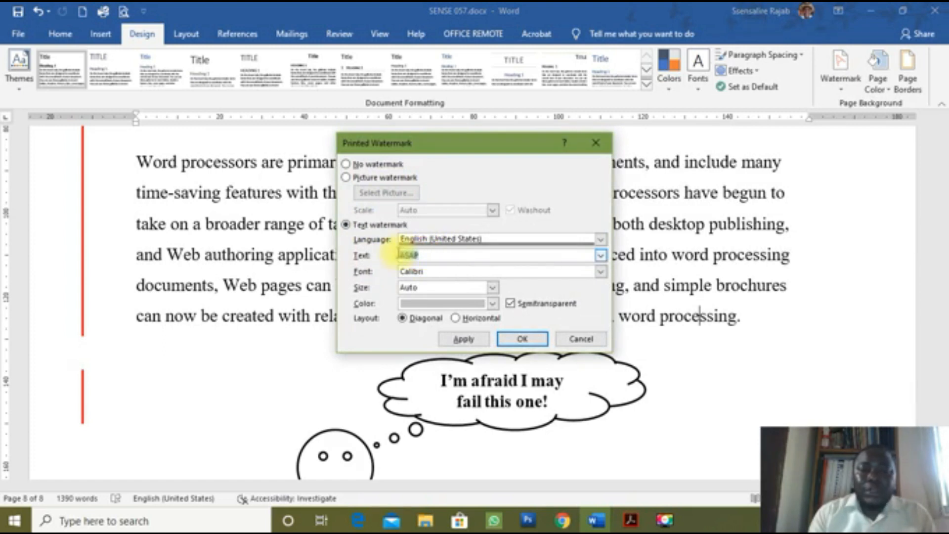
pyautogui.write('SENSE 0')
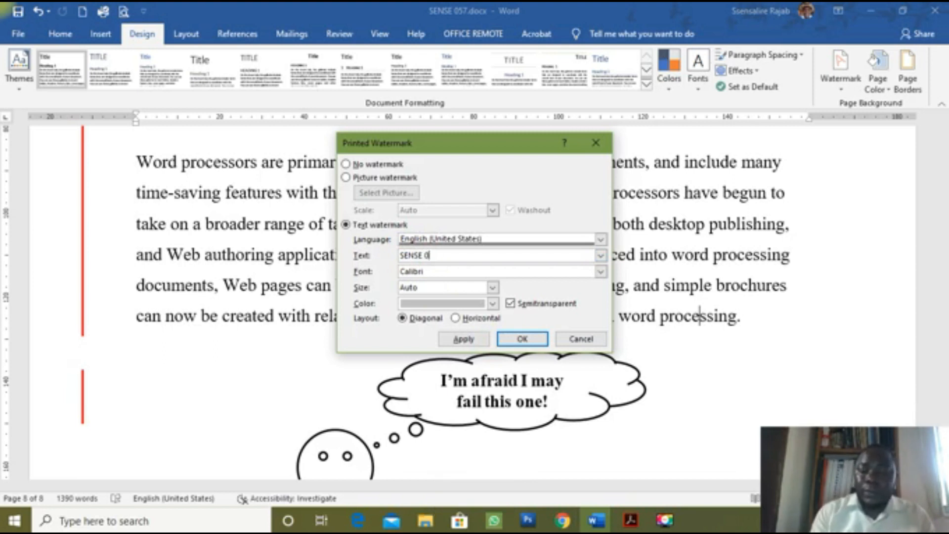
pyautogui.write('57')
pyautogui.click(514, 340)
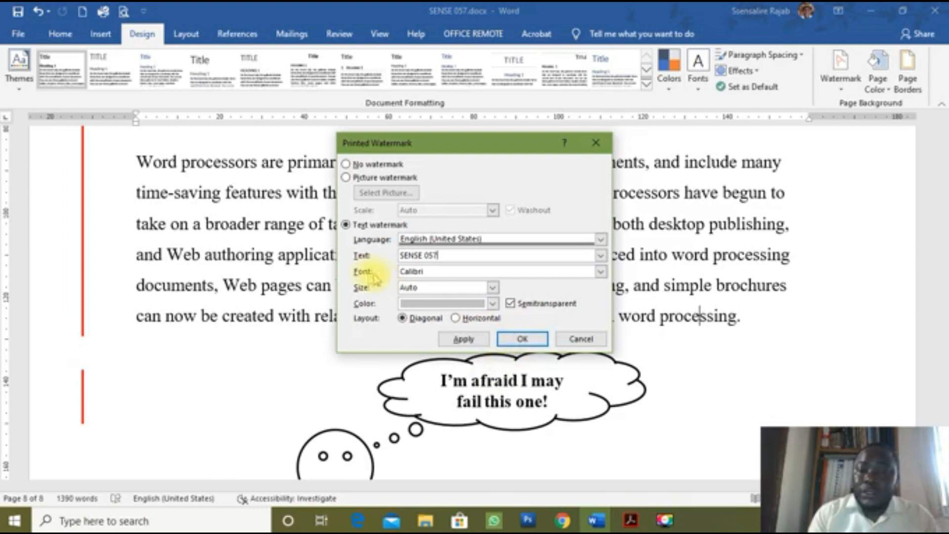
pyautogui.click(600, 271)
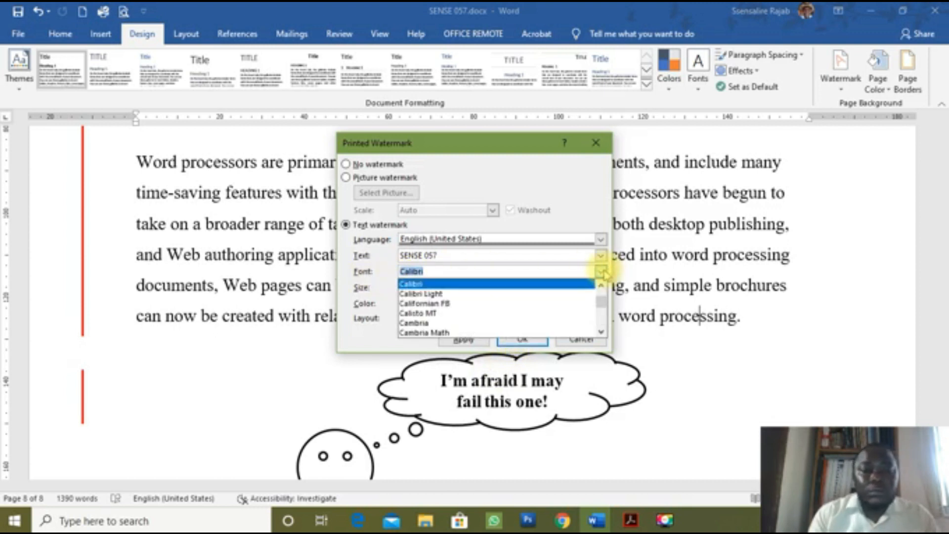
pyautogui.click(600, 271)
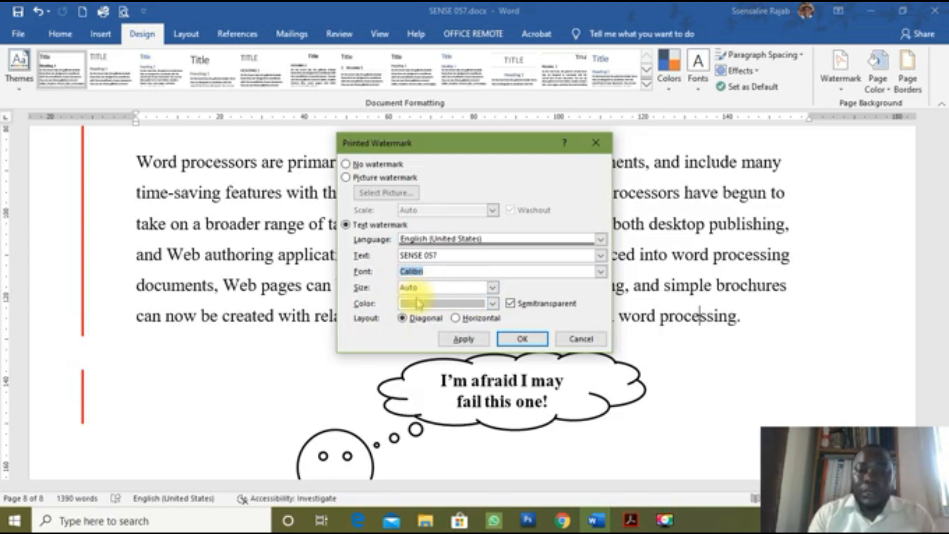
pyautogui.click(532, 338)
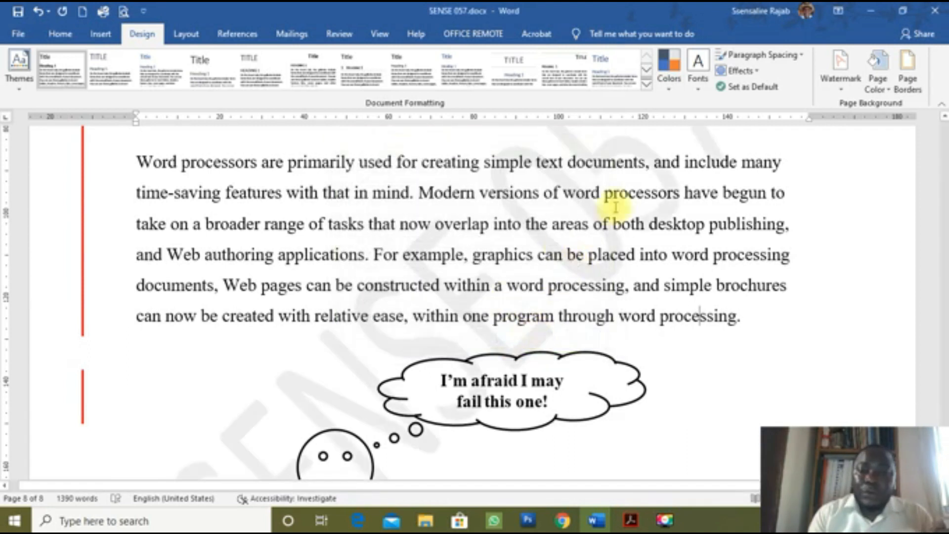
# Step: Check the exam PDF, then return to SENSE 057.docx and save it with Ctrl+S
pyautogui.scroll(1, 615, 207)
pyautogui.scroll(1, 616, 206)
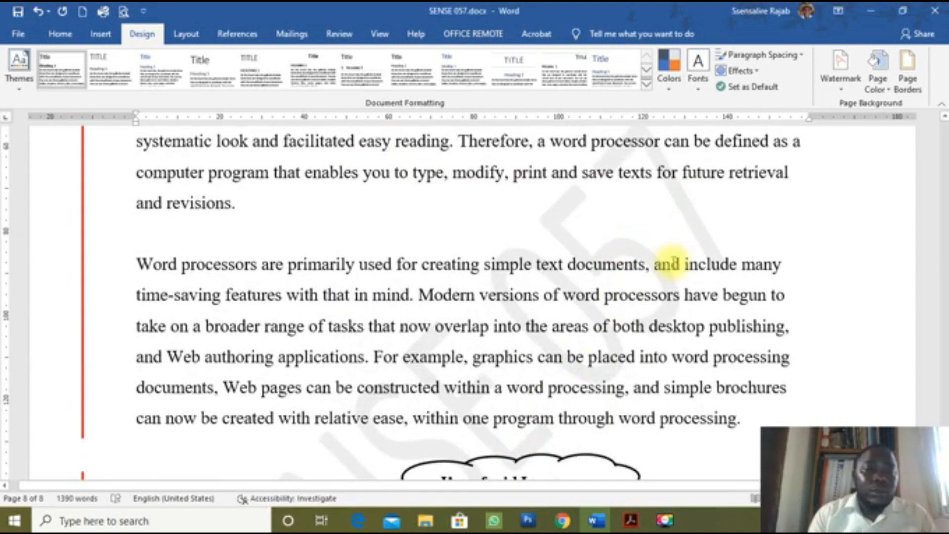
pyautogui.scroll(-3, 673, 262)
pyautogui.hotkey('alt', 'Tab')
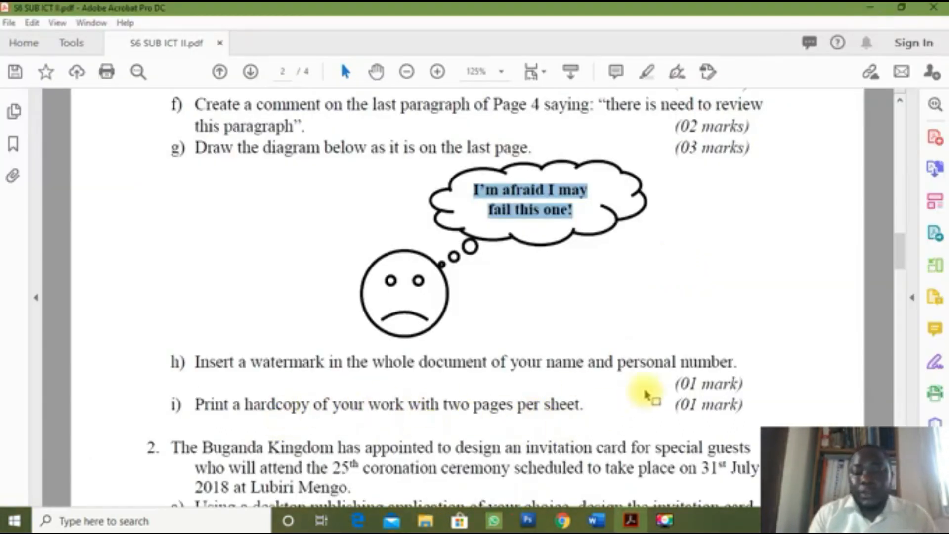
pyautogui.click(609, 525)
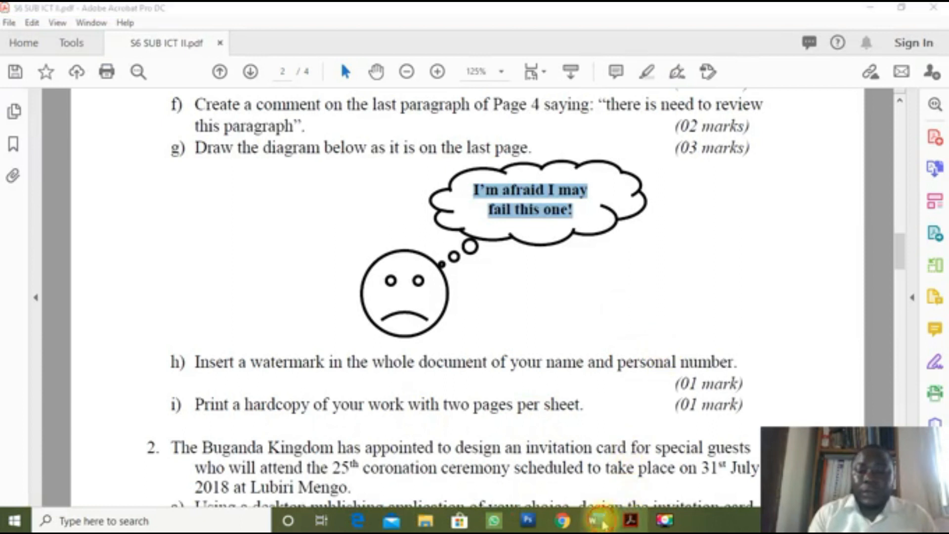
pyautogui.click(711, 459)
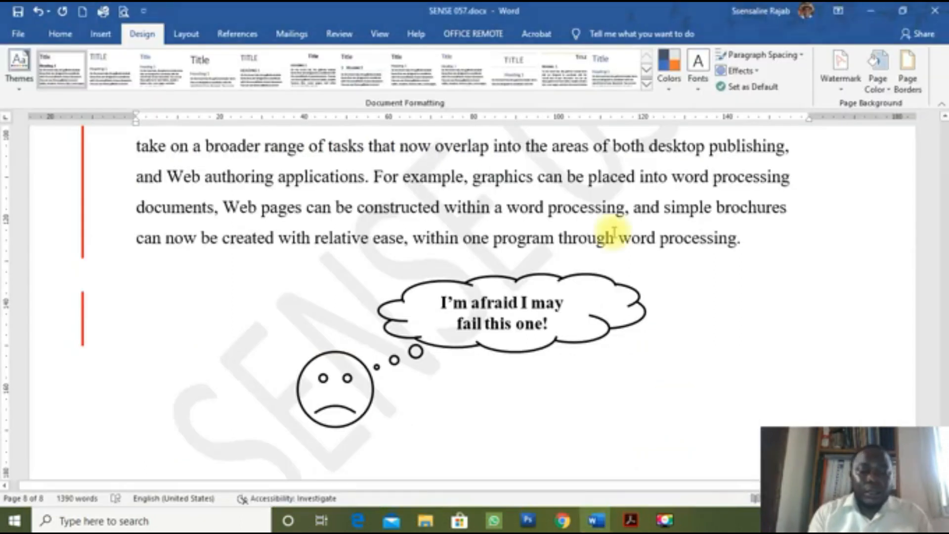
pyautogui.hotkey('ctrl', 's')
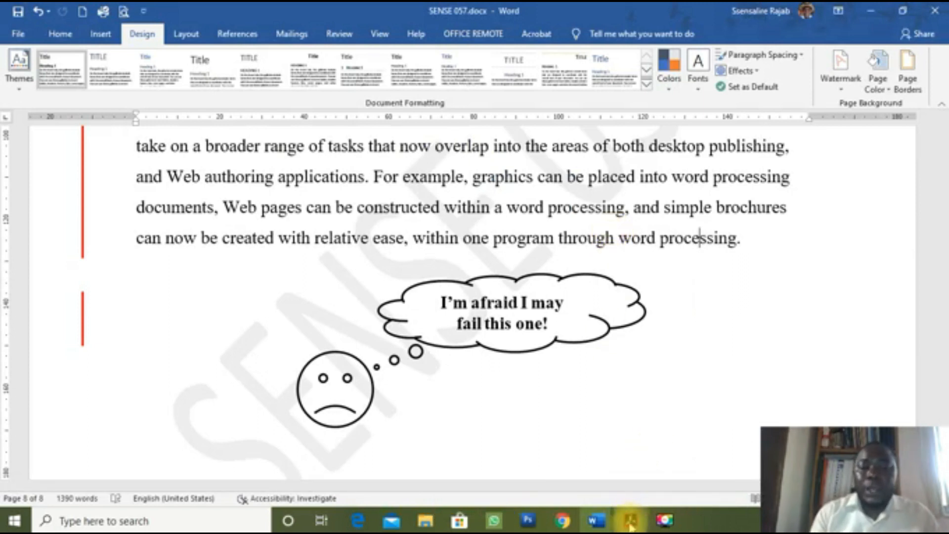
# Step: Switch to the Document1 outline and select its Track changes line
pyautogui.moveTo(597, 520)
pyautogui.click(568, 474)
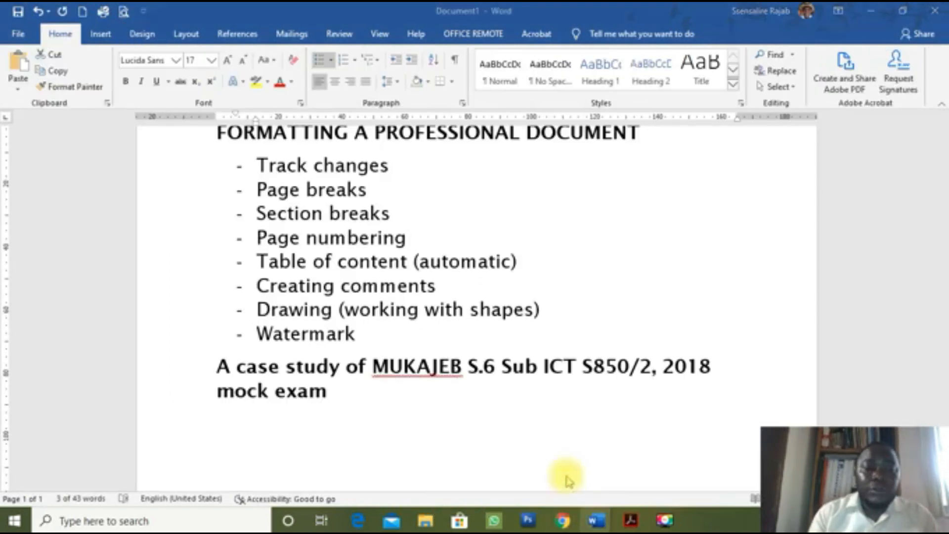
pyautogui.click(203, 171)
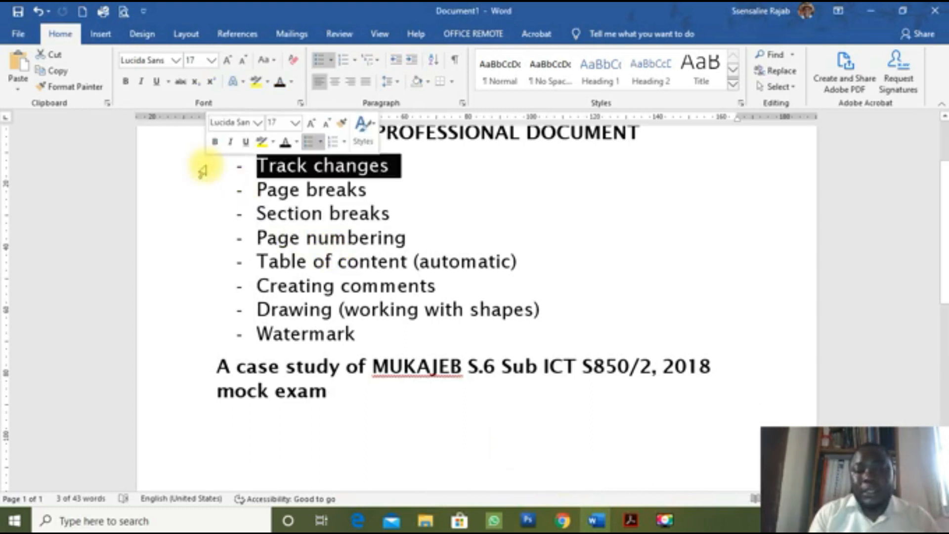